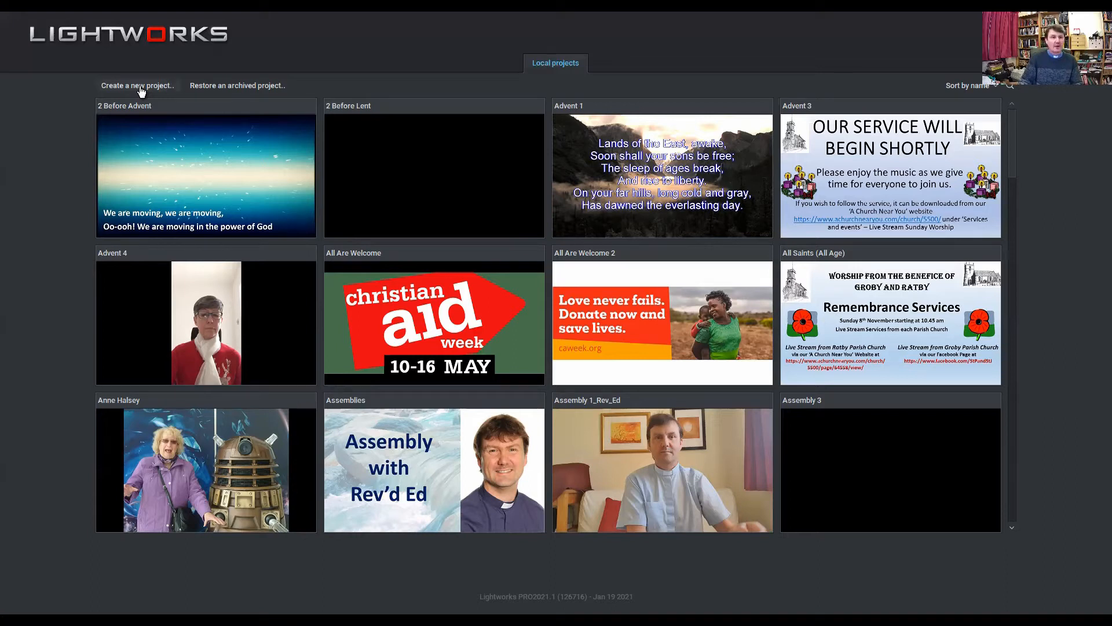
- Create a new project named "Compline Training"
click(140, 91)
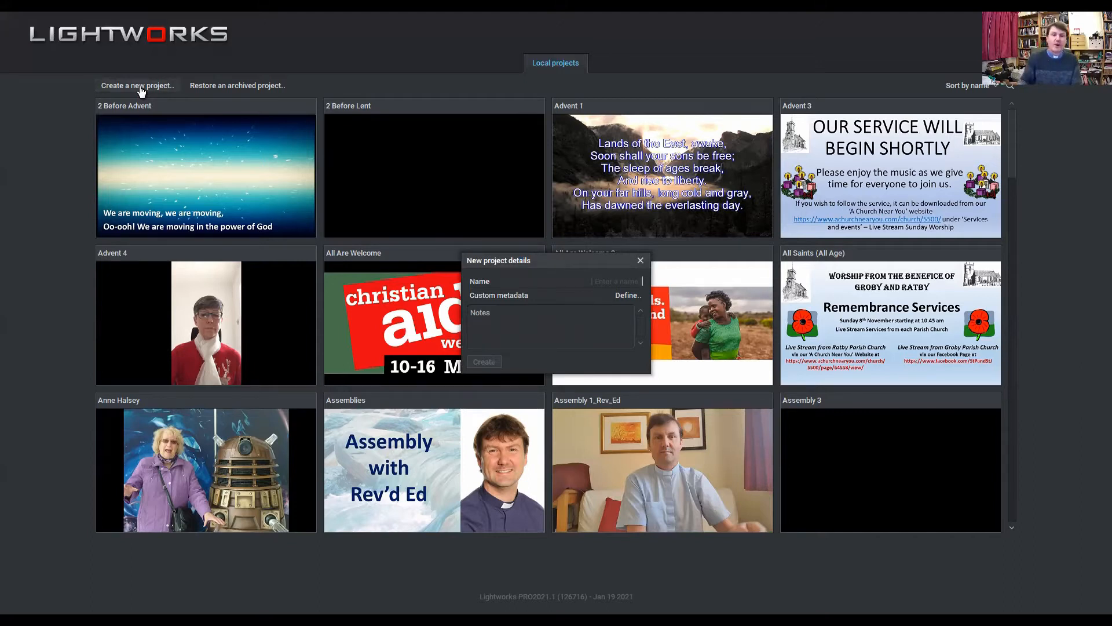
mouse_move(624, 157)
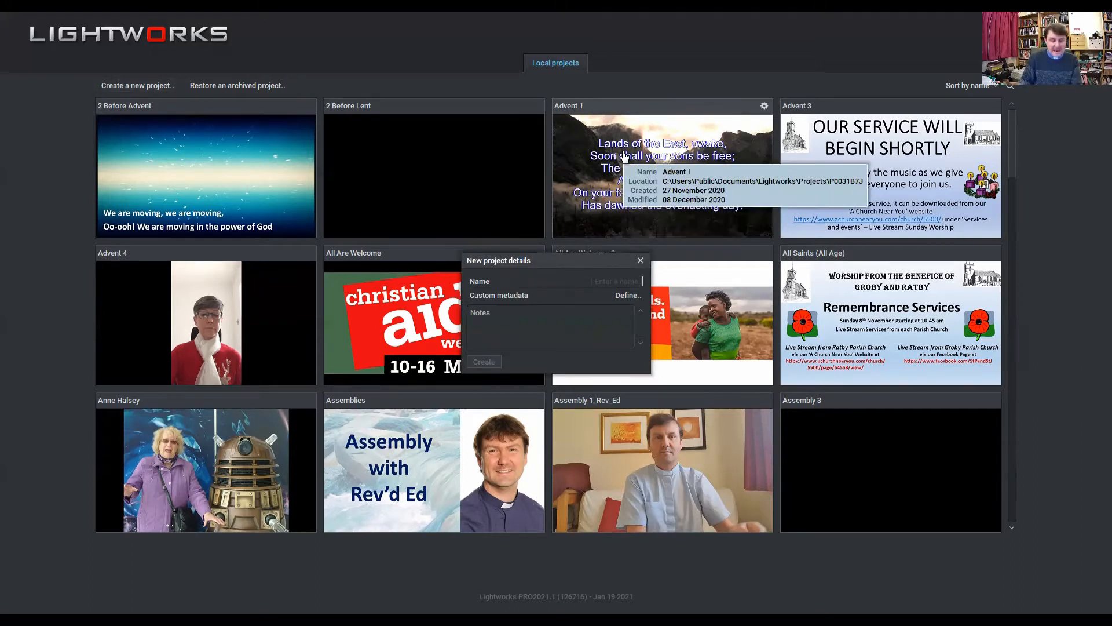
text(Compline )
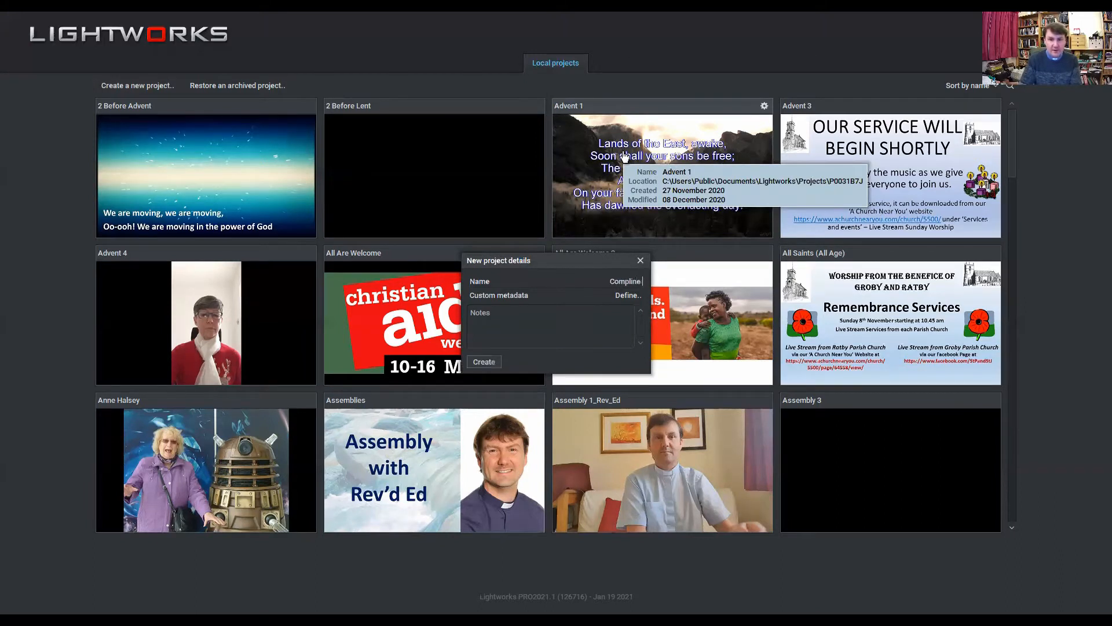
text(Training)
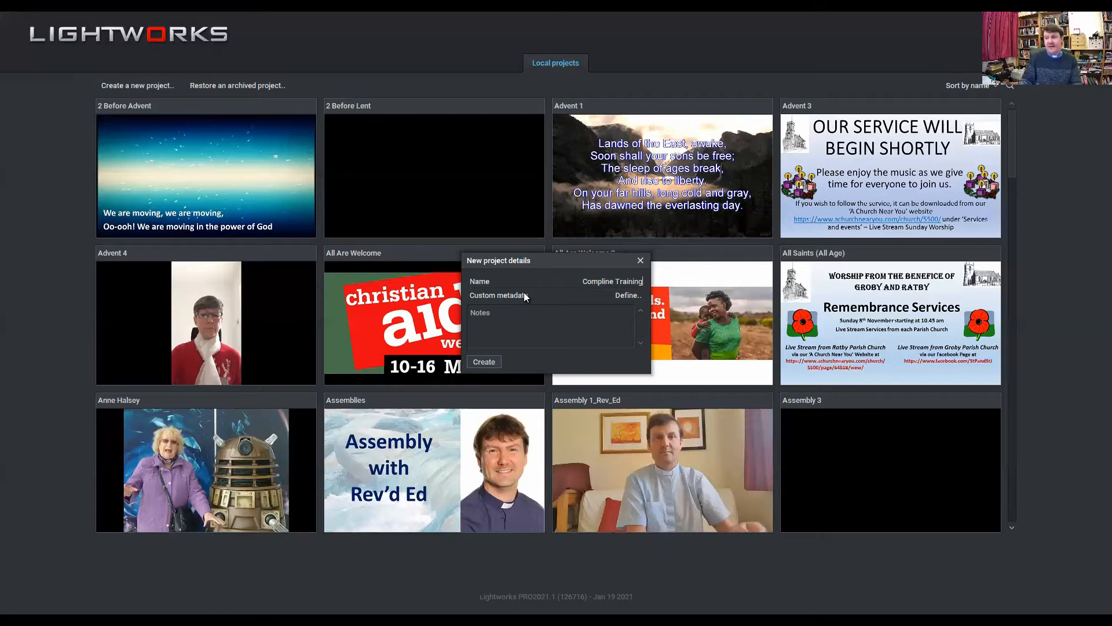
click(492, 364)
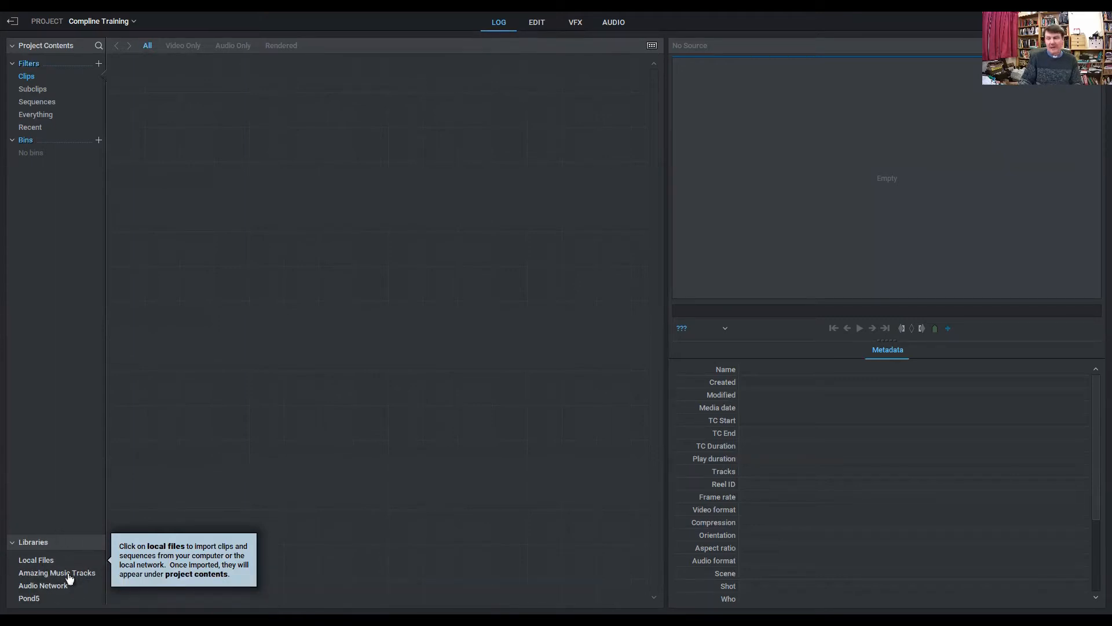
- Browse the local files to Videos, 2021, and open the Compline 2021 folder dated Feb 11, 2021
click(36, 562)
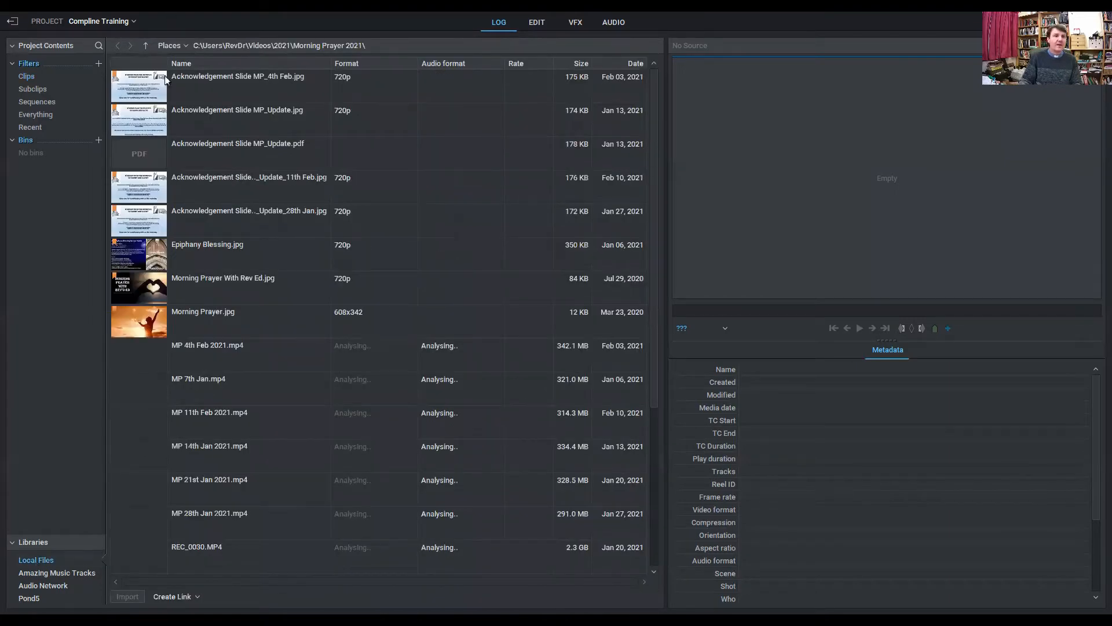
click(170, 46)
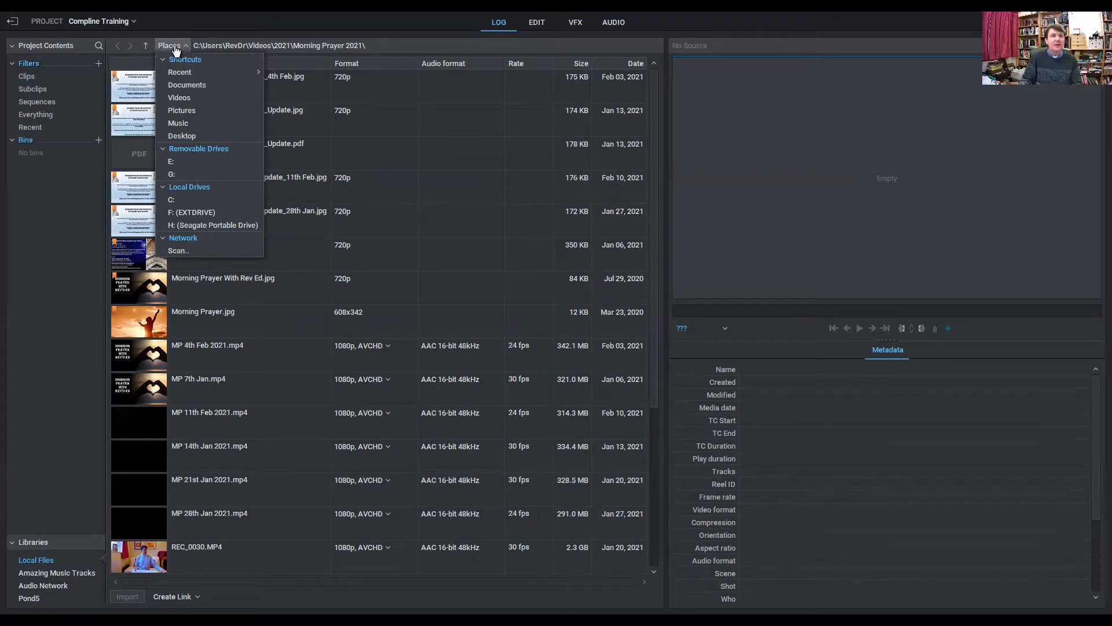
click(181, 99)
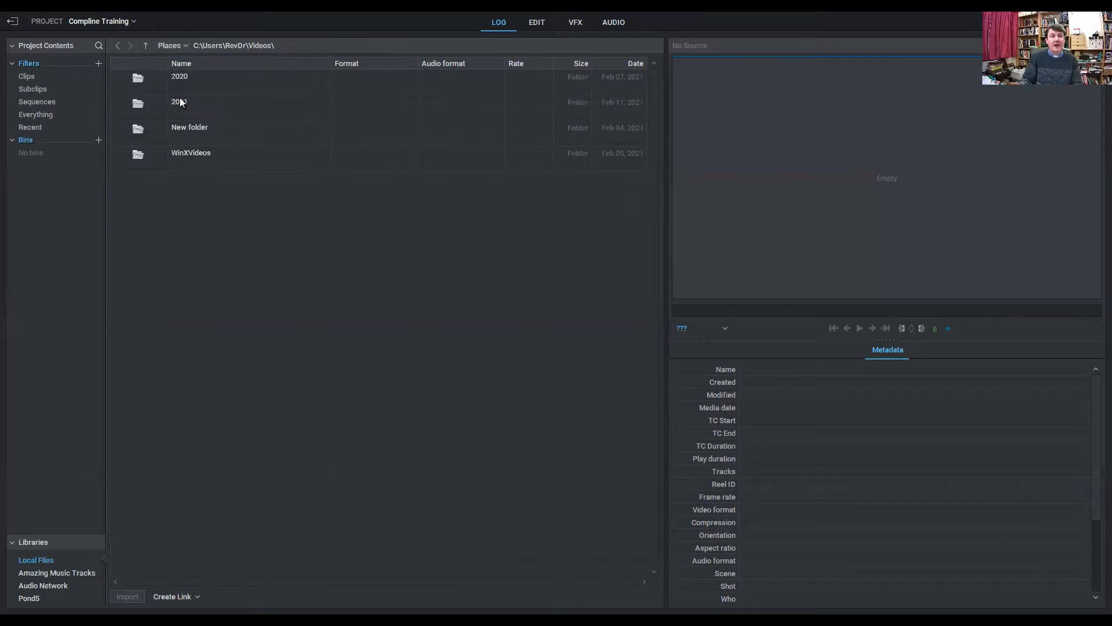
double_click(138, 105)
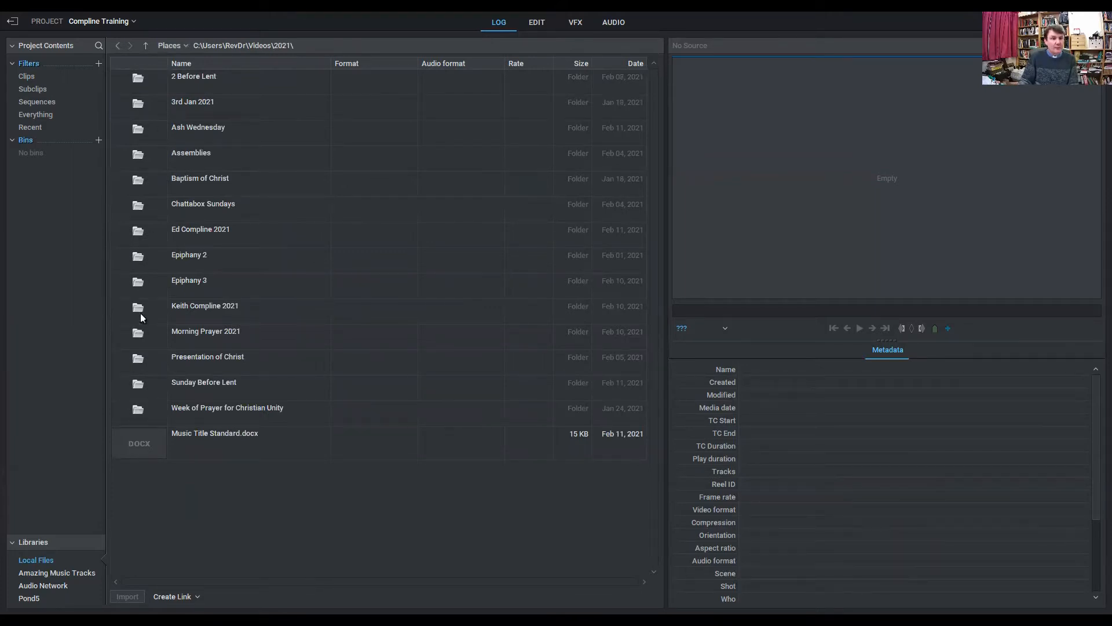
double_click(139, 233)
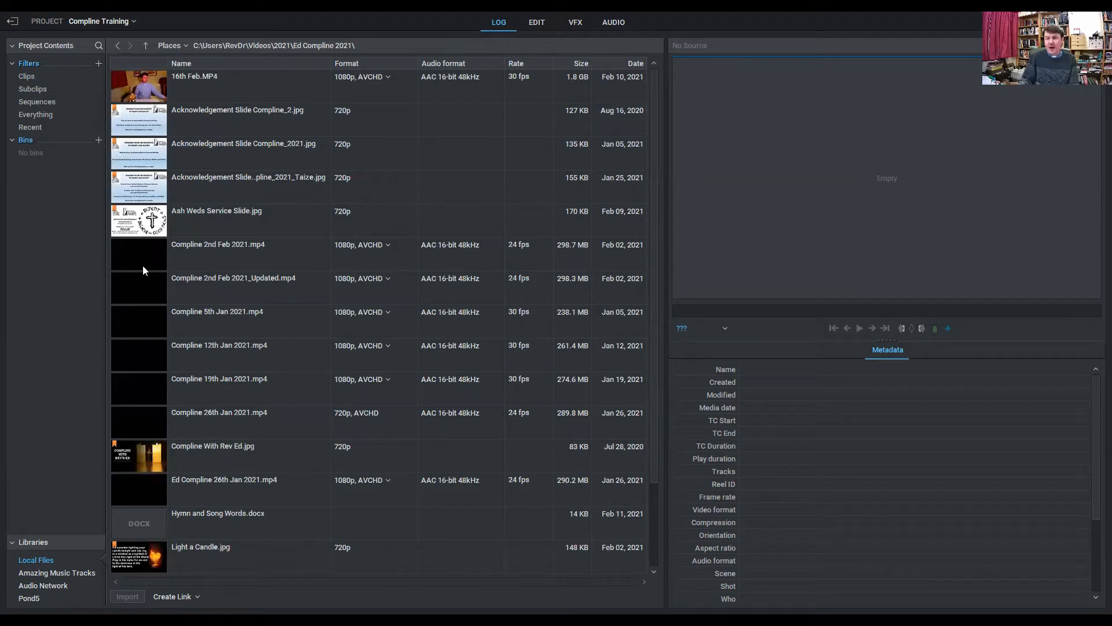
- Import the audio file "May the grace [Lyric Video]_original.mp3" from the Compline folder into the project
scroll(143, 267, down, 3)
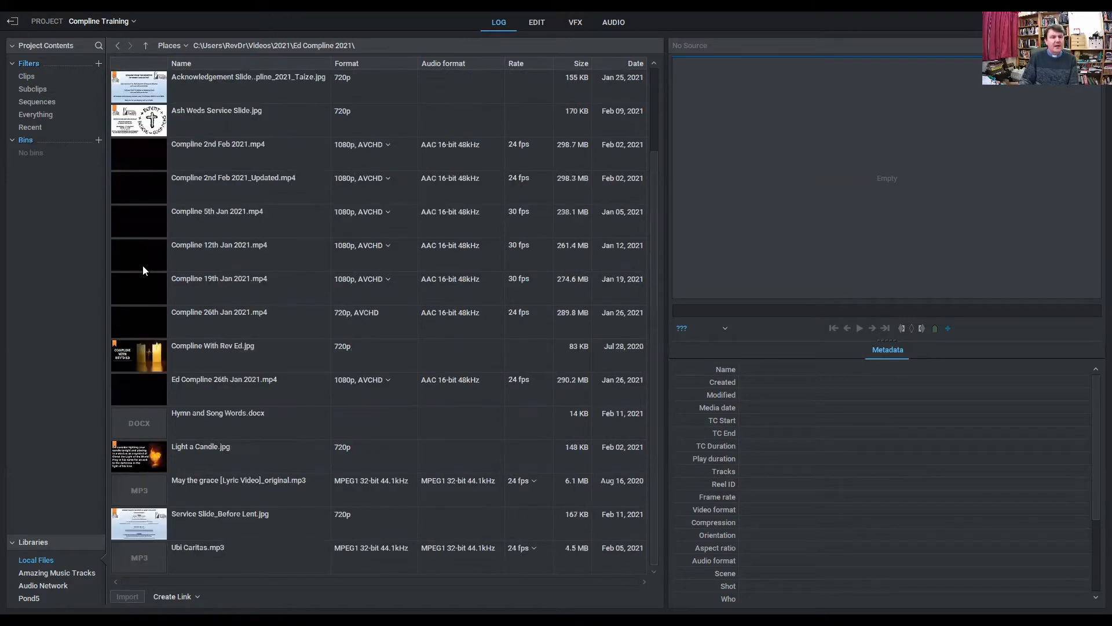
scroll(143, 267, up, 3)
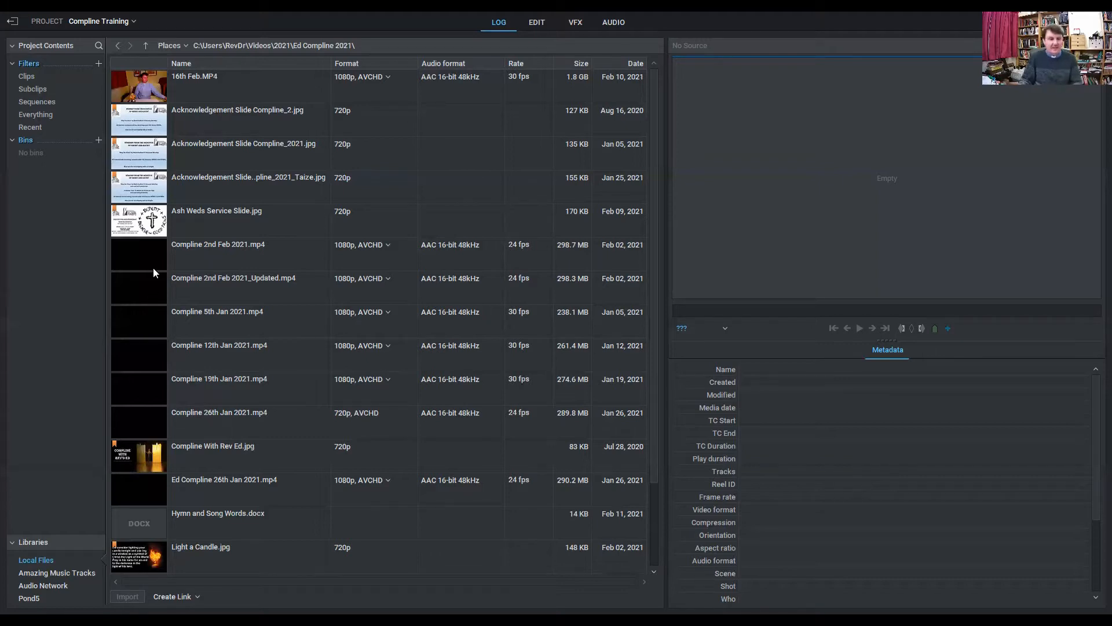
scroll(249, 491, down, 3)
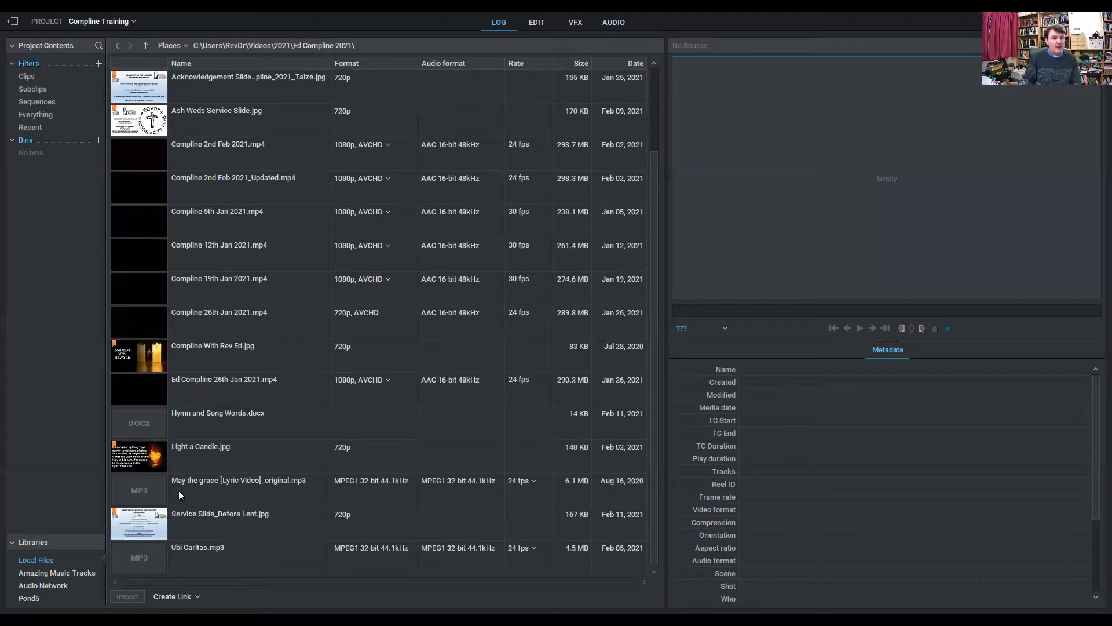
click(147, 492)
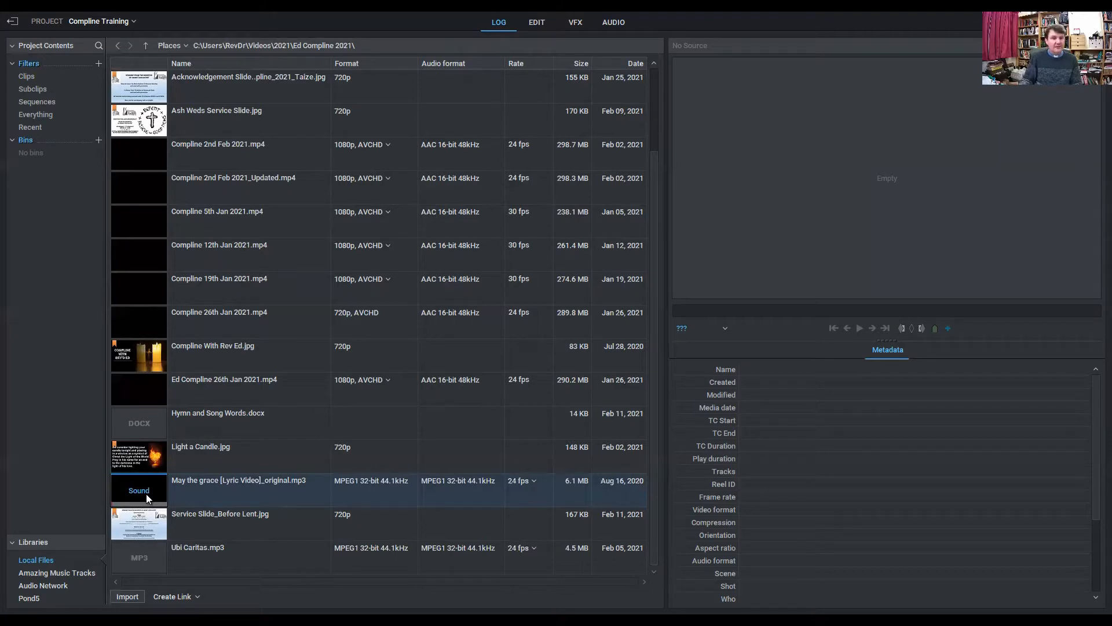
click(128, 597)
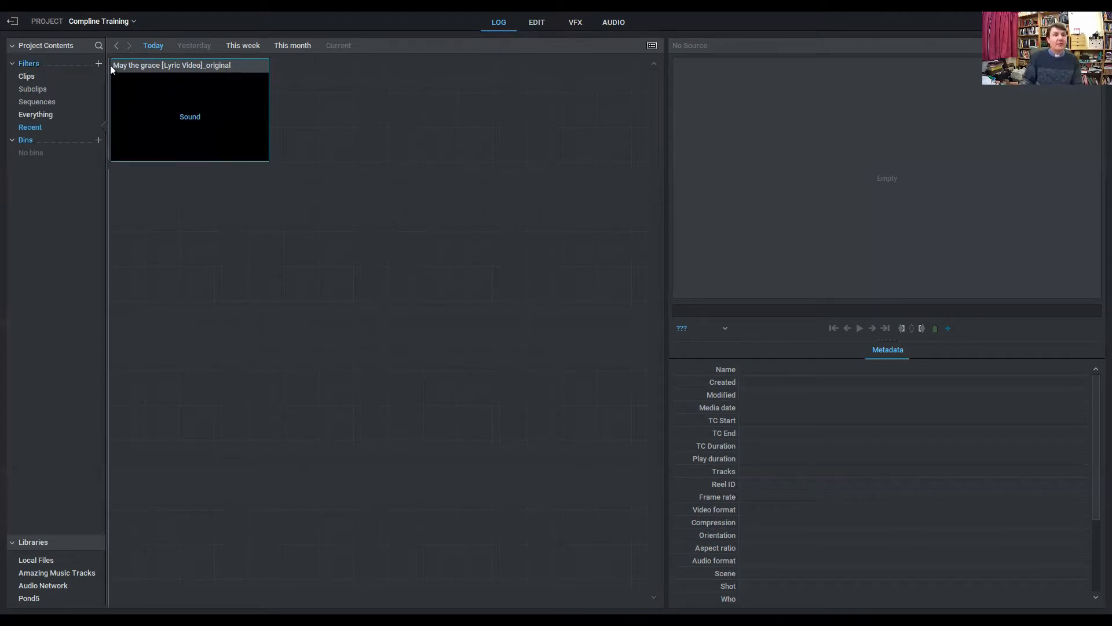
- Import 16th Feb.MP4, Acknowledgement Slide Compline_2021.jpg, Ash Weds Service Slide.jpg, Service Slide_Before Lent.jpg and the Compline candle title slide from the local files together
click(35, 560)
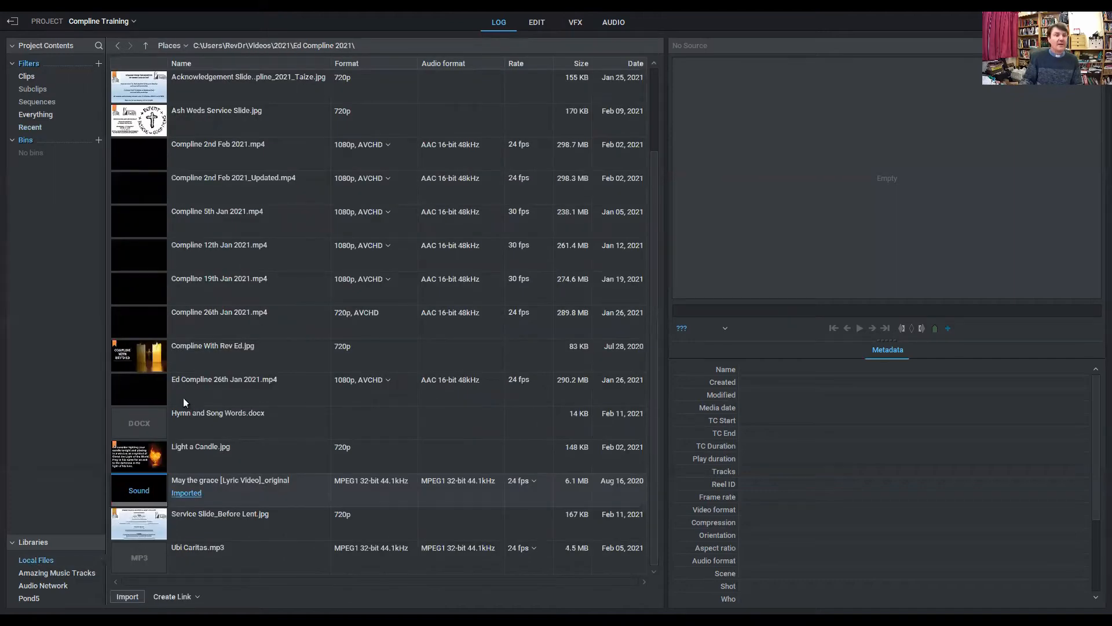
scroll(184, 397, up, 3)
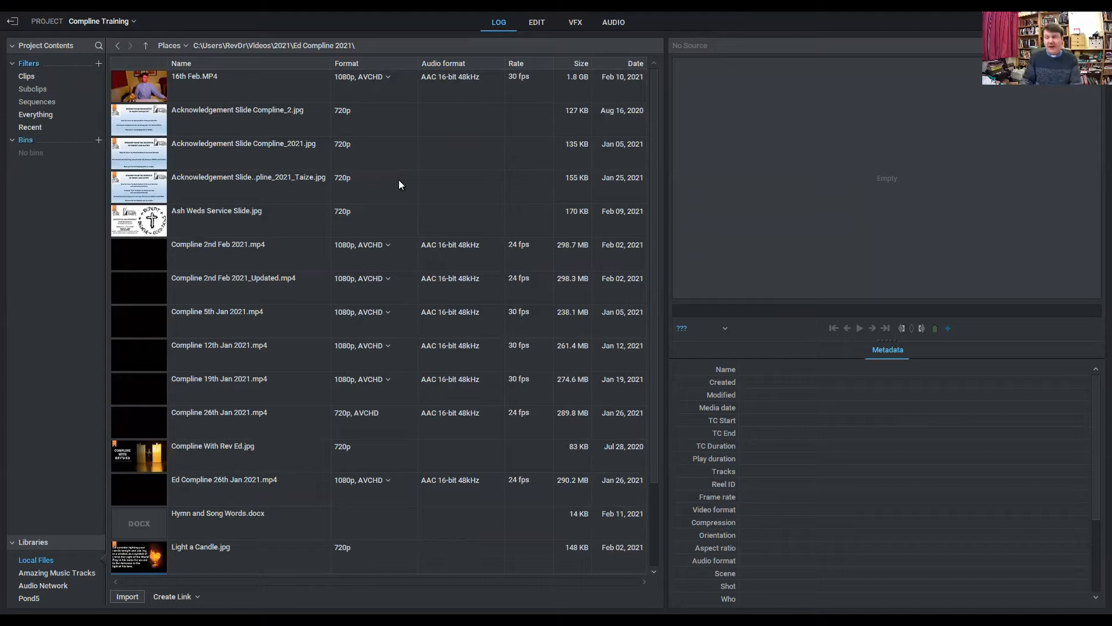
click(149, 84)
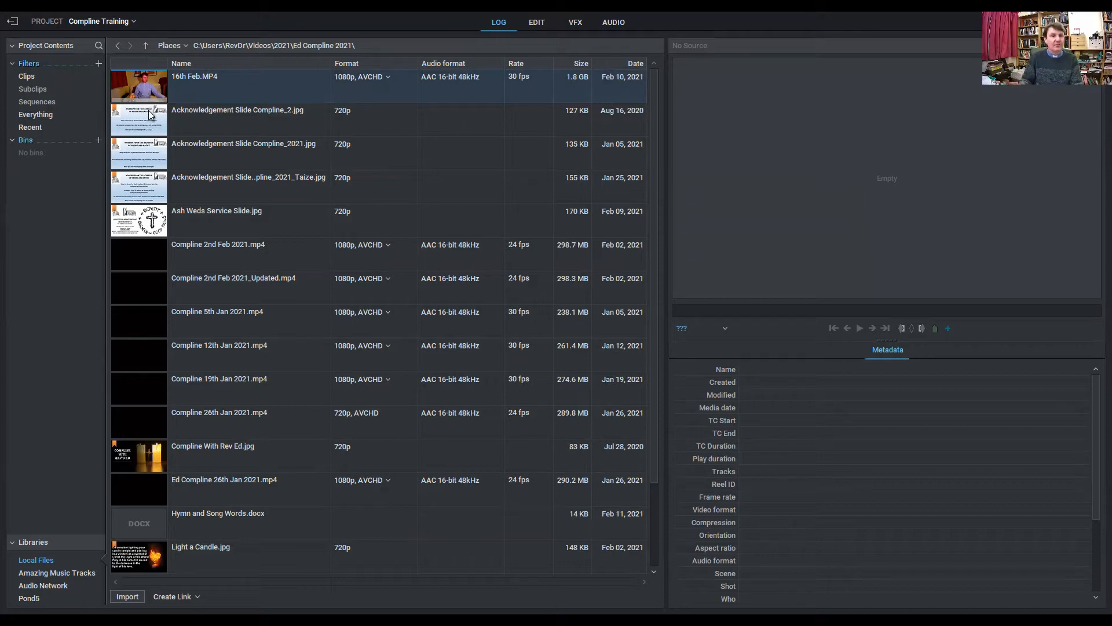
click(145, 151)
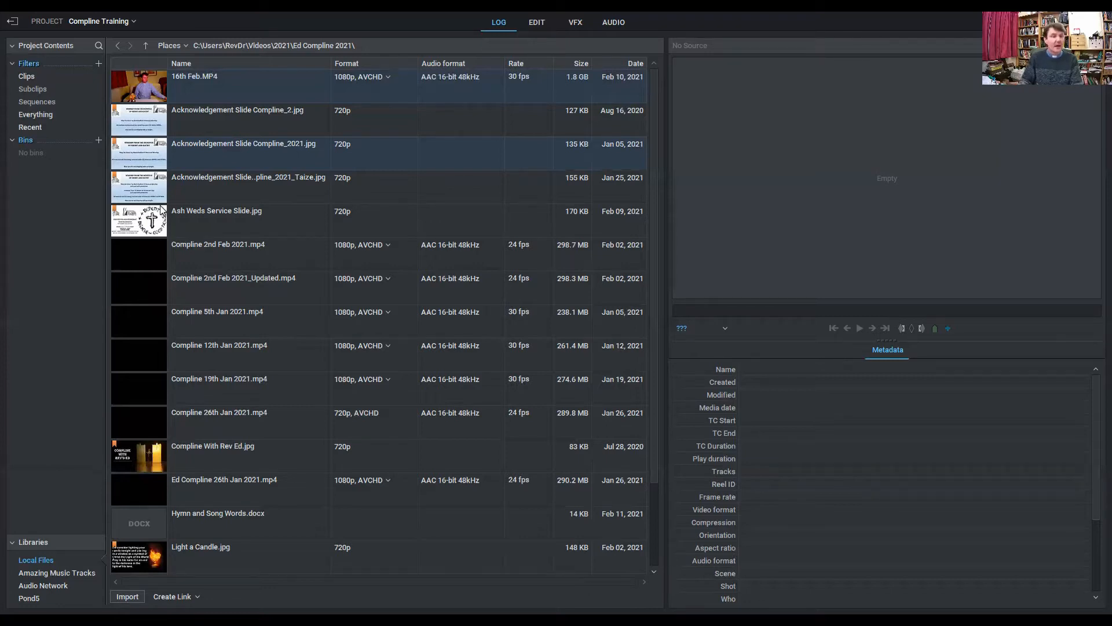
ctrl+click(137, 451)
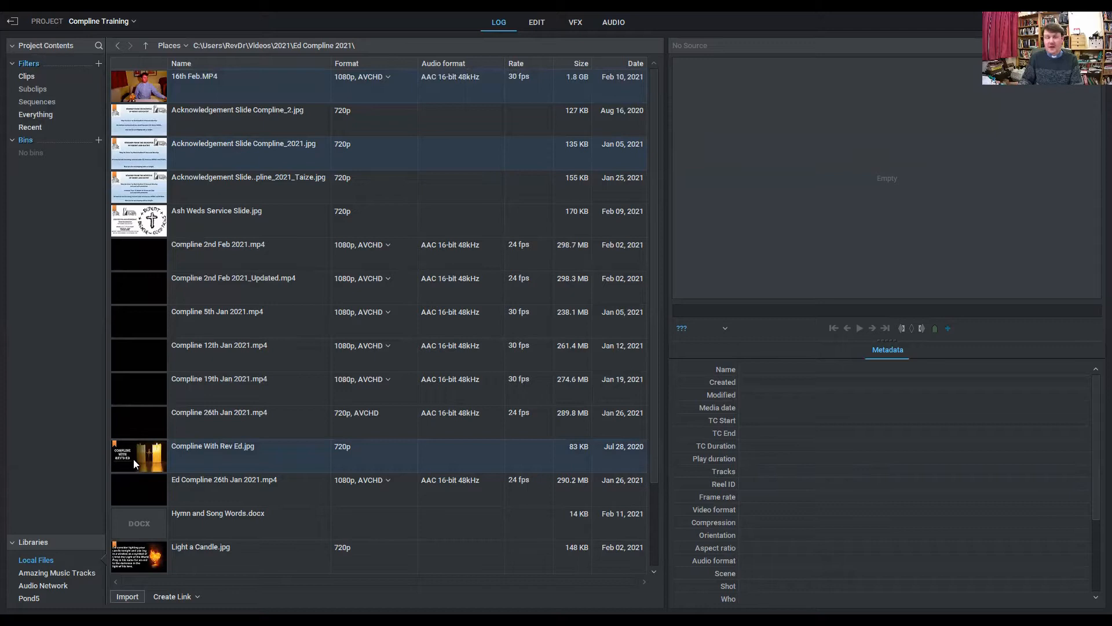
ctrl+click(149, 220)
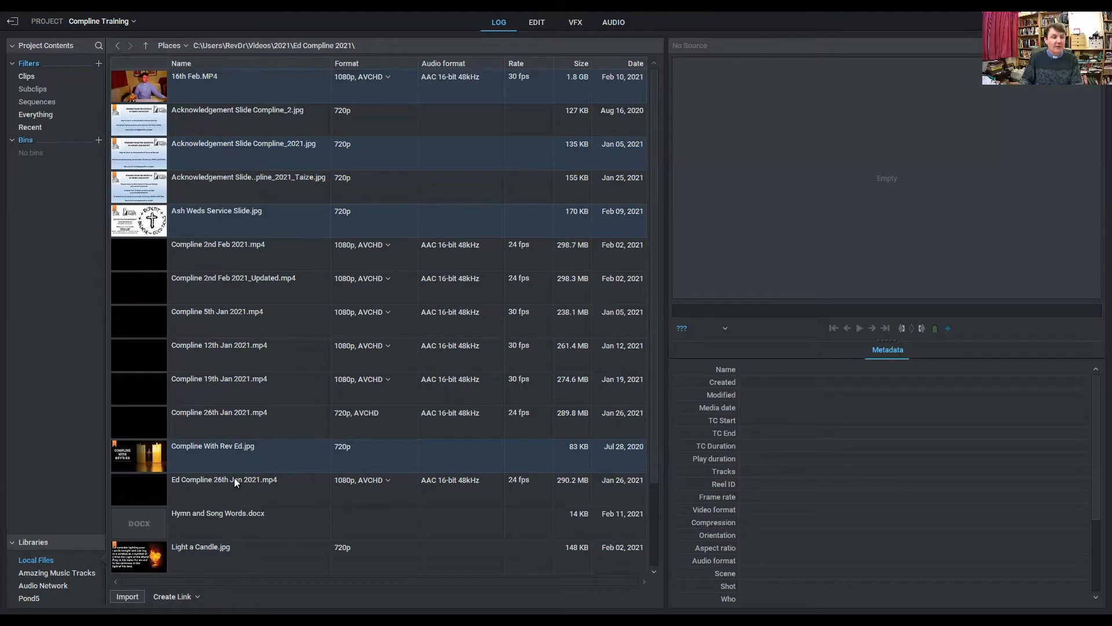
scroll(234, 478, down, 1)
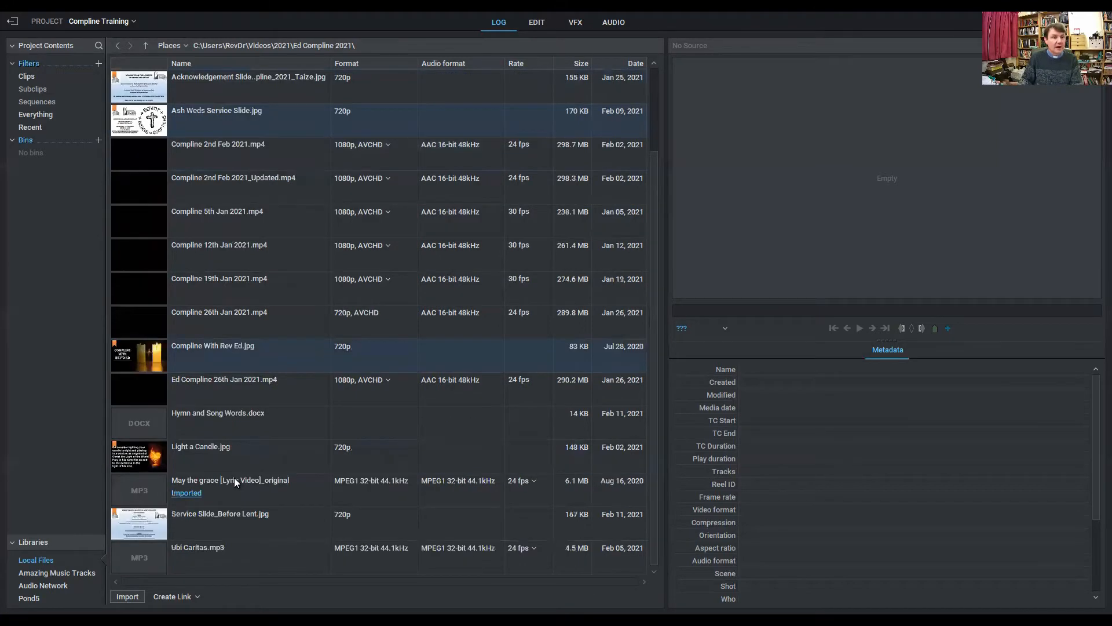
ctrl+click(155, 521)
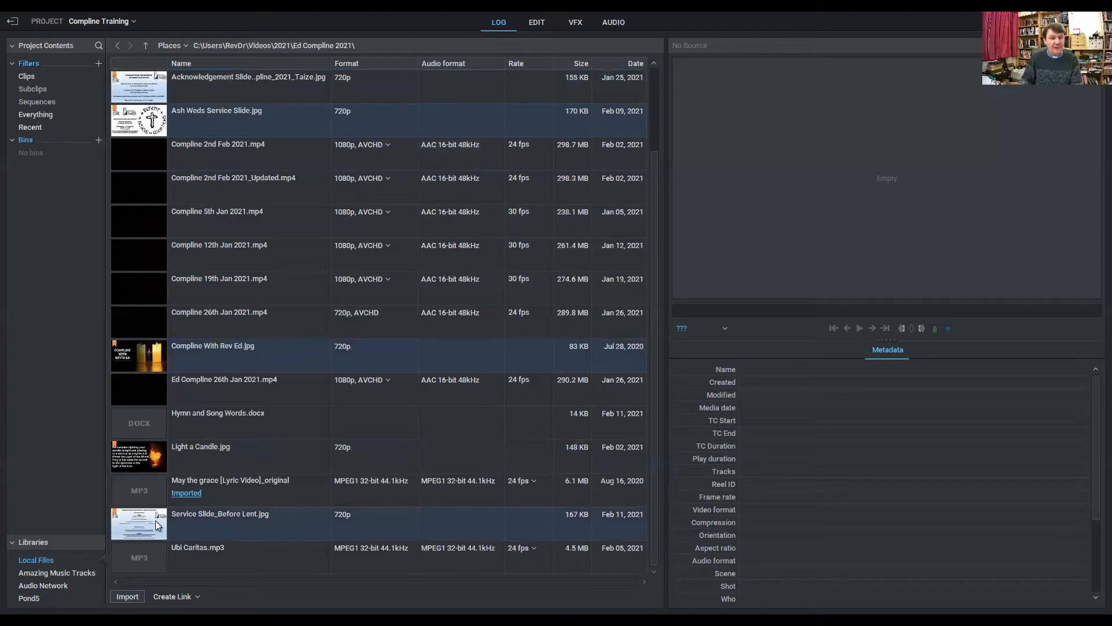
click(134, 597)
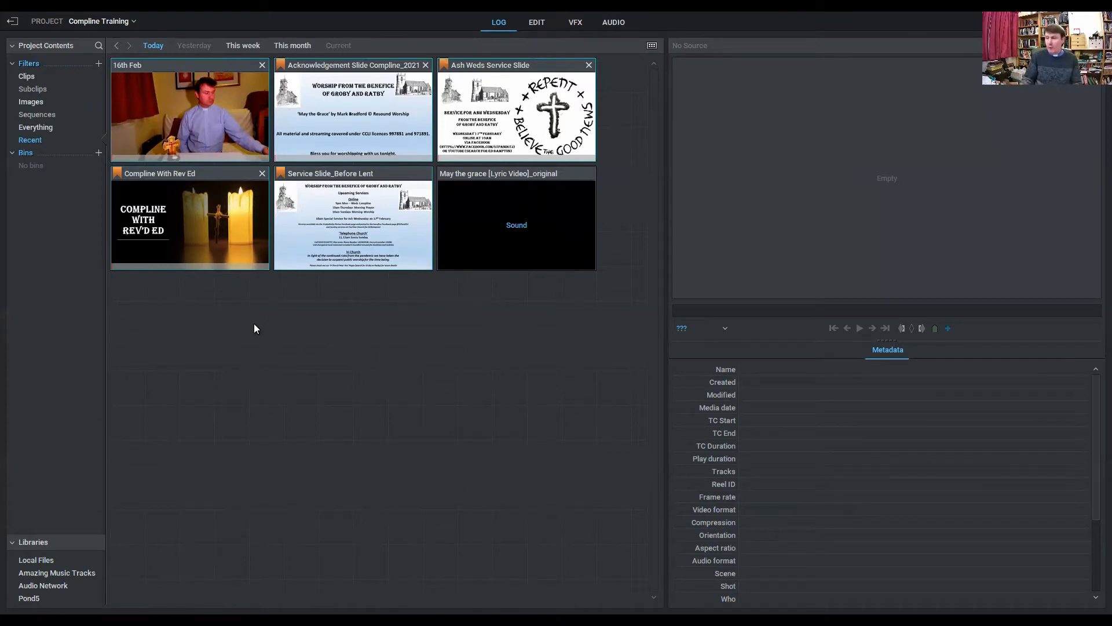
- Create an empty 20-minute sequence named "Compline 16th Feb 2021" with one video track and two audio tracks
right_click(241, 351)
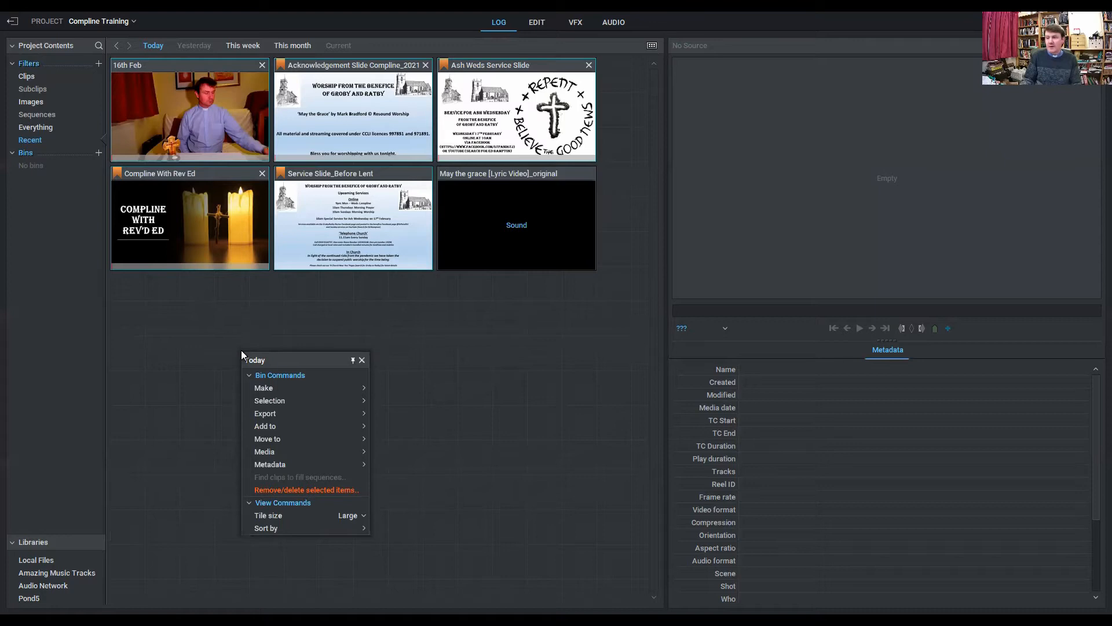
mouse_move(274, 387)
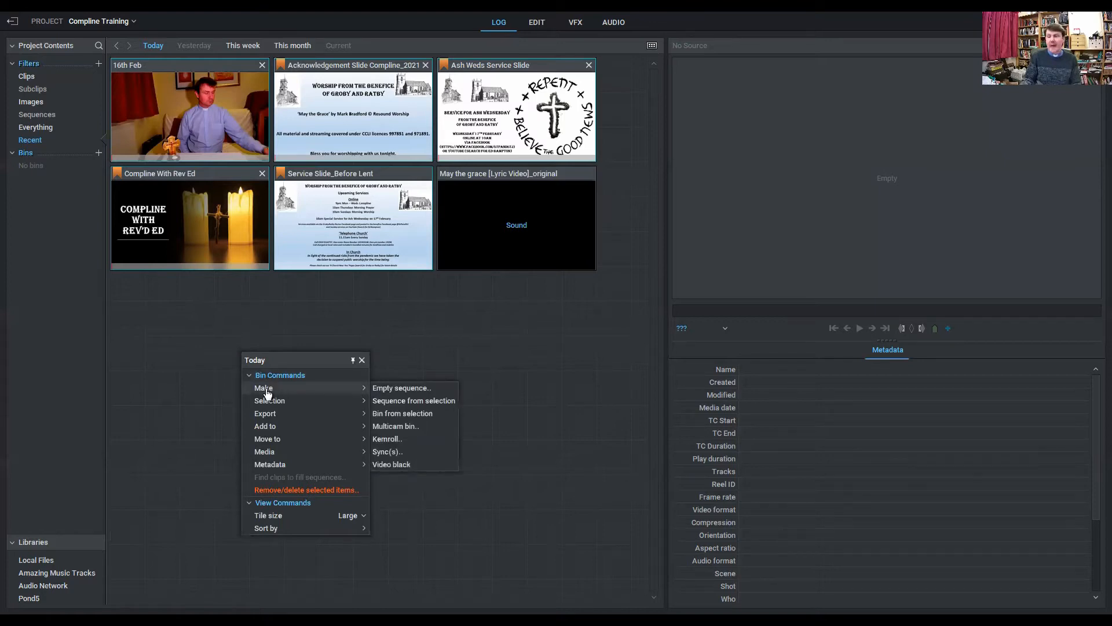
click(392, 389)
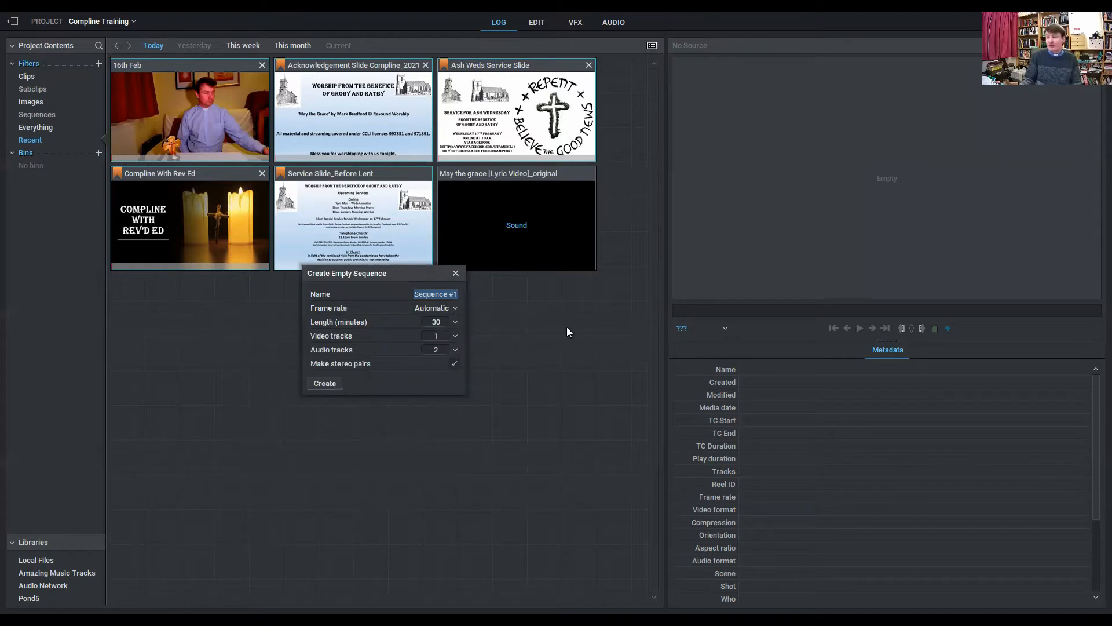
text(C)
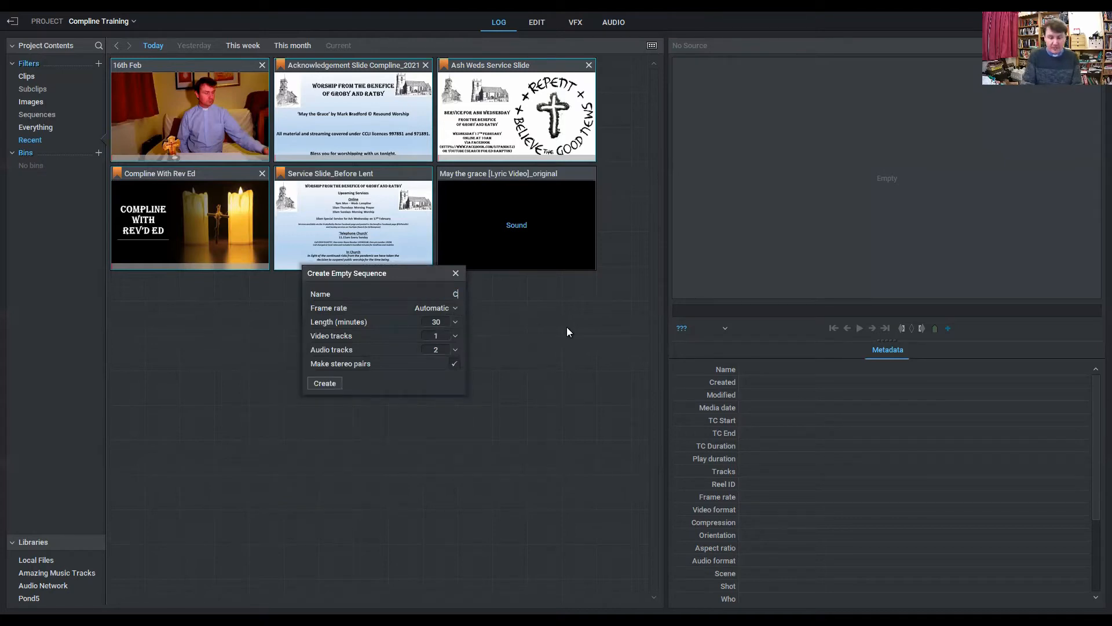
text(ompline 16th Fe)
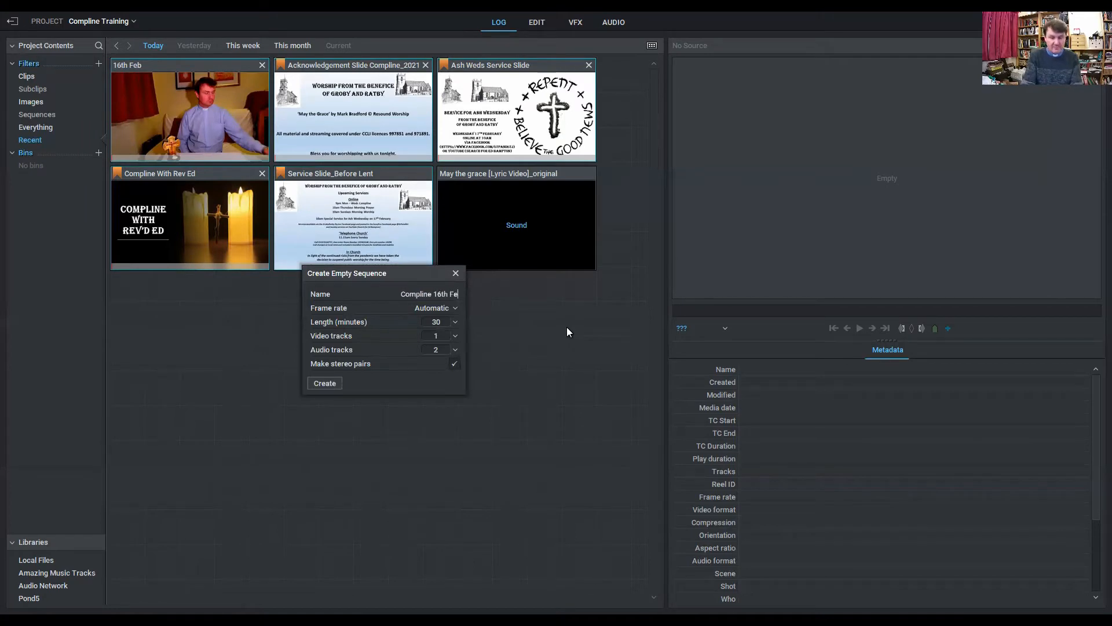
text(b 2021)
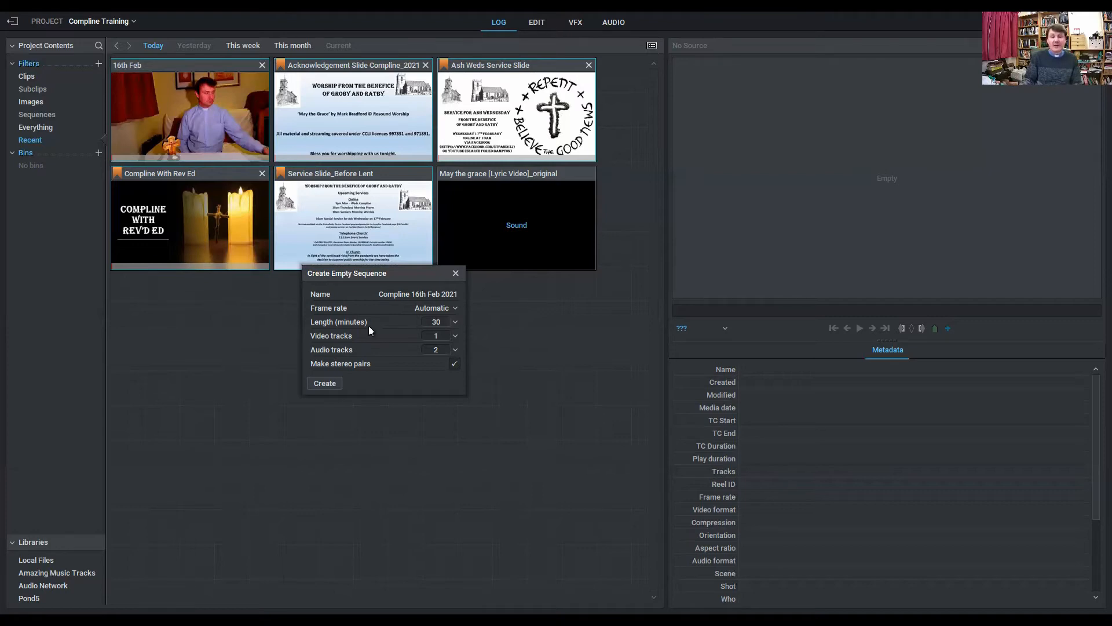
click(456, 323)
click(445, 400)
click(319, 383)
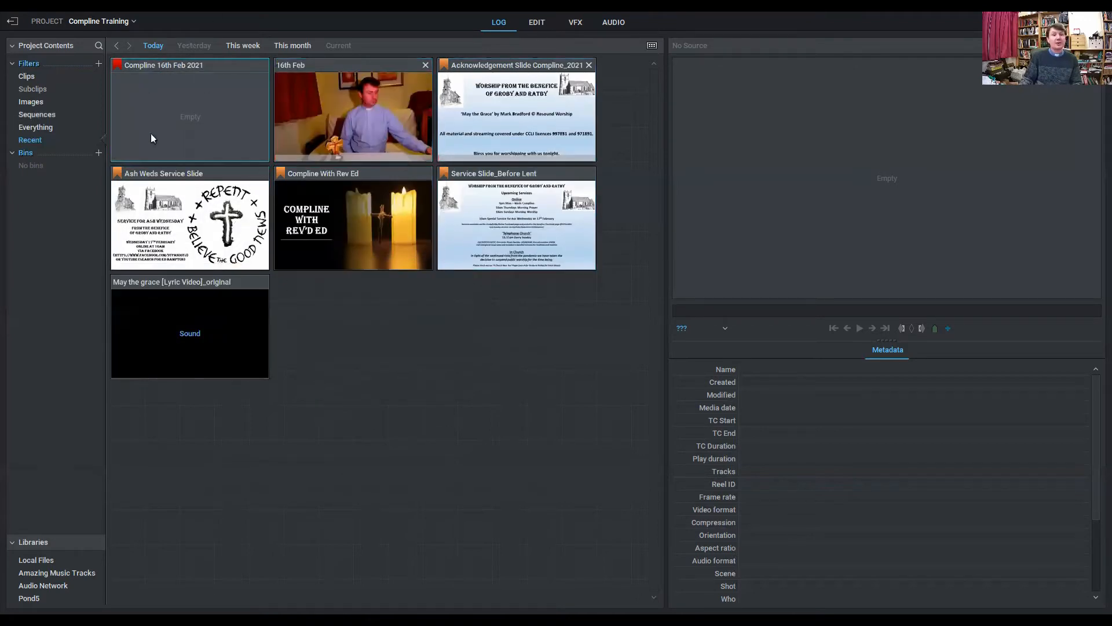
- Open the Compline 16th Feb 2021 sequence for editing and place the "May the grace" sound clip at the start of its timeline
double_click(186, 114)
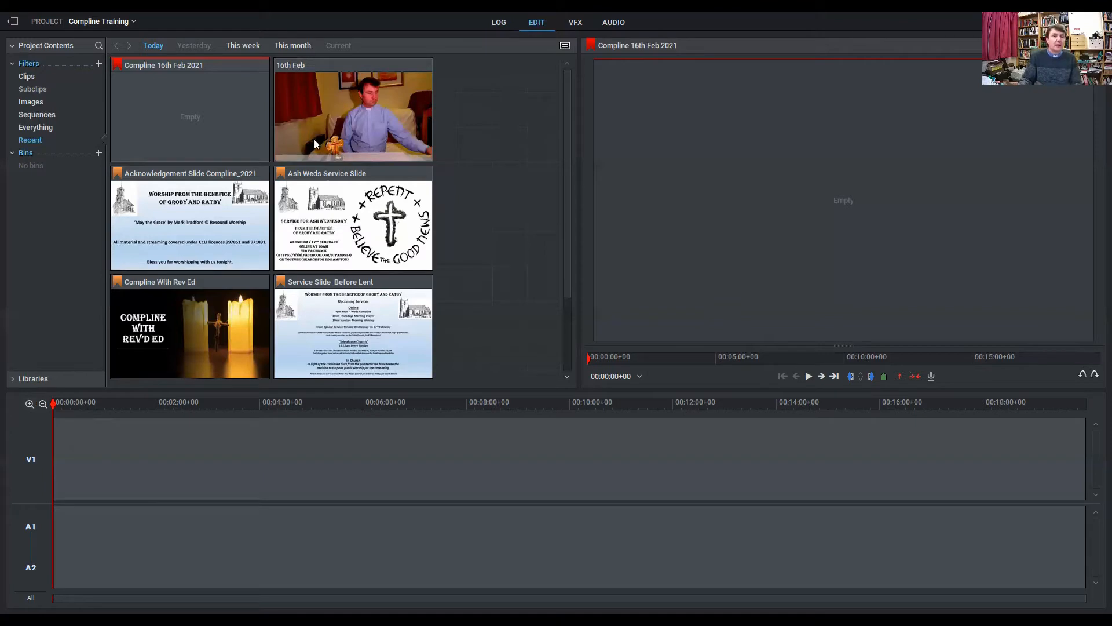
scroll(475, 206, down, 2)
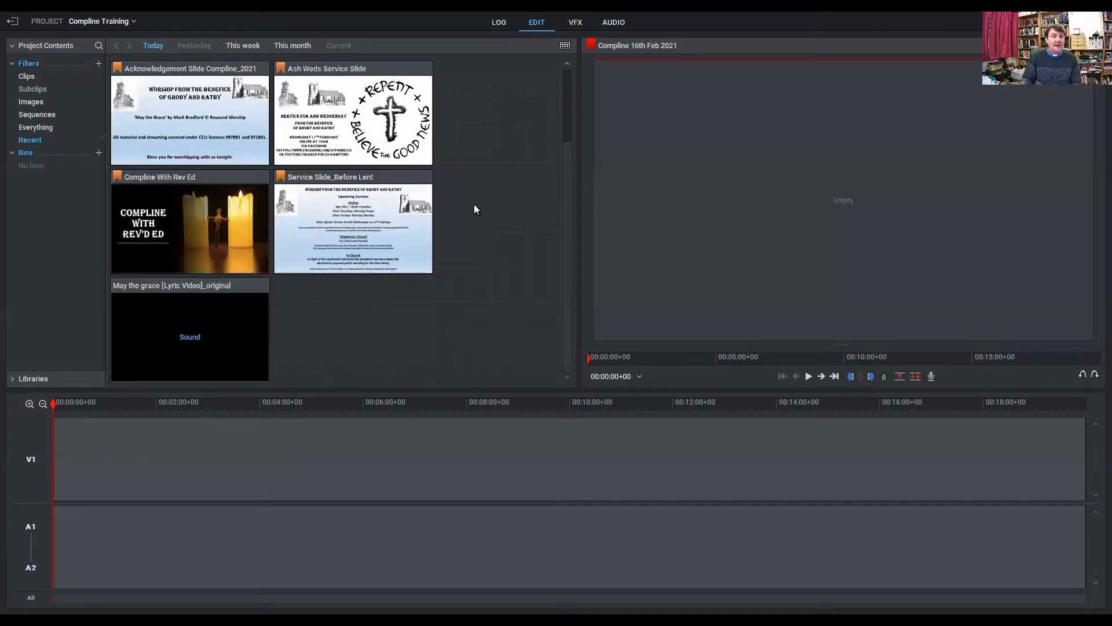
scroll(473, 208, up, 2)
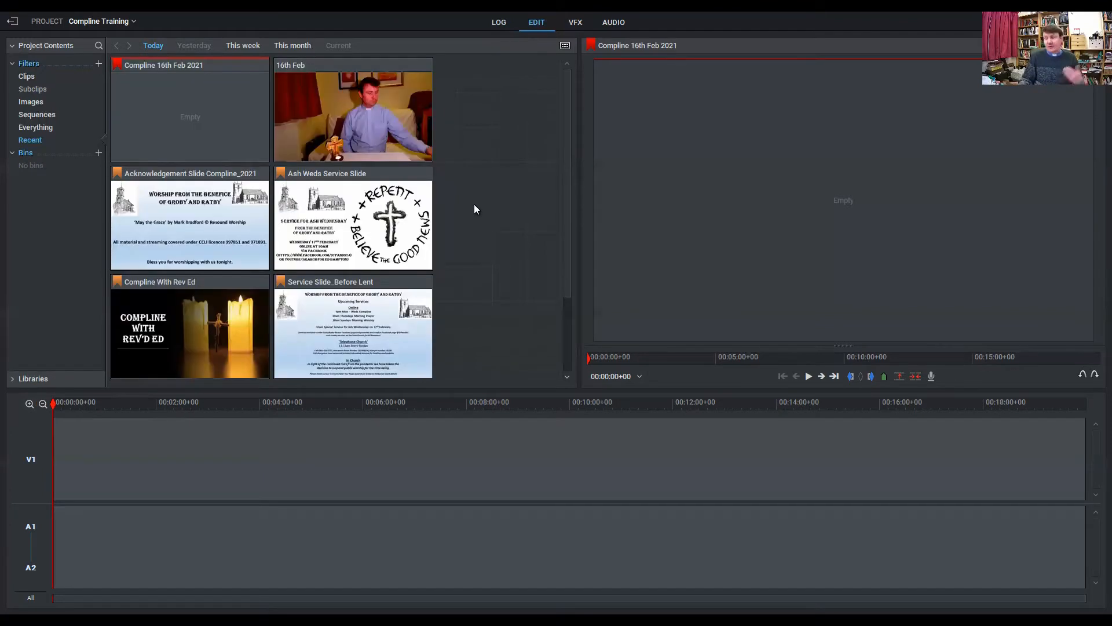
scroll(468, 210, down, 2)
drag(175, 317, 59, 491)
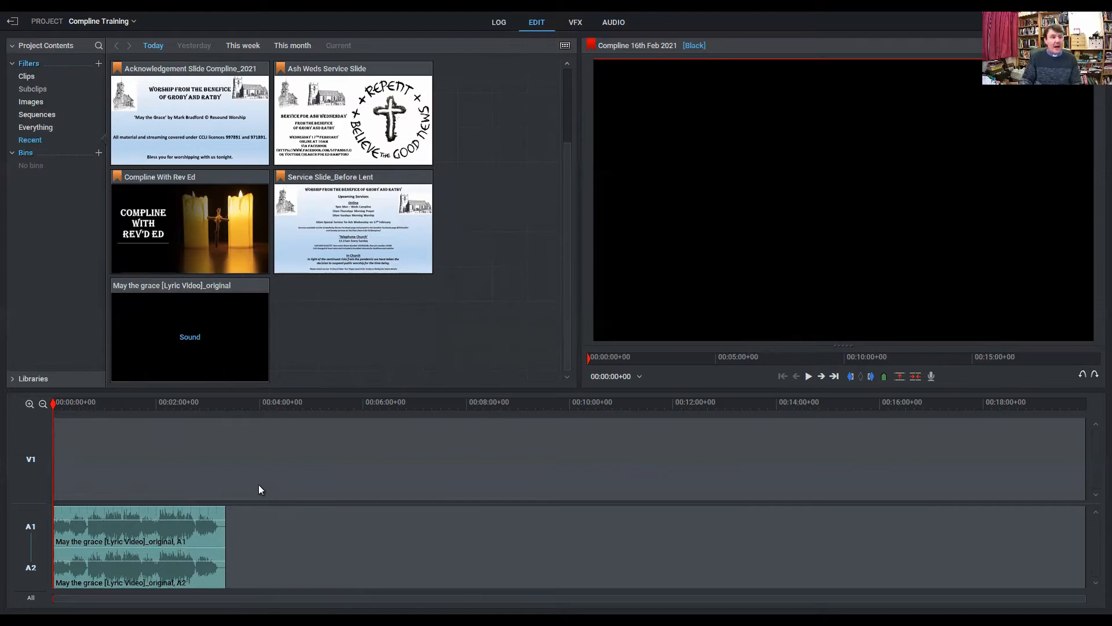
- Place the Compline candle title slide at the start of V1 and extend it to about 2:42
drag(174, 221, 104, 481)
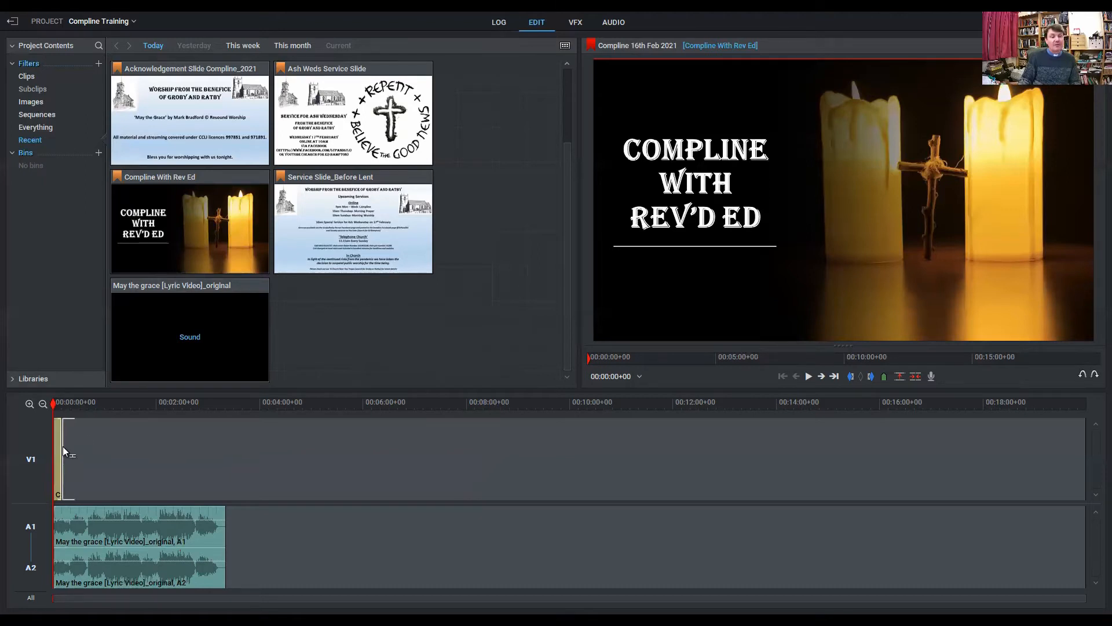
drag(62, 446, 193, 463)
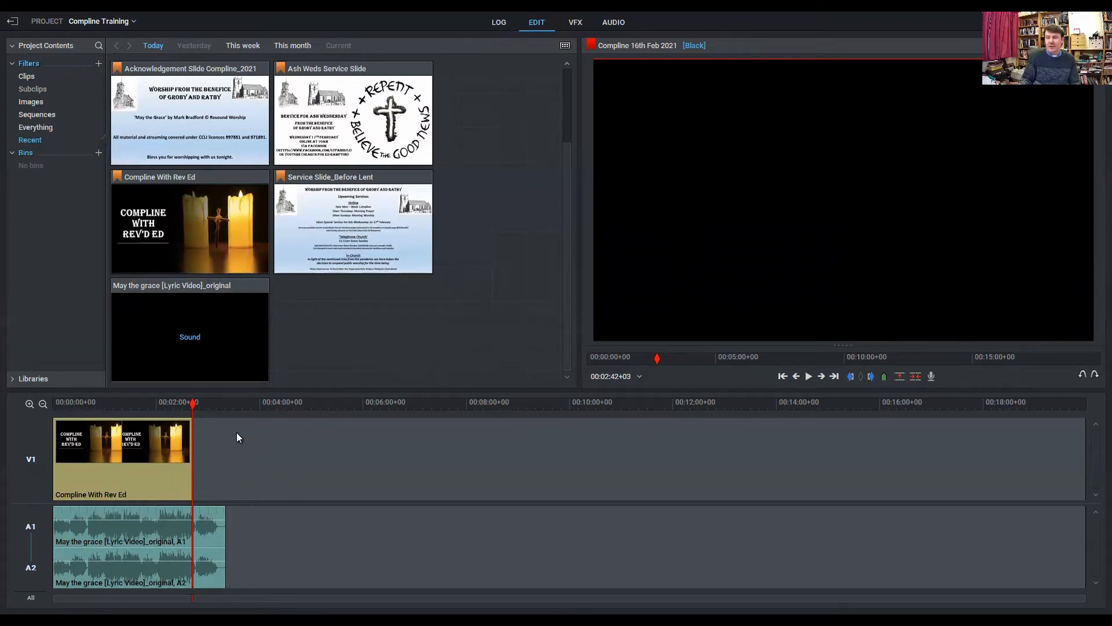
- Move the "May the grace" sound clip to start at about 3:26 and play it from about 4:21
drag(150, 551, 327, 550)
click(220, 418)
drag(220, 417, 230, 424)
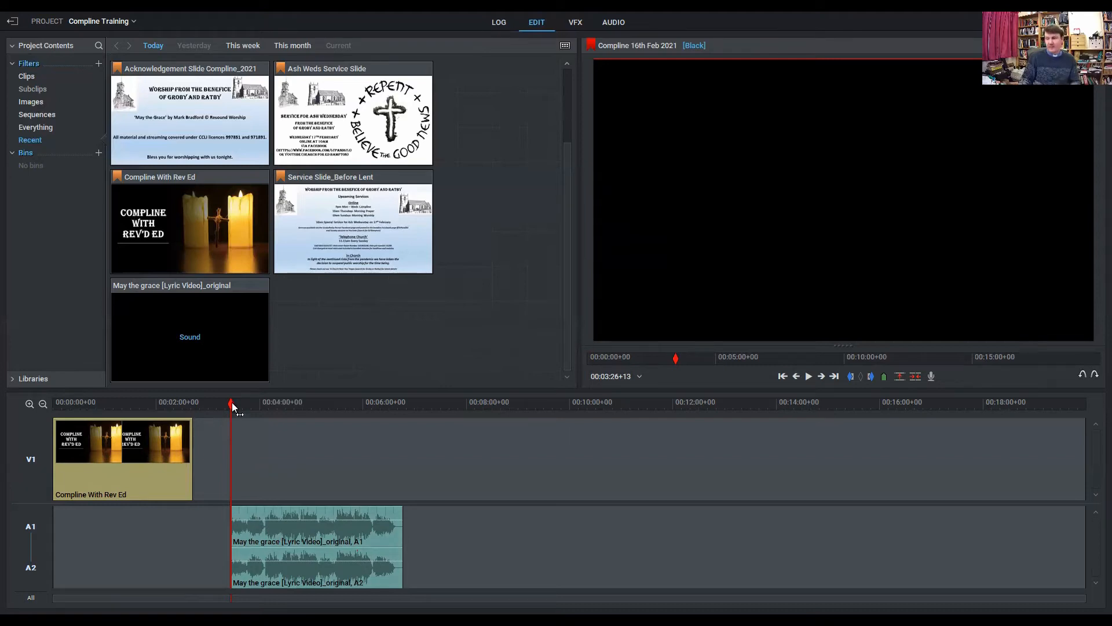
drag(231, 404, 278, 421)
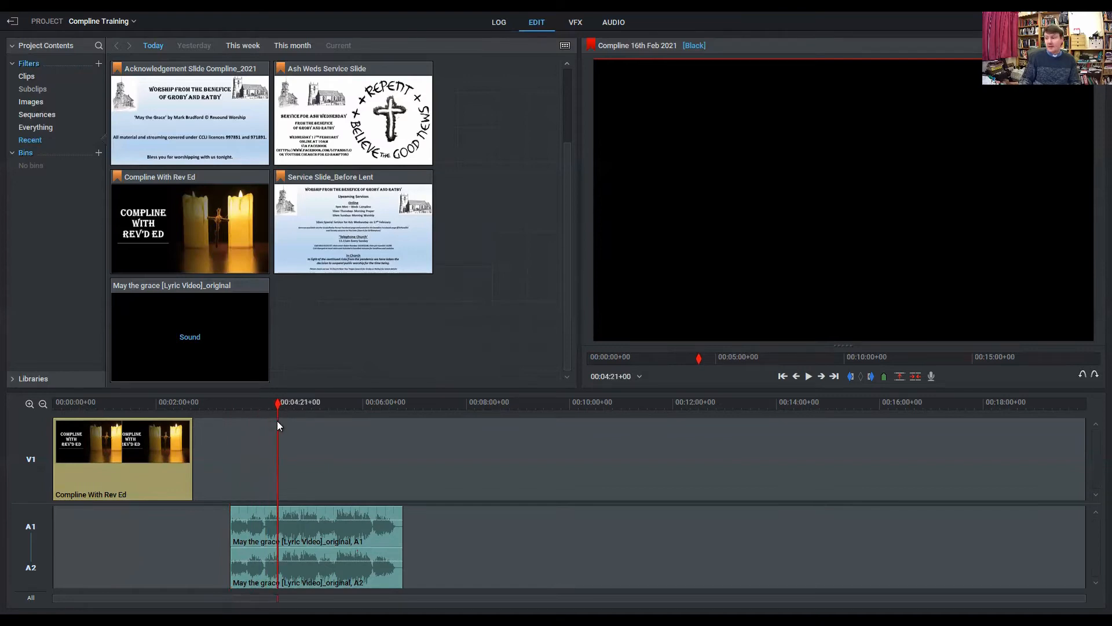
click(808, 379)
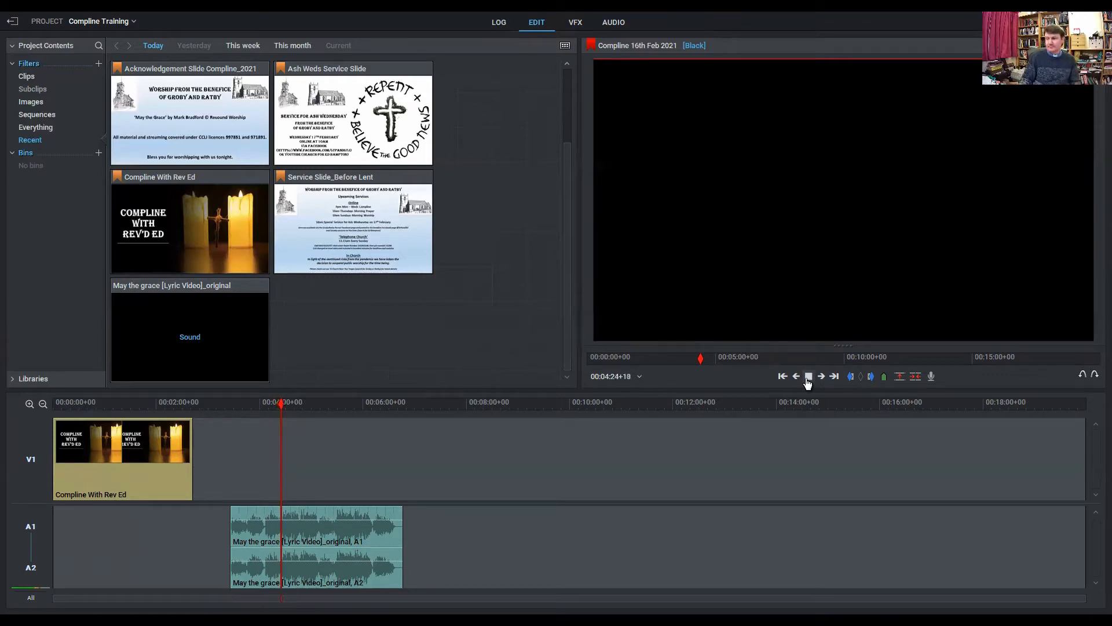
click(808, 381)
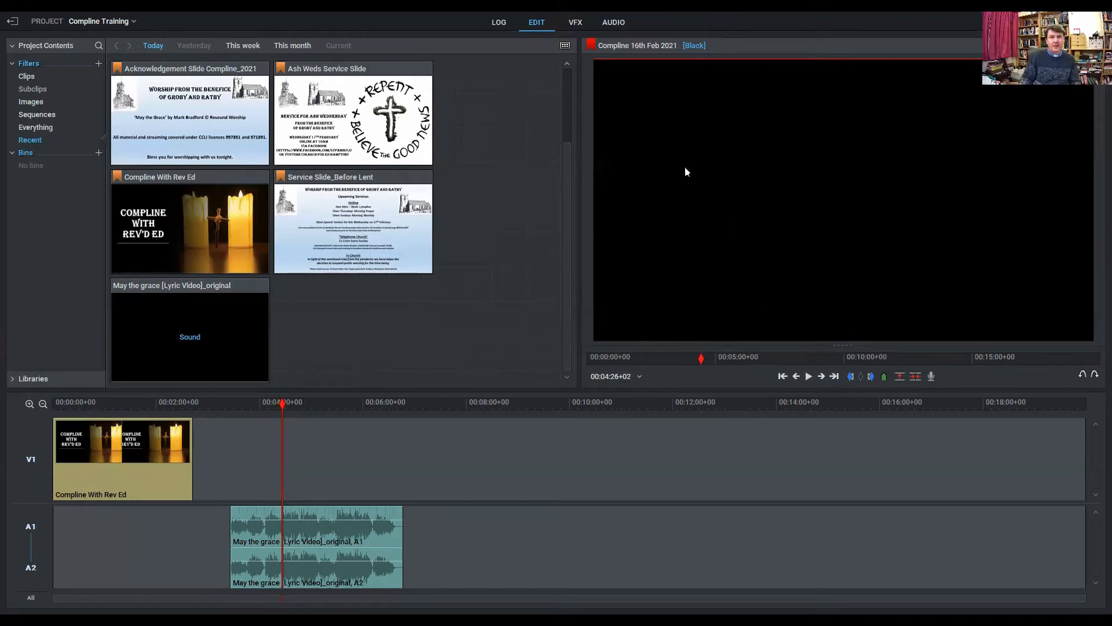
- Set the "May the grace" sound clip's level to -5 on both audio tracks A1 and A2
click(615, 23)
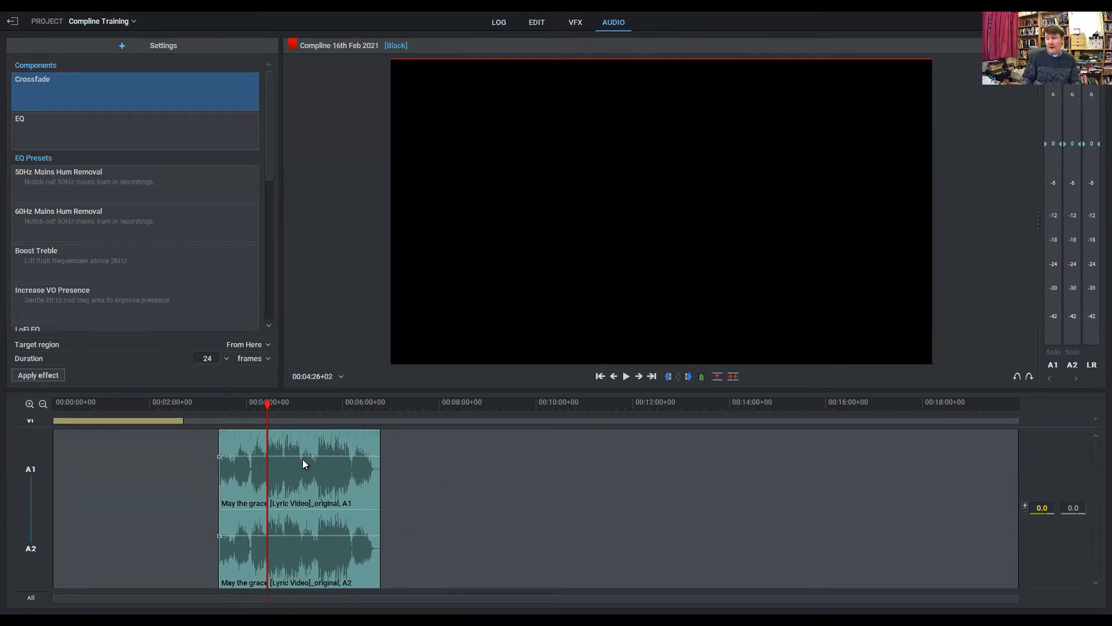
click(1038, 508)
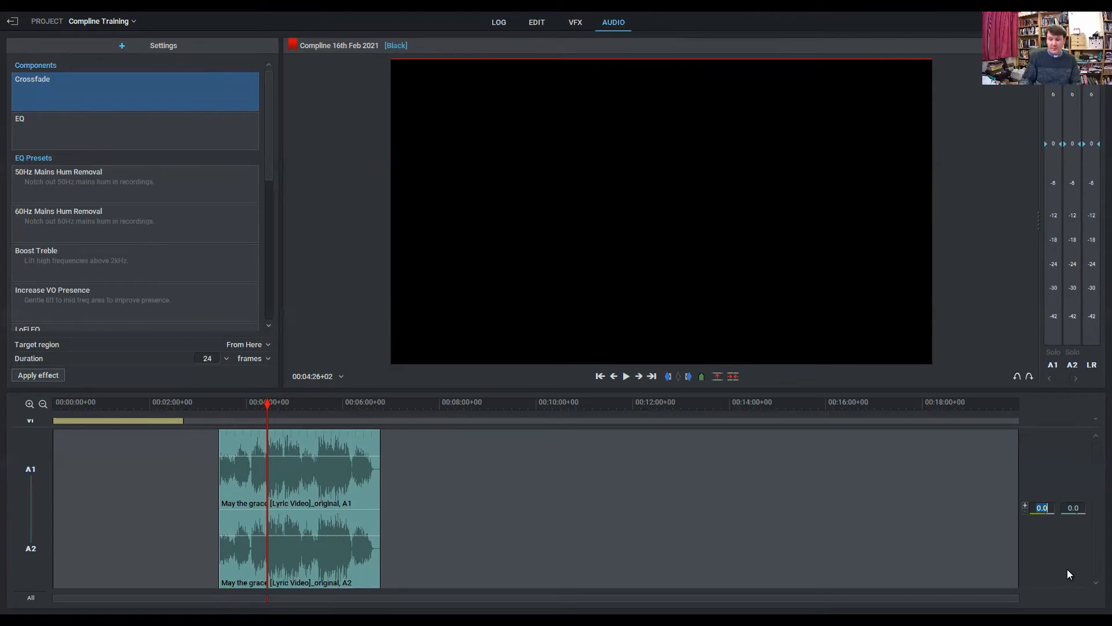
text(-5)
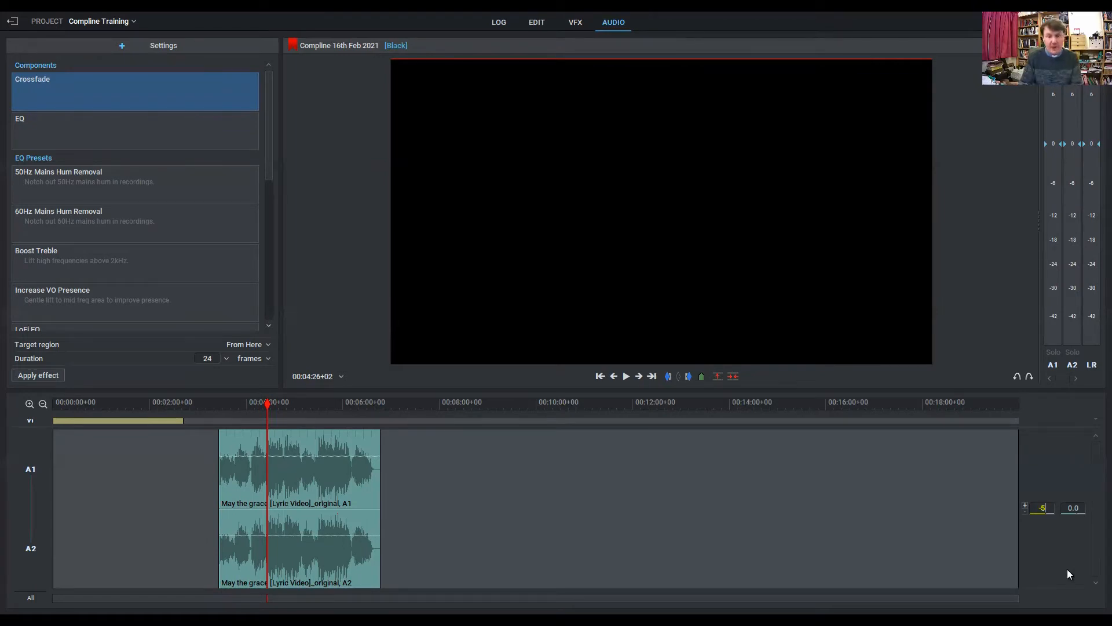
key(Return)
click(1072, 507)
text(-5)
key(Return)
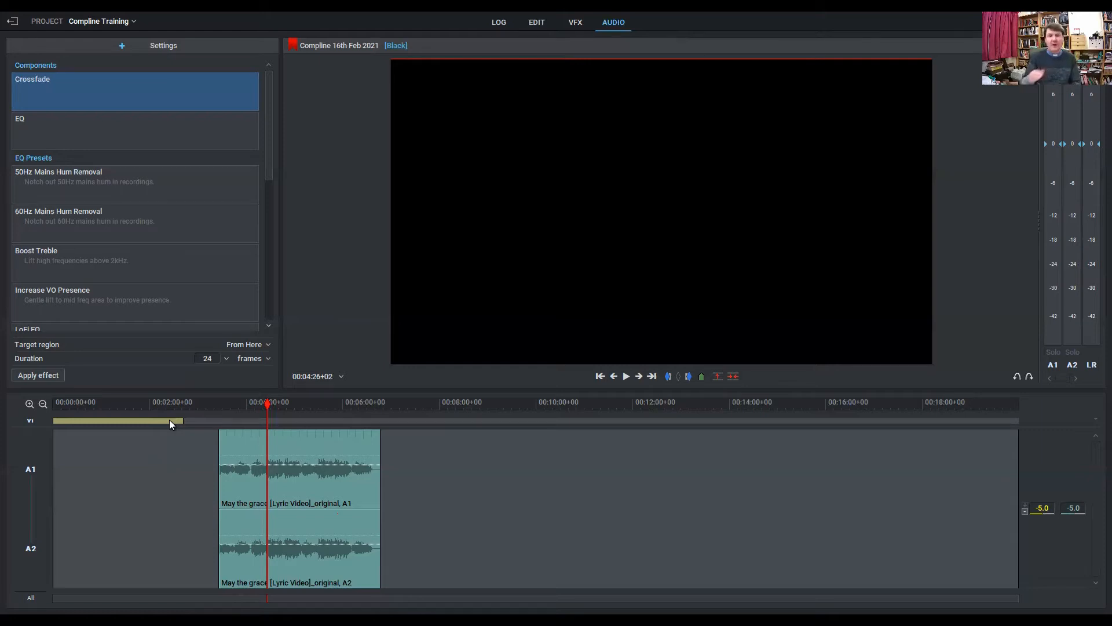
- Play the "May the grace" clip from about 4:19 in the editing view to check its volume
click(538, 24)
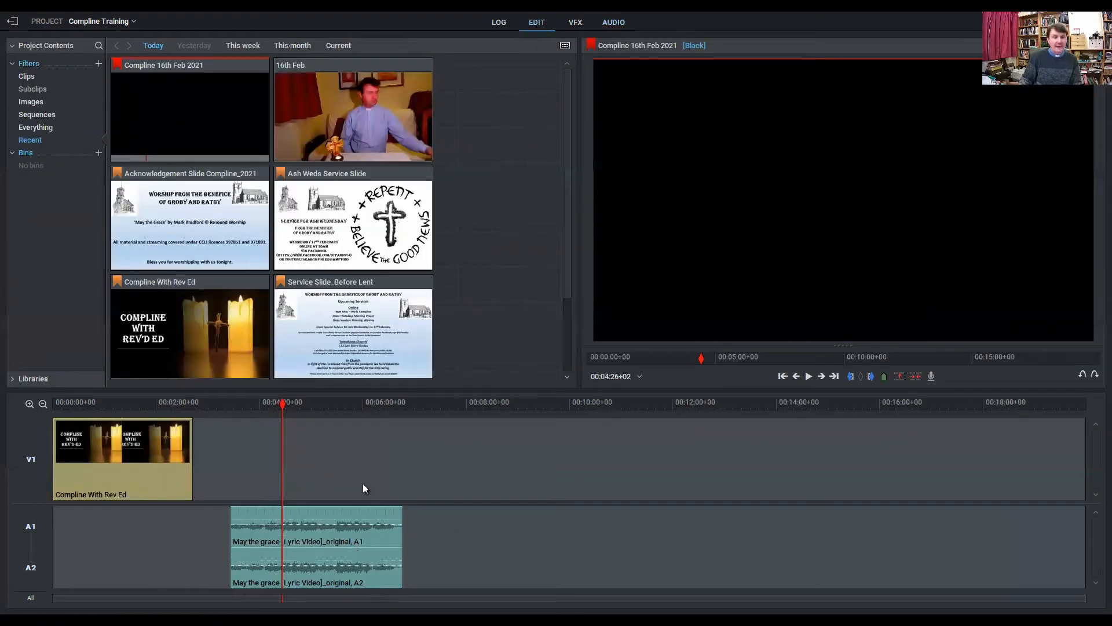
drag(283, 402, 245, 407)
click(275, 411)
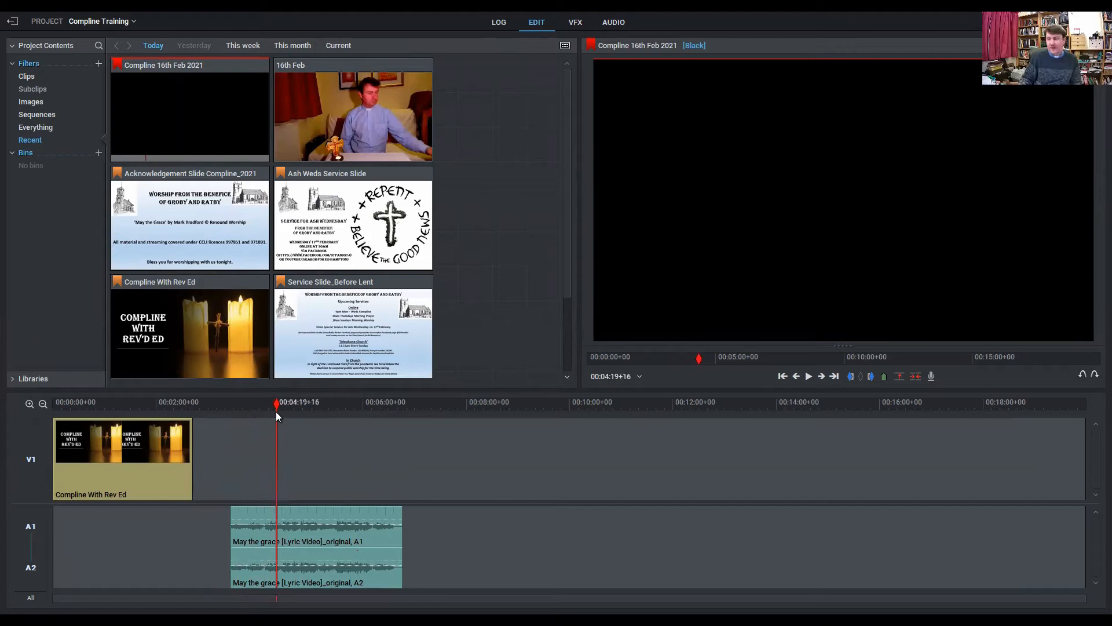
click(808, 376)
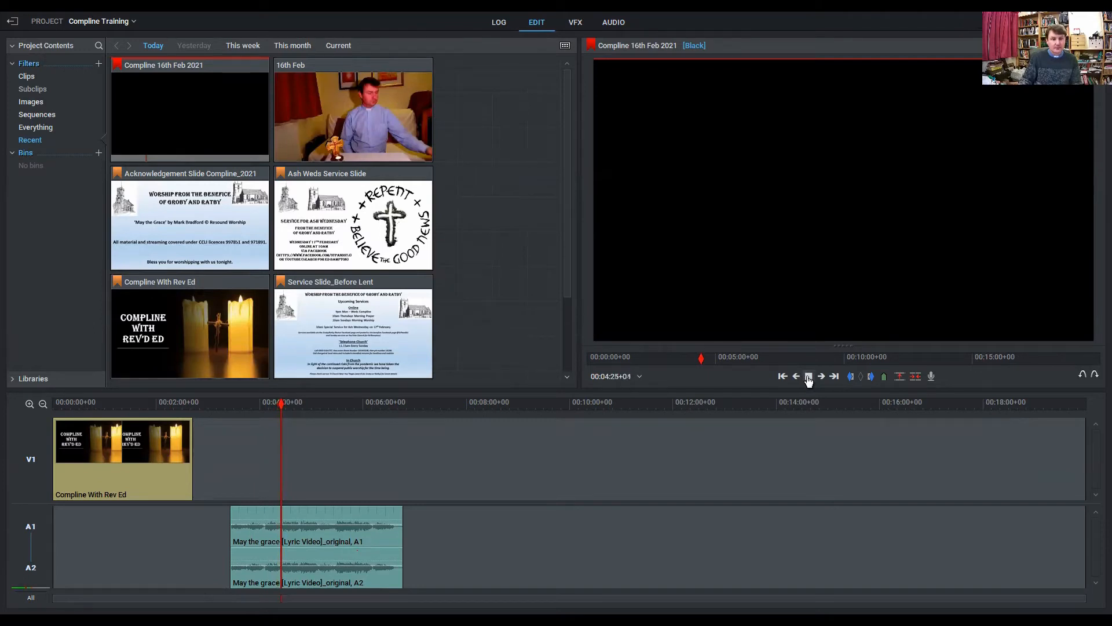
click(809, 377)
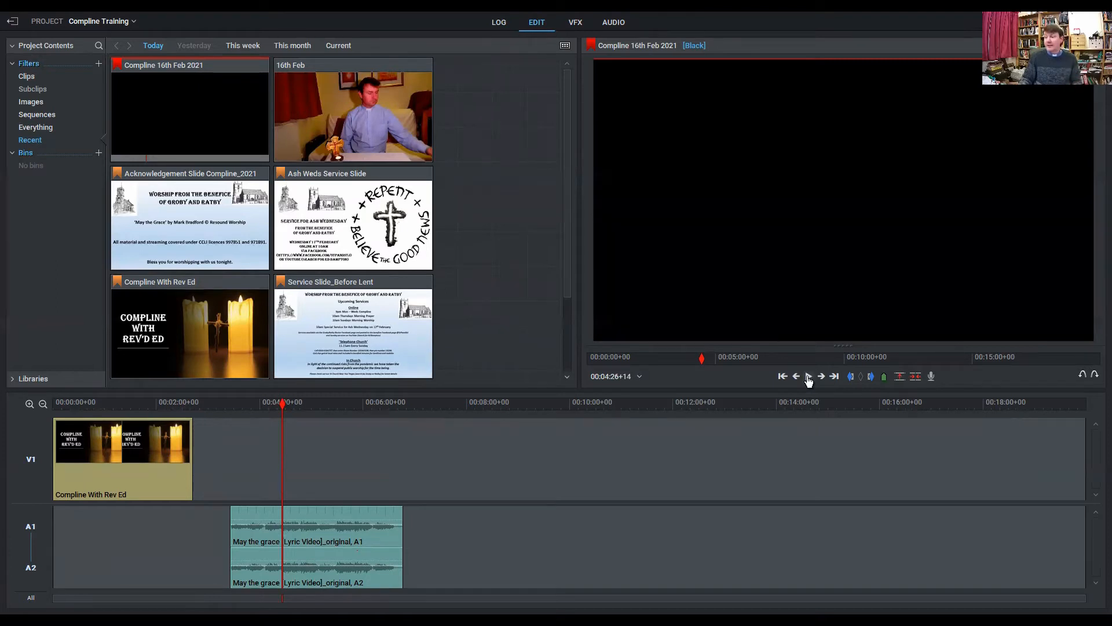
- Mark the "May the grace" clip from 4:26 to past its end, move that part to about 15:00 and clear the marks
click(850, 379)
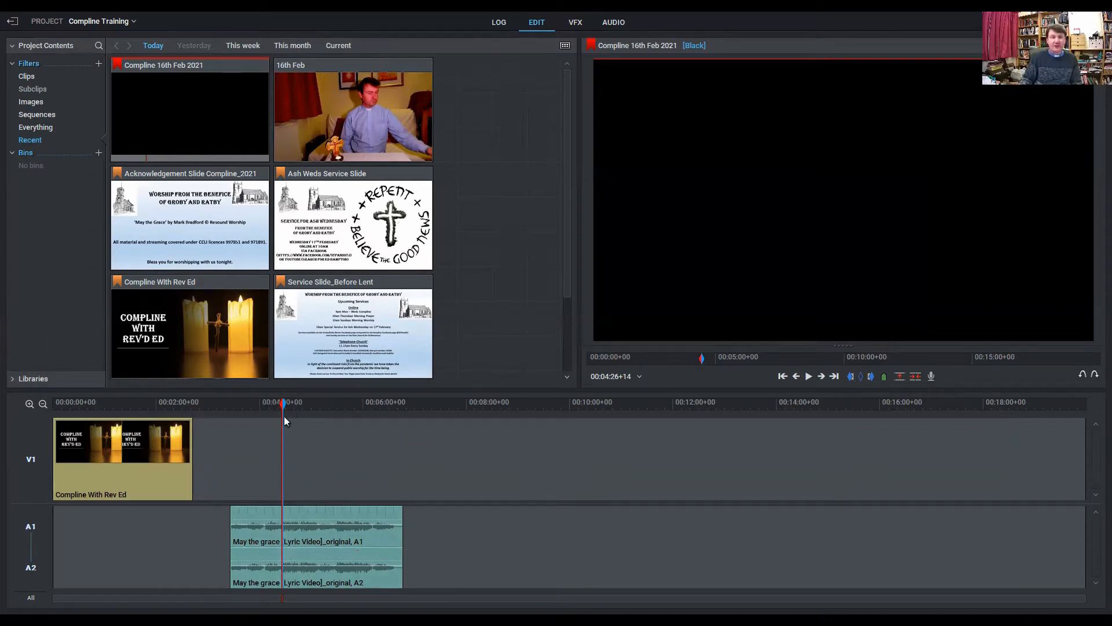
key(i)
drag(282, 404, 406, 432)
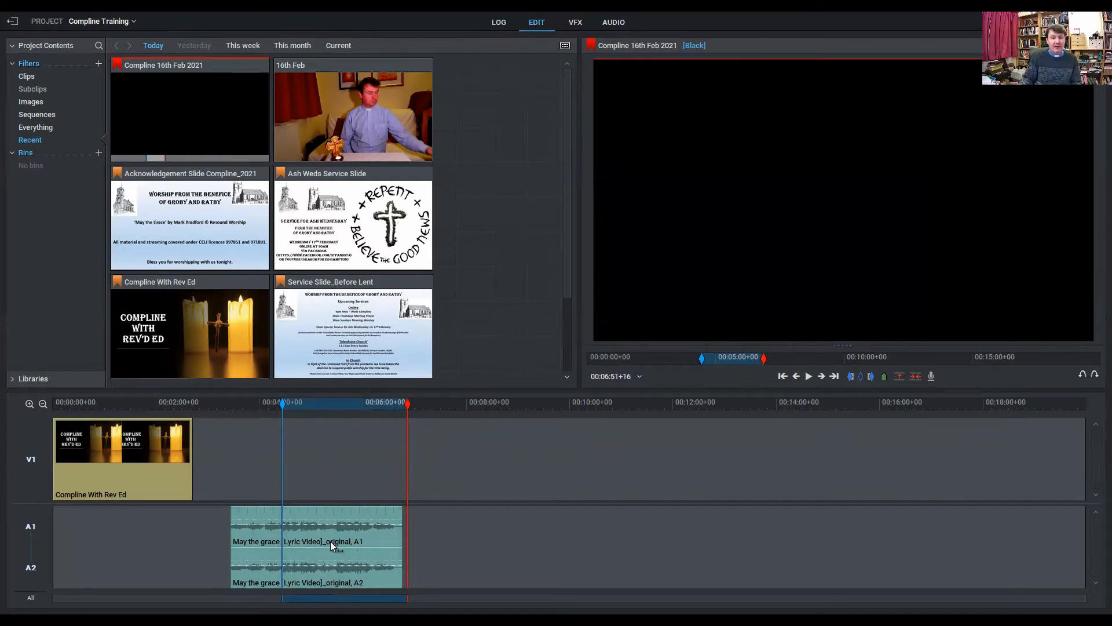
drag(331, 541, 879, 551)
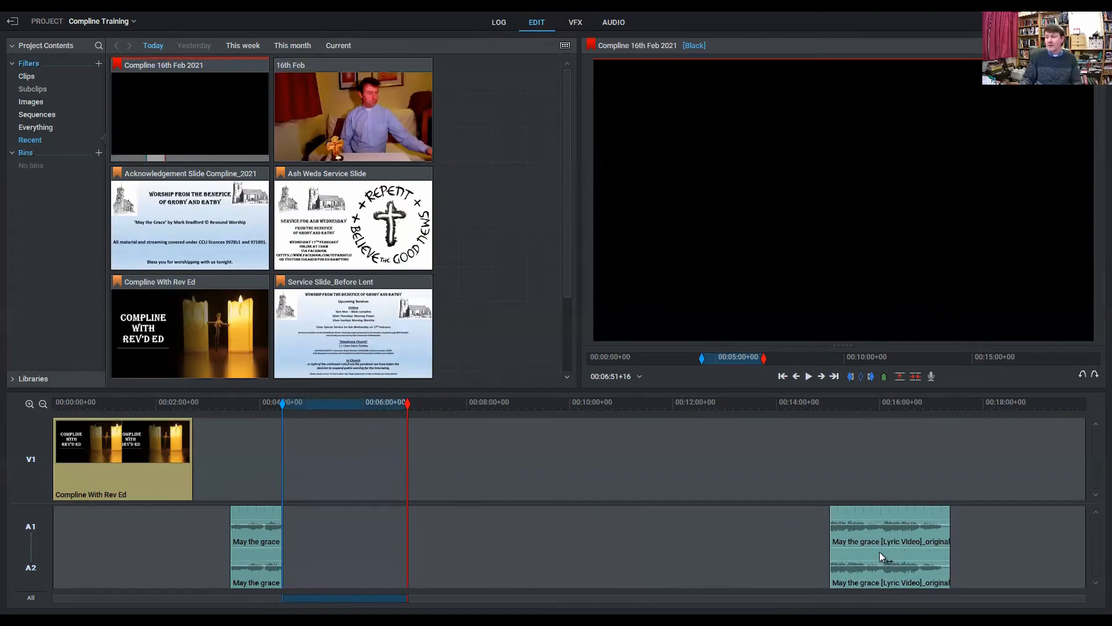
click(860, 379)
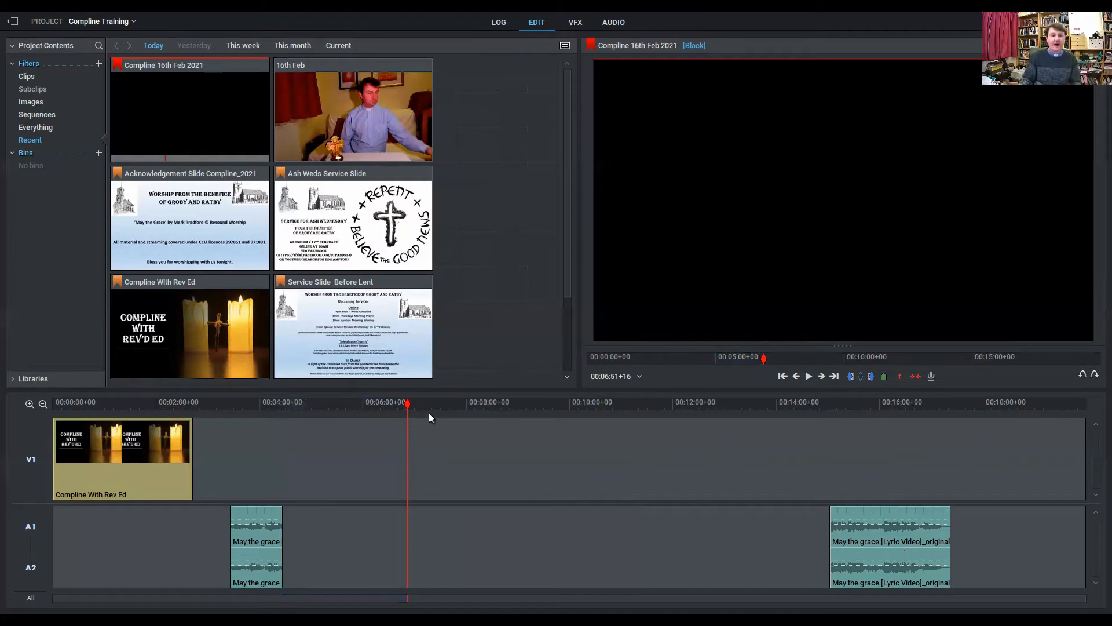
- Play the end of the first "May the grace" part from about 4:23 in a magnified audio view to check the cut
drag(408, 413, 274, 418)
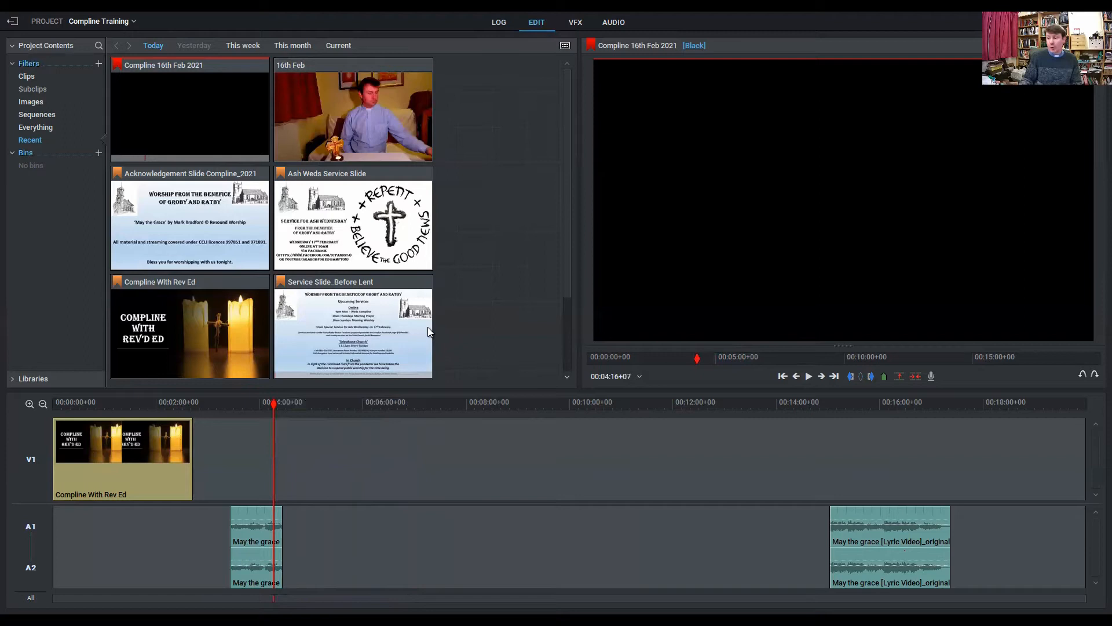
click(620, 23)
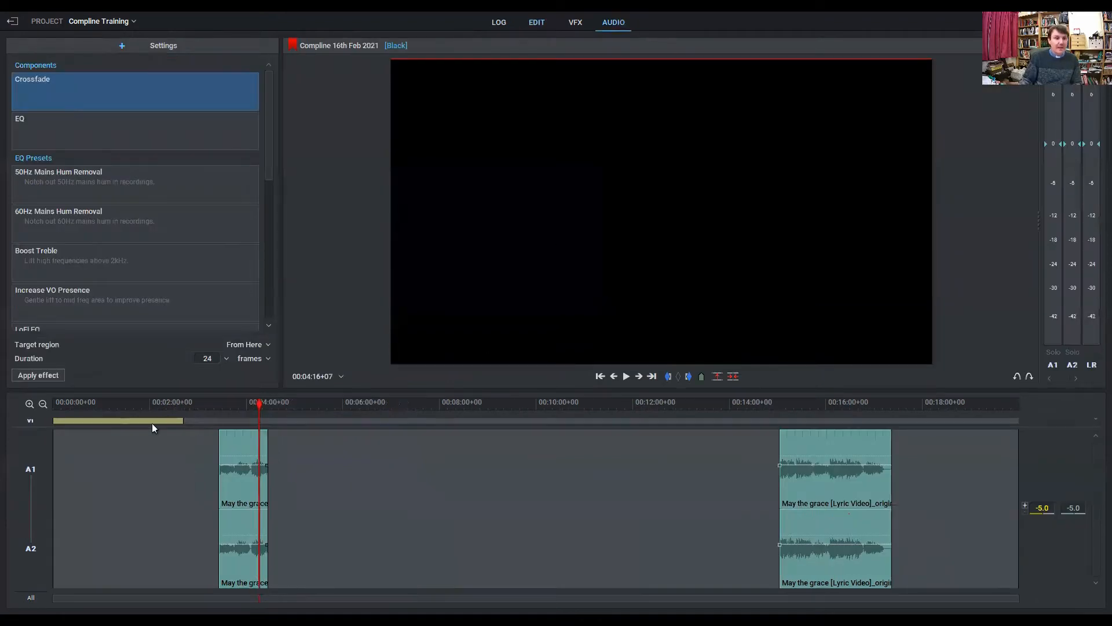
click(28, 404)
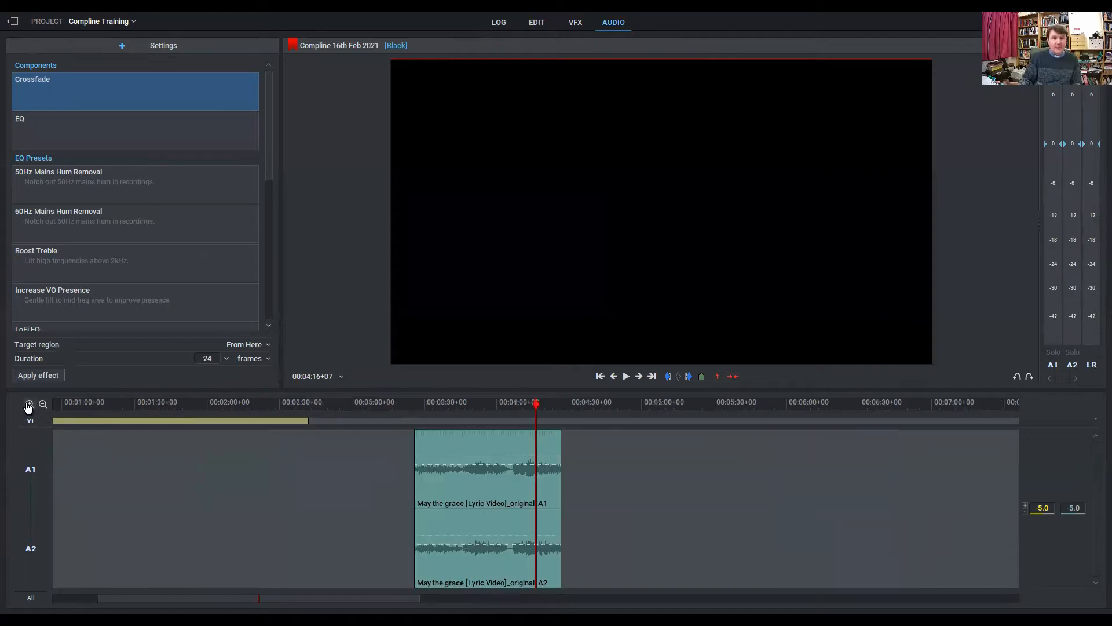
click(29, 403)
drag(536, 407, 591, 413)
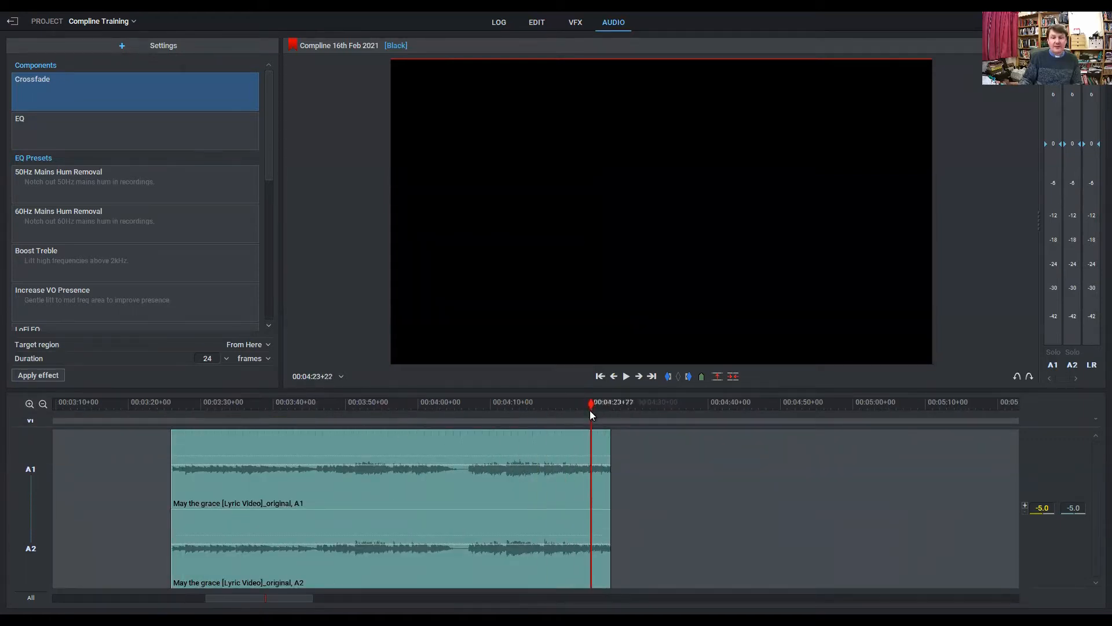
click(626, 378)
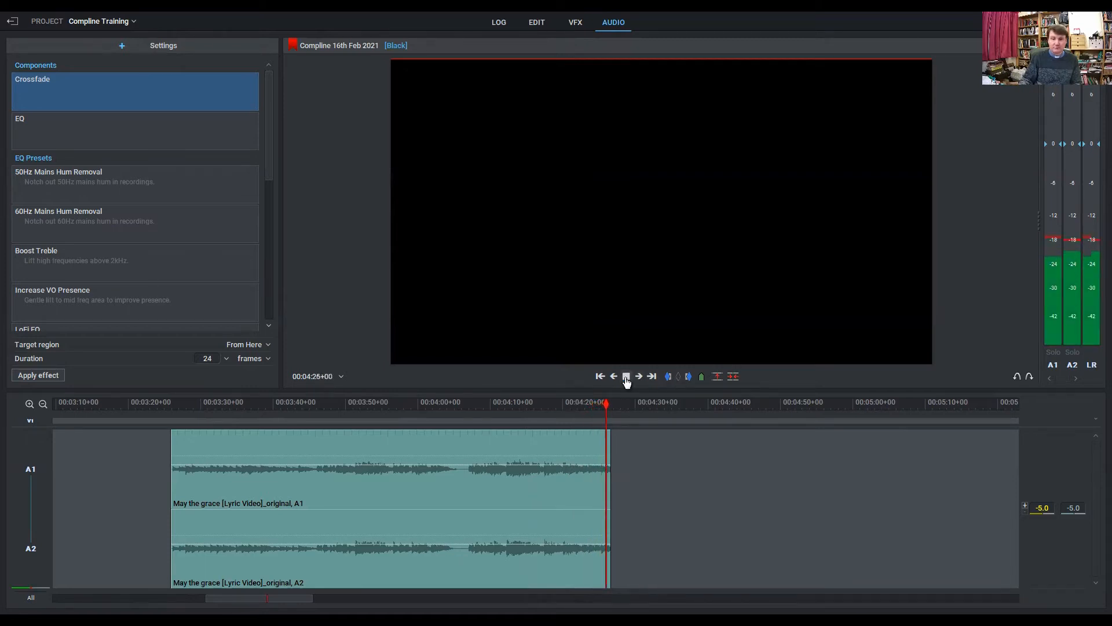
click(626, 377)
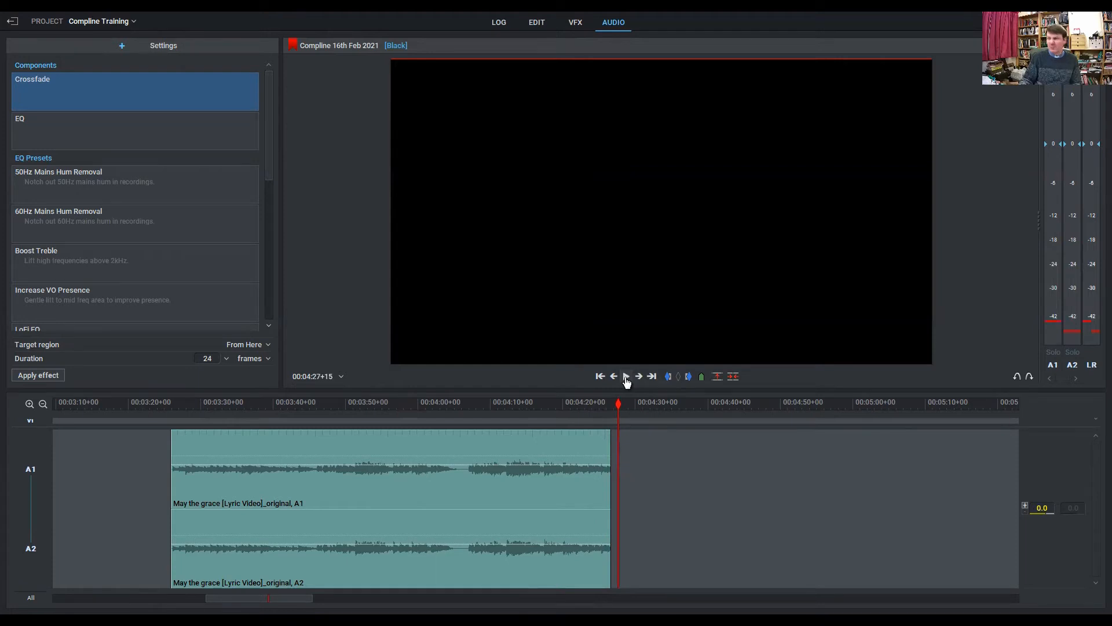
- Fade out the first "May the grace" part on both tracks from about 4:23 to its end and play back the fade
drag(618, 404, 589, 407)
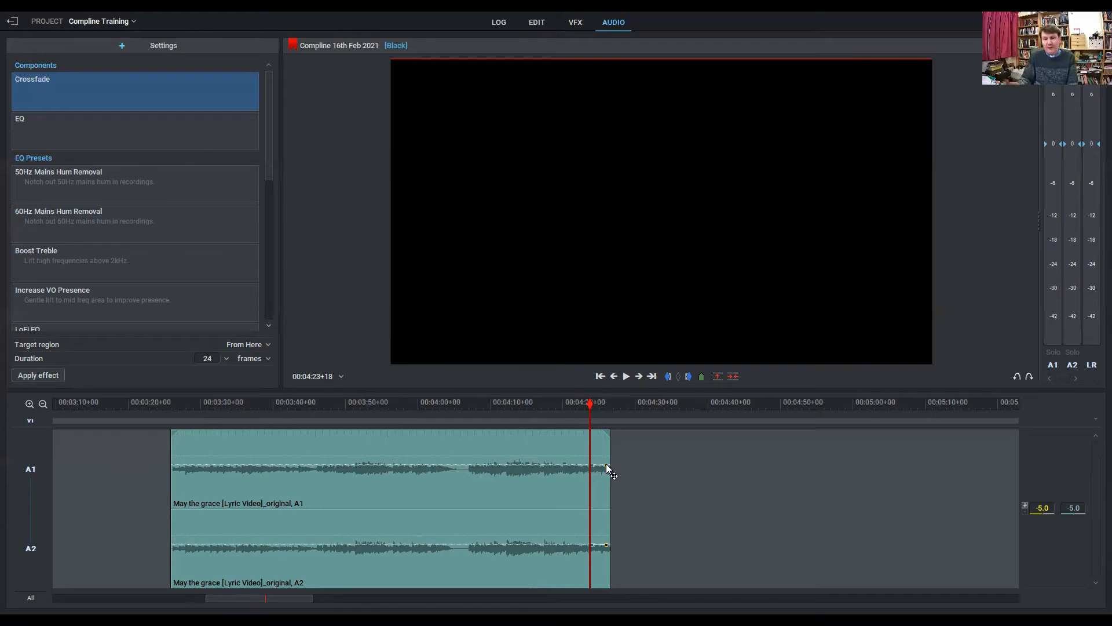
drag(607, 467, 615, 530)
drag(588, 402, 579, 403)
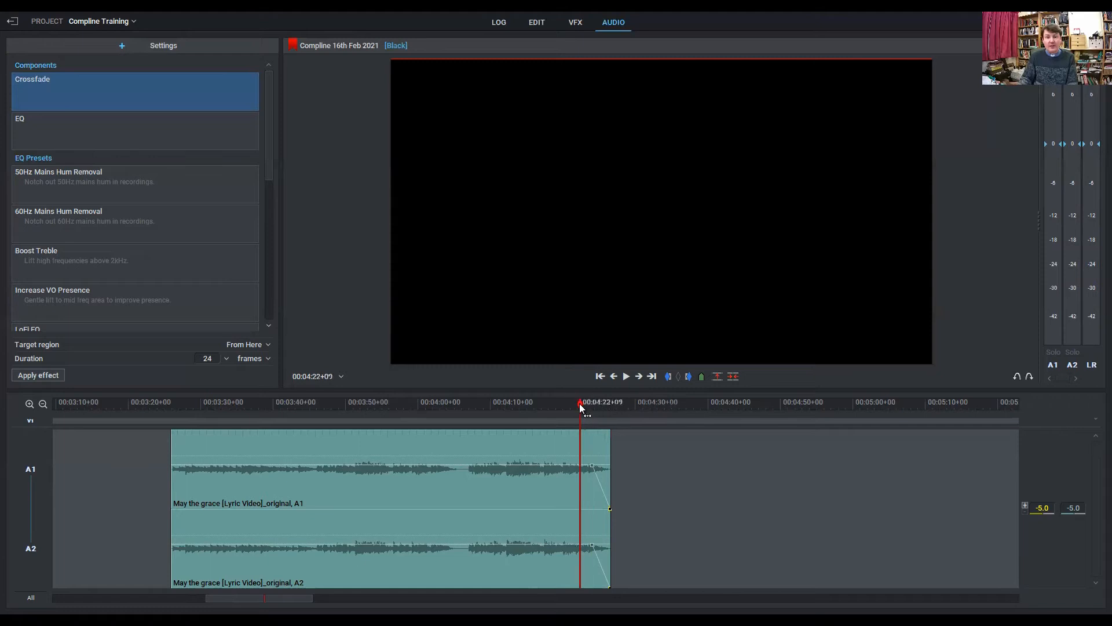
click(626, 376)
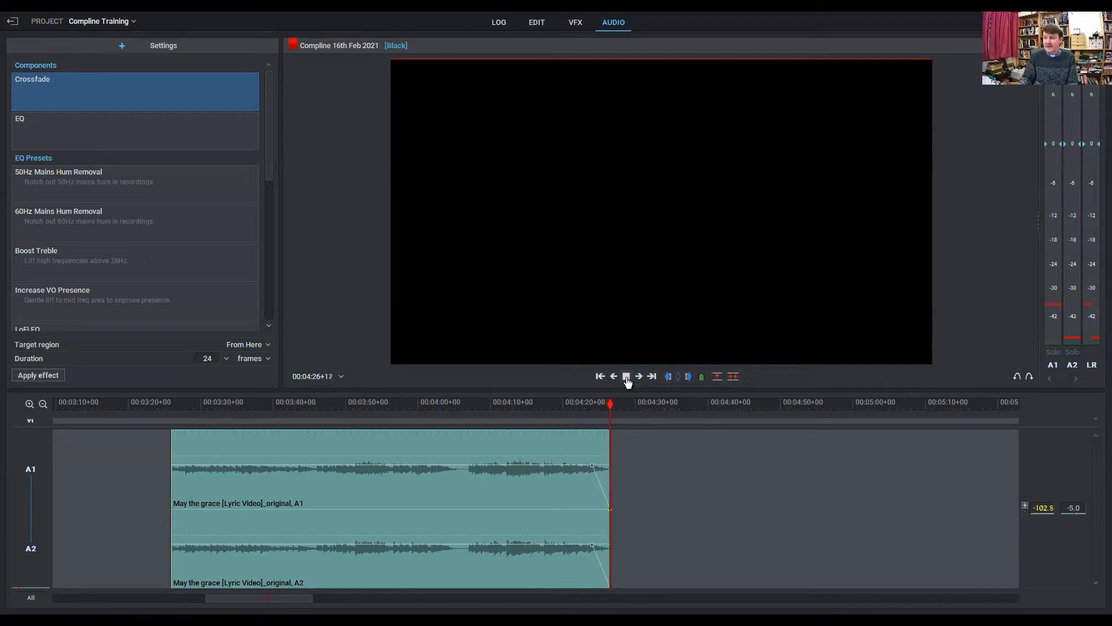
click(626, 376)
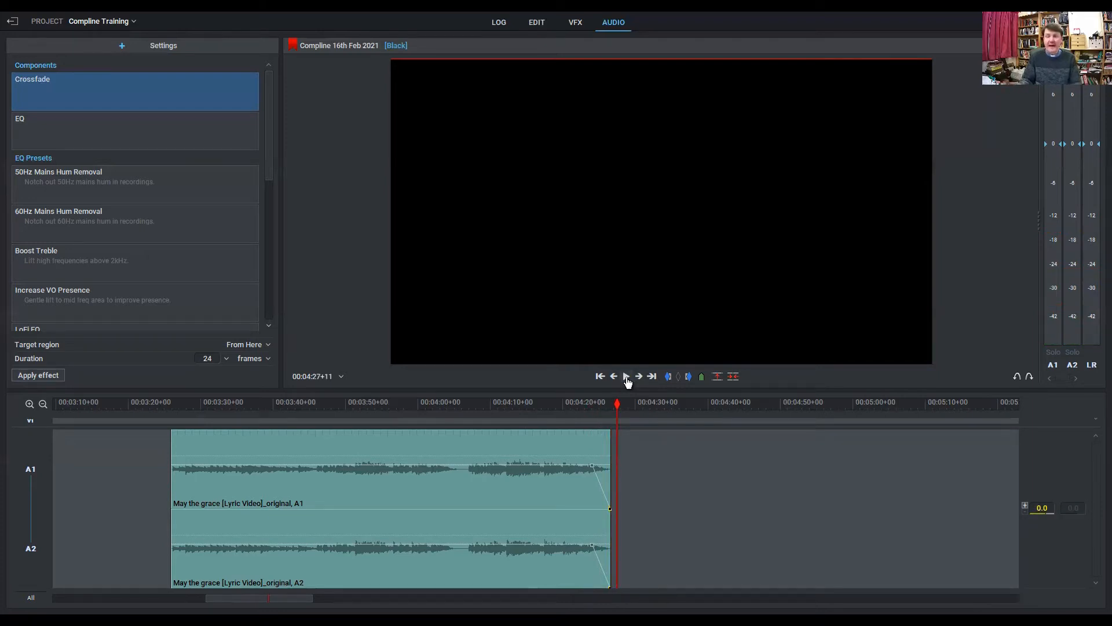
- Move the faded "May the grace" part to the start of the sequence and the second part close to the sequence's end
click(533, 28)
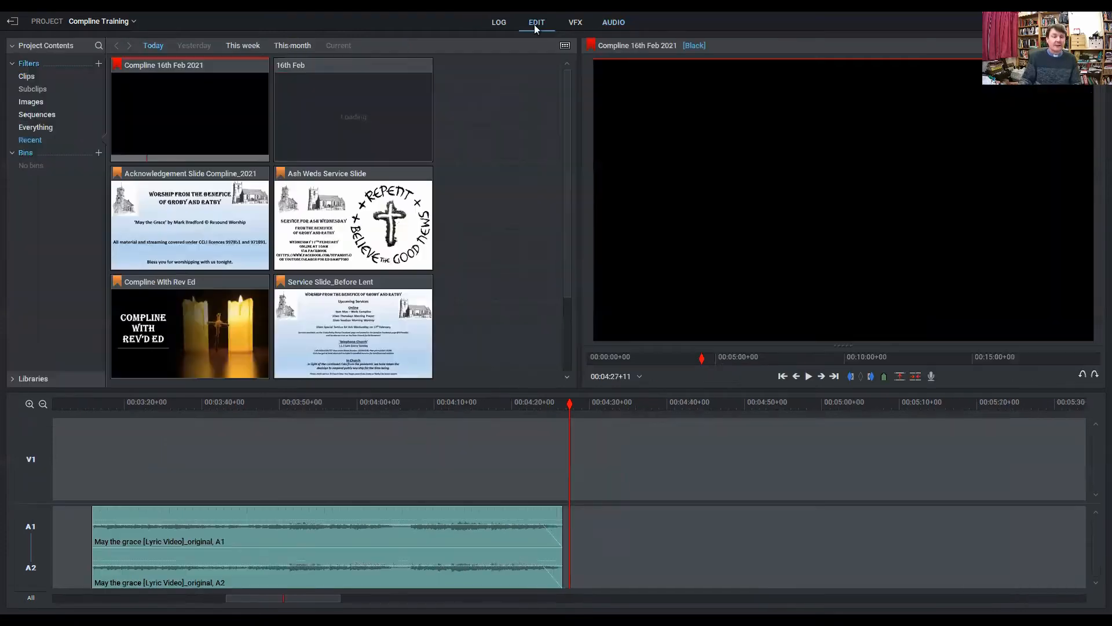
click(45, 405)
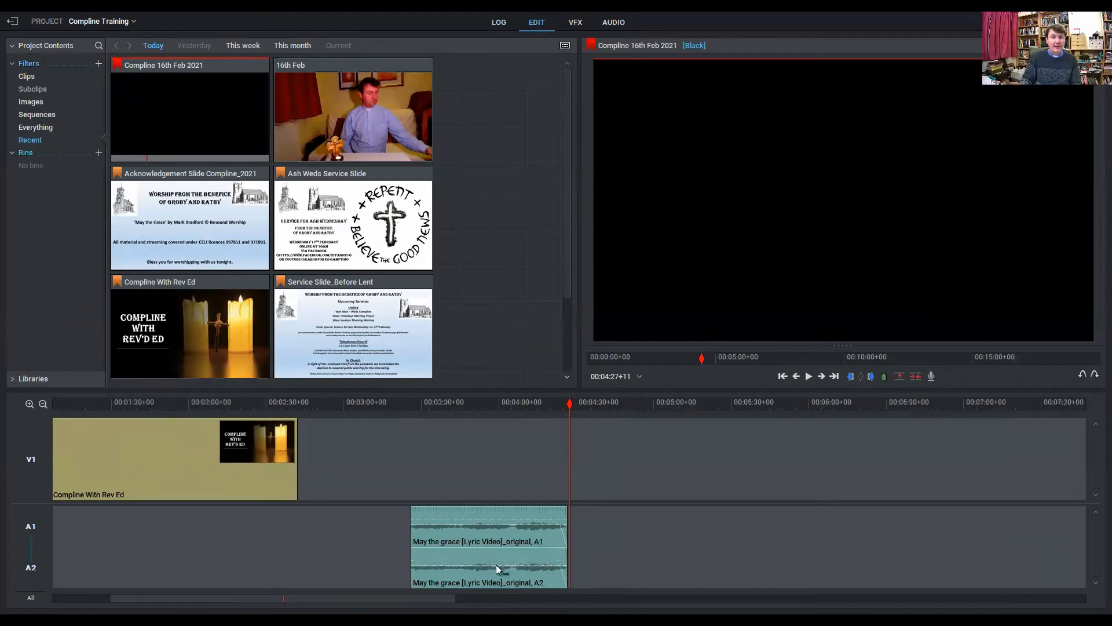
drag(494, 549, 247, 571)
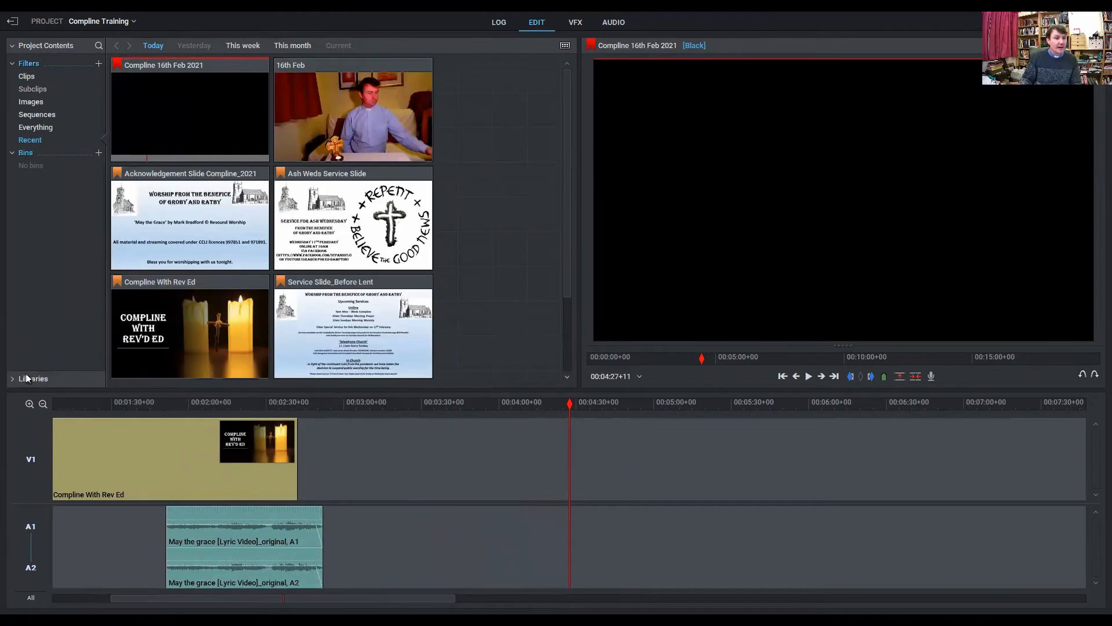
click(42, 404)
drag(166, 536, 56, 545)
drag(895, 550, 1024, 548)
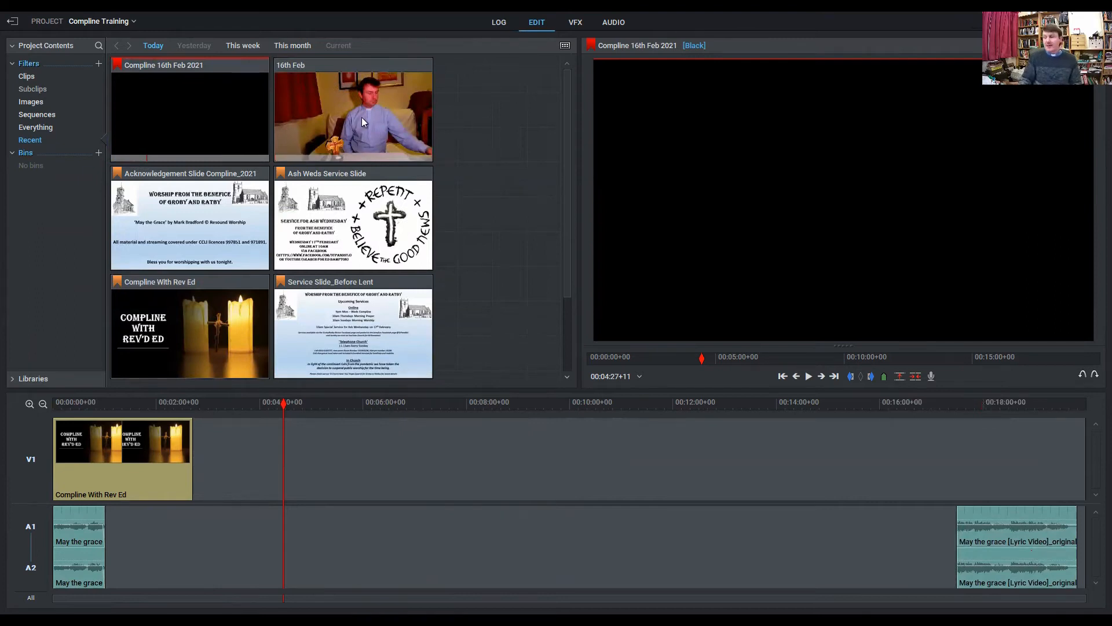
- Place the 16th Feb video with its sound directly after the candle title slide and review its opening at about 2:43
drag(351, 90, 193, 529)
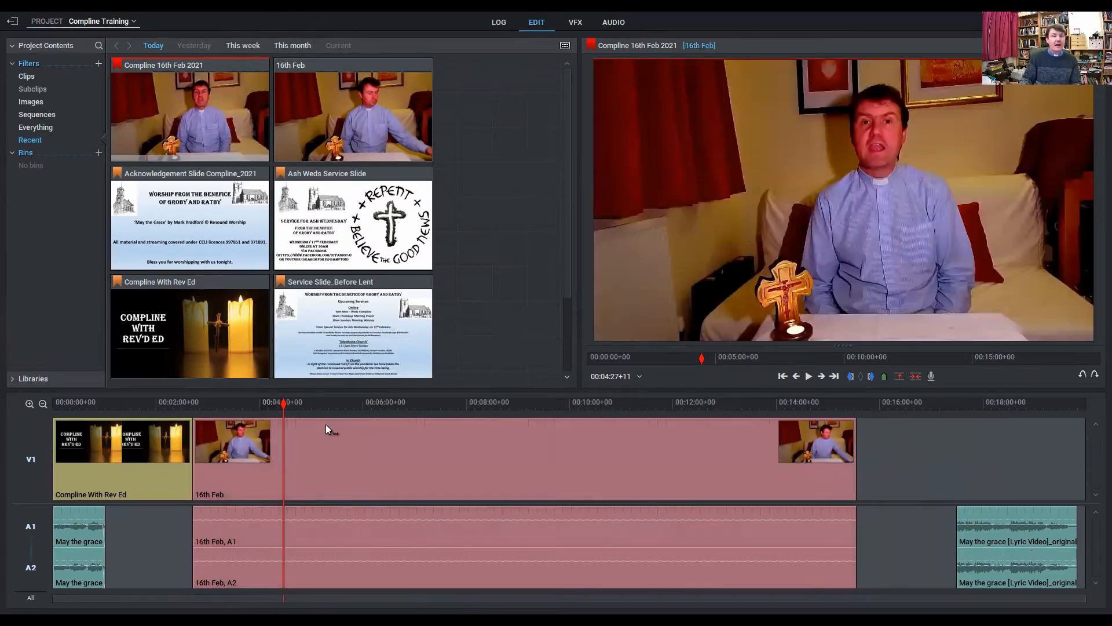
drag(283, 402, 195, 418)
key(space)
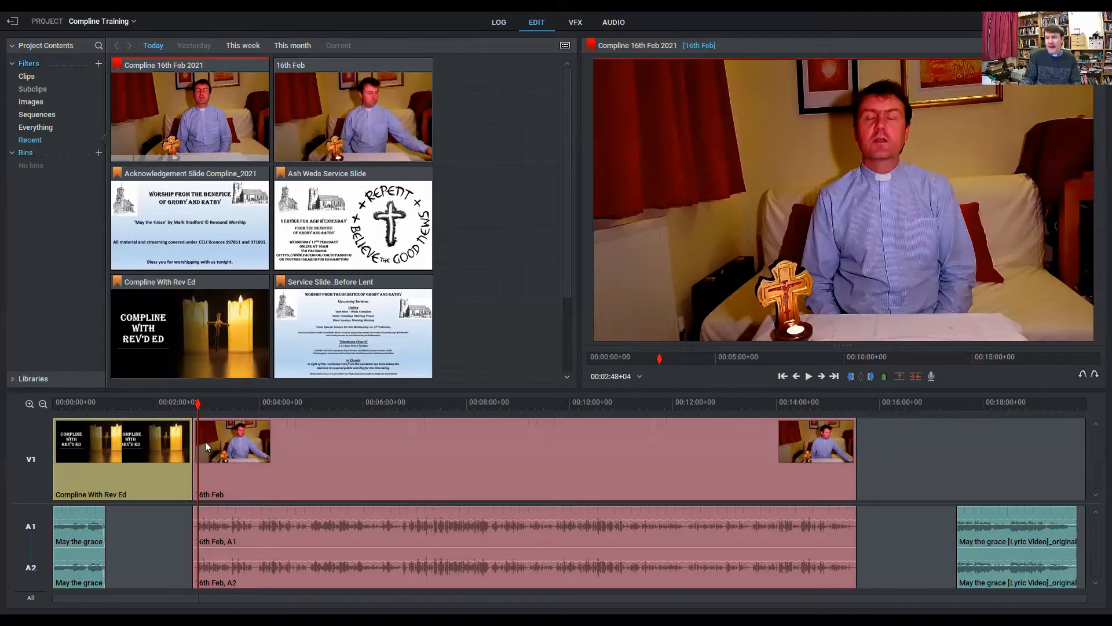
click(195, 404)
click(192, 404)
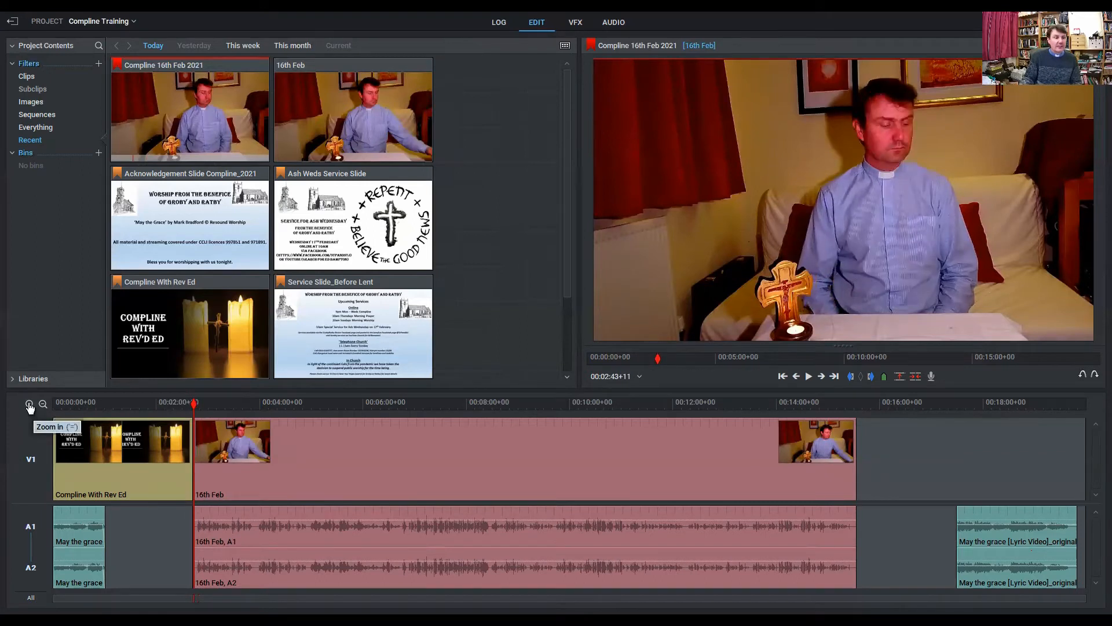
- Extend the candle title slide over the start of the 16th Feb video to about 2:45 and shift the service recording slightly earlier
click(29, 405)
click(29, 405)
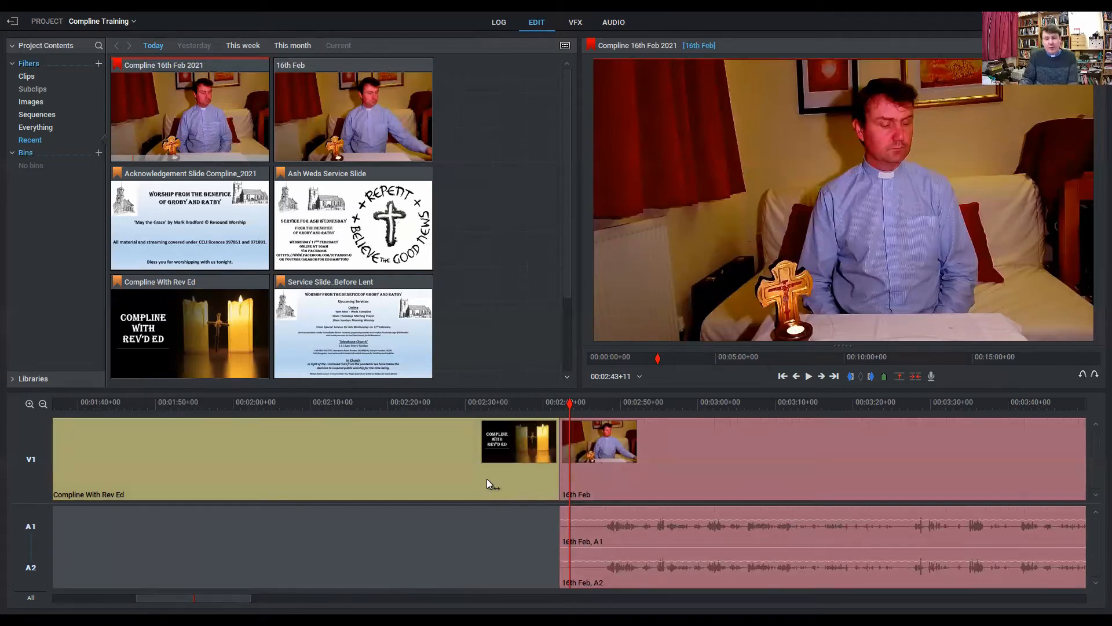
drag(504, 485, 530, 486)
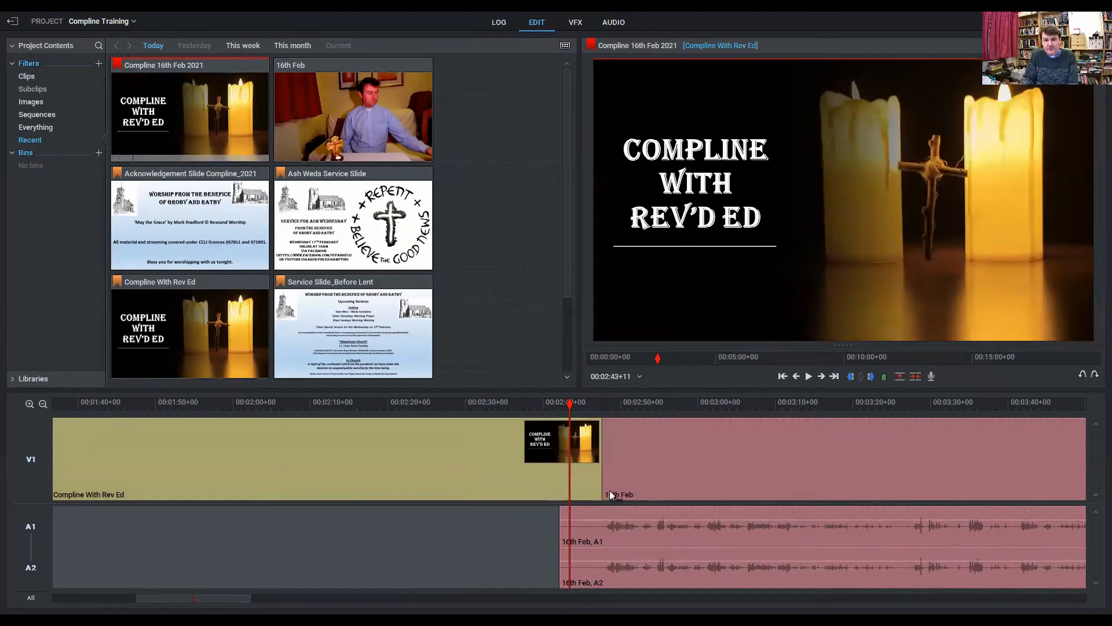
drag(759, 466, 736, 469)
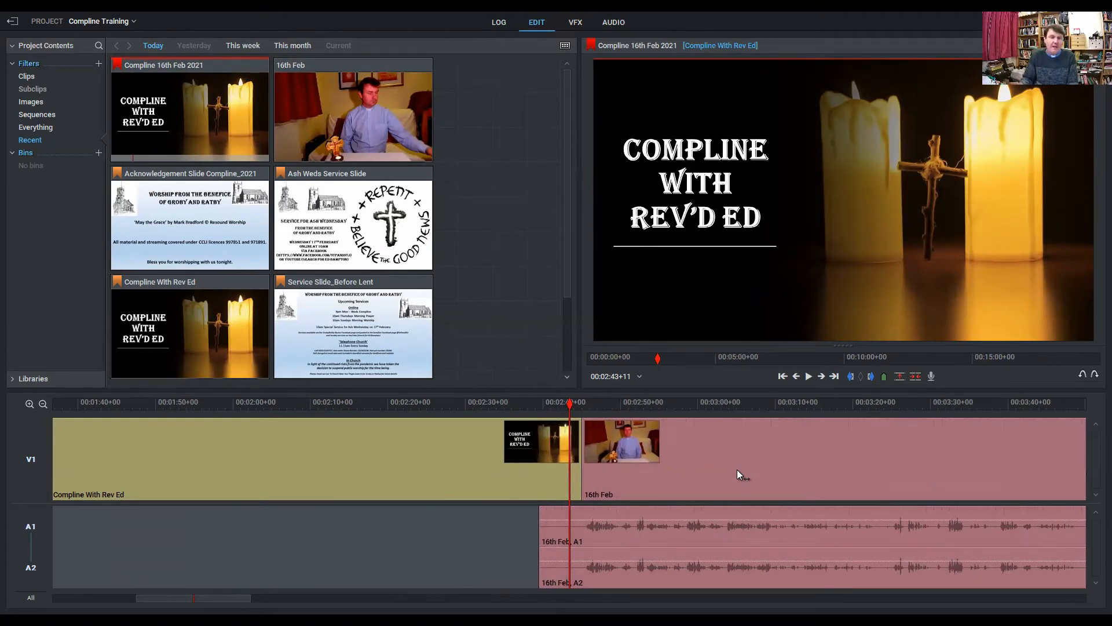
- Add a one-second Dissolve centred on the cut between the title slide and the 16th Feb video and play it back
right_click(583, 473)
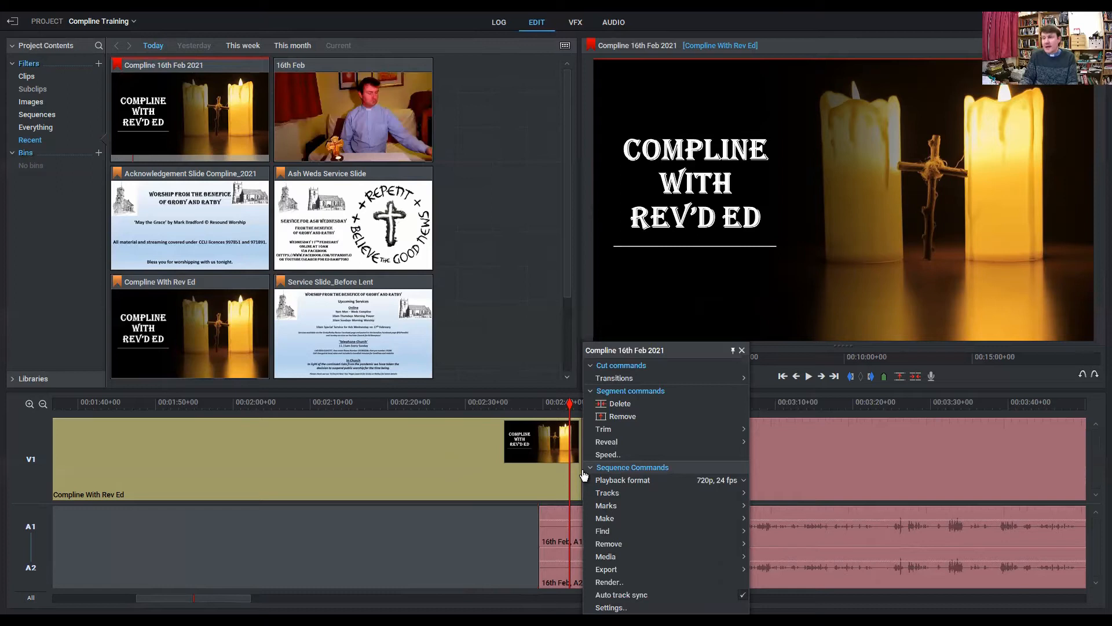
mouse_move(625, 383)
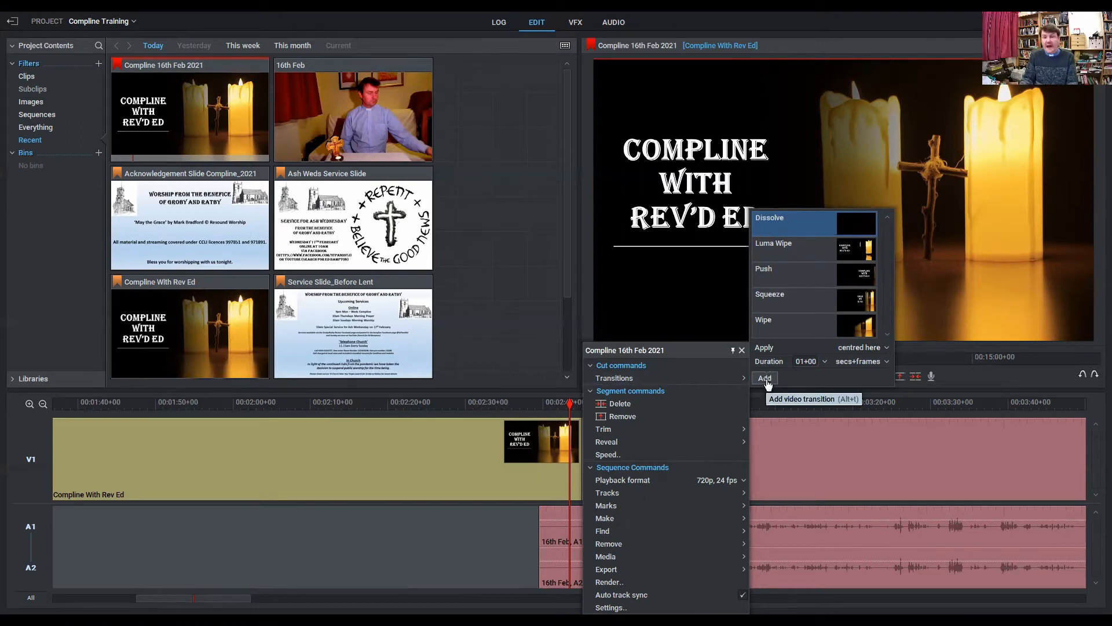
click(763, 378)
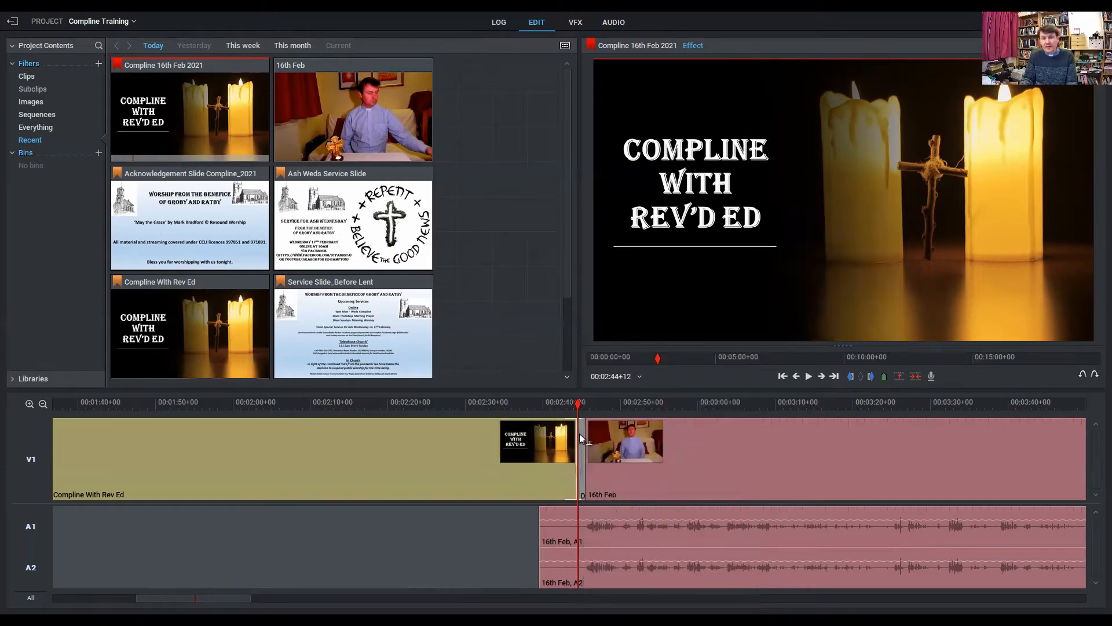
drag(578, 409, 574, 408)
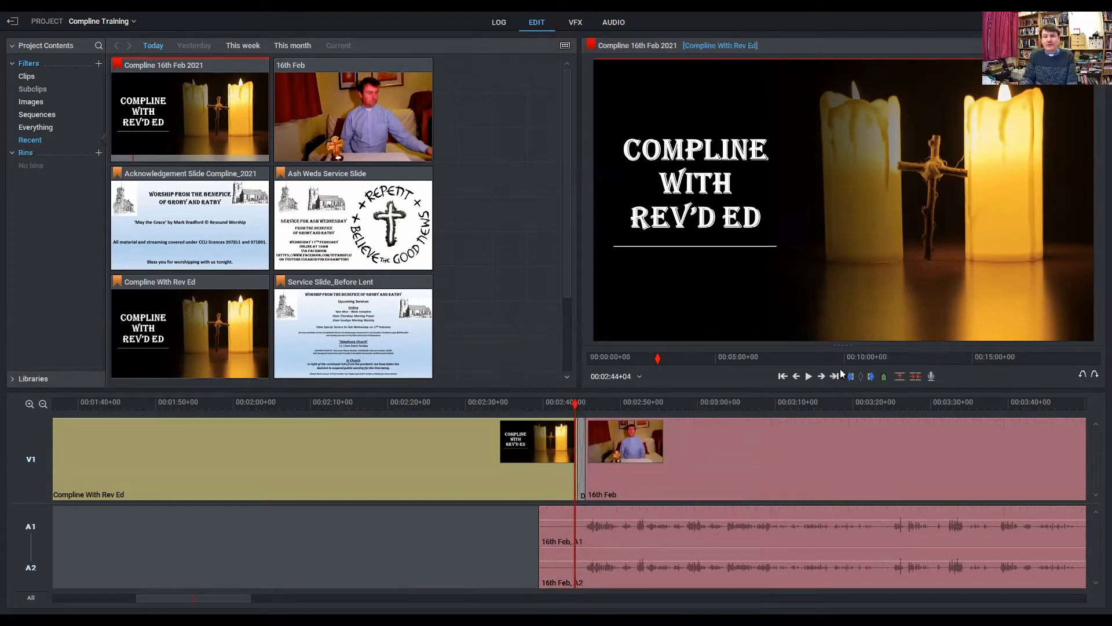
click(809, 377)
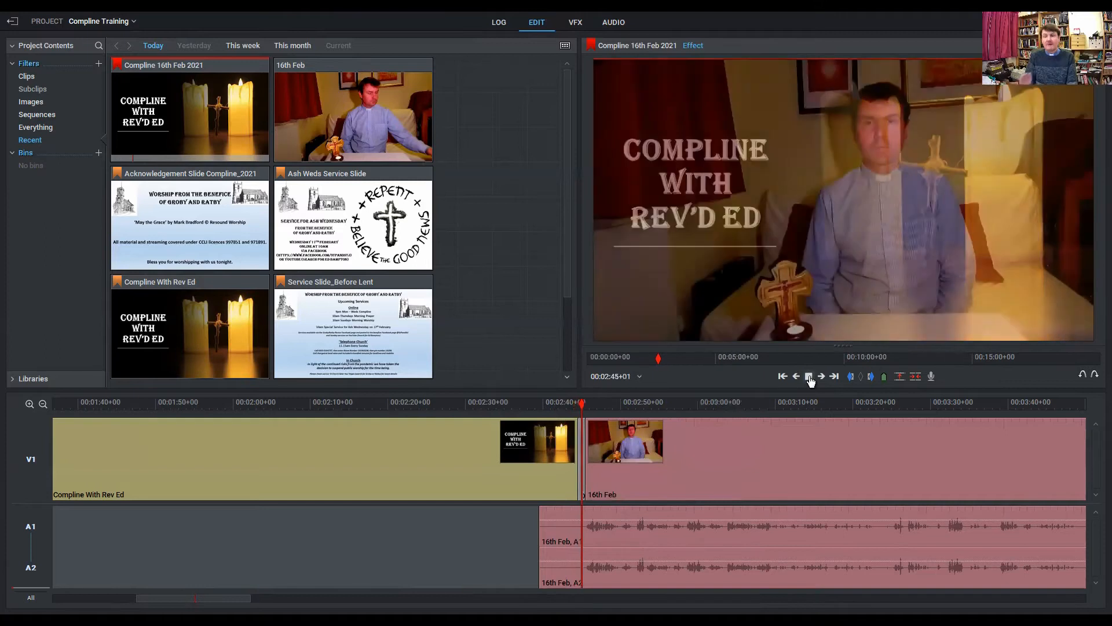
click(809, 378)
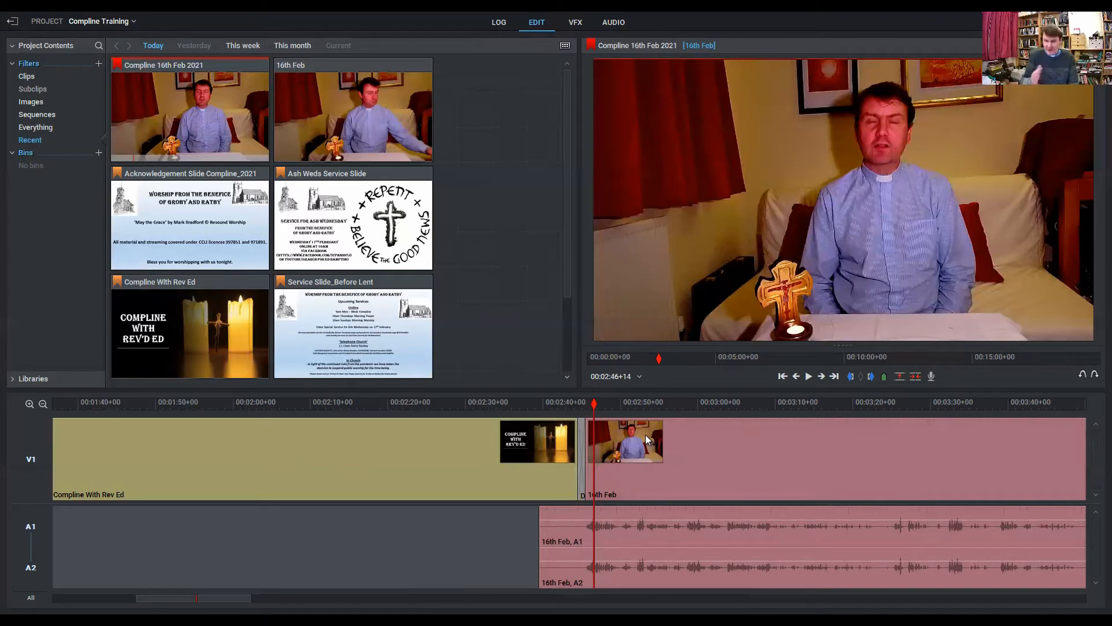
- Move the first "May the grace" part on both audio tracks to run from 1:43+18 to the dissolve at 2:44+12
click(44, 404)
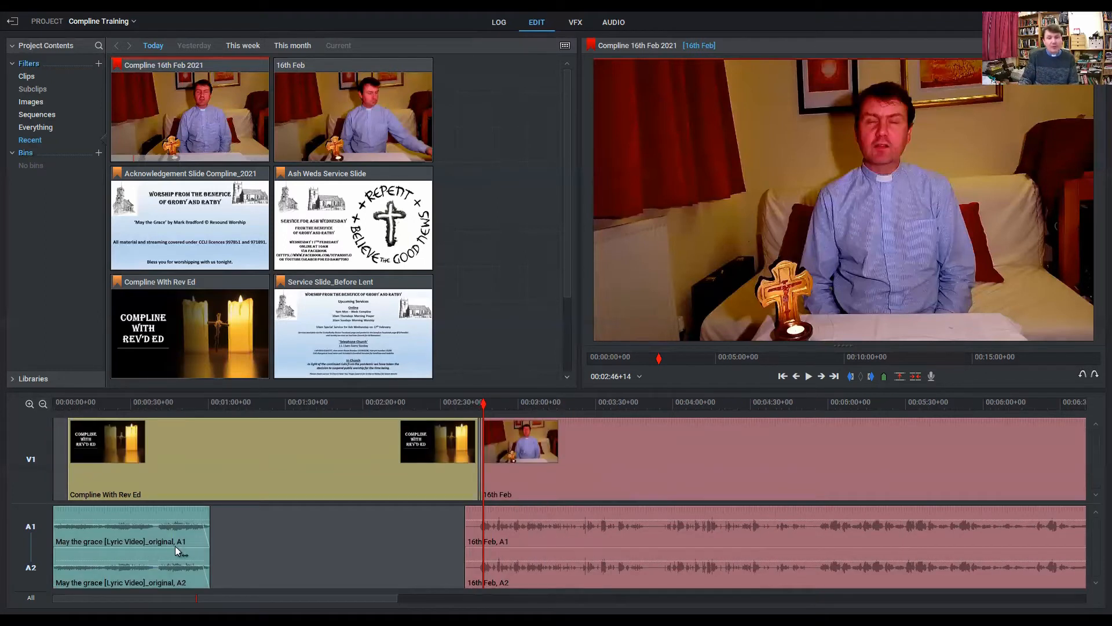
drag(233, 546, 414, 558)
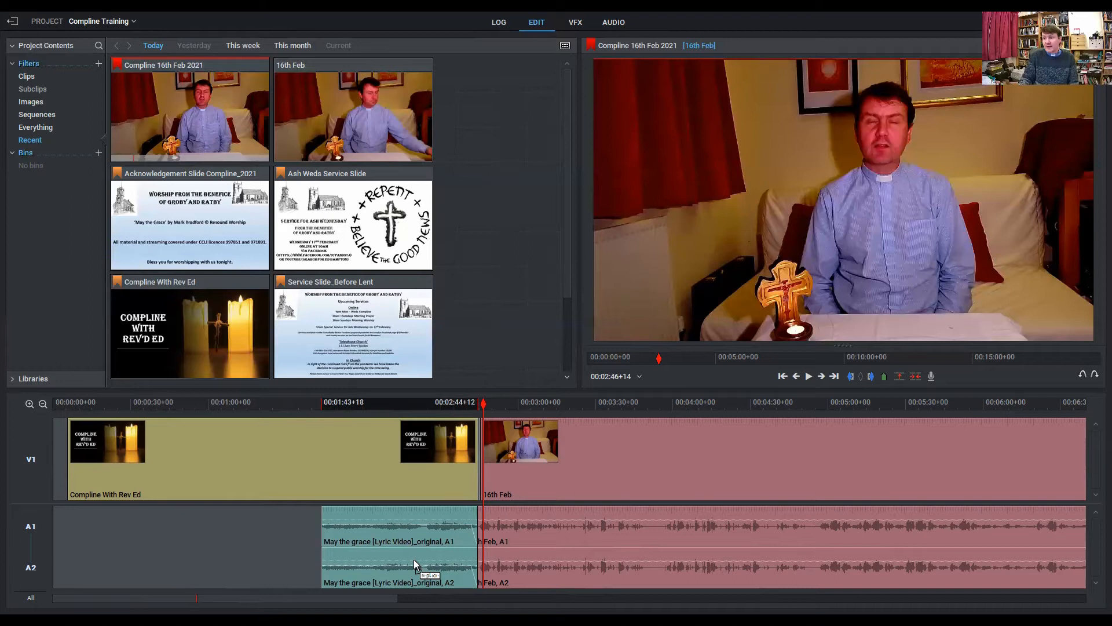
drag(413, 558, 414, 558)
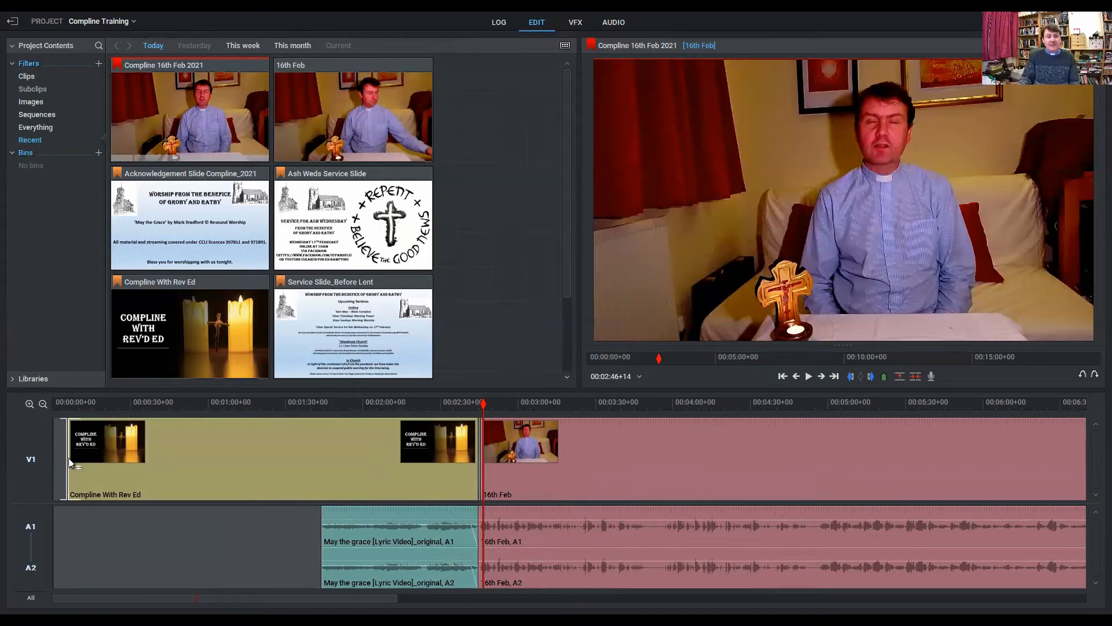
- Trim the candle title slide's start to the start of the music and close the empty gap before them
drag(75, 458, 323, 493)
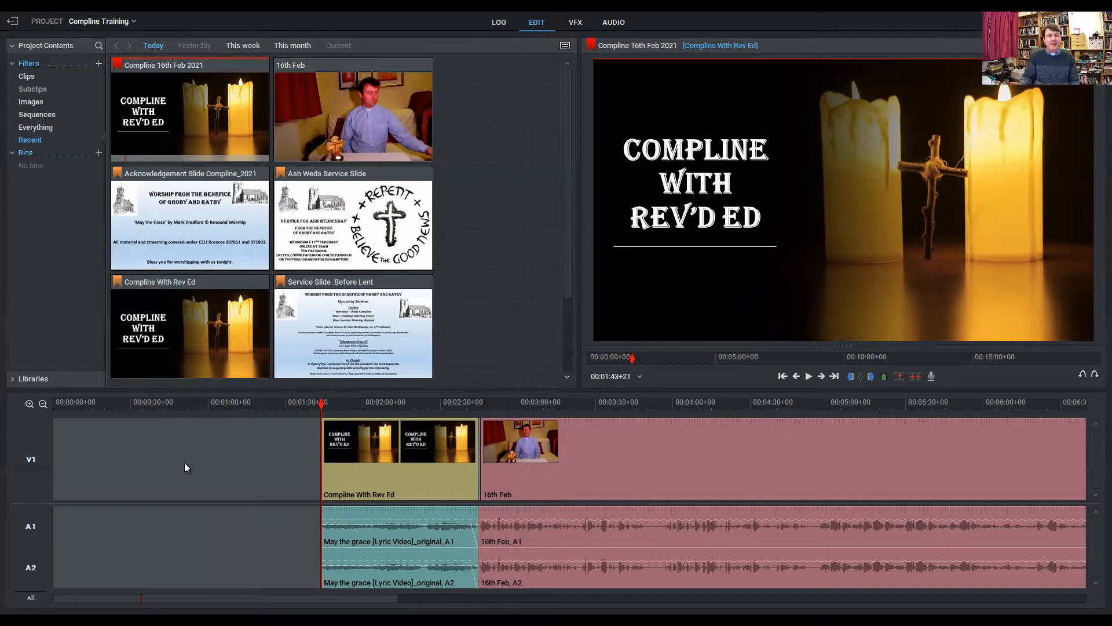
right_click(153, 467)
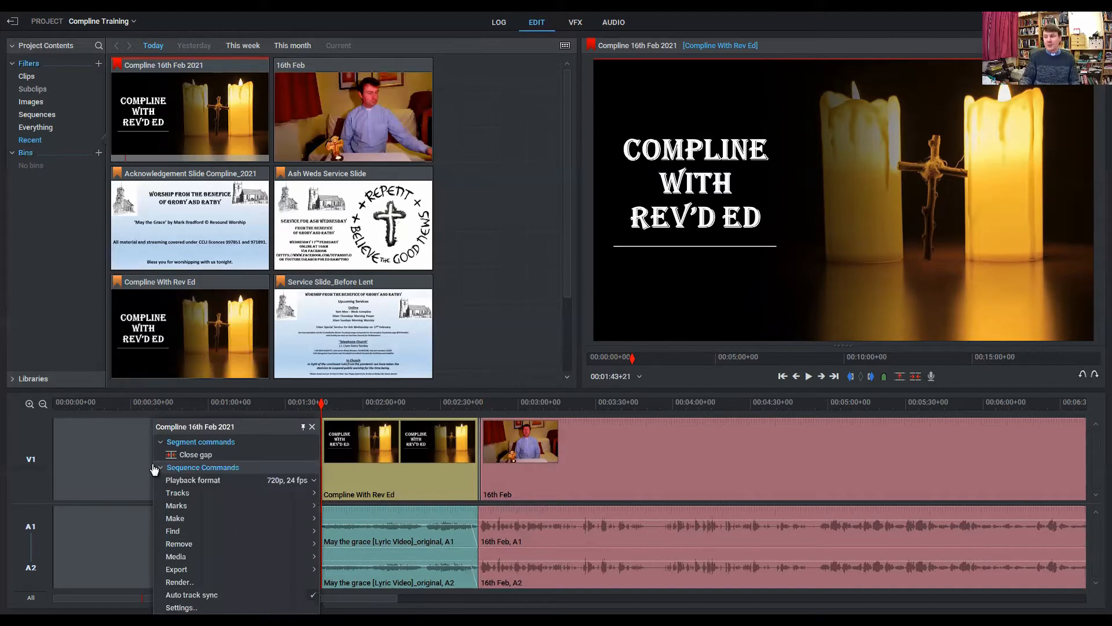
click(186, 461)
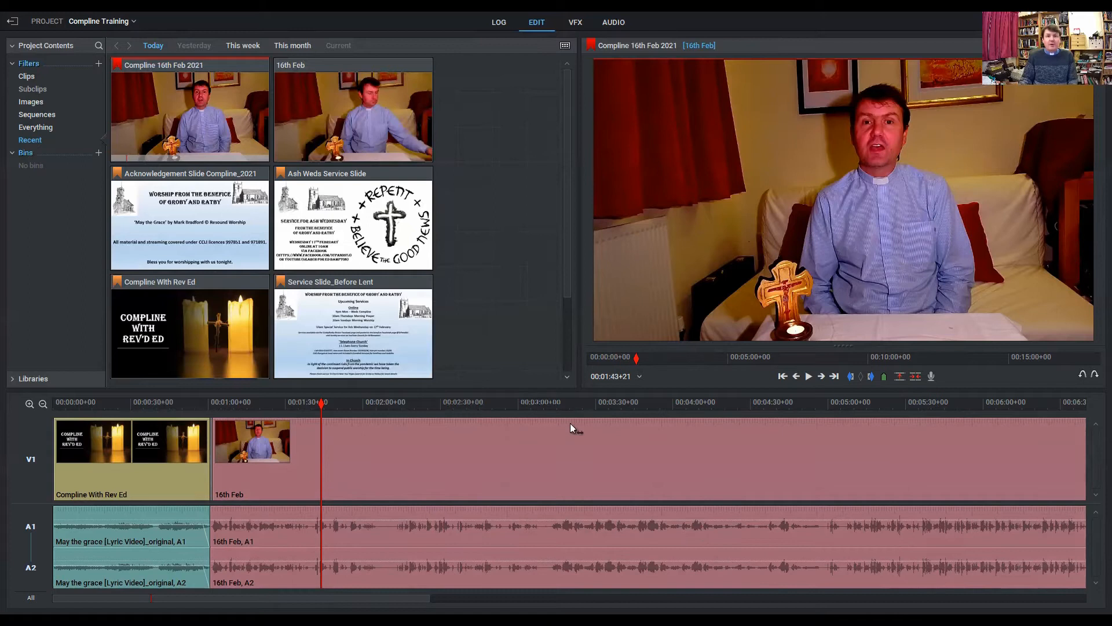
- Raise the 16th Feb recording's level to +3.0 on both audio tracks and return to the editing view
click(614, 22)
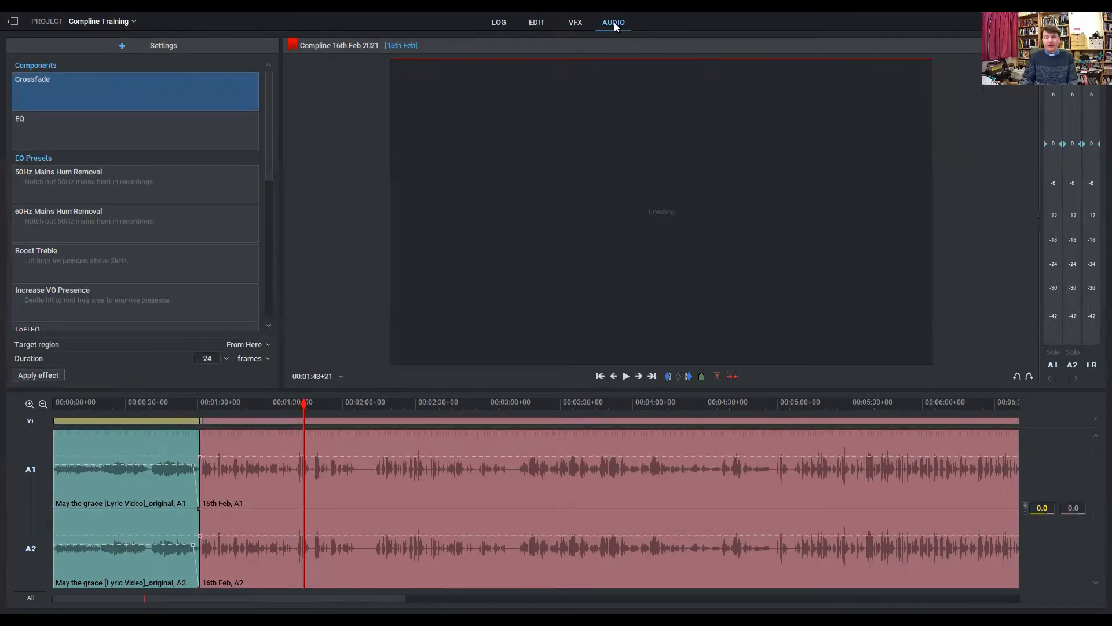
click(1041, 506)
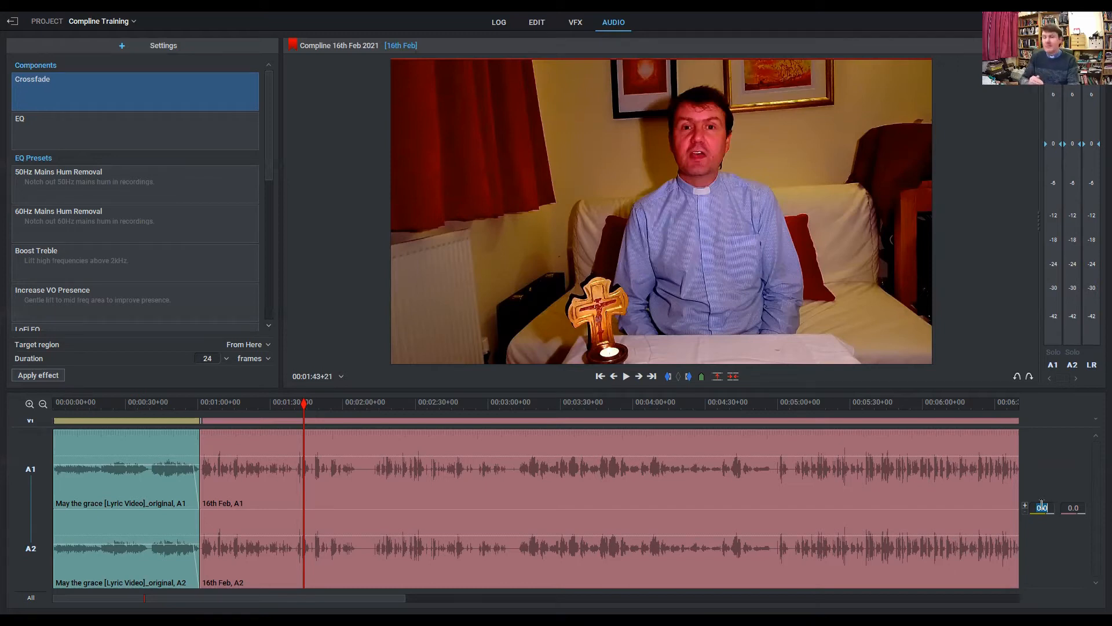
text(-3)
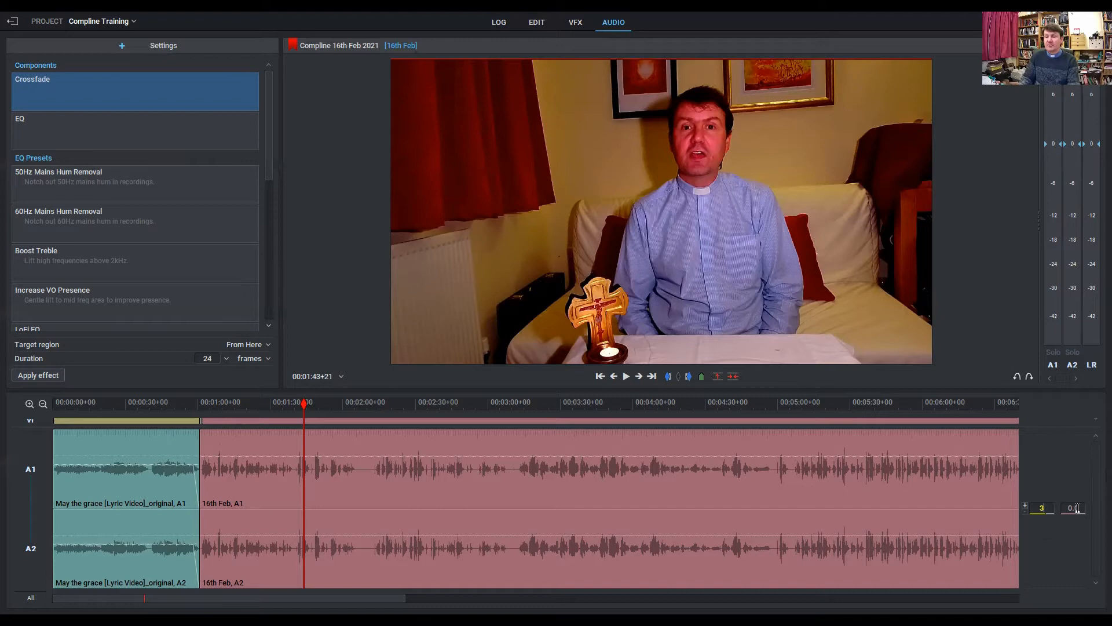
click(1075, 508)
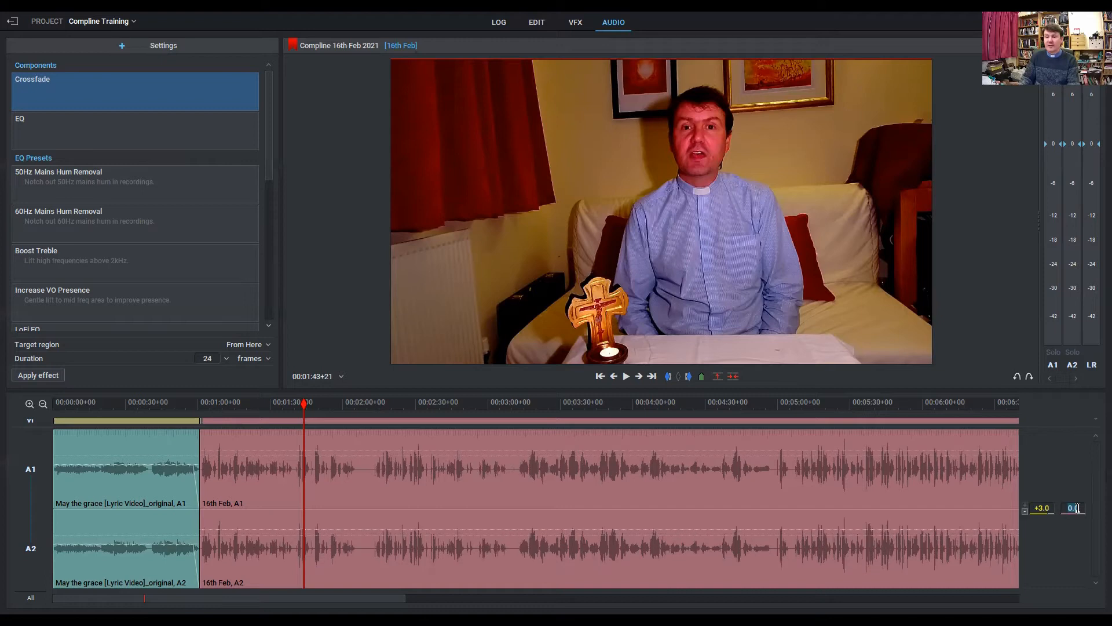
text(3)
key(Return)
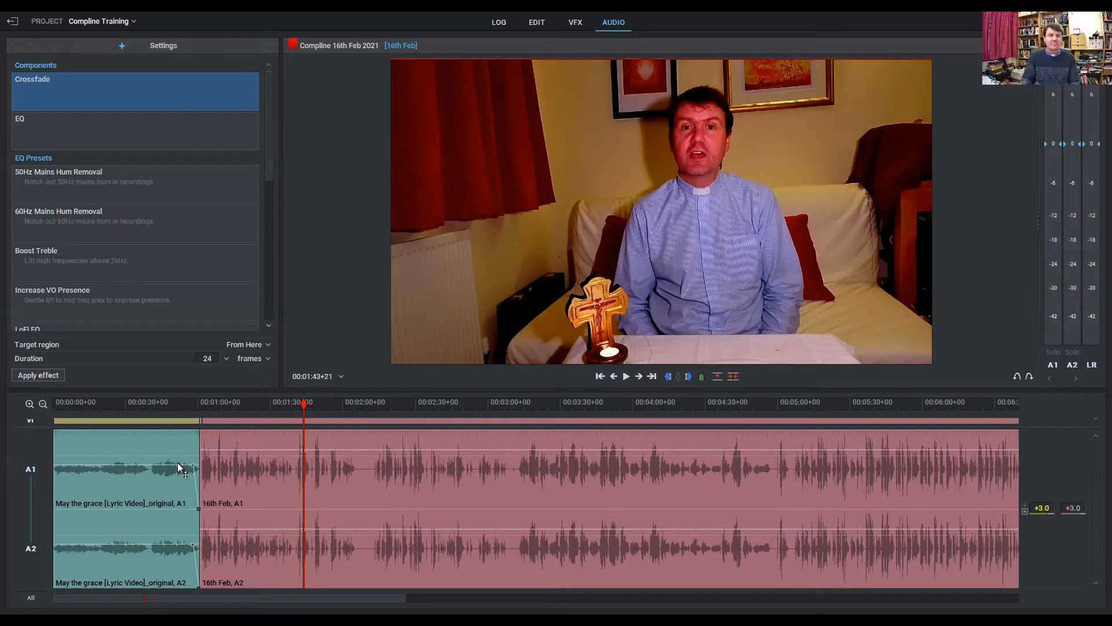
click(538, 27)
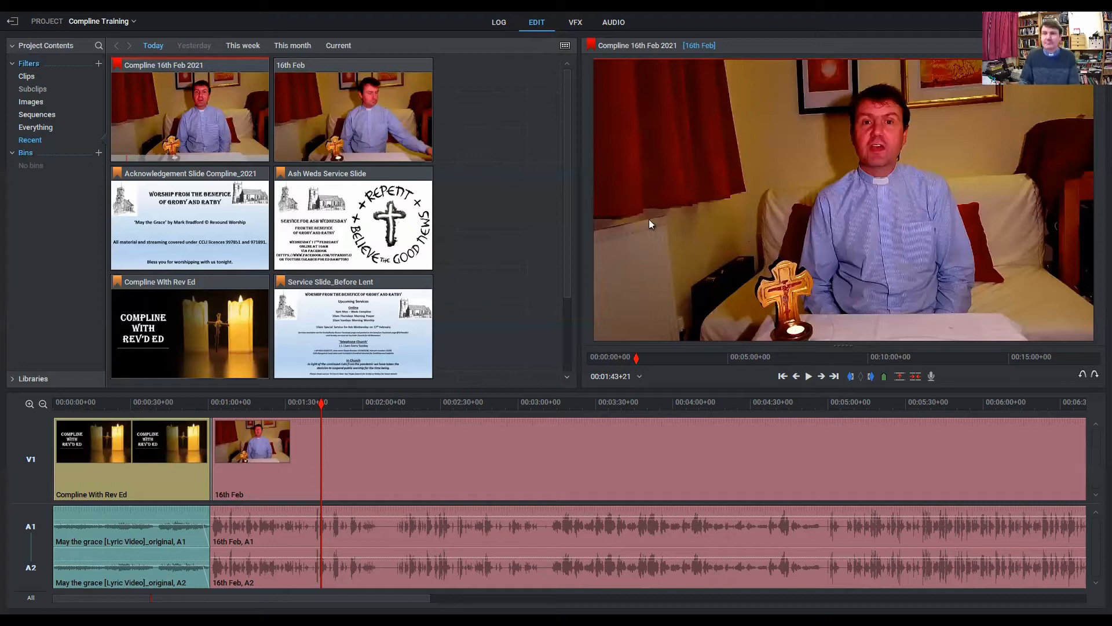
- Colour-correct the 16th Feb video with saturation -25.8%, gamma 1.046, contrast -6%, brightness 0.9% and gain 12.8%
click(575, 22)
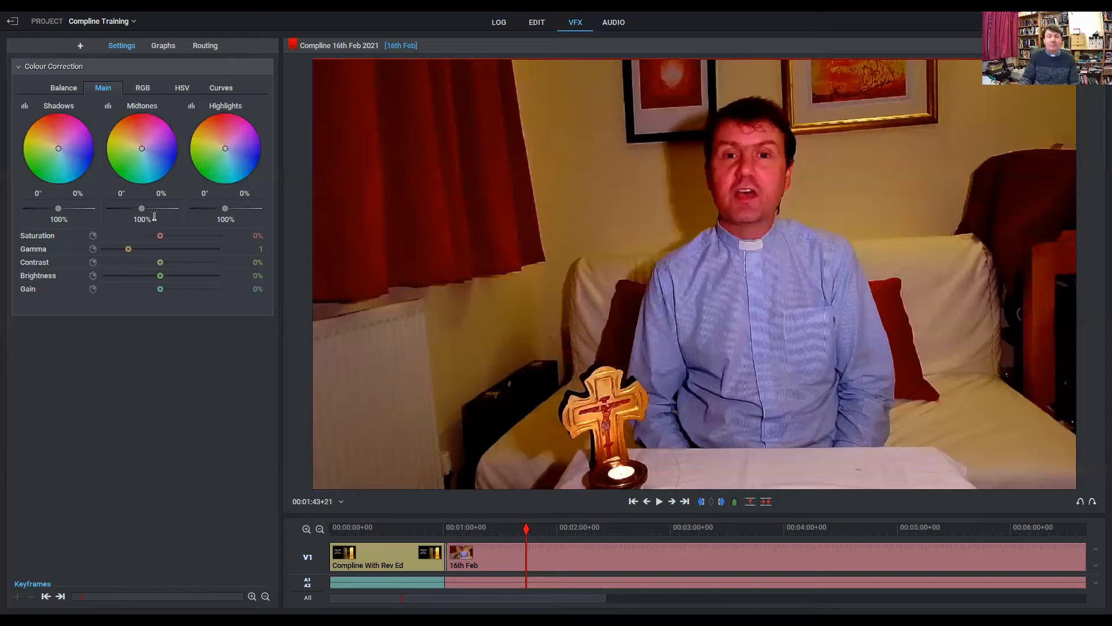
drag(161, 237, 150, 238)
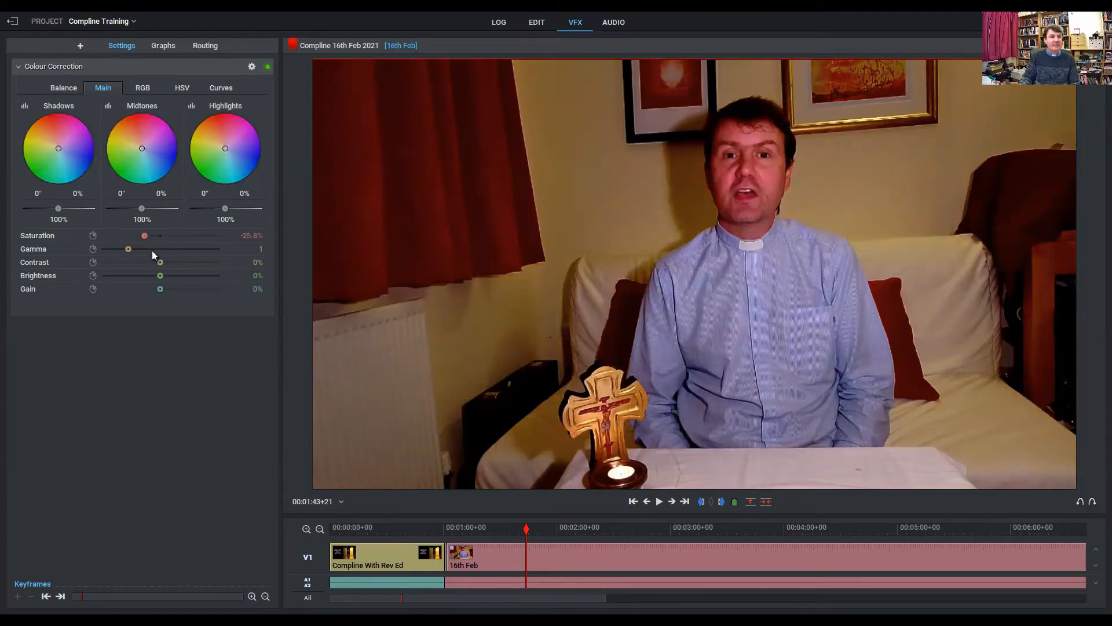
drag(128, 248, 130, 248)
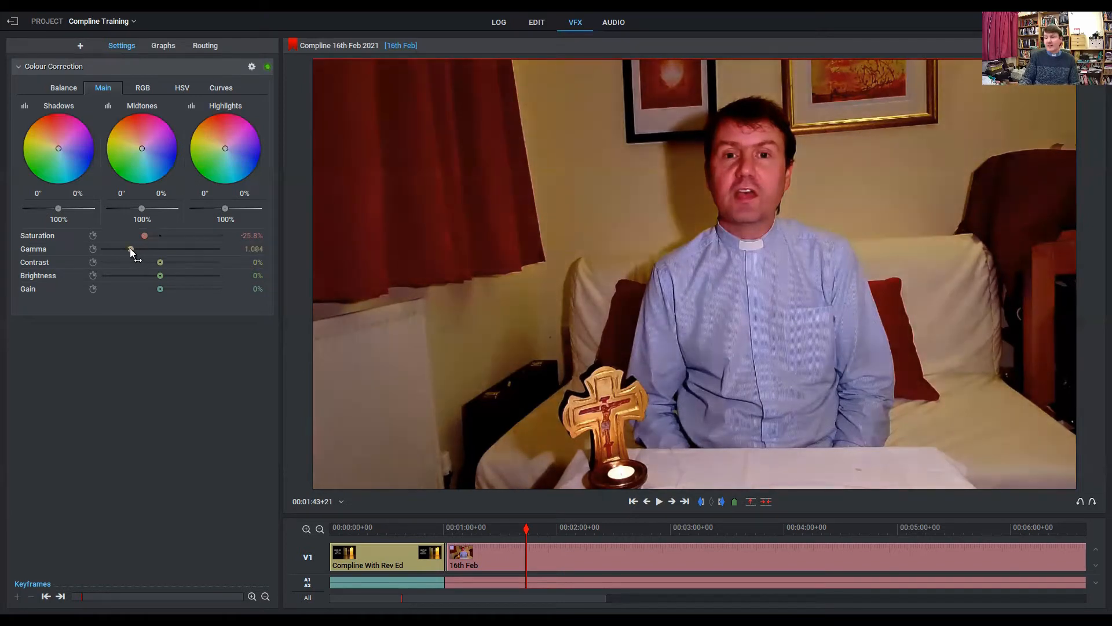
drag(160, 262, 167, 289)
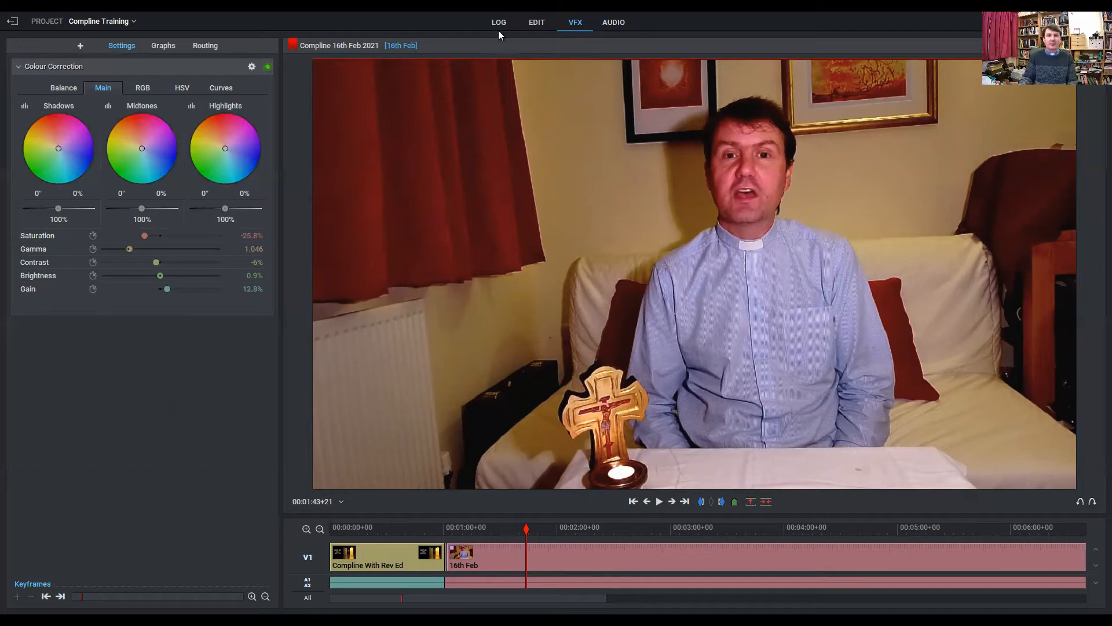
click(536, 24)
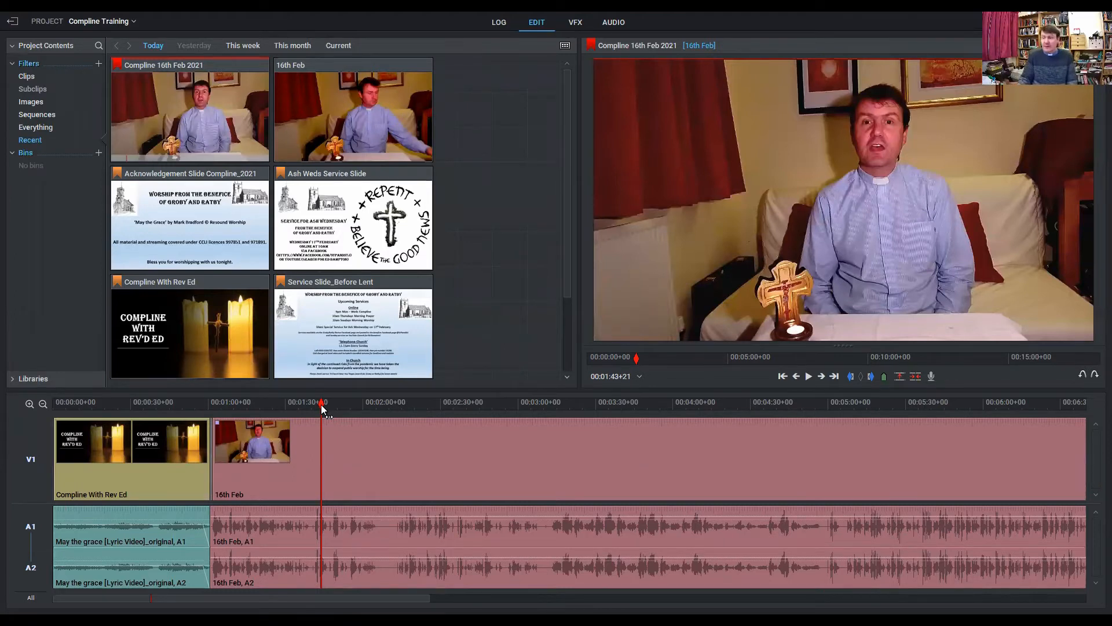
- Play the pause in the 16th Feb video after about 3:10 and mark the section's start at 3:11+01
drag(322, 408, 544, 423)
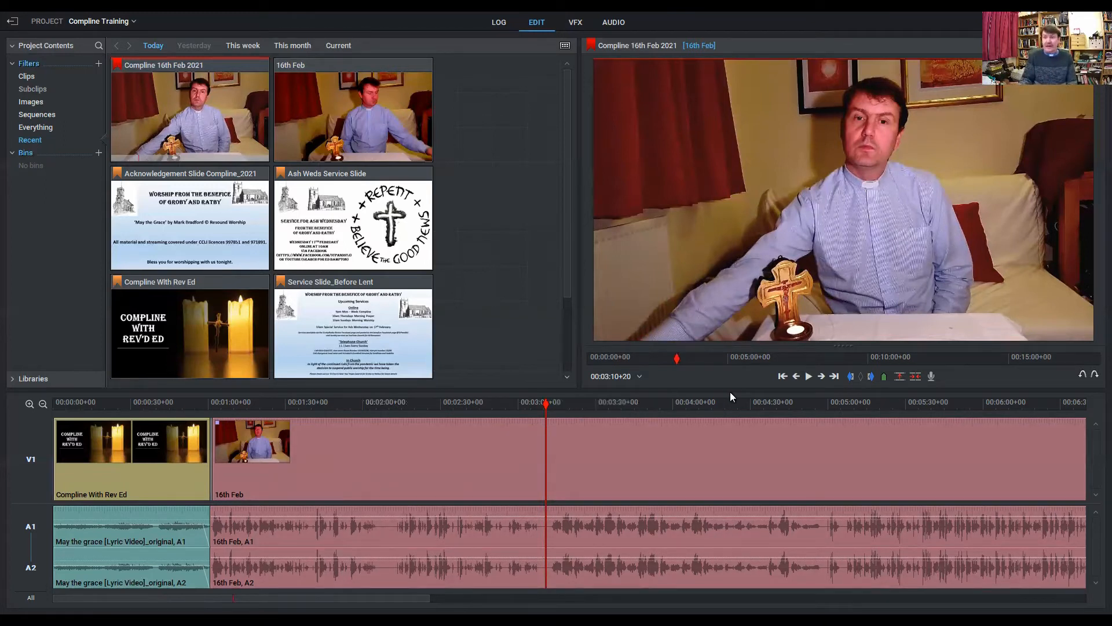
click(808, 376)
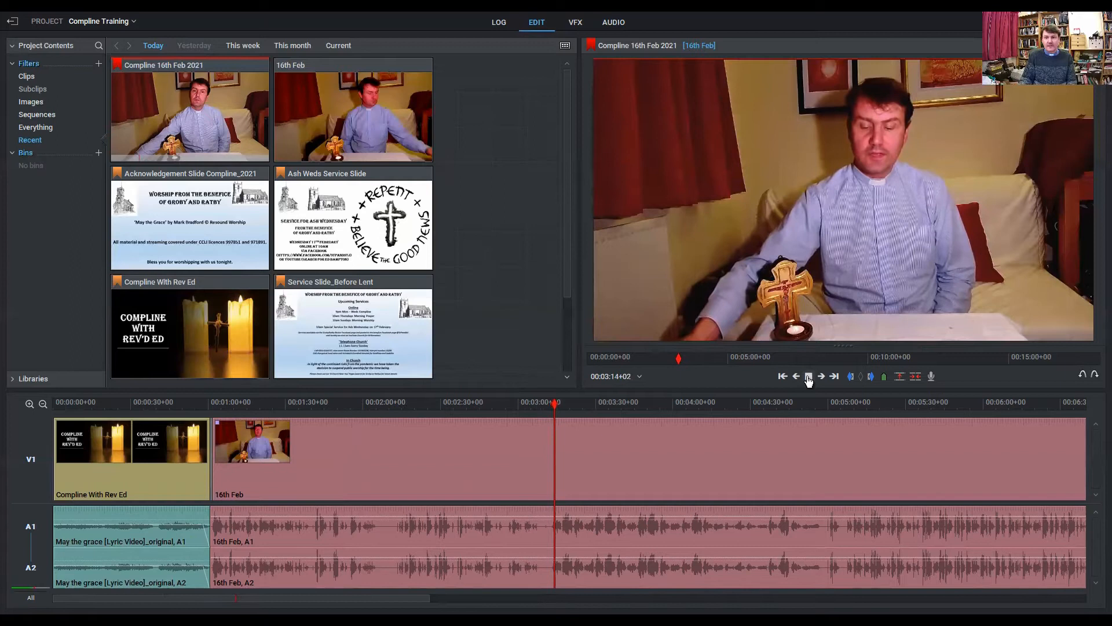
click(809, 377)
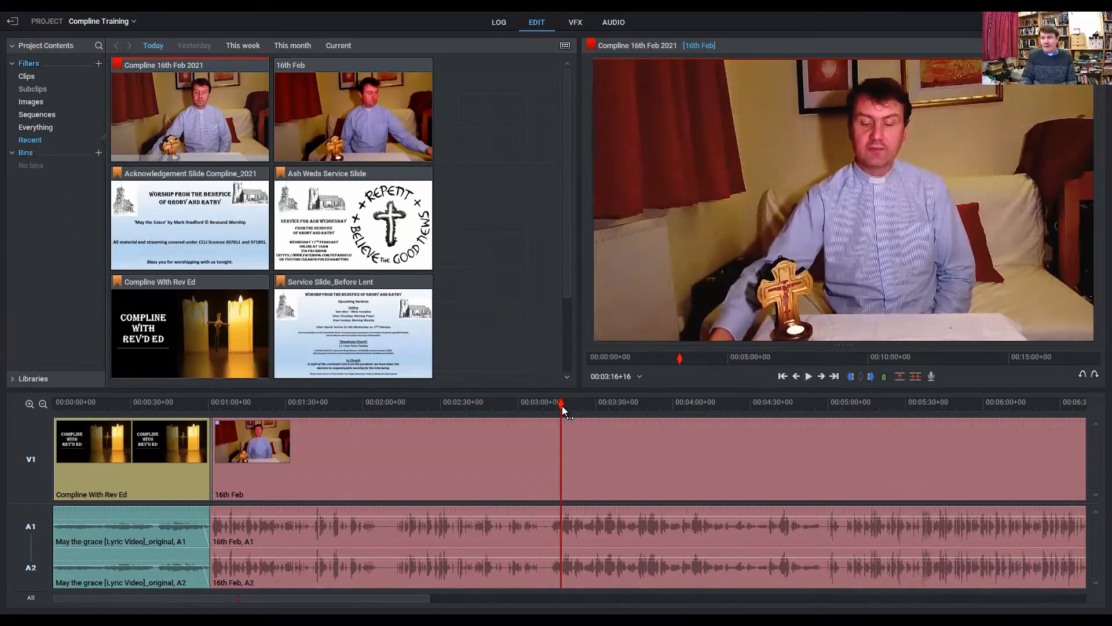
drag(561, 400, 546, 397)
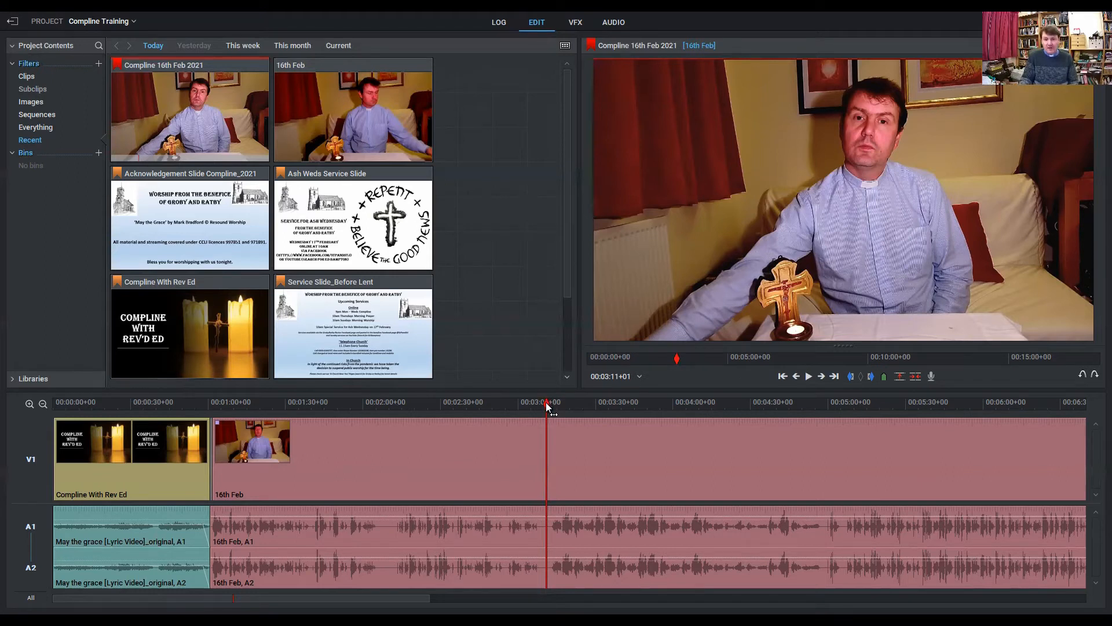
click(852, 377)
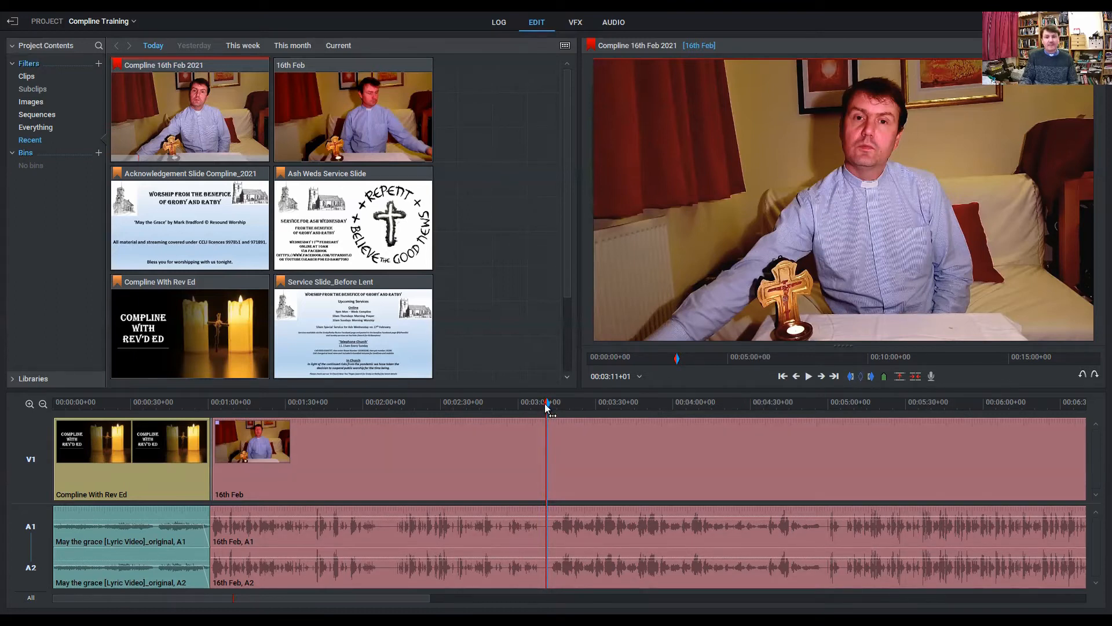
- Play the recording from about 4:49 to find the section's end and mark it at 4:58+09
drag(546, 408, 798, 409)
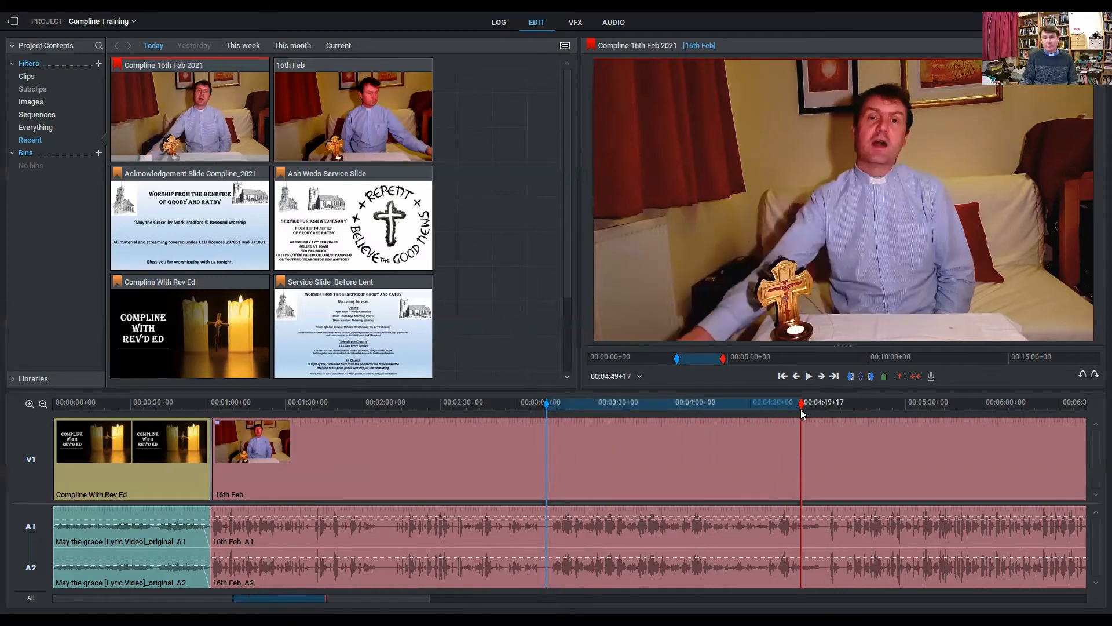
click(808, 376)
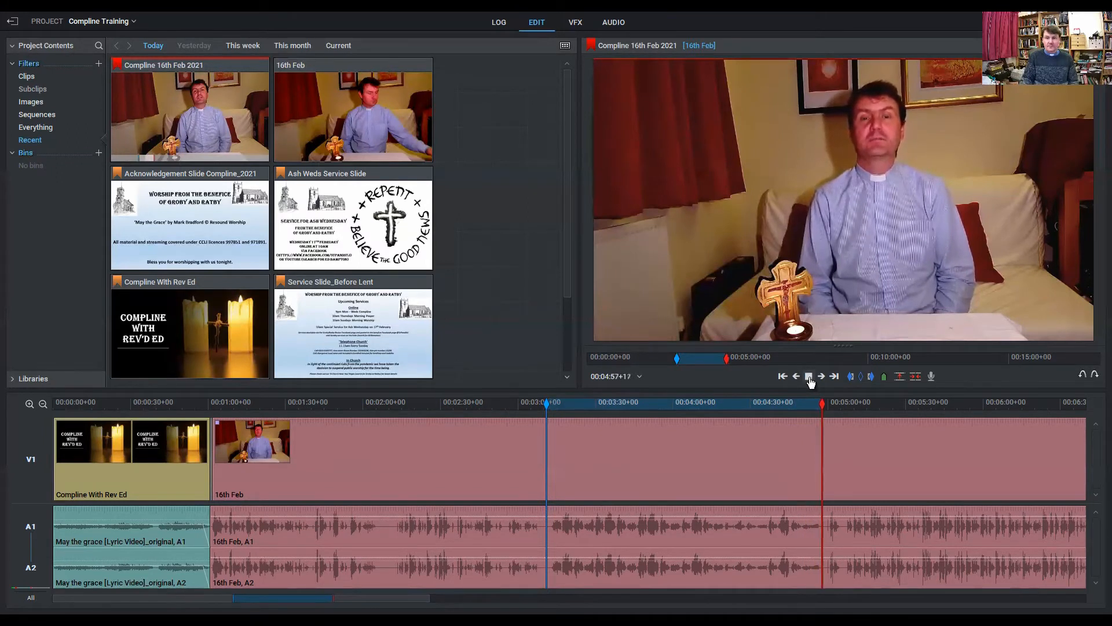
click(809, 376)
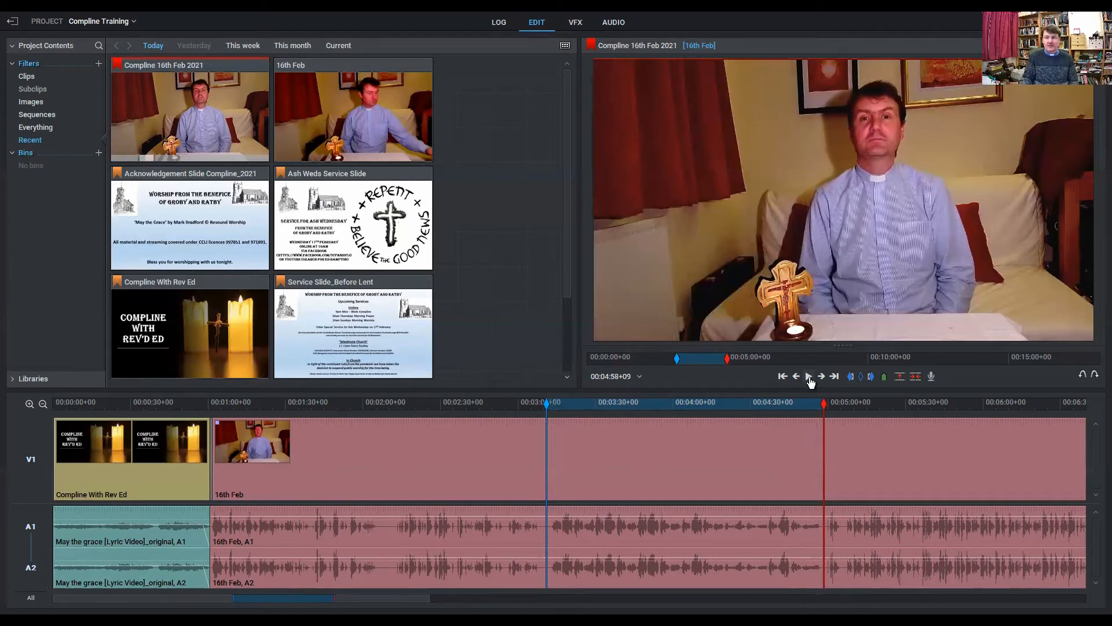
click(870, 376)
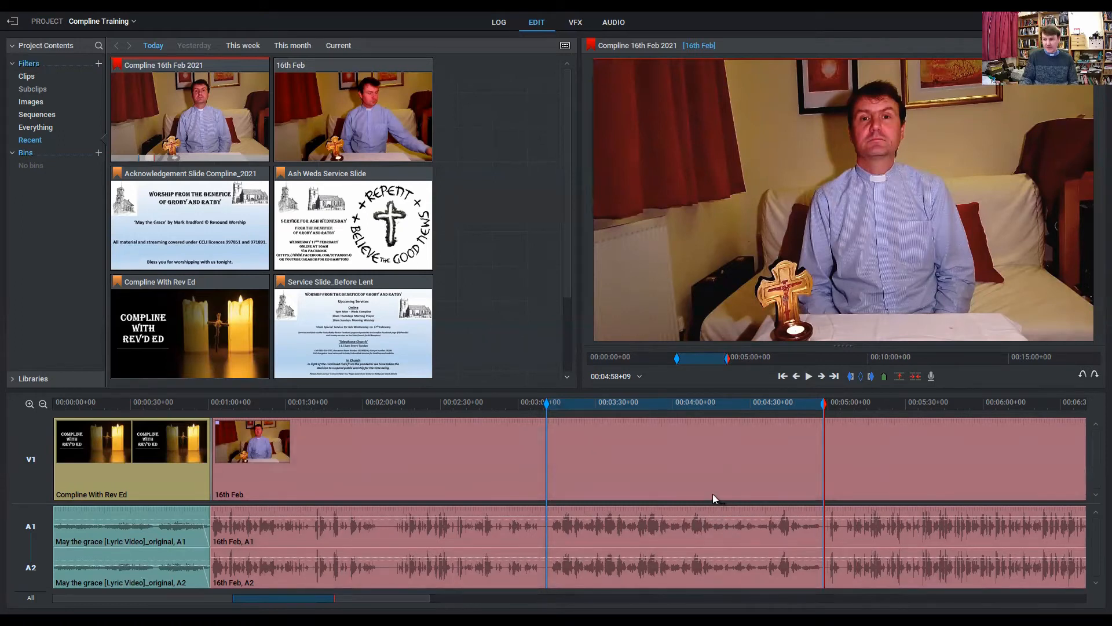
- Try shrinking the picture over the marked section with a 3D DVE at position X 1.553, Y 0.536 and Z 4.915, and undo it
click(576, 24)
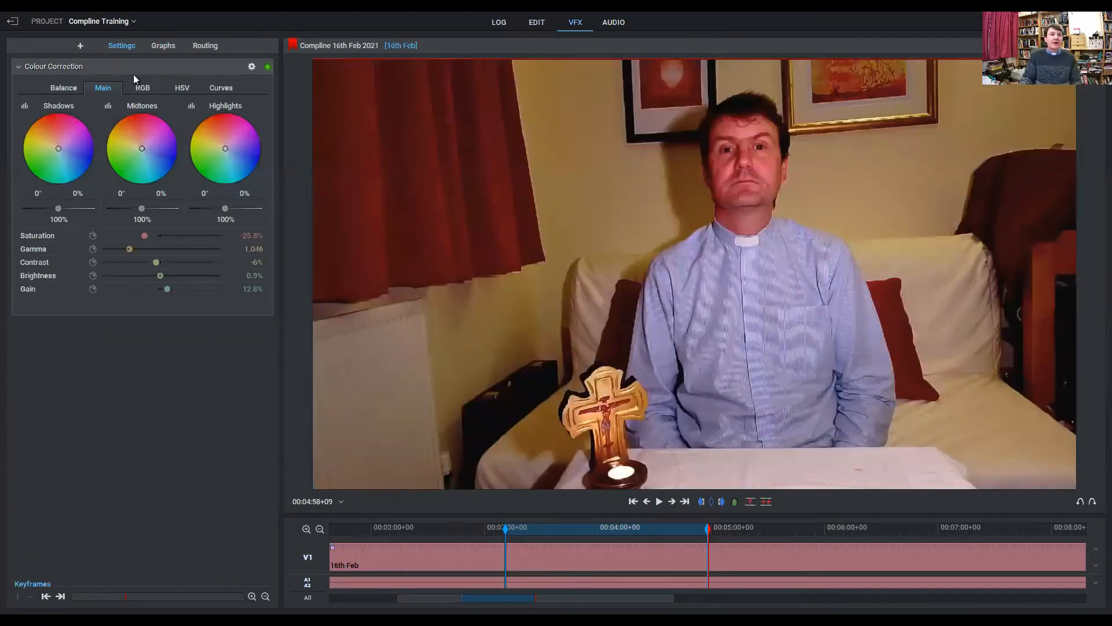
click(80, 48)
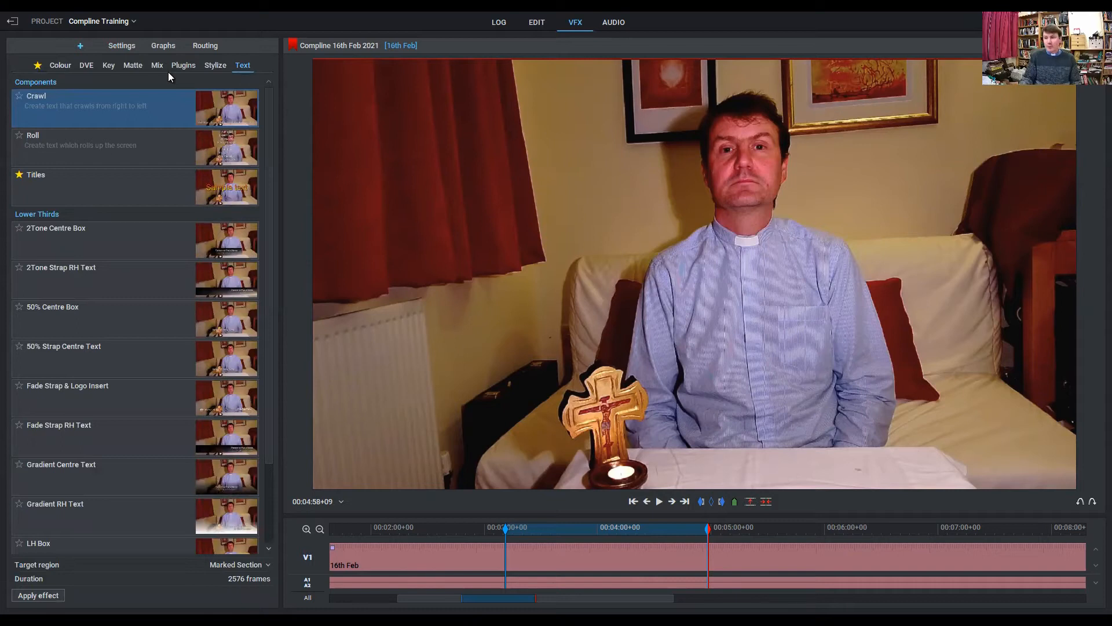
click(87, 68)
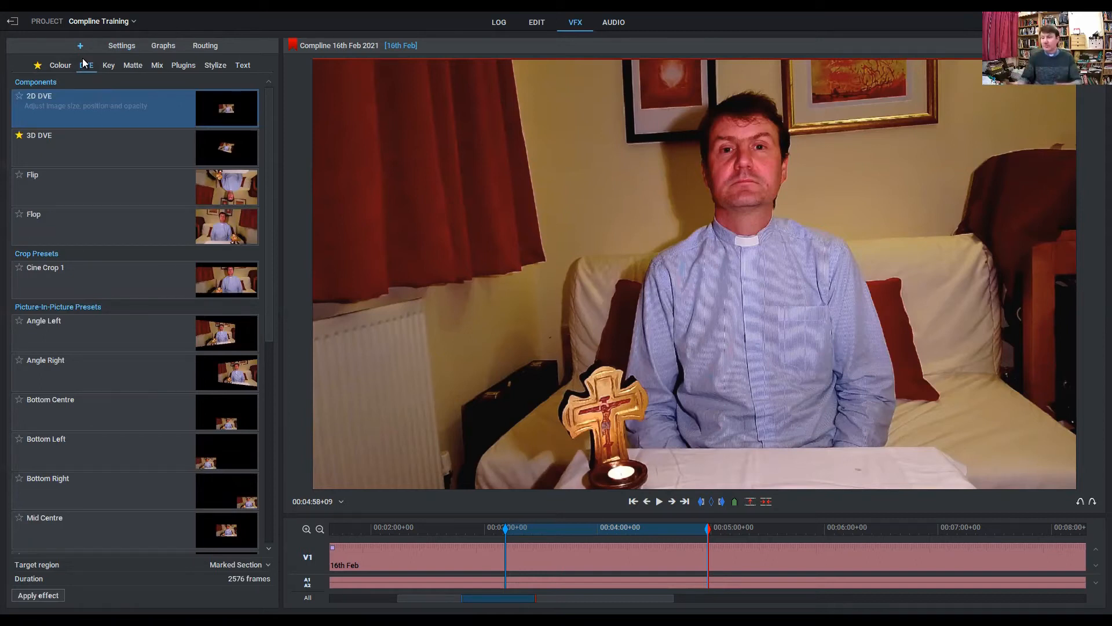
double_click(40, 151)
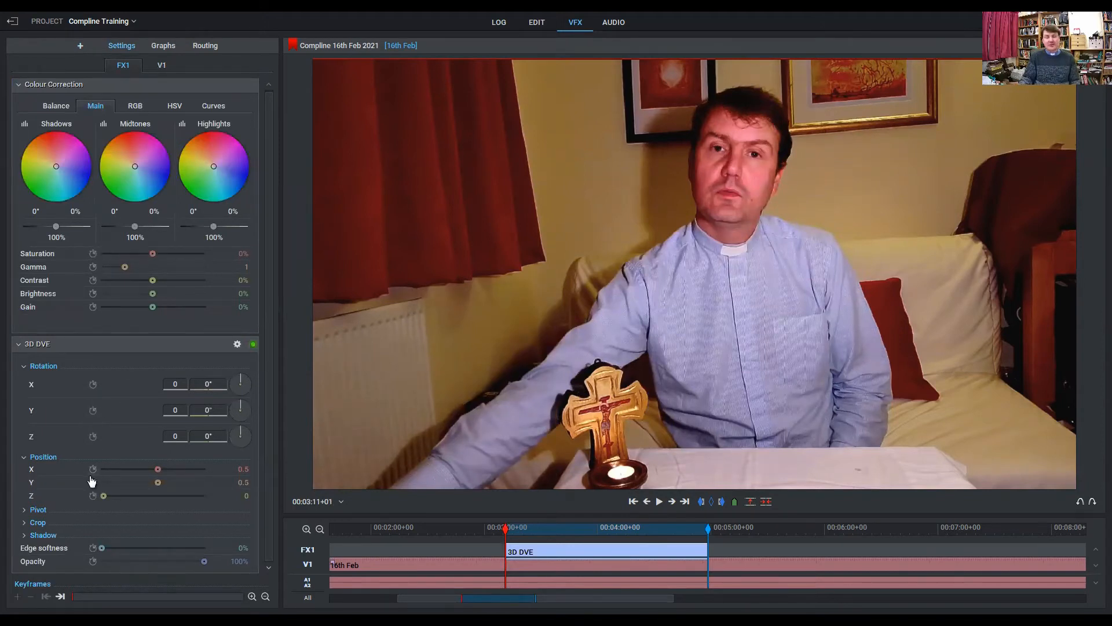
drag(102, 494, 167, 472)
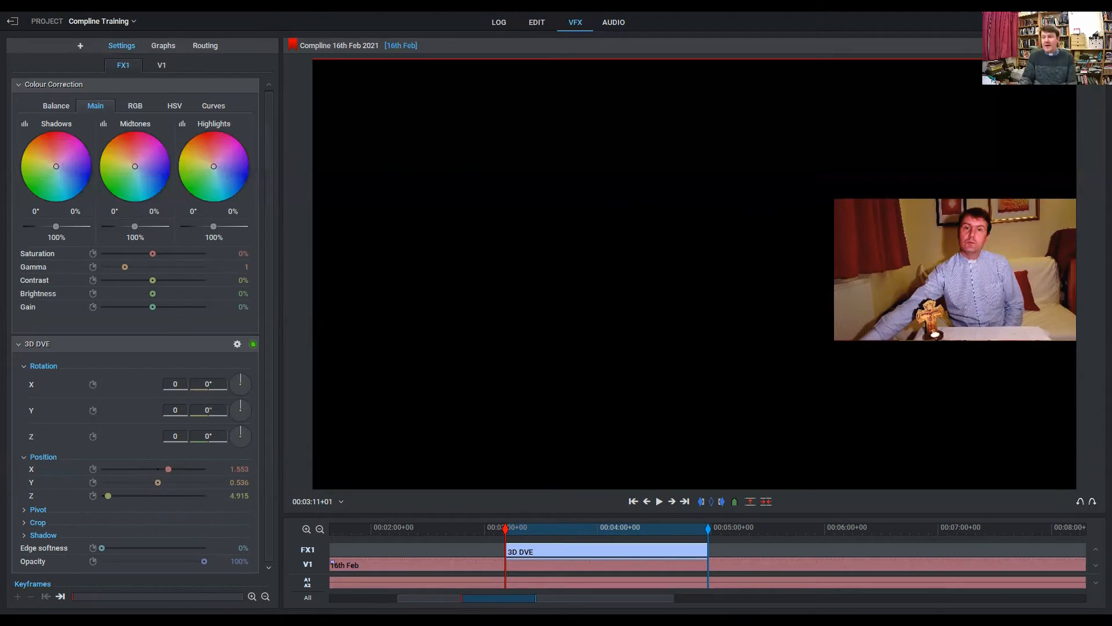
click(1079, 510)
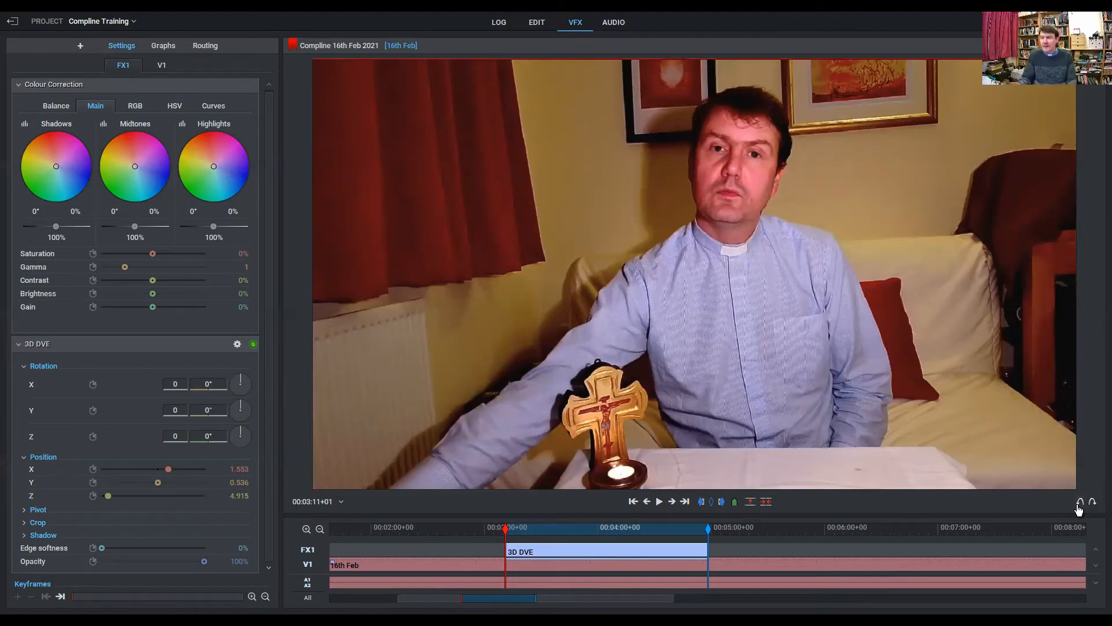
click(1079, 506)
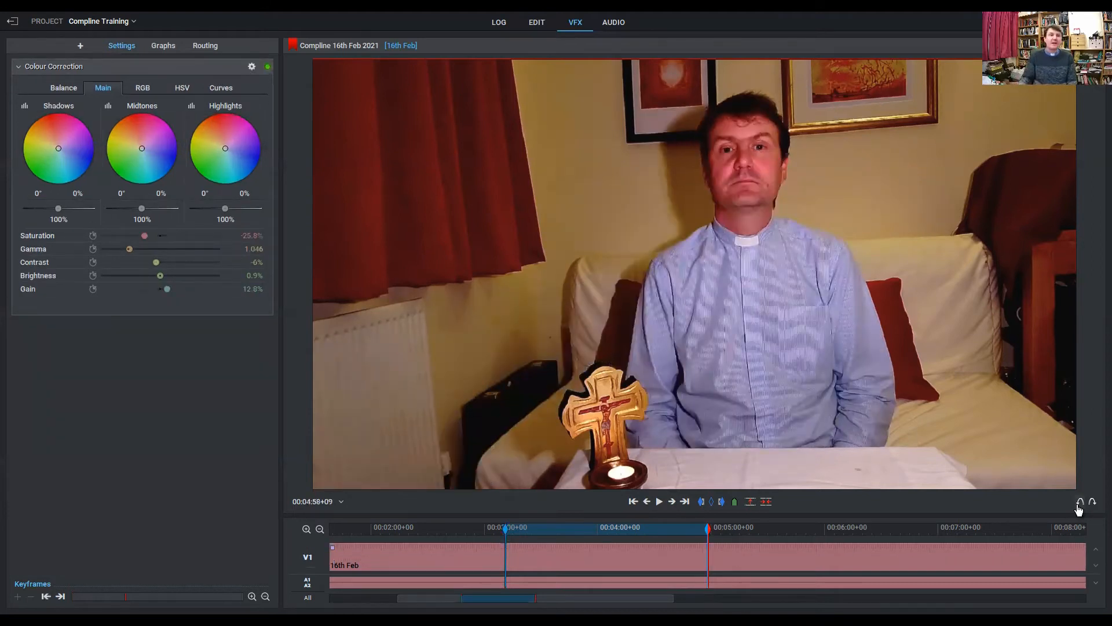
- Apply the Crawl text effect to the marked section of the 16th Feb video and clear its sample text
click(80, 46)
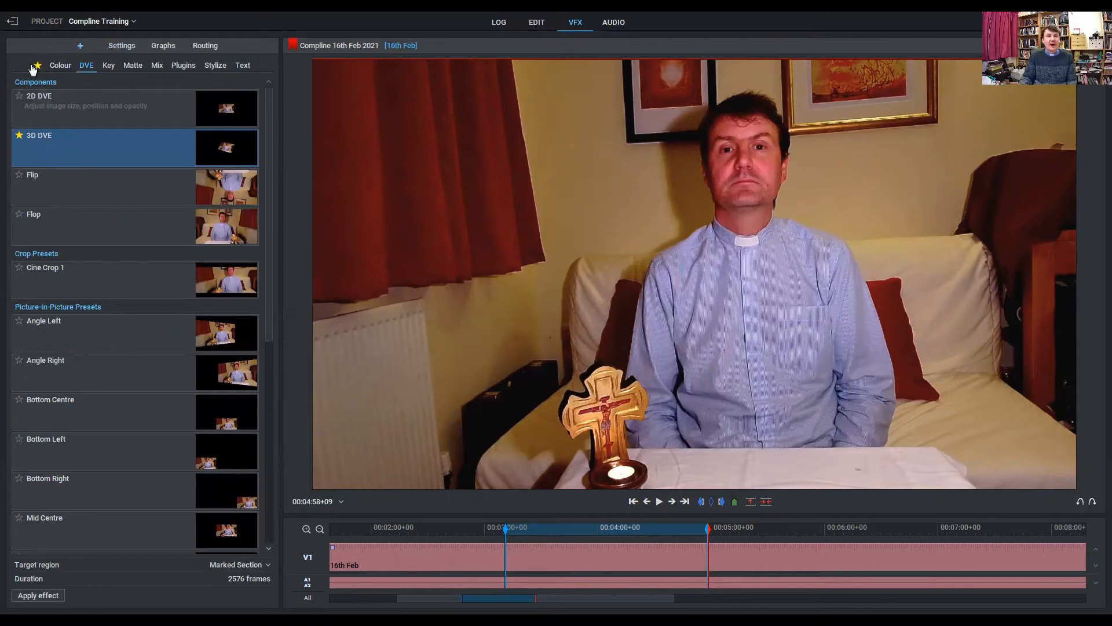
click(245, 66)
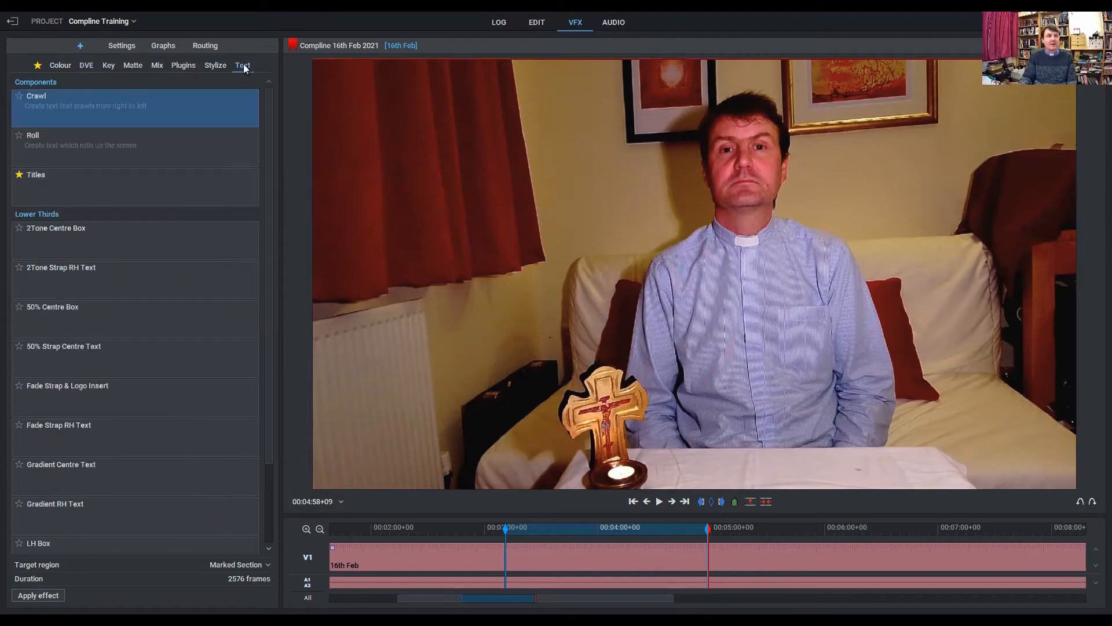
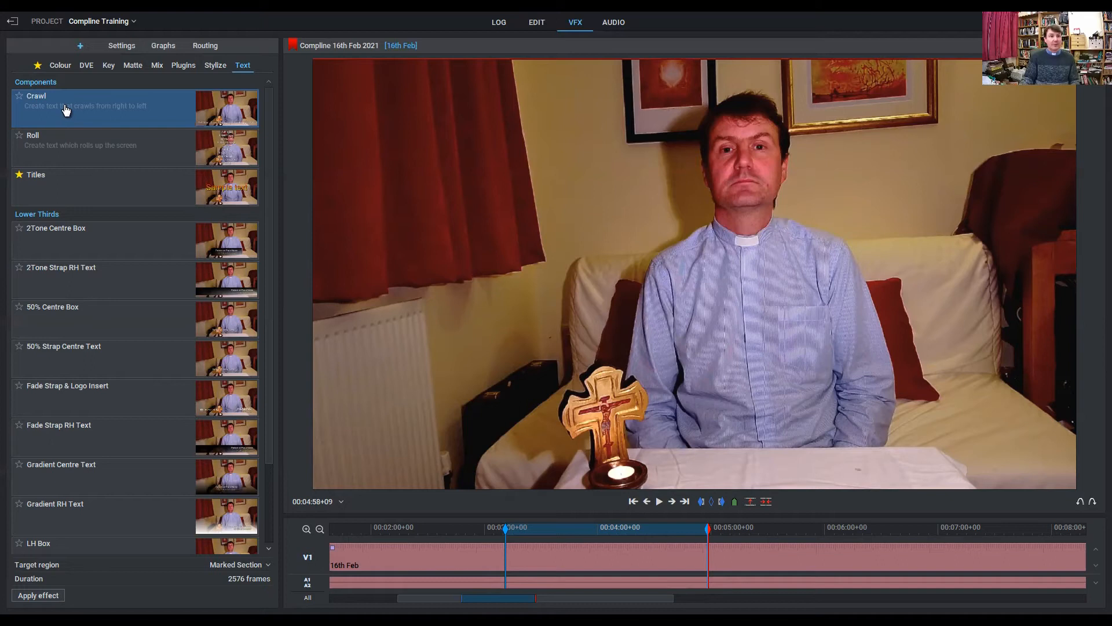
double_click(66, 110)
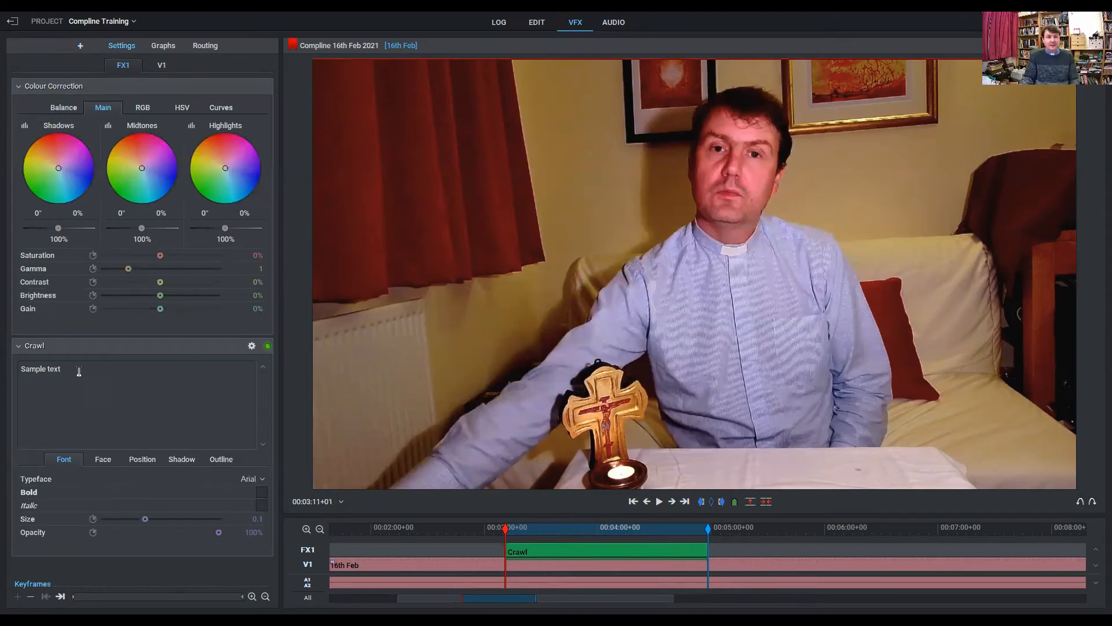
click(229, 371)
drag(229, 371, 4, 375)
key(BackSpace)
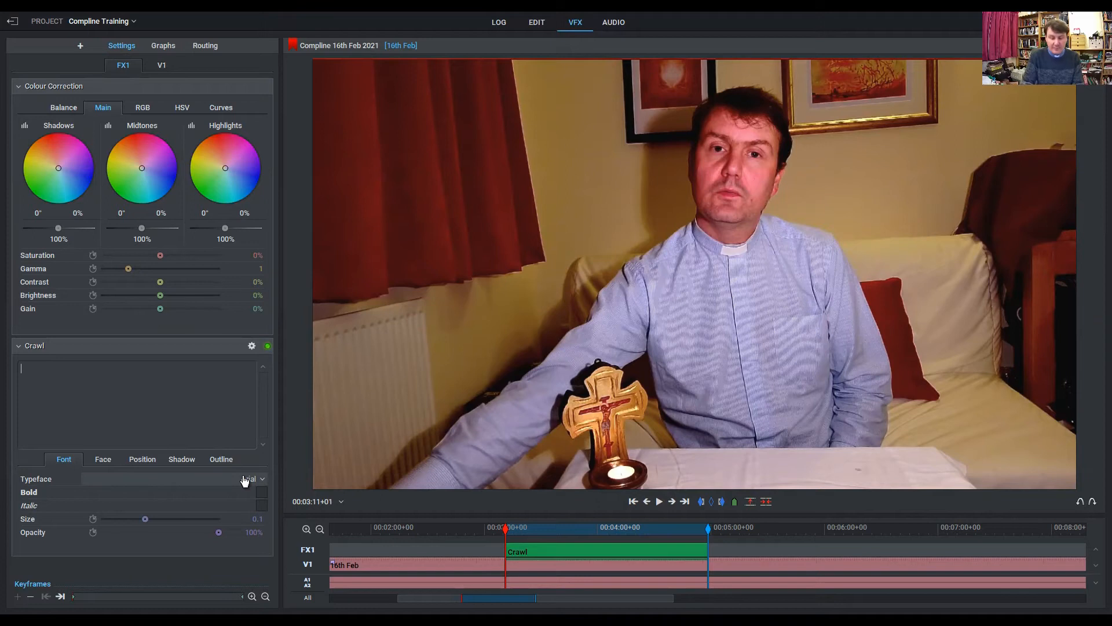
- Enter the crawl text "Ubi caritas et amor" and "ubi caritas deus ibi est" on two lines and play the start of the crawl
text(Ub)
text(u)
text( carista)
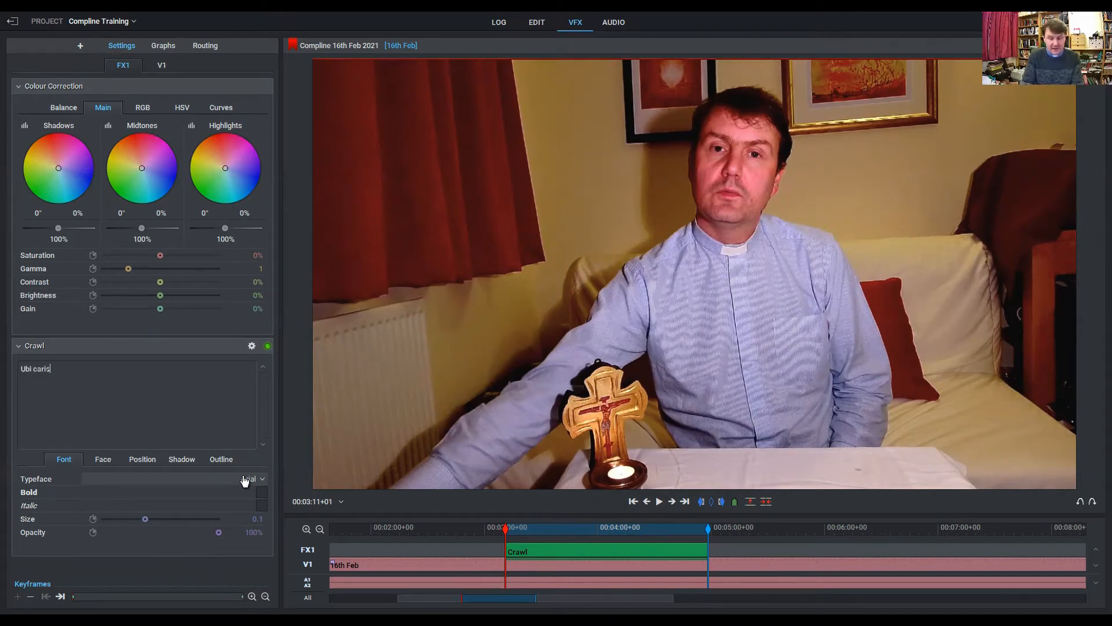
key(BackSpace)
key(BackSpace)
key(BackSpace)
text(tas et amor )
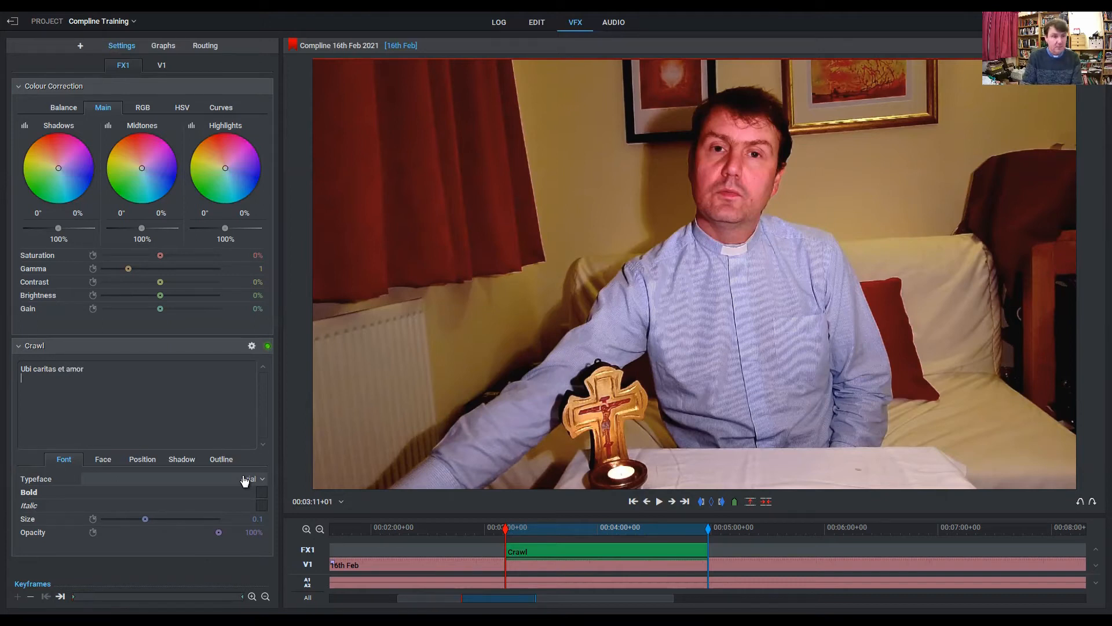
text(ubi cari)
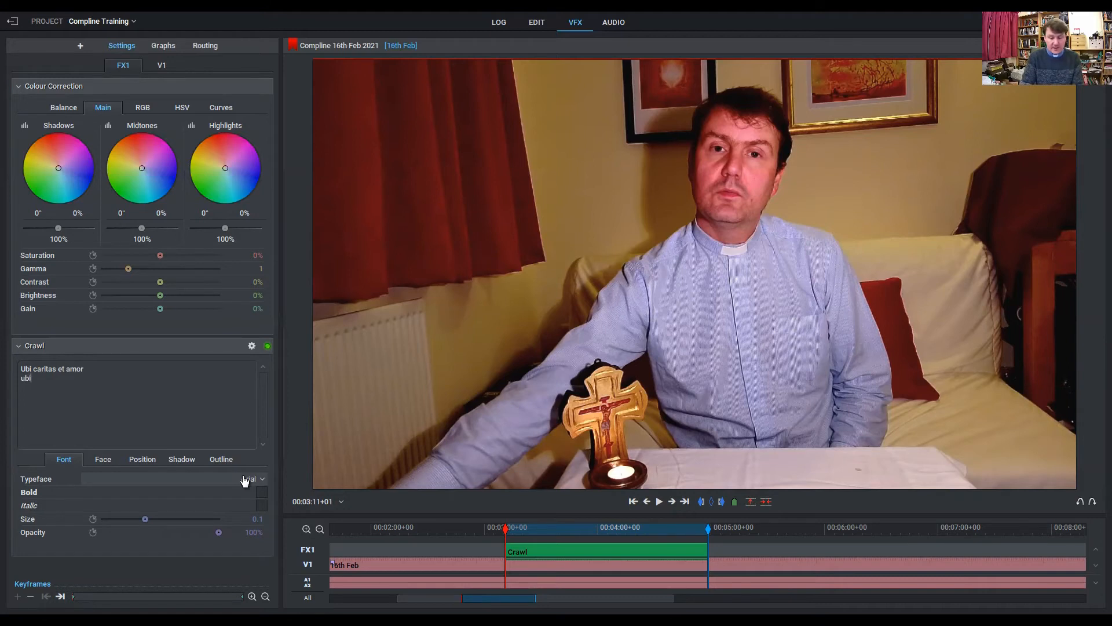
text(s cueus)
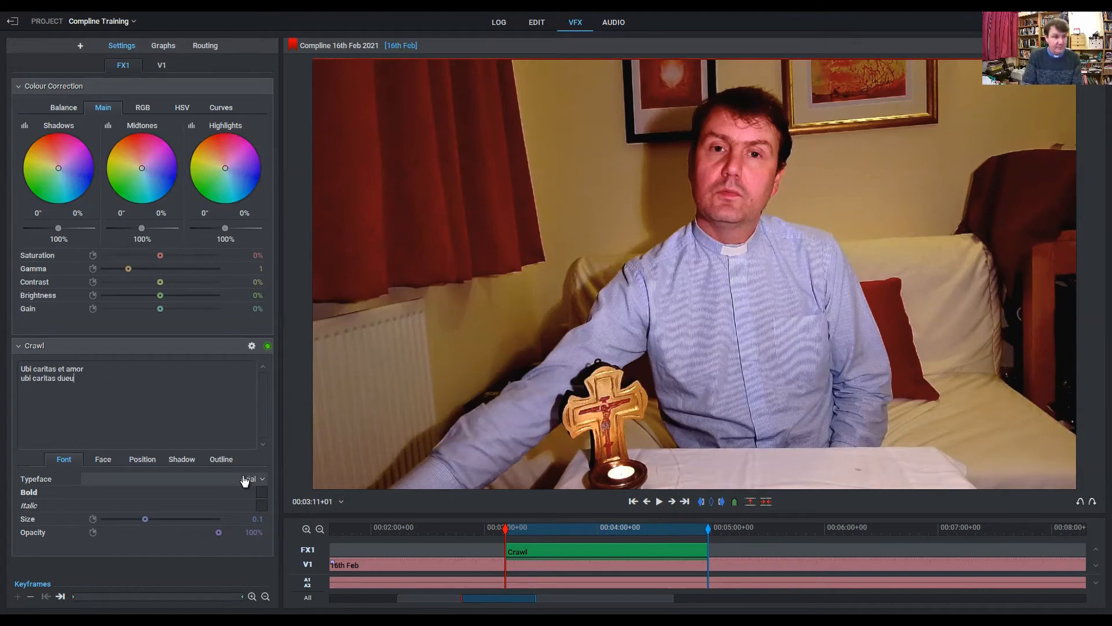
key(BackSpace)
text(eus ibi est)
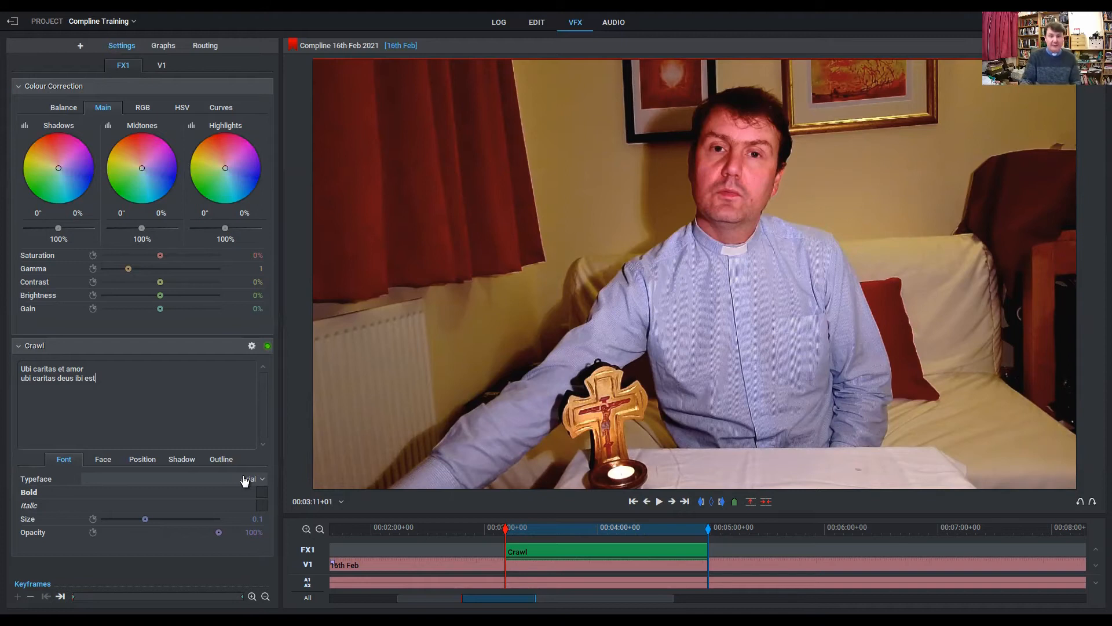
click(658, 502)
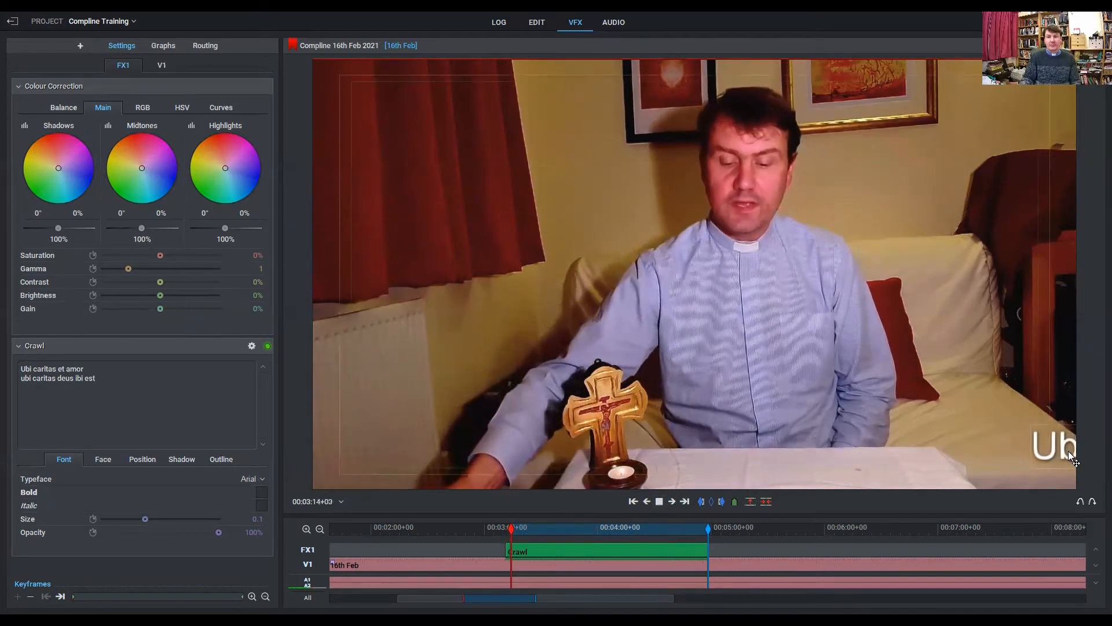
click(659, 501)
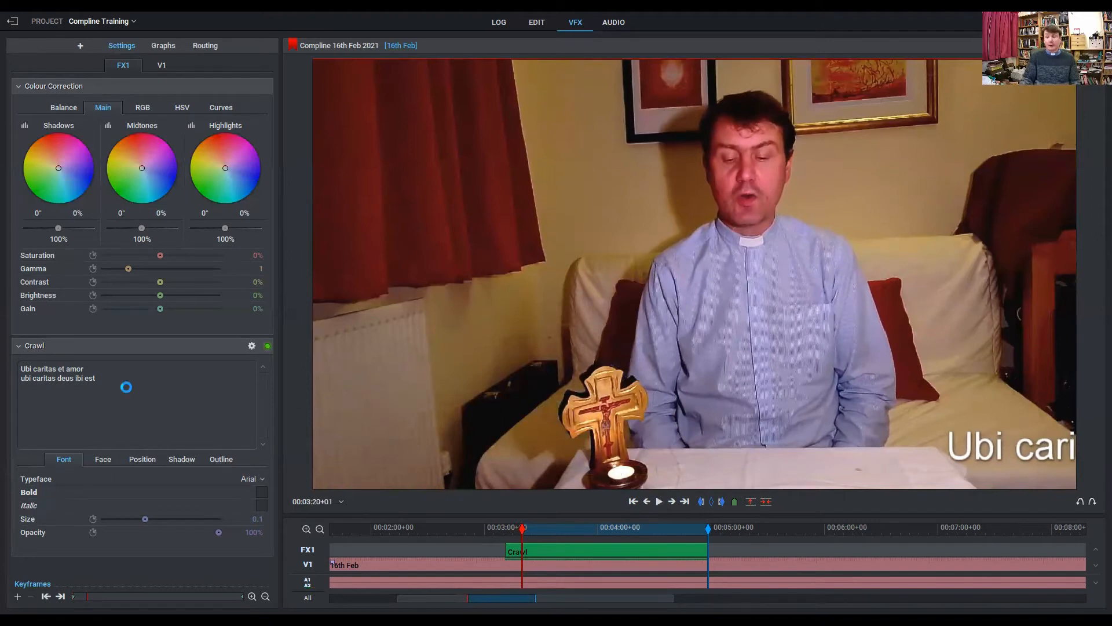
- Copy the two-line crawl verse and paste it twice below the original, with a blank line between the verses
drag(108, 378, 11, 368)
key(ctrl+c)
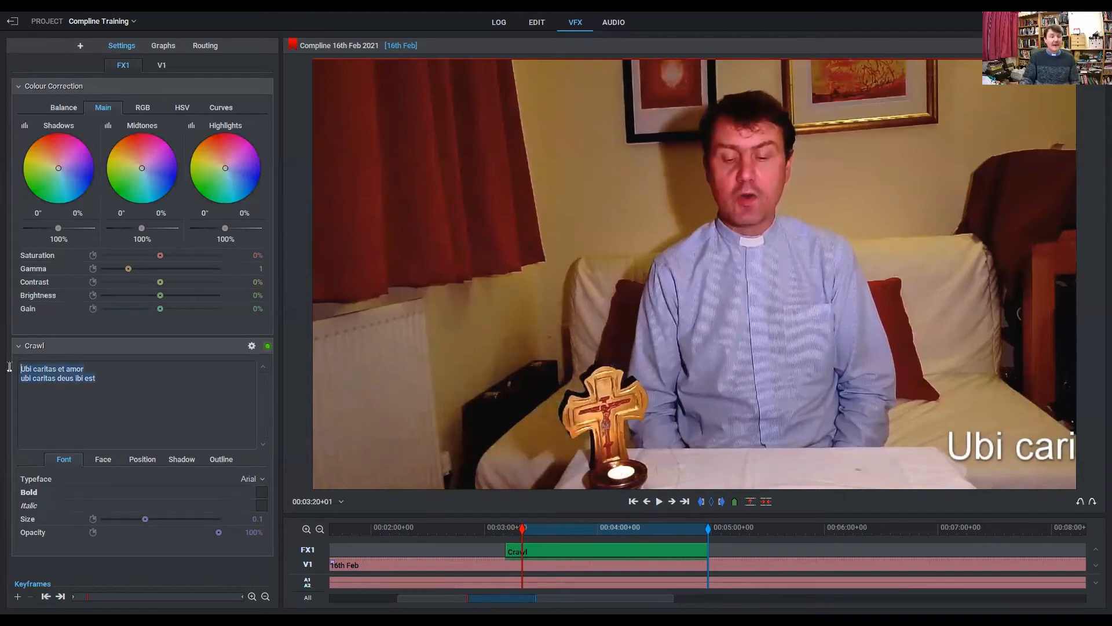
key(Down)
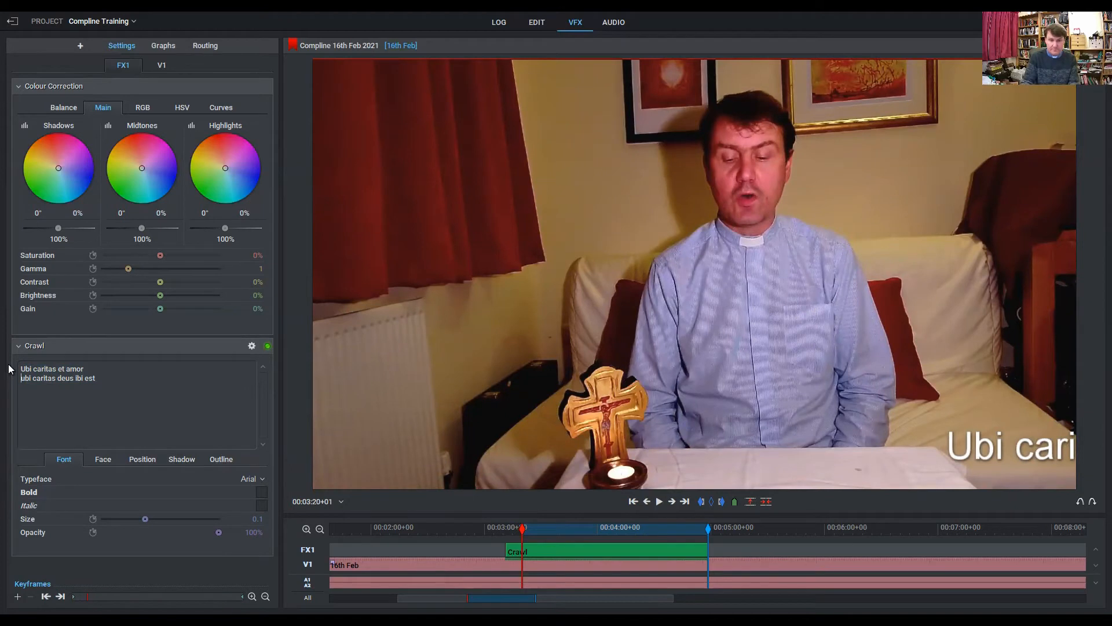
click(113, 378)
key(Return)
key(Return)
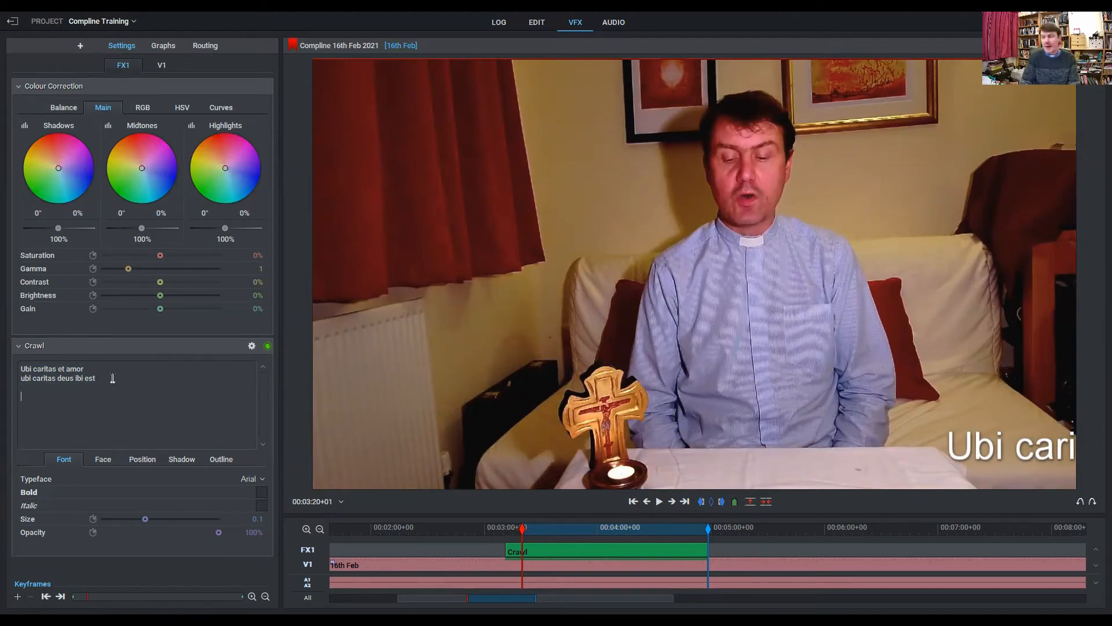
key(ctrl+v)
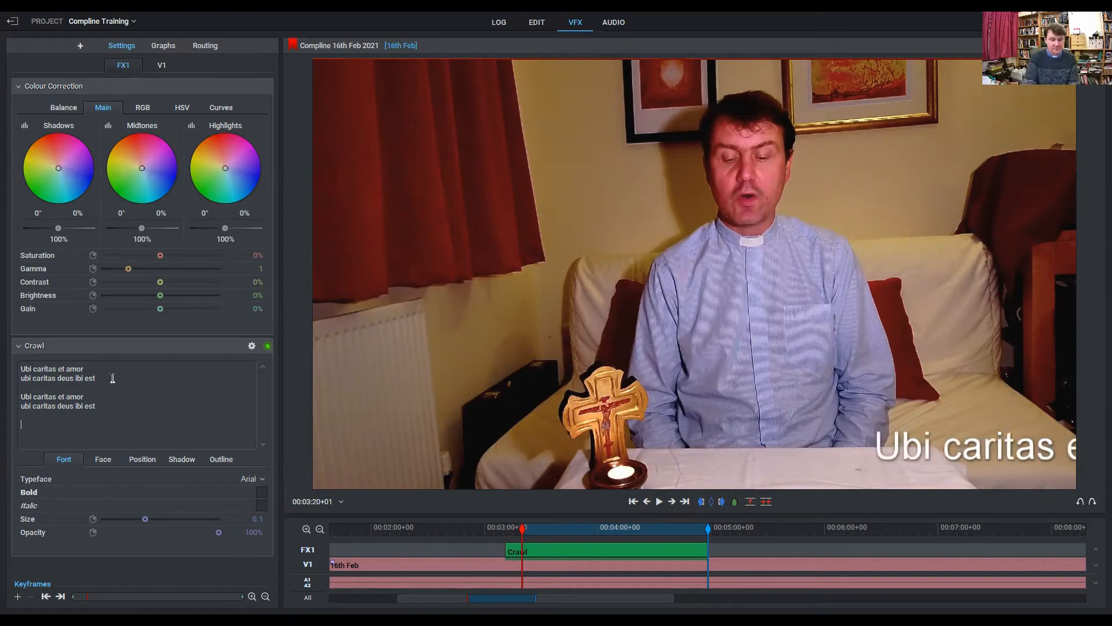
key(ctrl+v)
key(Return)
key(BackSpace)
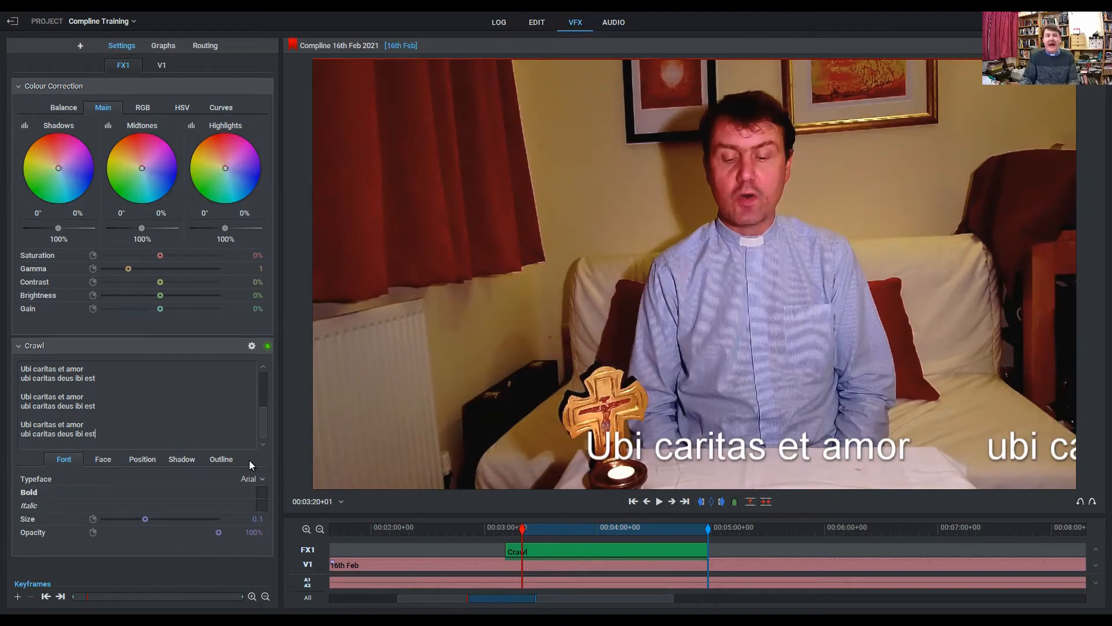
- Make the crawl text bold and give it a black outline at 100% size
click(261, 493)
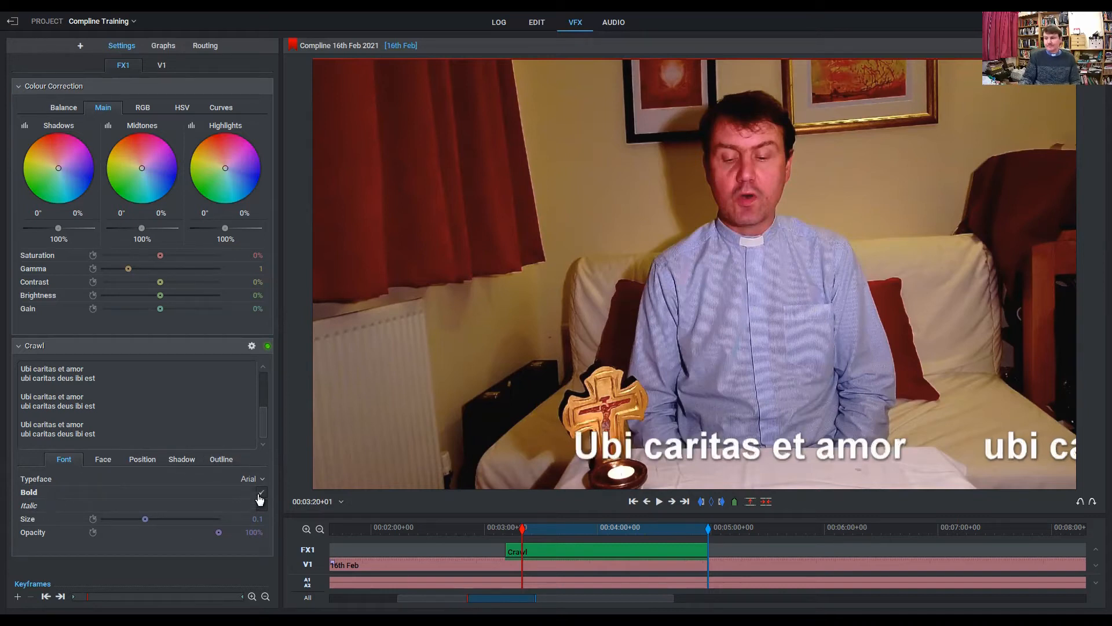
click(218, 462)
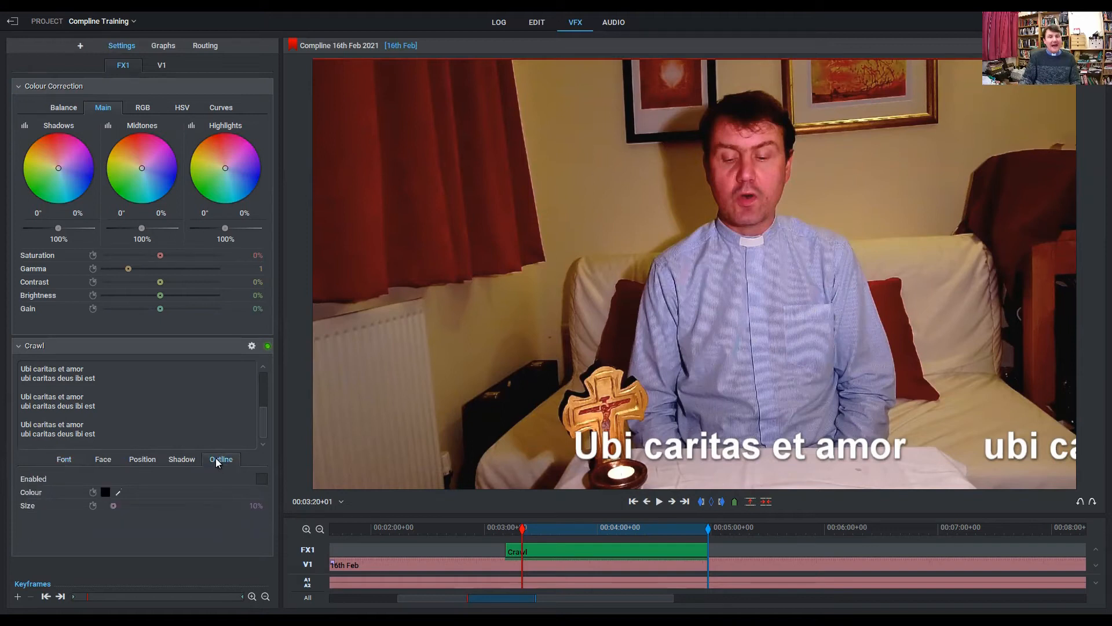
click(261, 480)
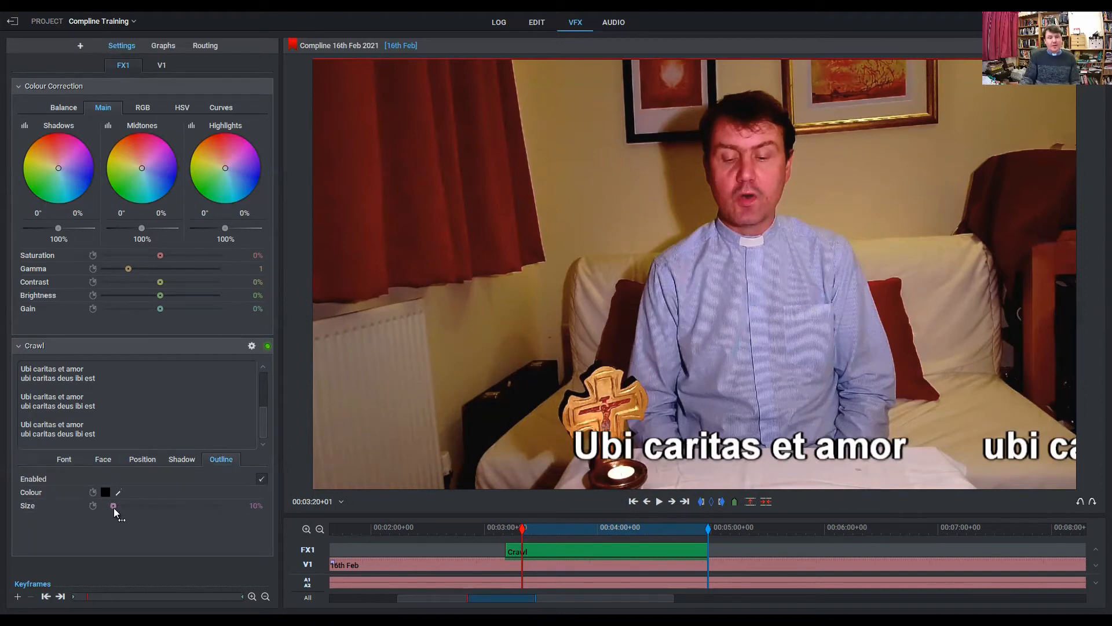
drag(113, 505, 117, 507)
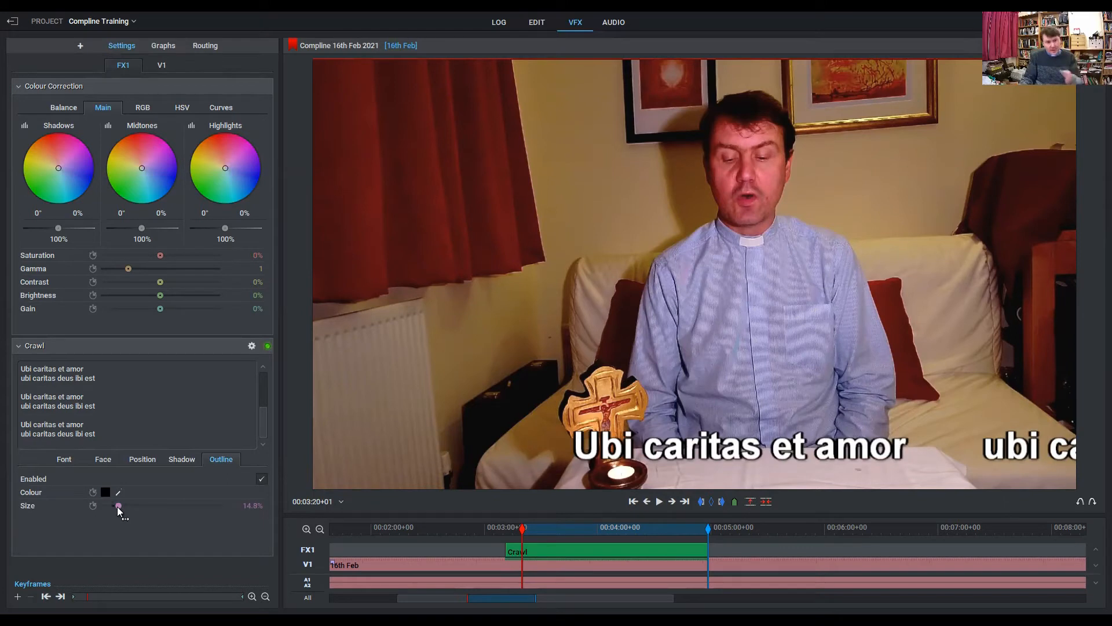
drag(117, 507, 238, 511)
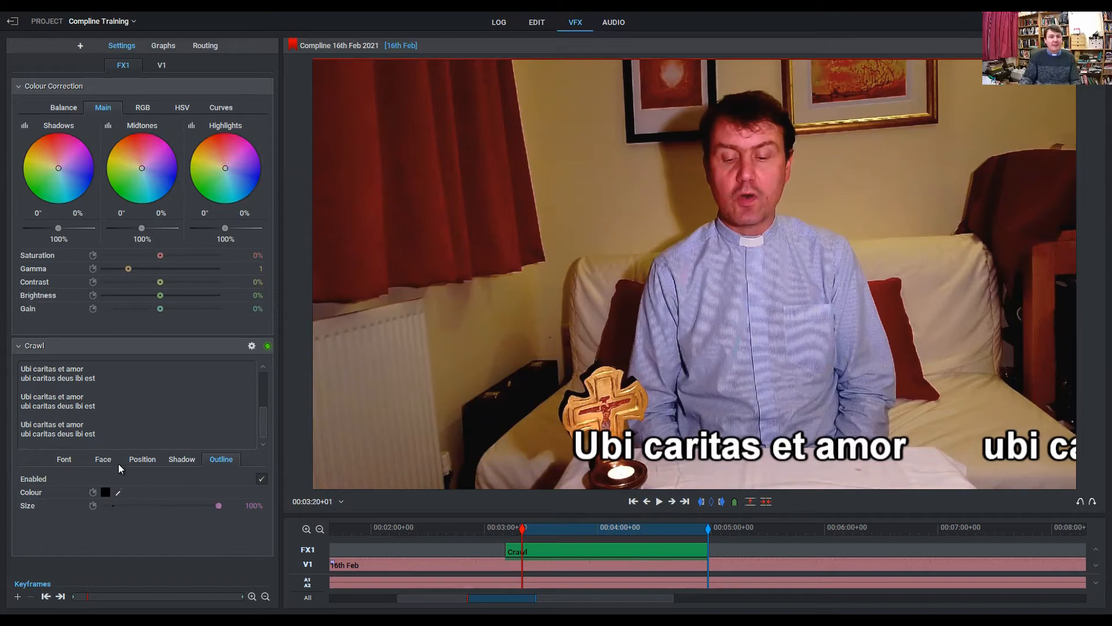
- Lower the crawl text in the picture to position 93.5% and play it until about 3:33
click(144, 463)
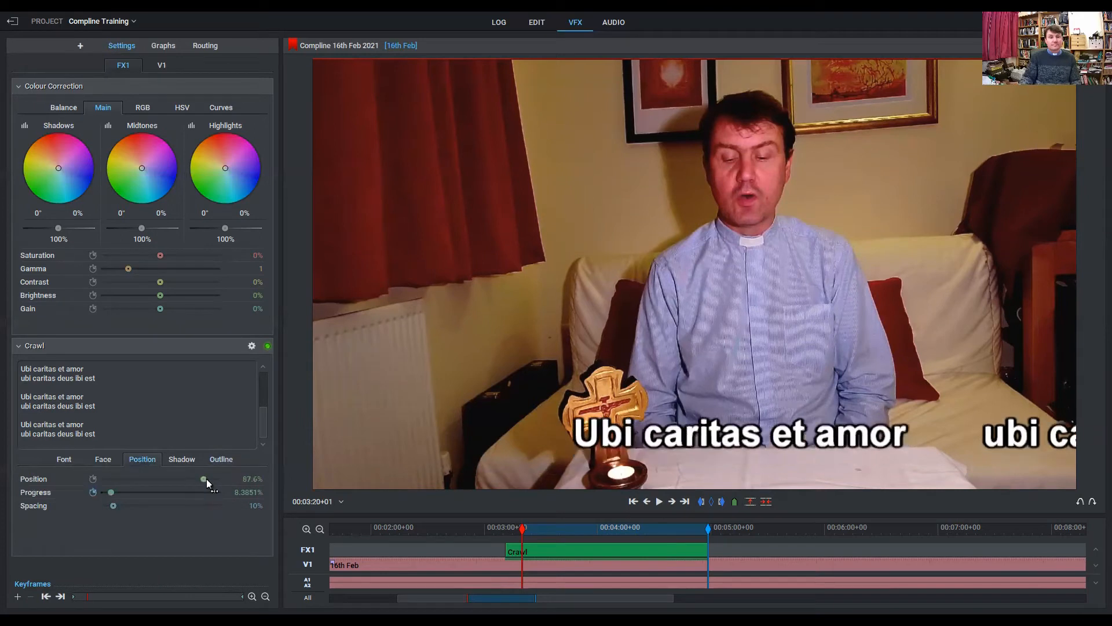
mouse_move(211, 480)
mouse_down()
mouse_move(131, 485)
mouse_move(210, 493)
mouse_up()
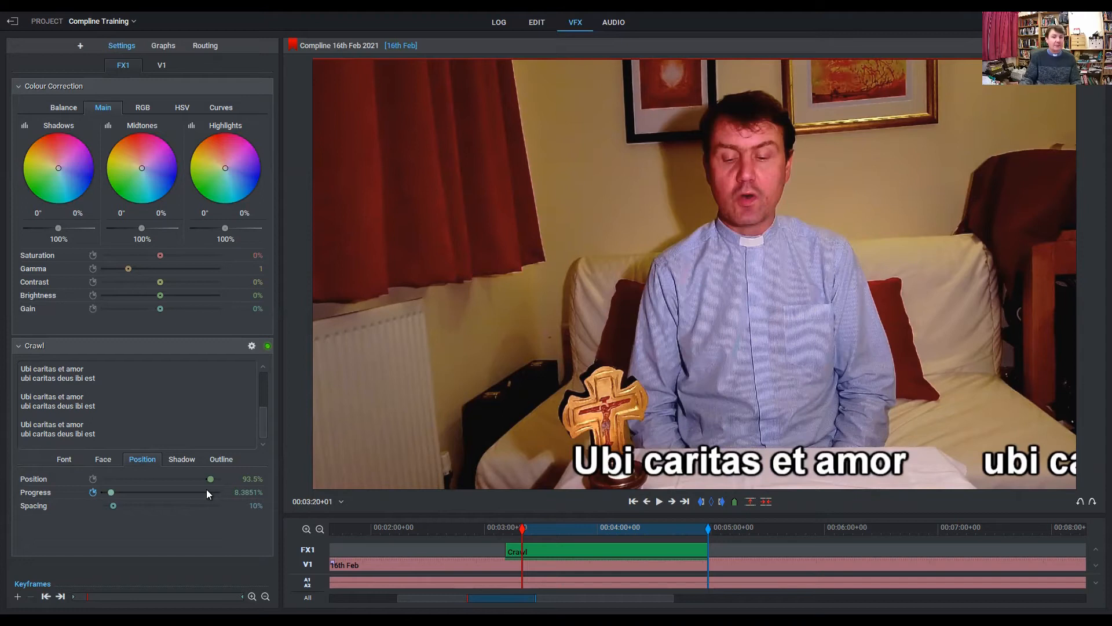
click(659, 501)
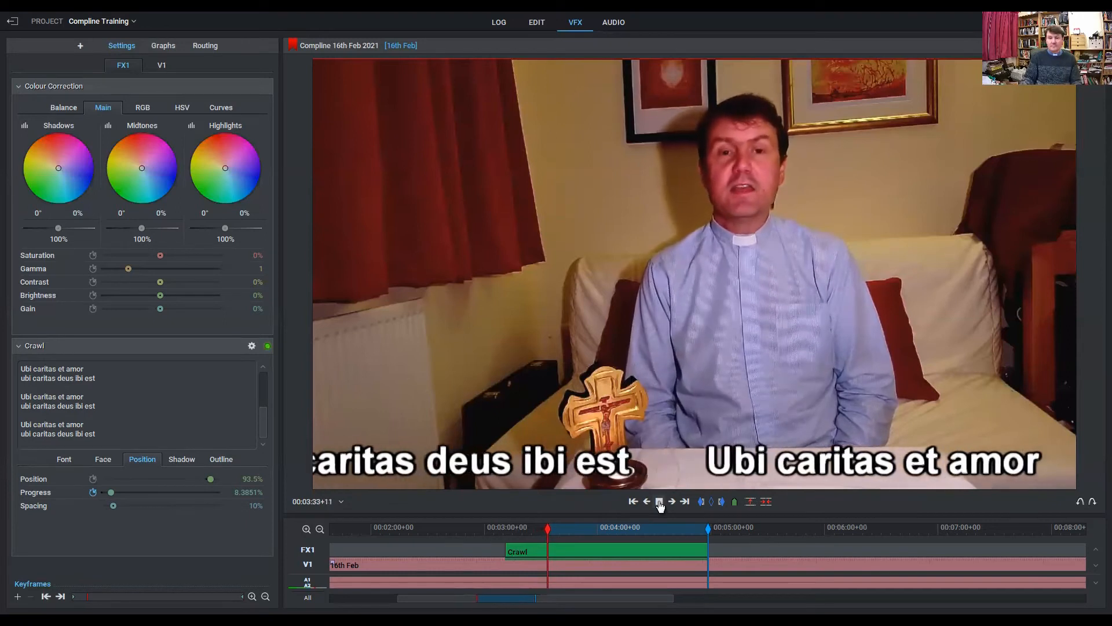
click(660, 504)
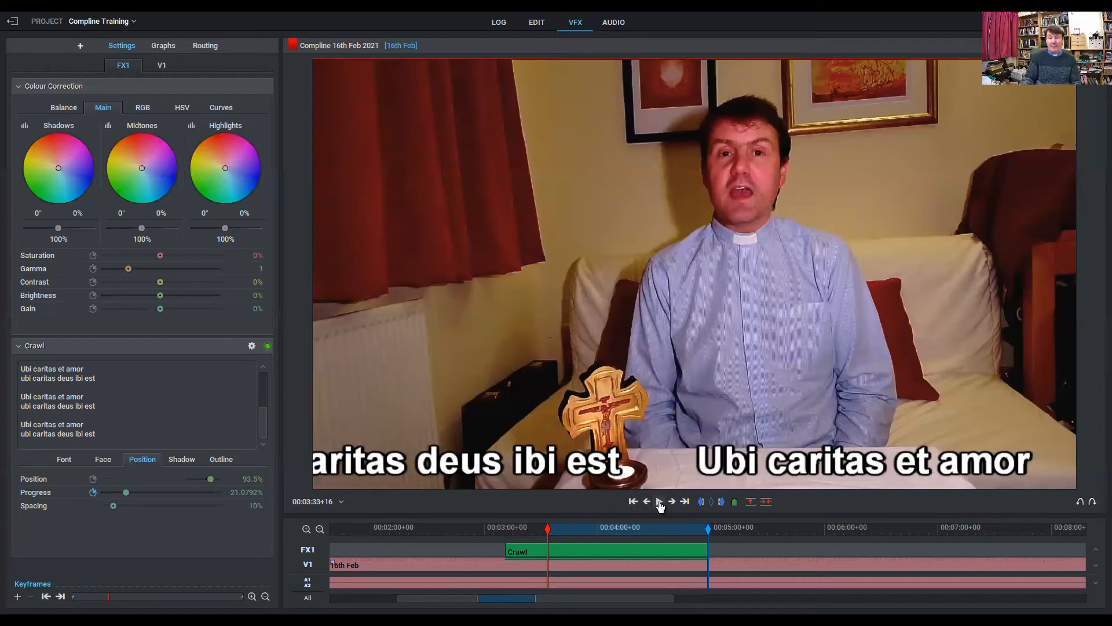
- Return to the editing view and clear the section marks from the Compline sequence
click(538, 22)
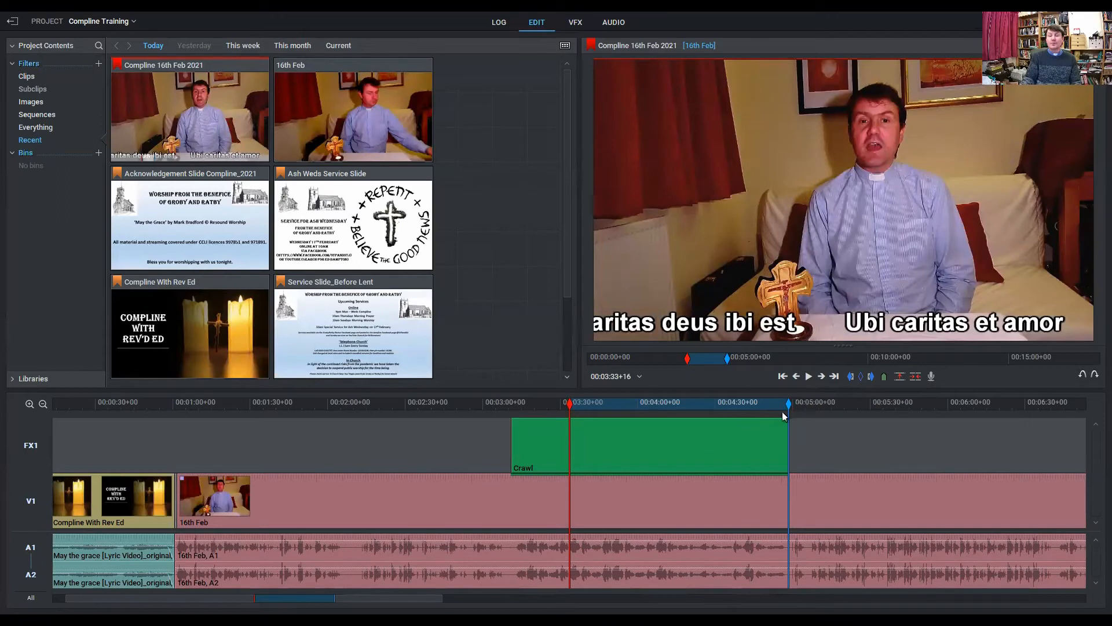
click(860, 381)
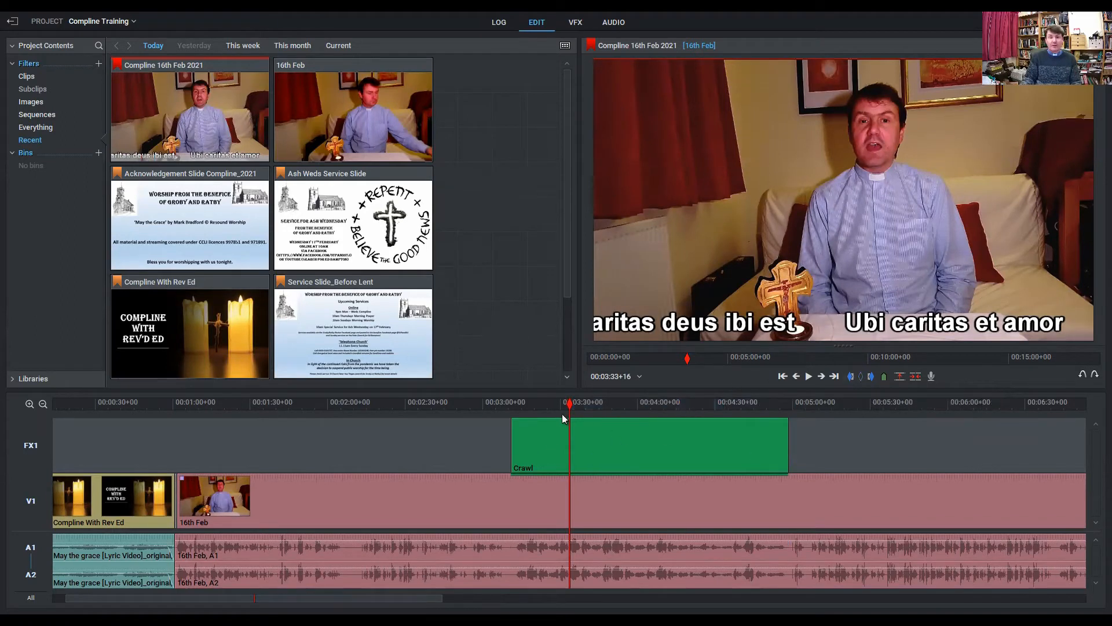
- Play the end of the crawl from about 4:54 and extend the Crawl effect to finish at about 5:01
drag(572, 408, 777, 425)
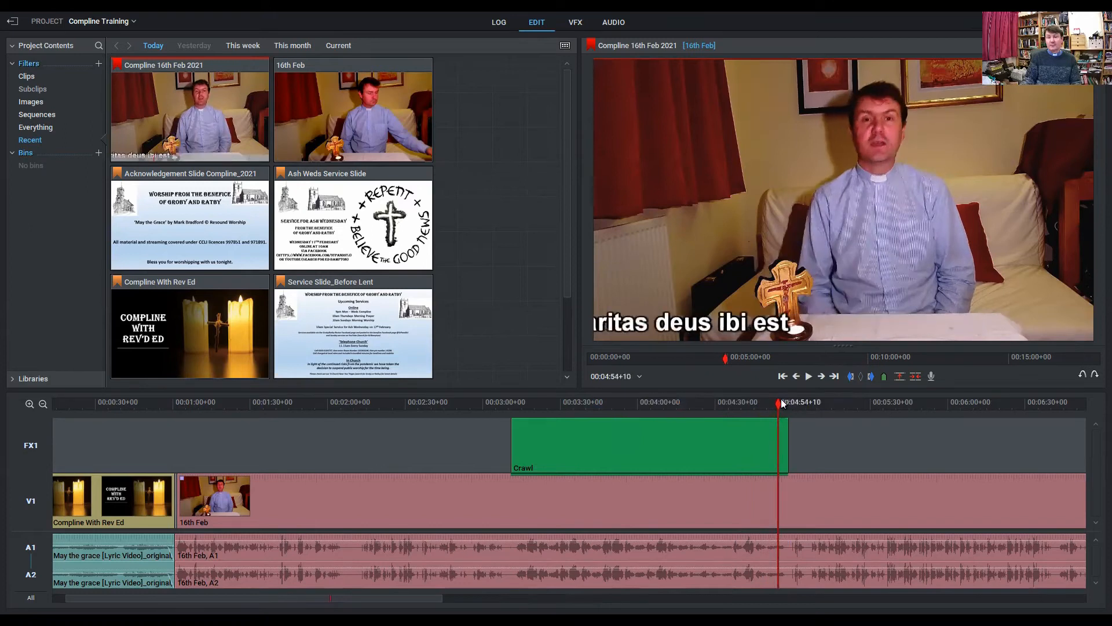
click(809, 377)
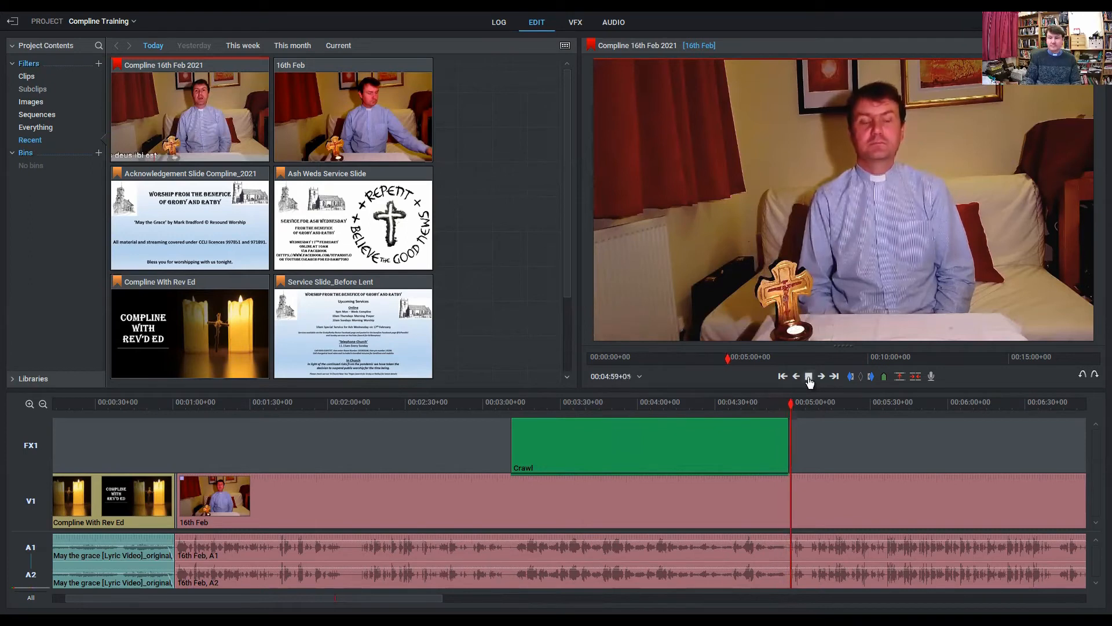
click(809, 376)
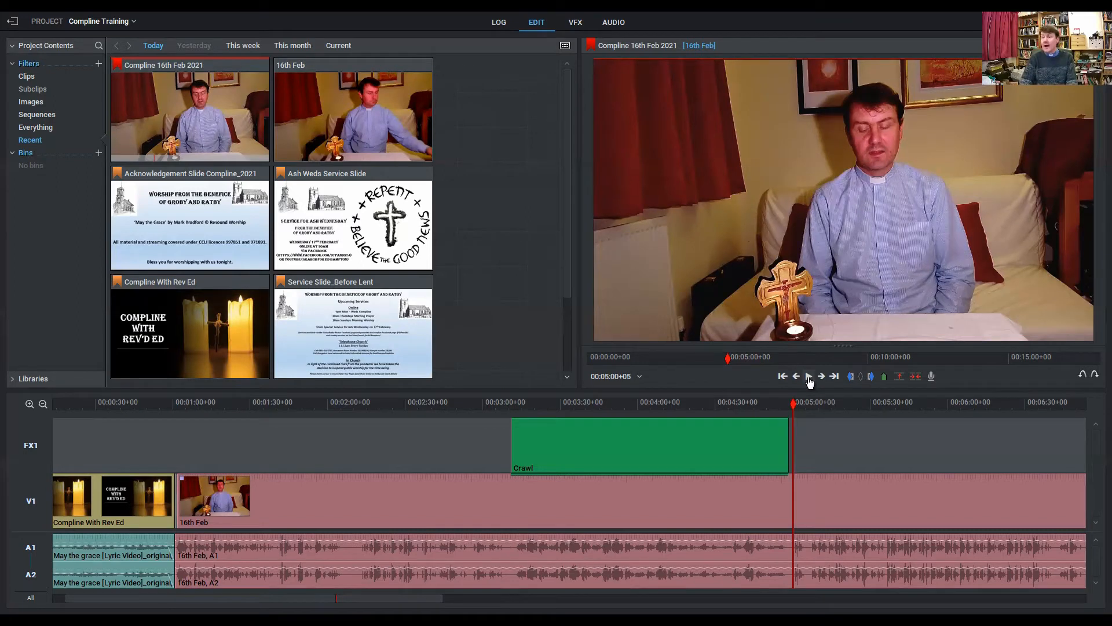
click(809, 377)
drag(801, 410, 835, 410)
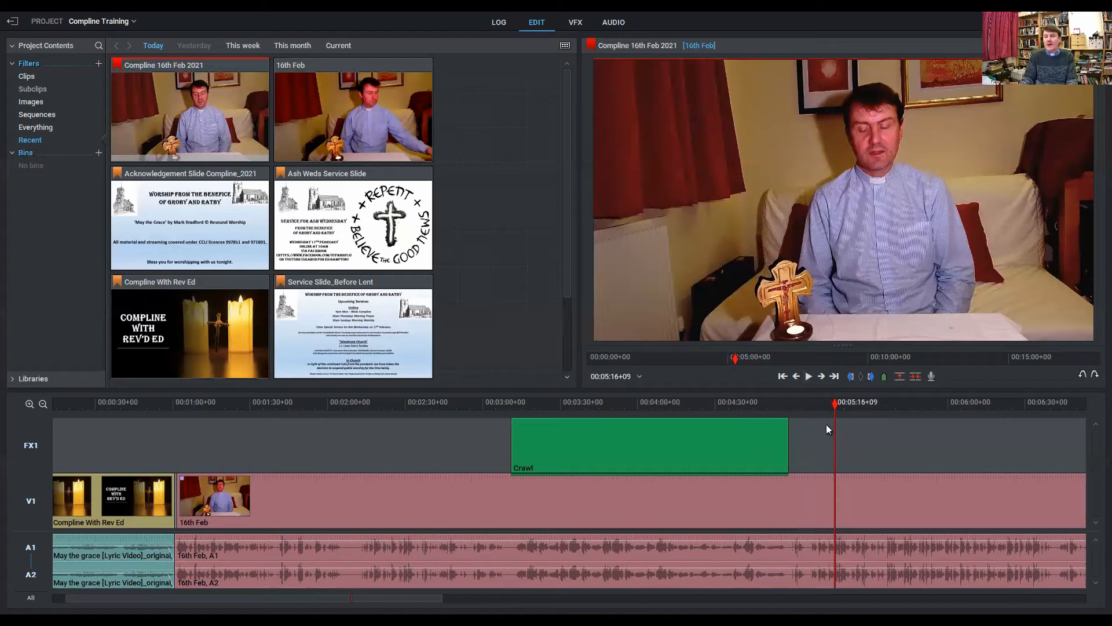
click(791, 439)
mouse_move(792, 445)
mouse_down()
mouse_move(803, 446)
mouse_move(783, 447)
mouse_move(795, 449)
mouse_up()
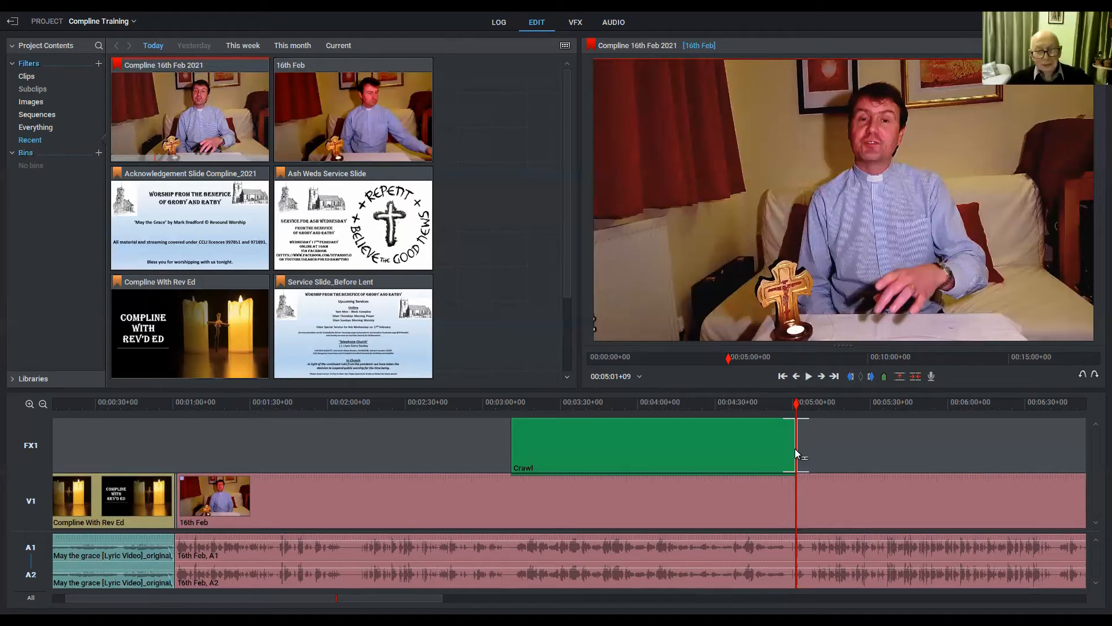
- Undo the edits back to before the crawl was added, and move the closing May the grace music to start at about 16:42
click(1083, 377)
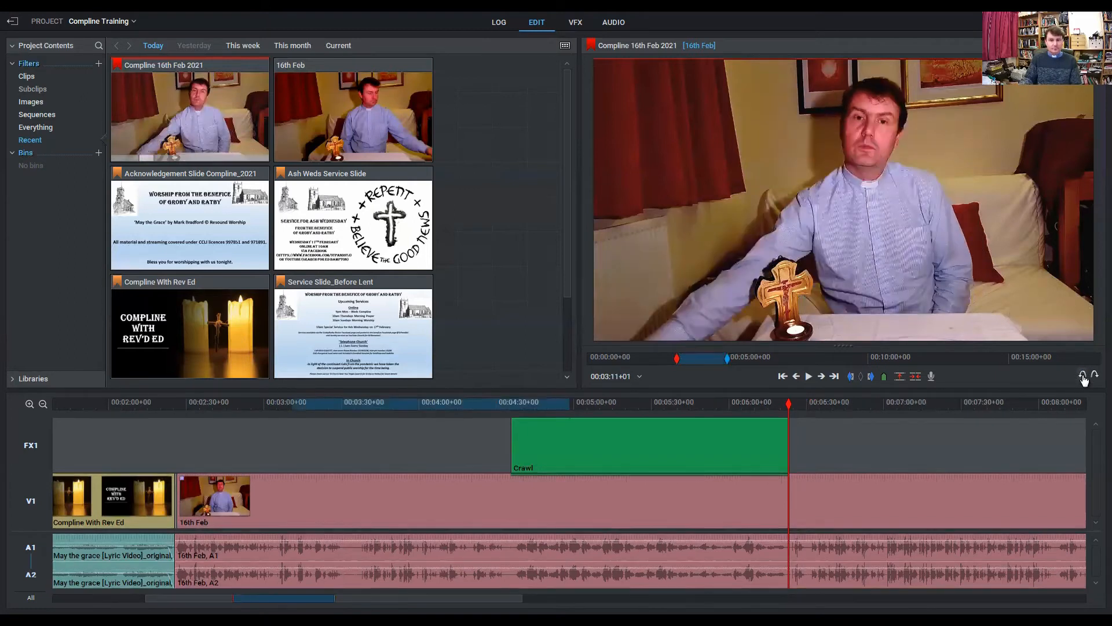
click(1083, 377)
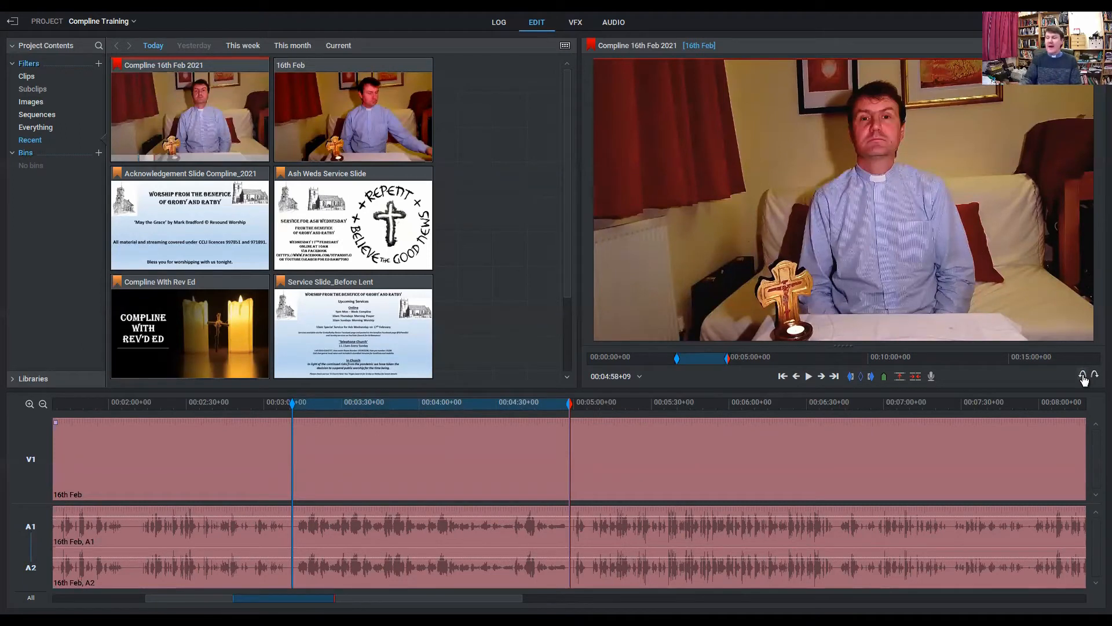
click(43, 403)
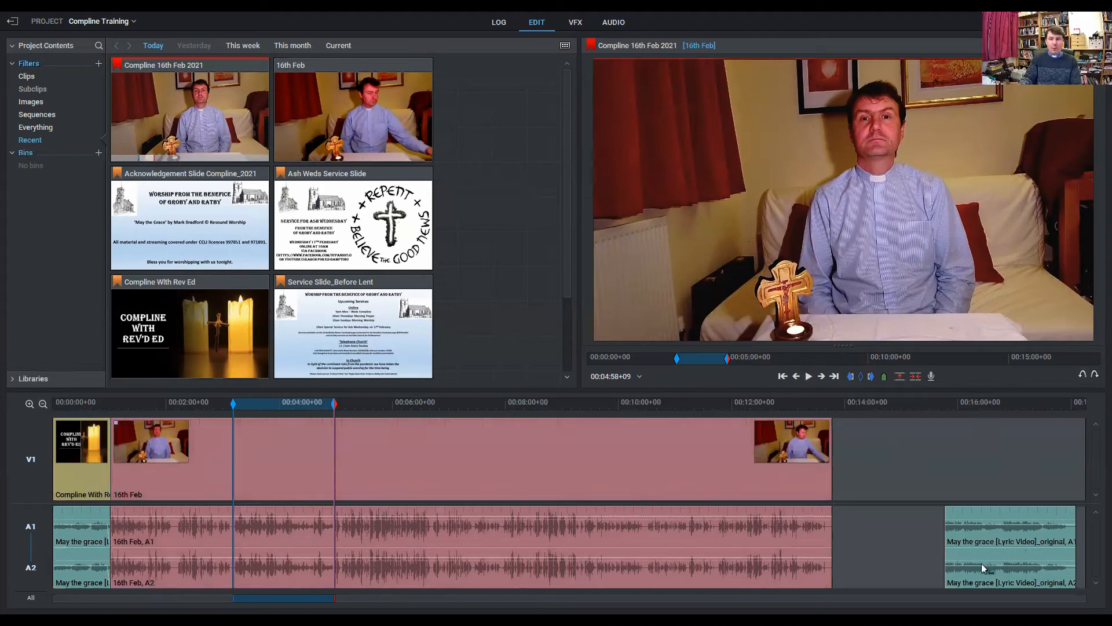
drag(984, 556, 1038, 557)
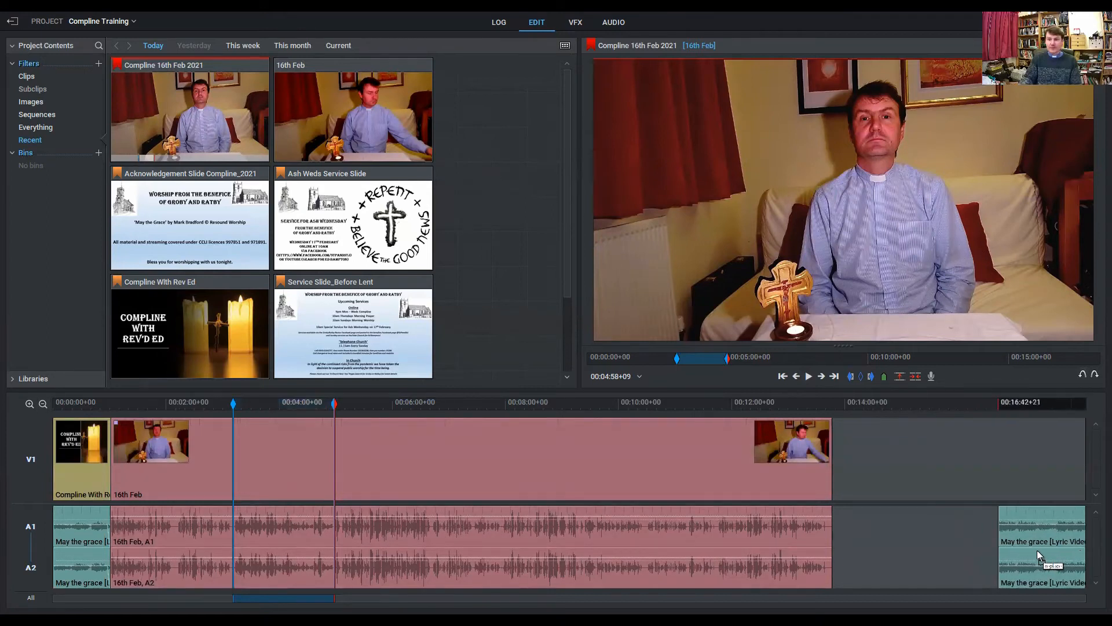
- Pull the marked section out of the 16th Feb recording into the empty space after it and delete that piece
drag(356, 474, 881, 489)
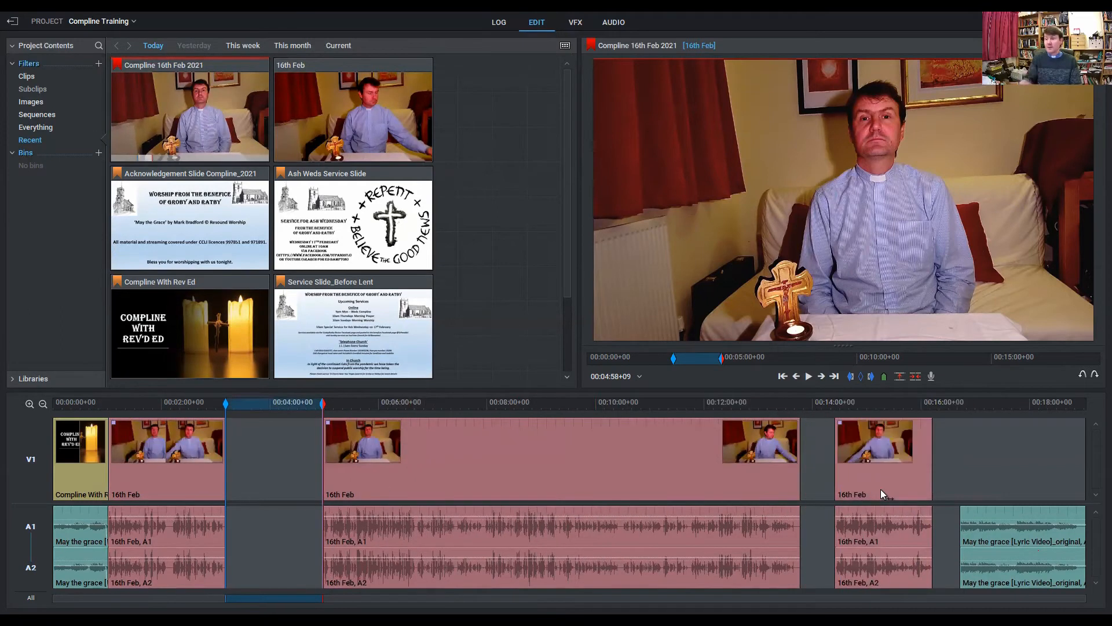
click(863, 480)
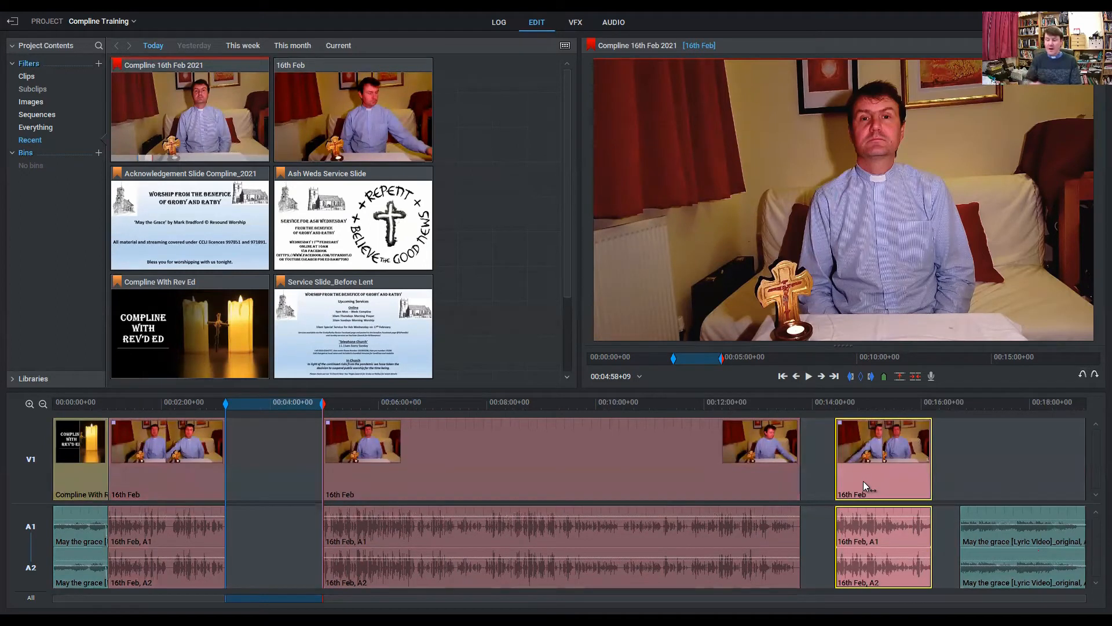
key(Delete)
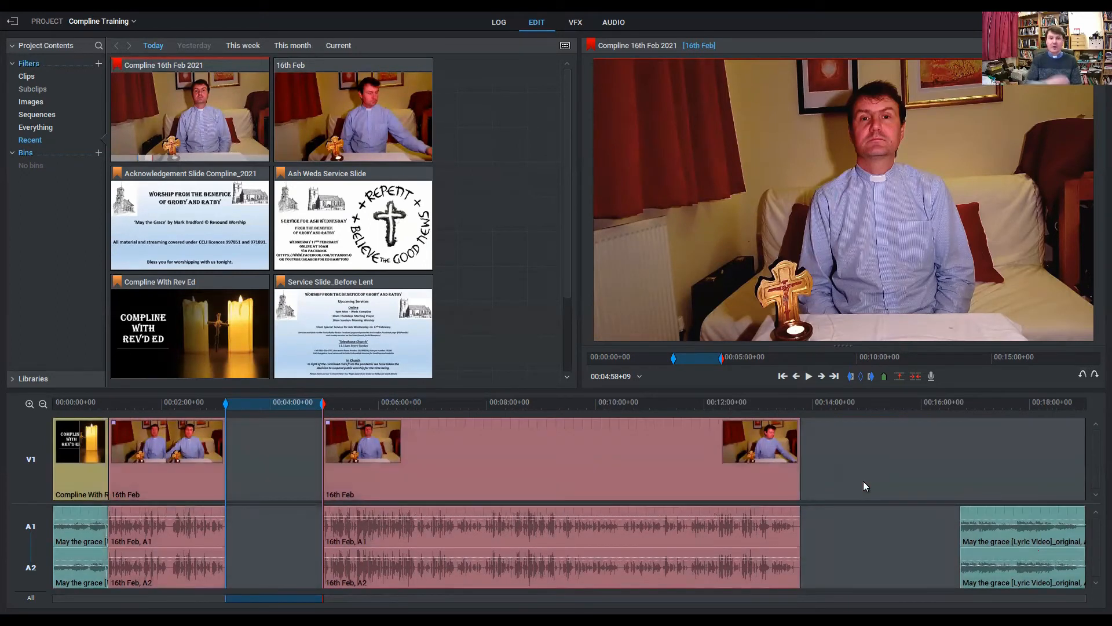
- Clear the section marks and move the remaining 16th Feb recording later, to start at about 7:40
click(861, 377)
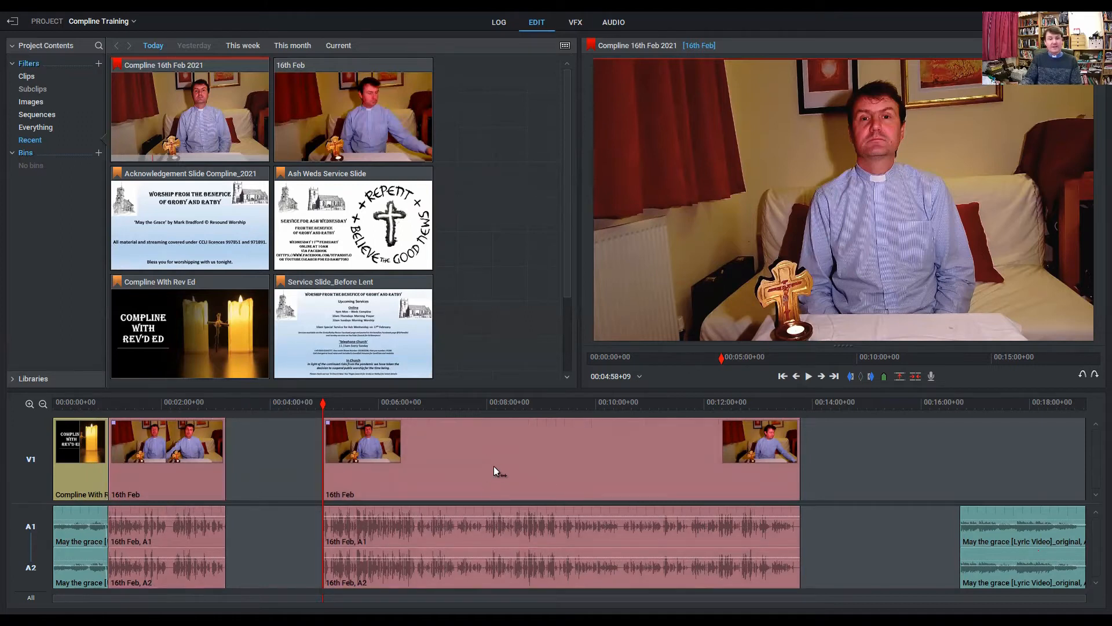
drag(493, 469, 641, 481)
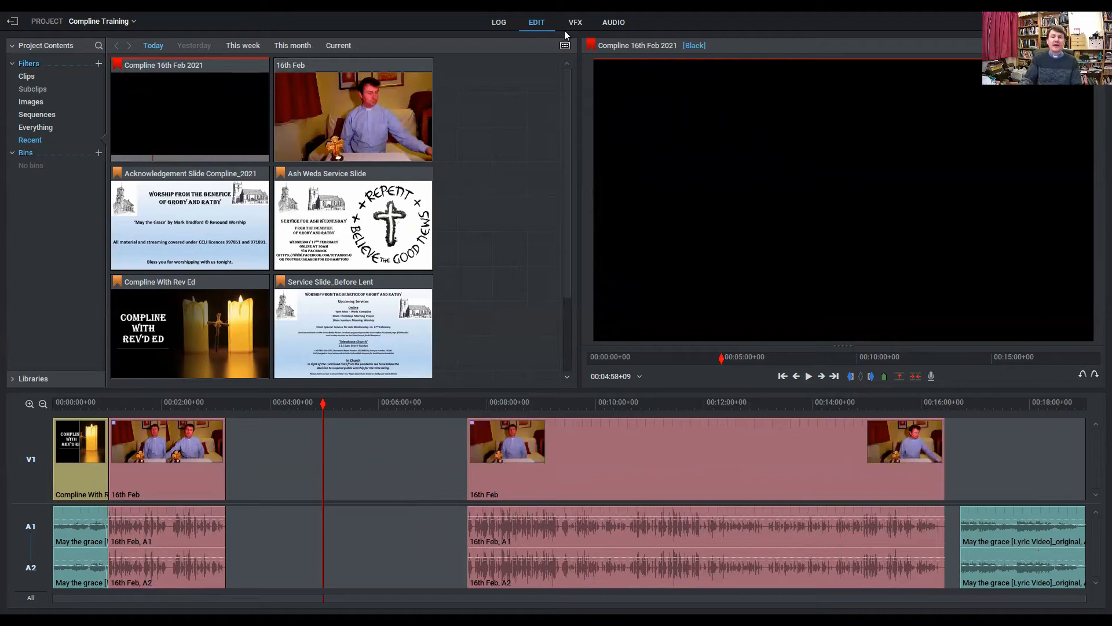
- Import Ubi Caritas.mp3 from the Ed Compline 2021 folder and place it on A1 and A2 directly after the first 16th Feb part
click(500, 25)
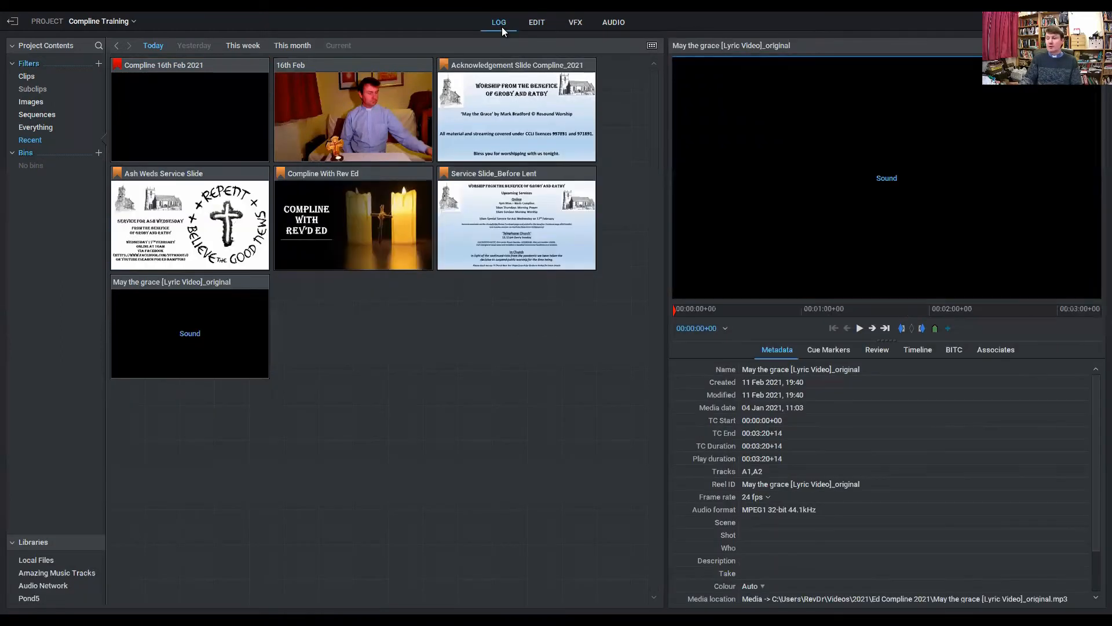
click(37, 560)
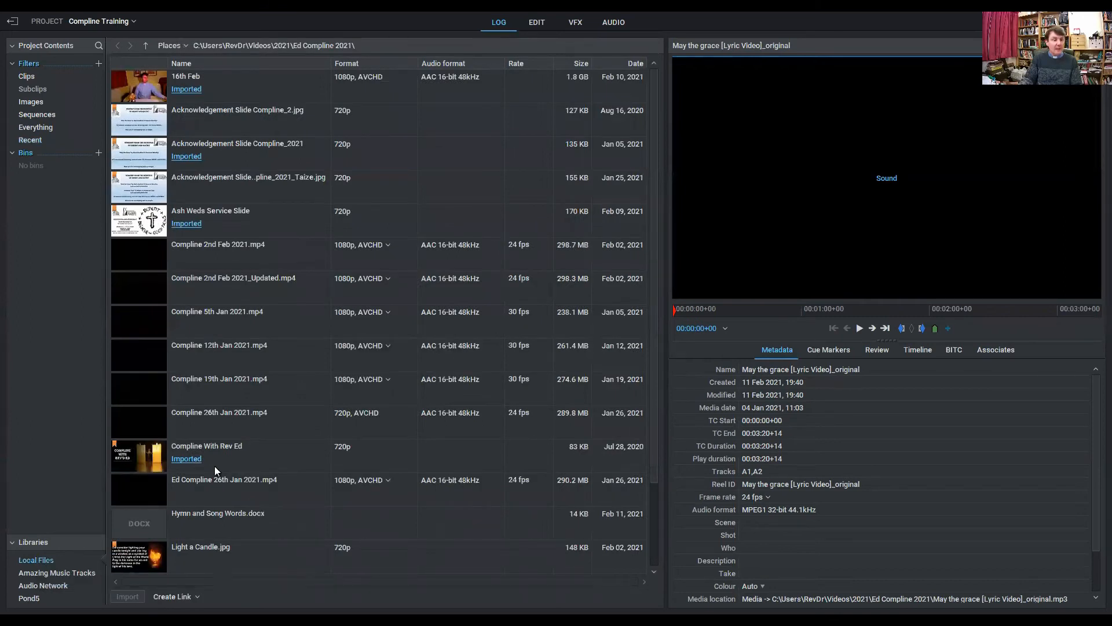
scroll(214, 465, down, 3)
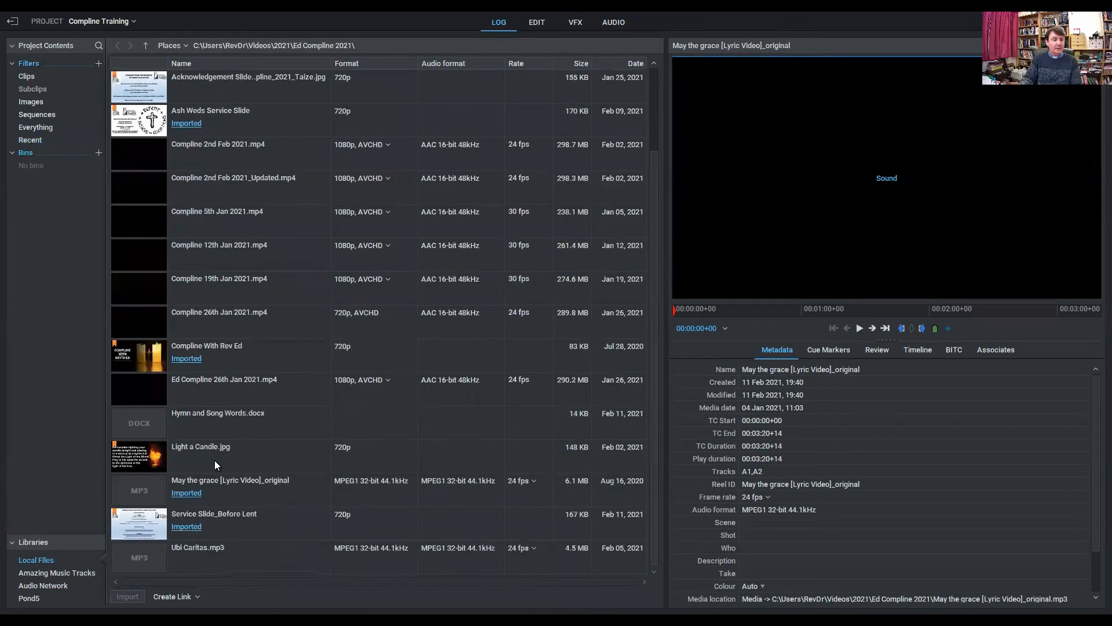
click(141, 552)
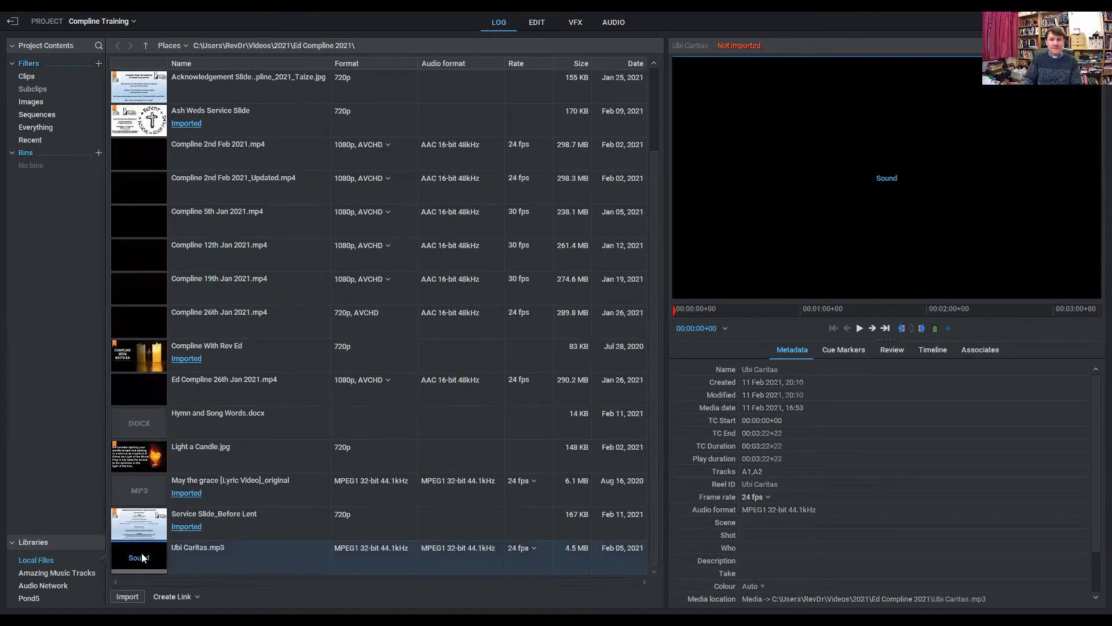
click(128, 597)
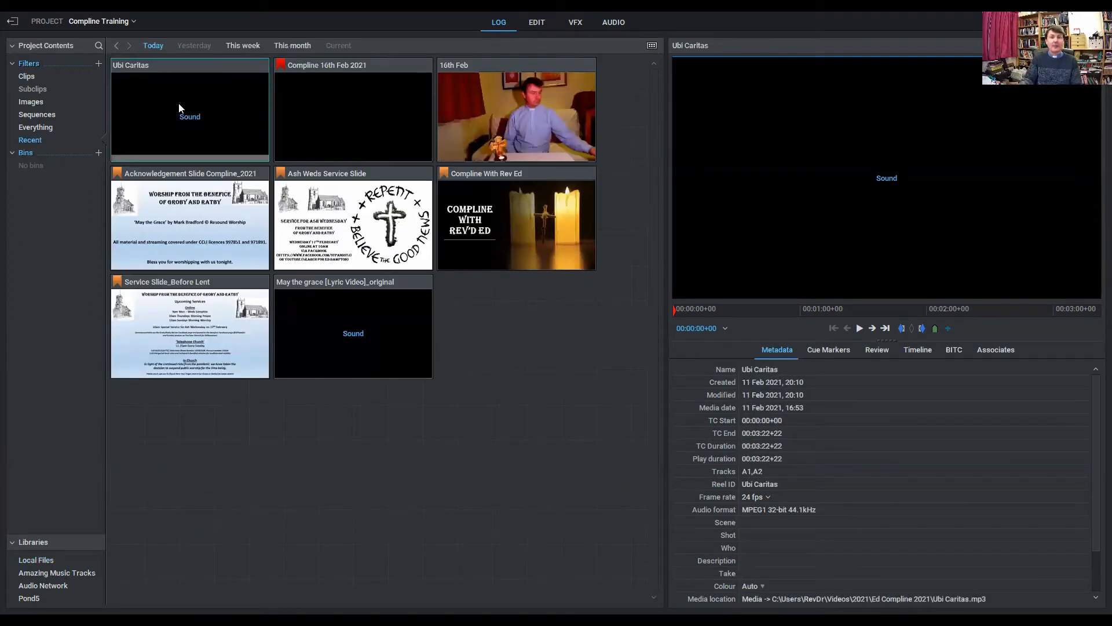
click(537, 23)
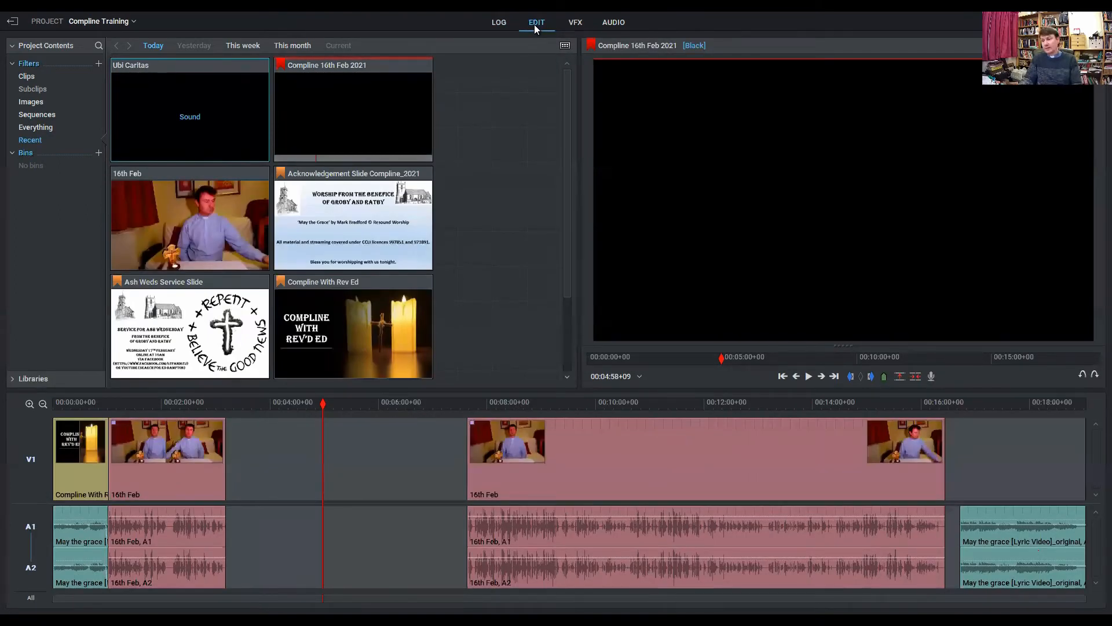
drag(197, 107, 230, 479)
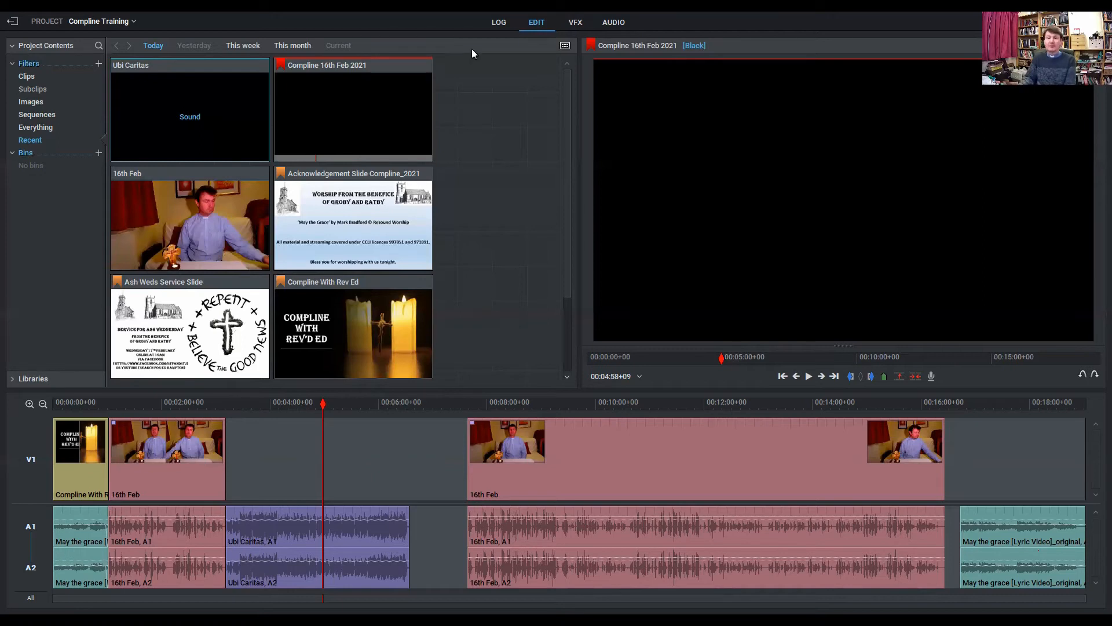
- Import the image heart-1783913_1920.jpg from the Free To Use Images folder in Pictures
click(498, 23)
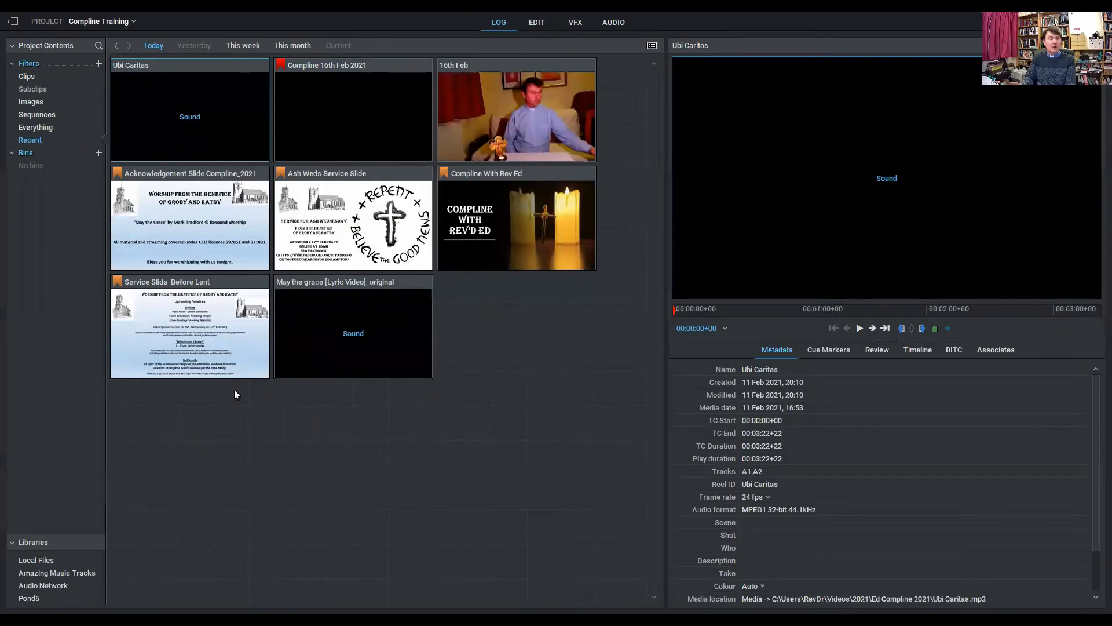
click(35, 563)
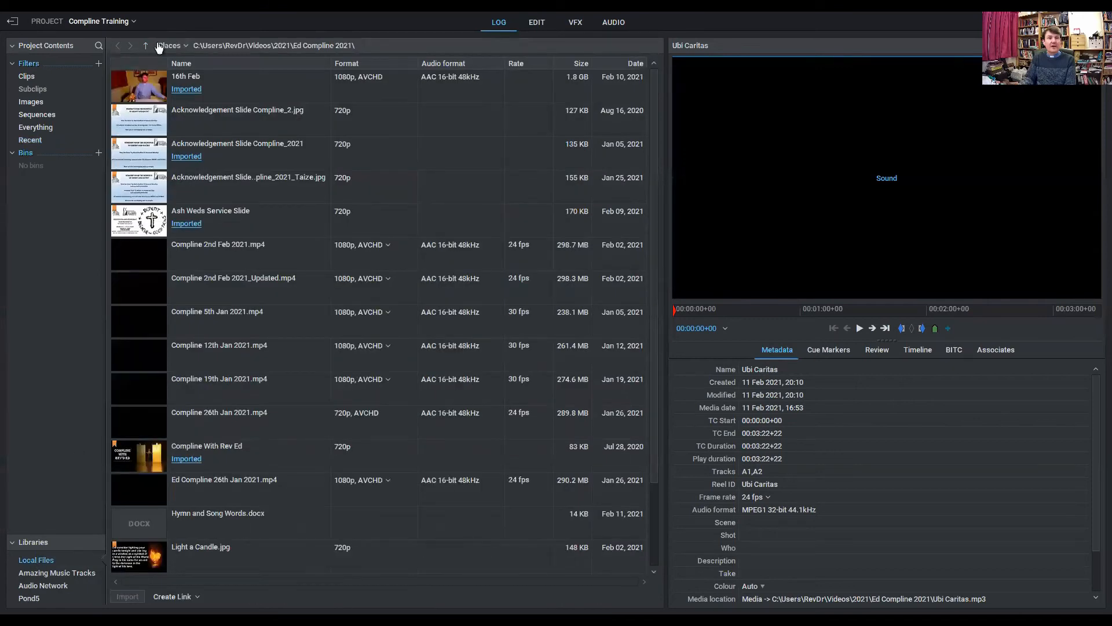
click(180, 48)
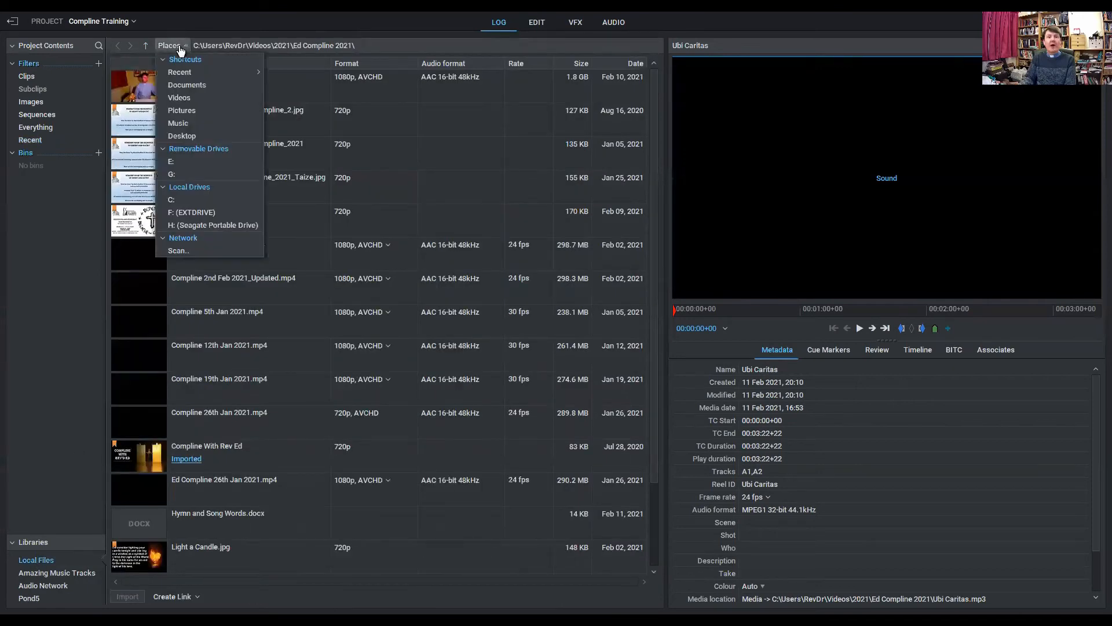
click(196, 110)
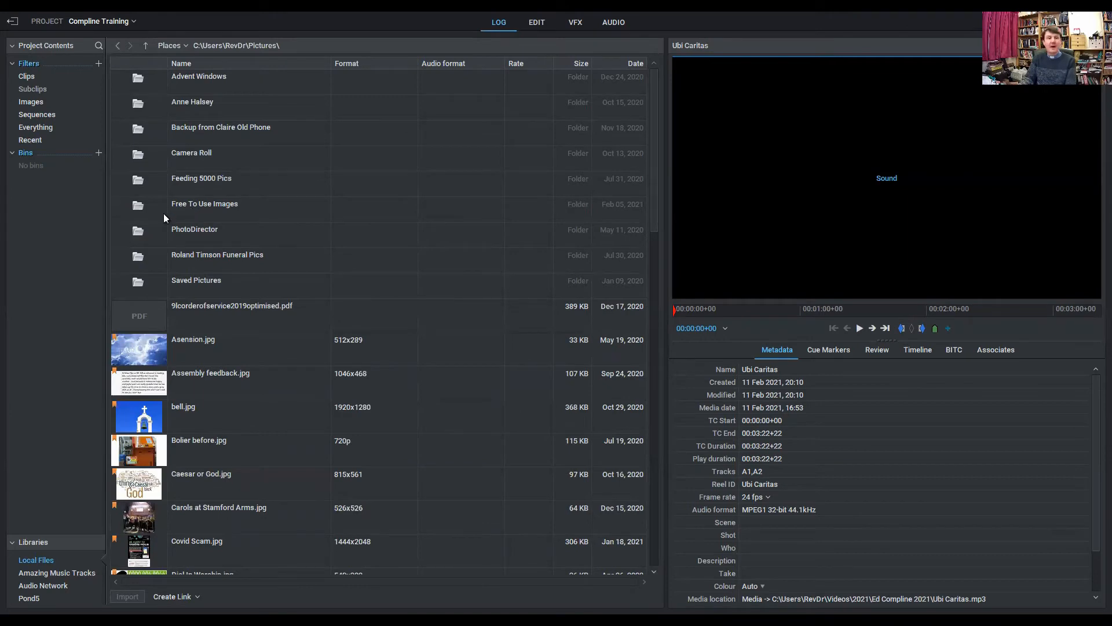
double_click(137, 205)
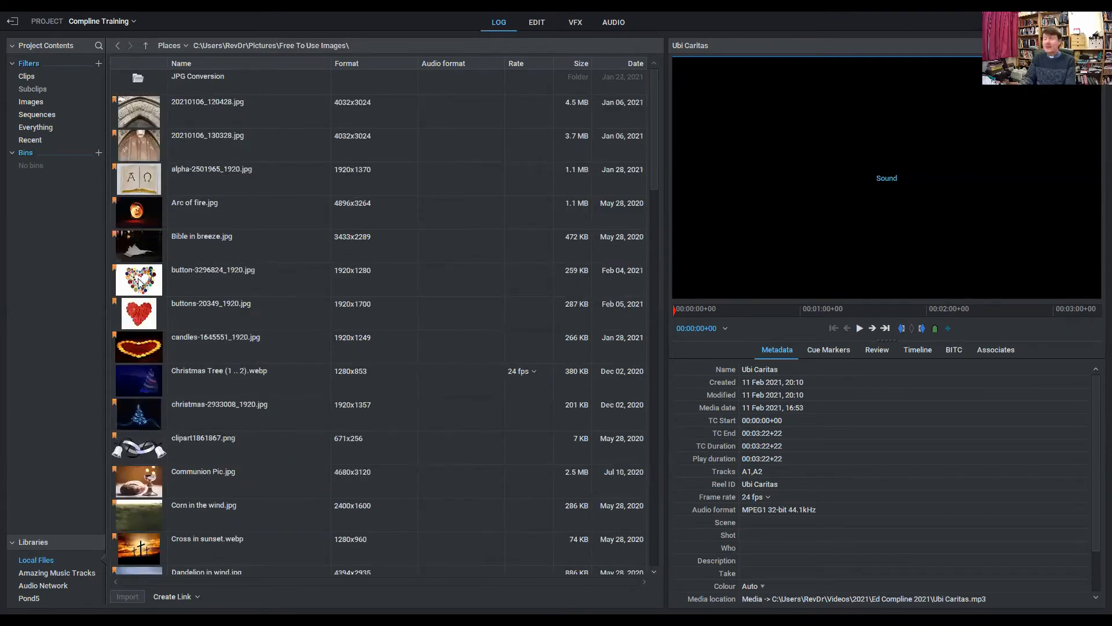
scroll(164, 268, down, 3)
scroll(163, 267, down, 2)
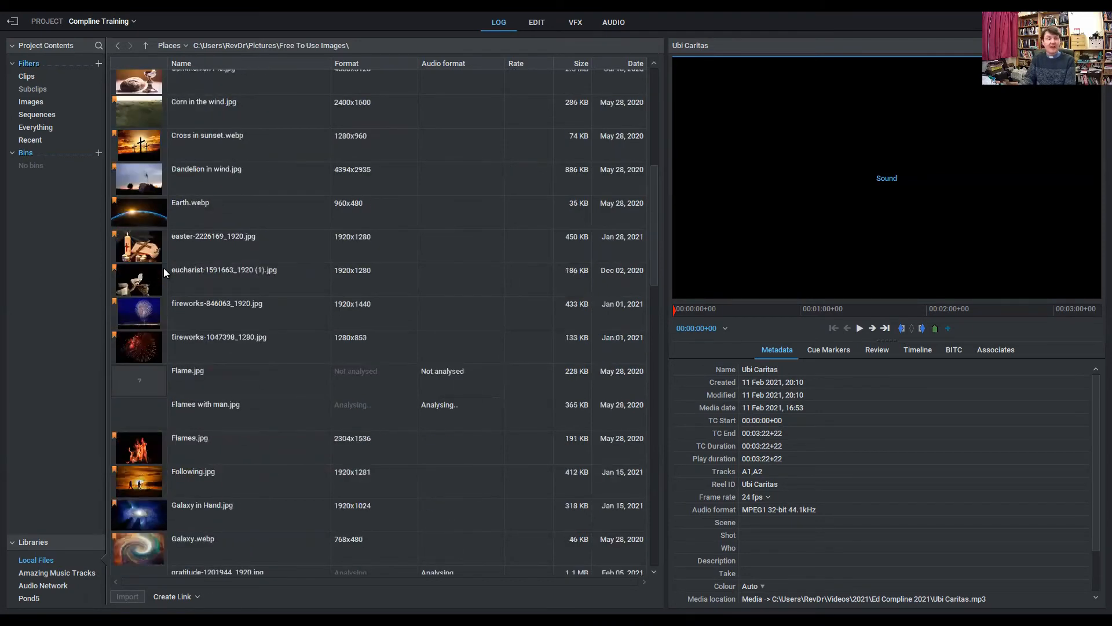
scroll(164, 268, down, 5)
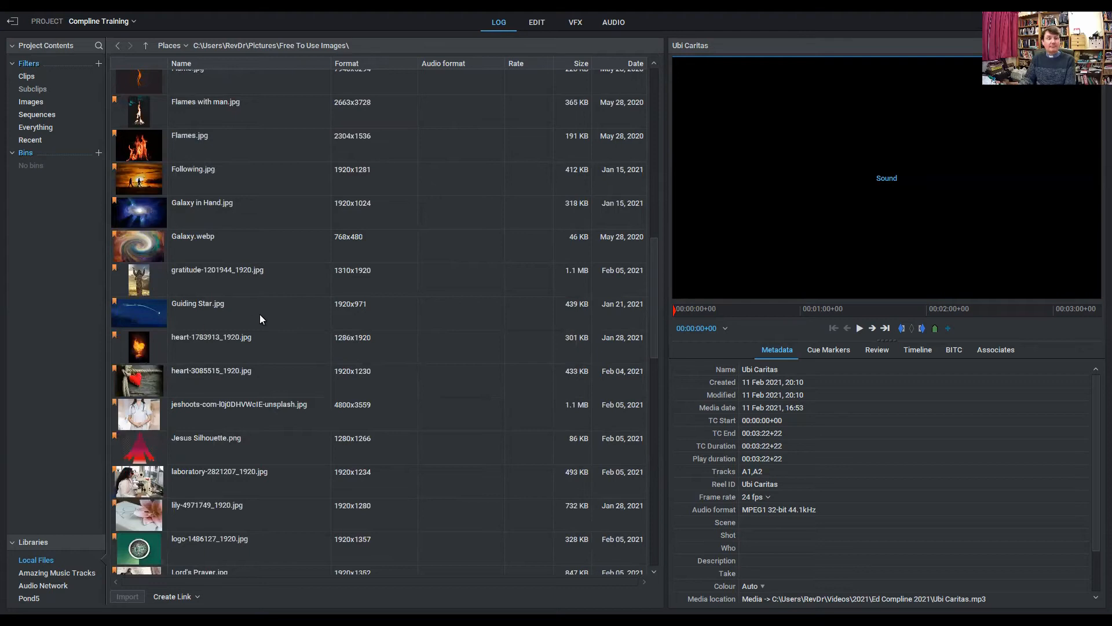
click(137, 351)
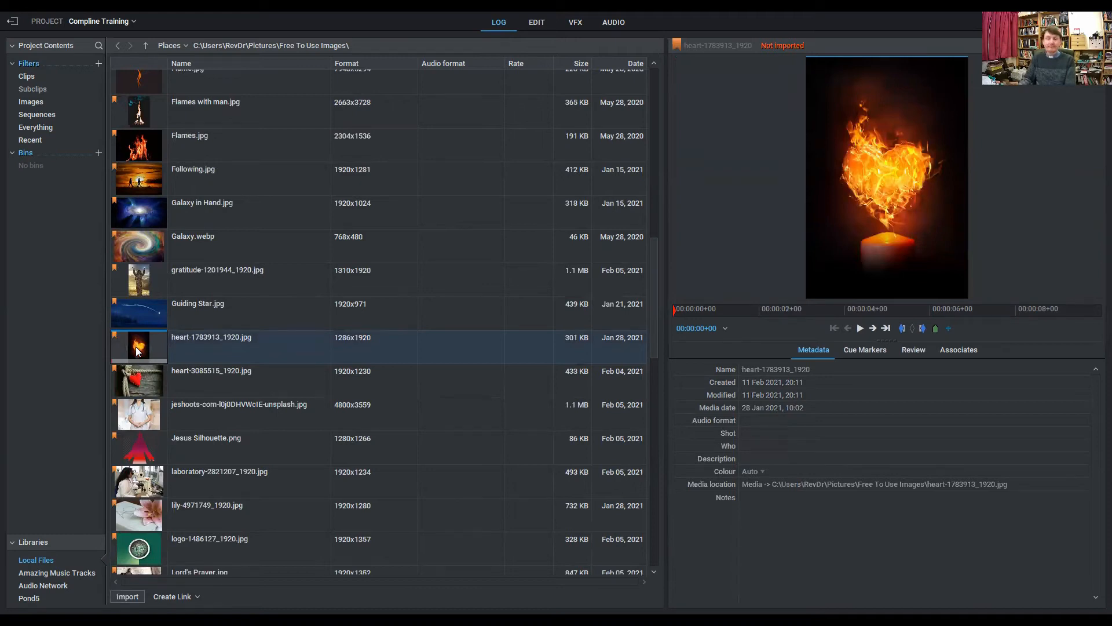
click(128, 597)
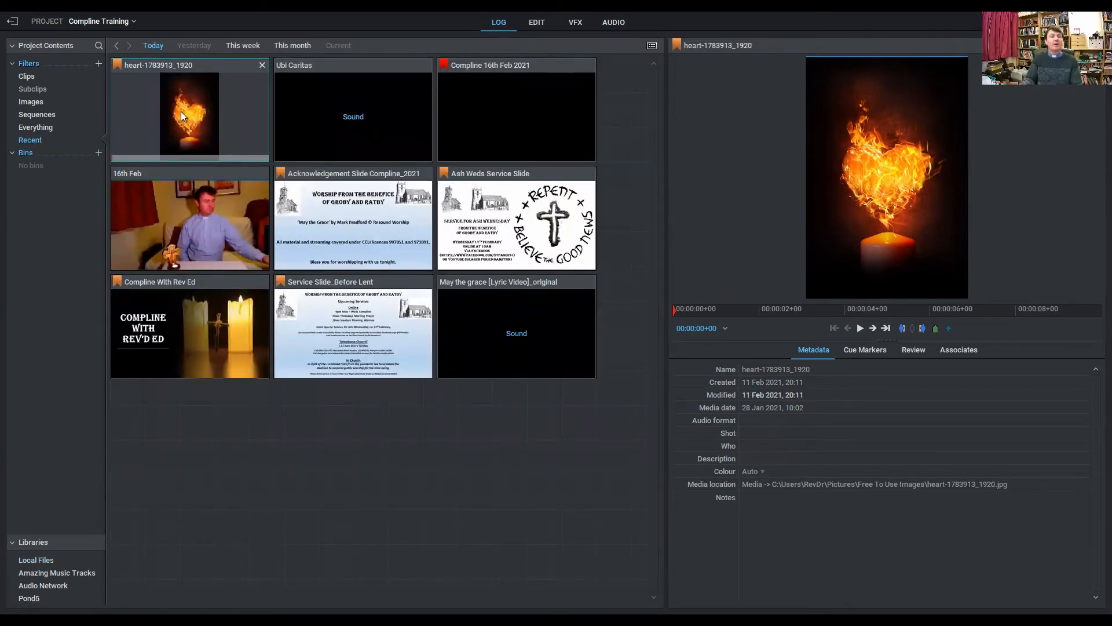
- Place the heart-1783913_1920 image on V1 in the gap just after the first part of the 16th Feb recording
click(538, 24)
drag(181, 106, 235, 444)
click(245, 450)
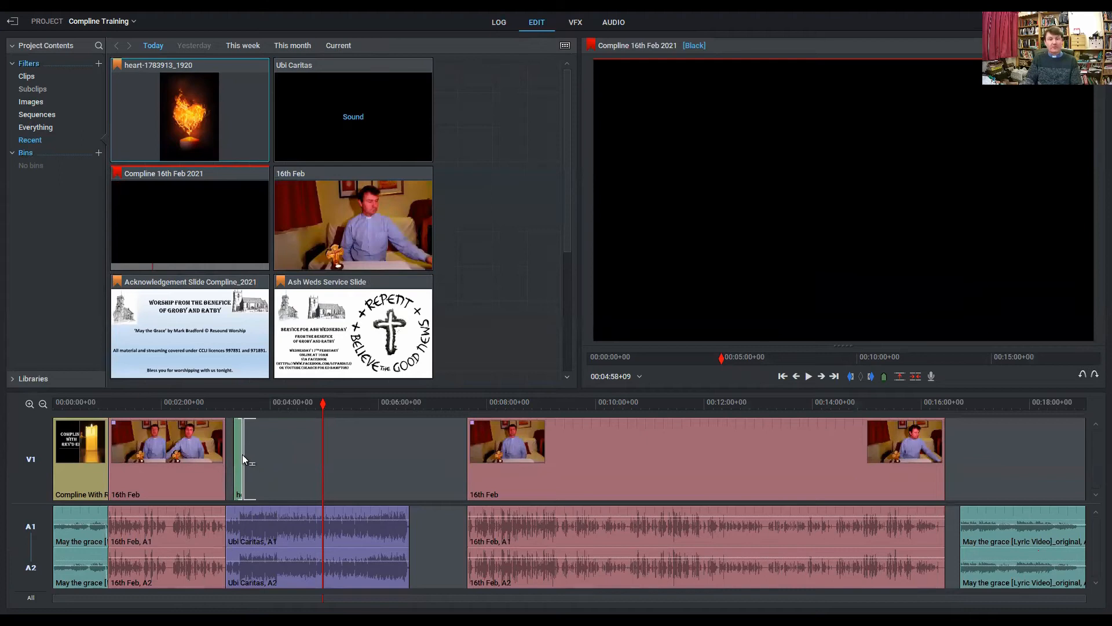
- Extend the heart image's end to about 7:07 and slide the whole image back flush against the first 16th Feb part
drag(243, 454, 440, 480)
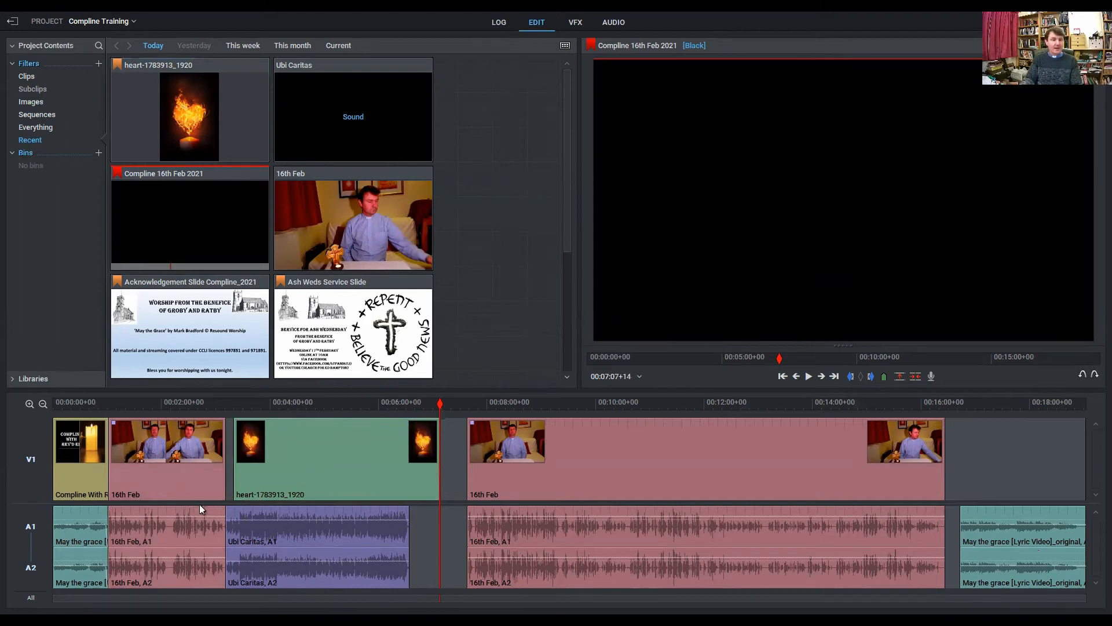
drag(290, 477, 281, 479)
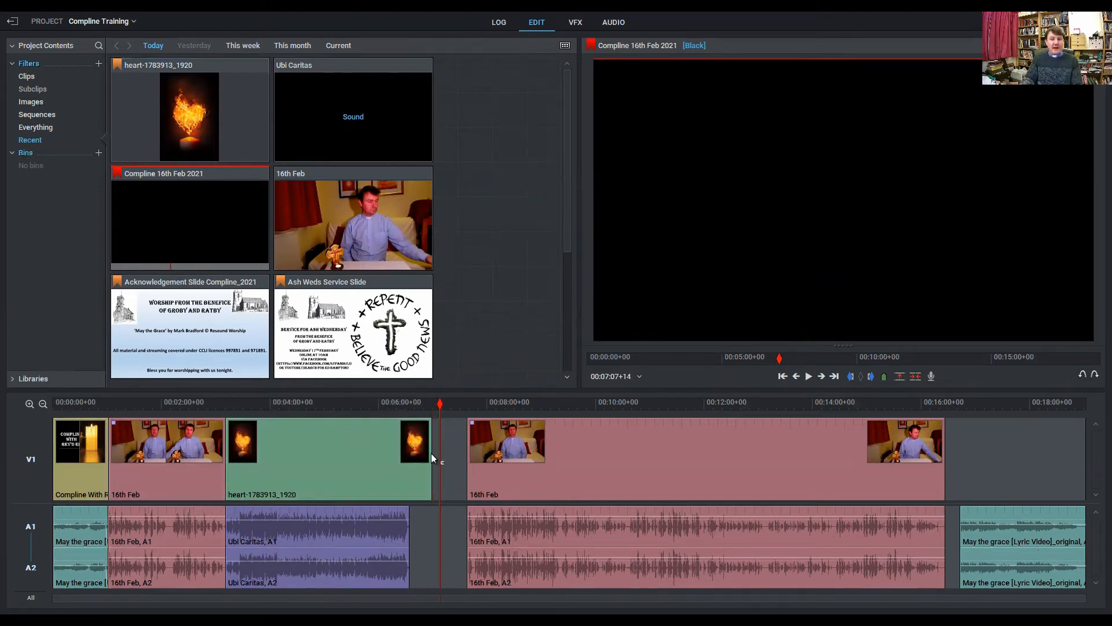
- Move the start of the heart image and Ubi Caritas earlier, aligning both with the end of the first 16th Feb part at about 3:09
drag(266, 447, 226, 452)
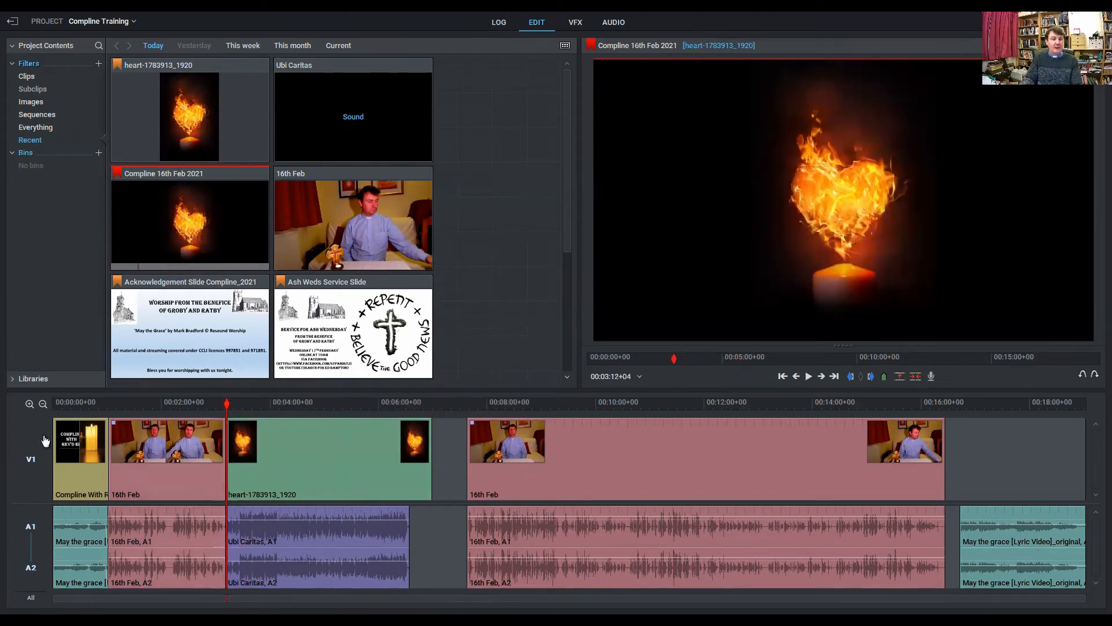
click(29, 404)
click(27, 404)
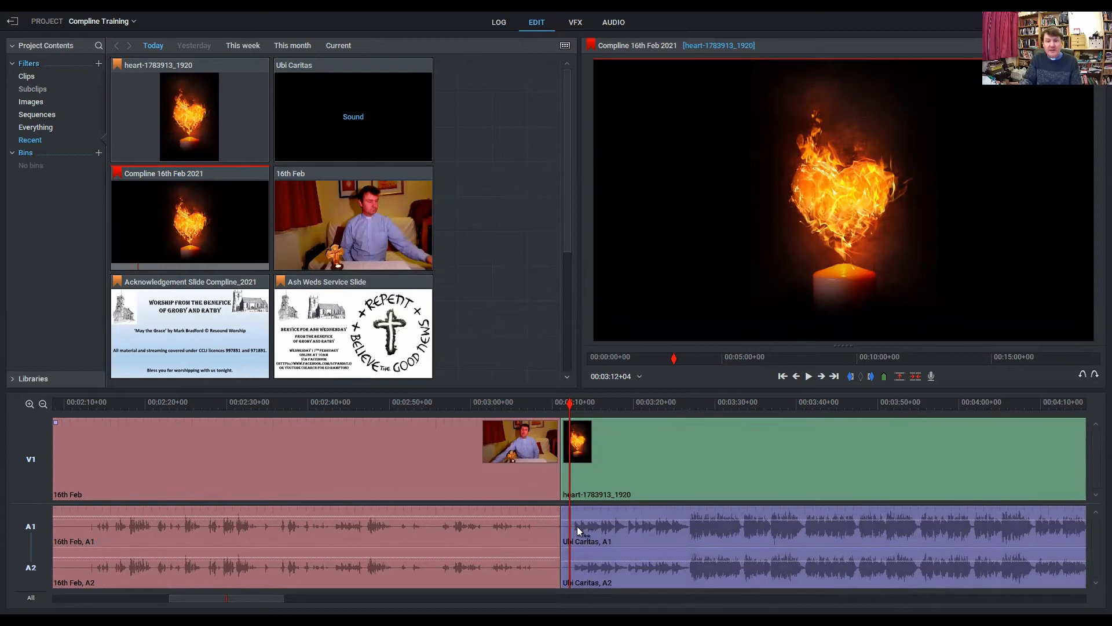
drag(647, 472, 625, 481)
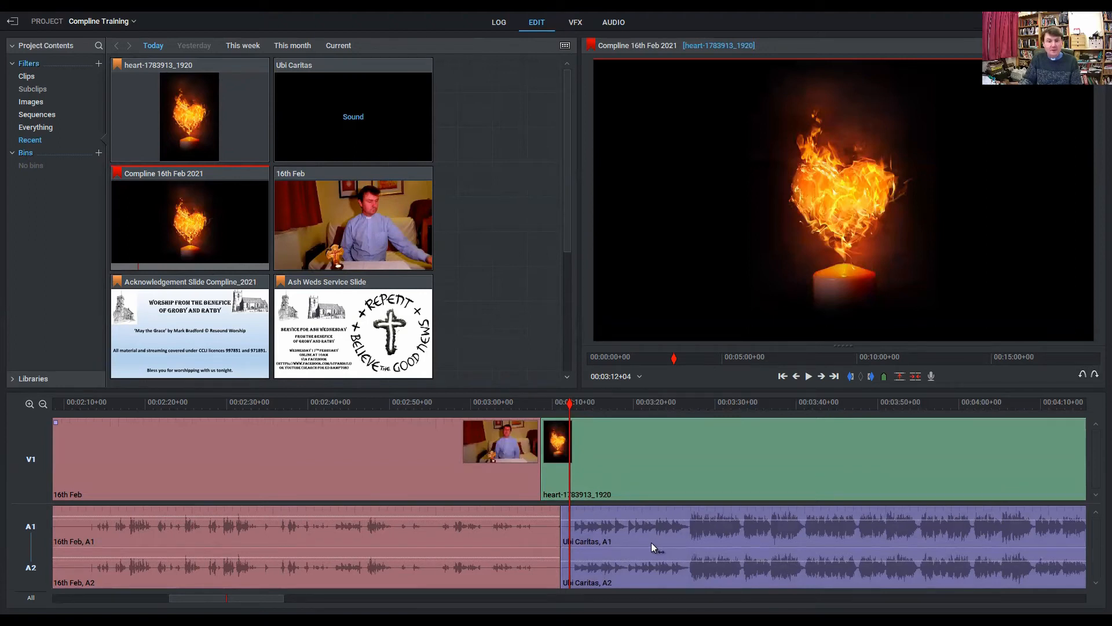
drag(644, 544, 583, 541)
drag(500, 484, 513, 487)
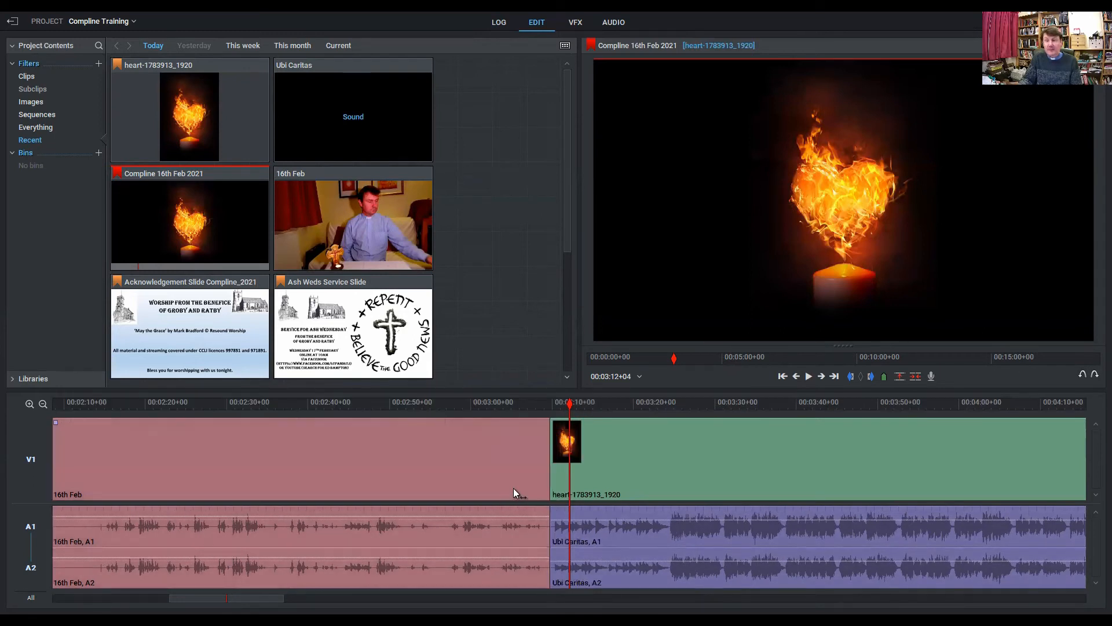
- Add a one-second centred Dissolve between the first 16th Feb part and the heart image on V1
right_click(551, 455)
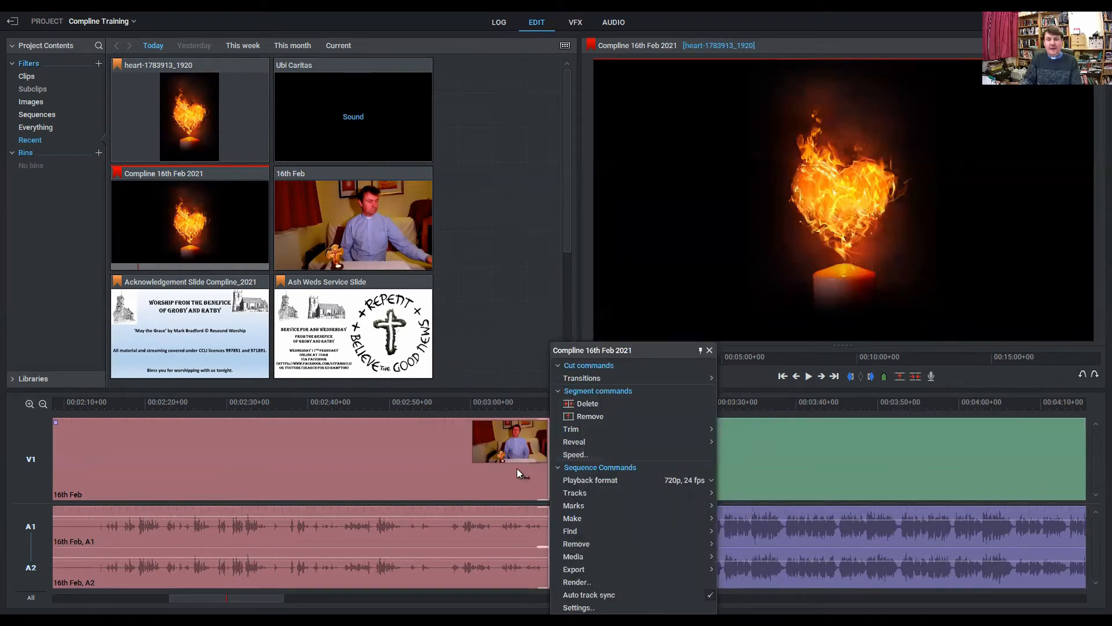
click(547, 463)
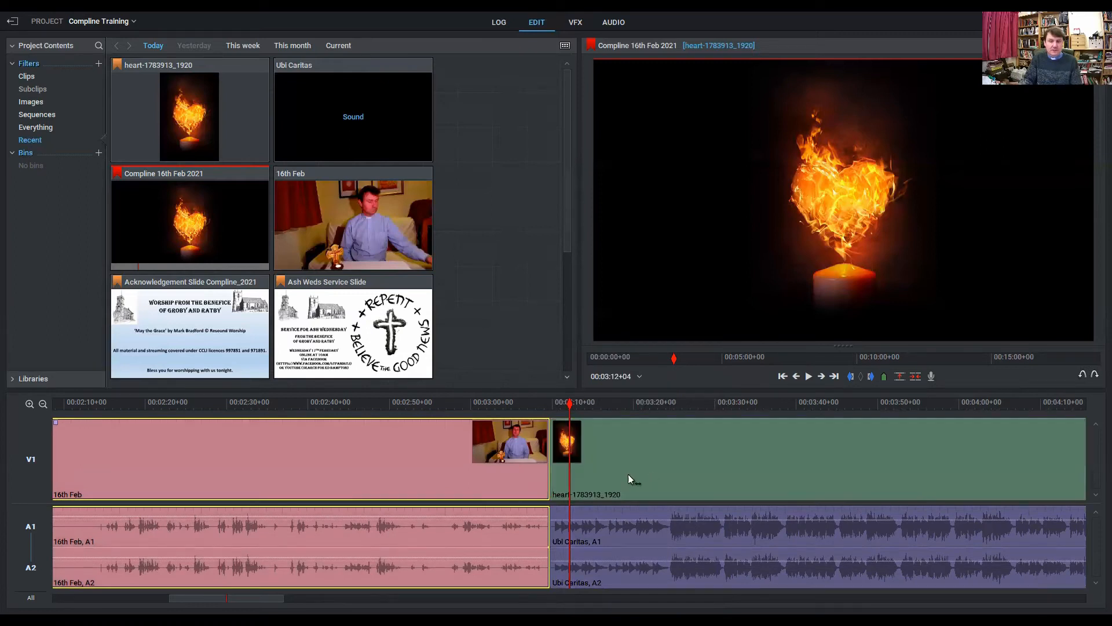
click(546, 465)
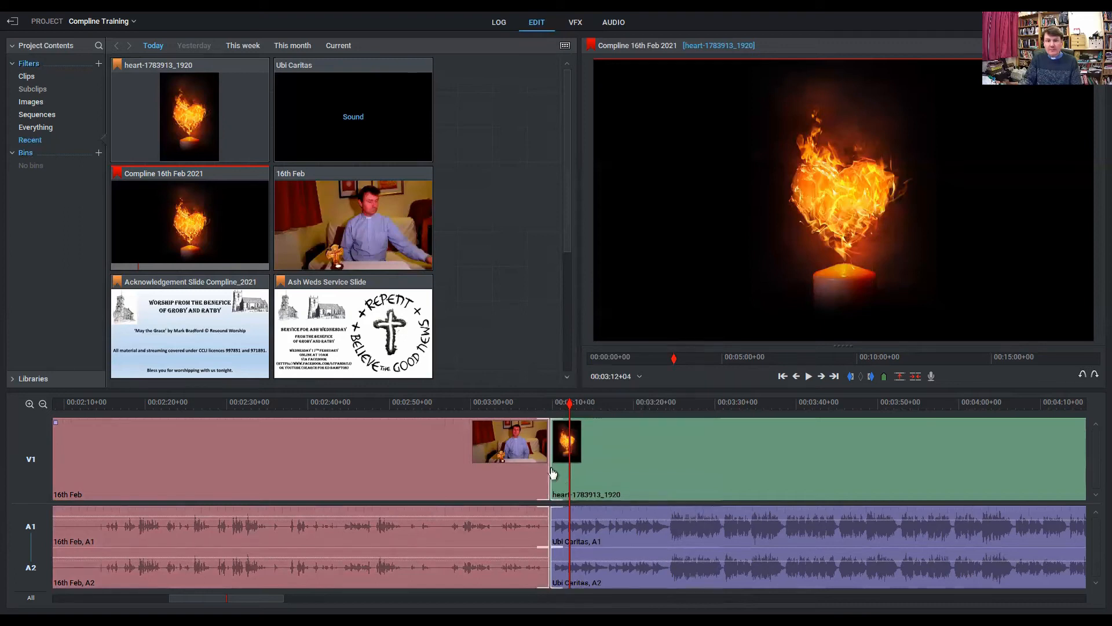
right_click(551, 467)
mouse_move(621, 382)
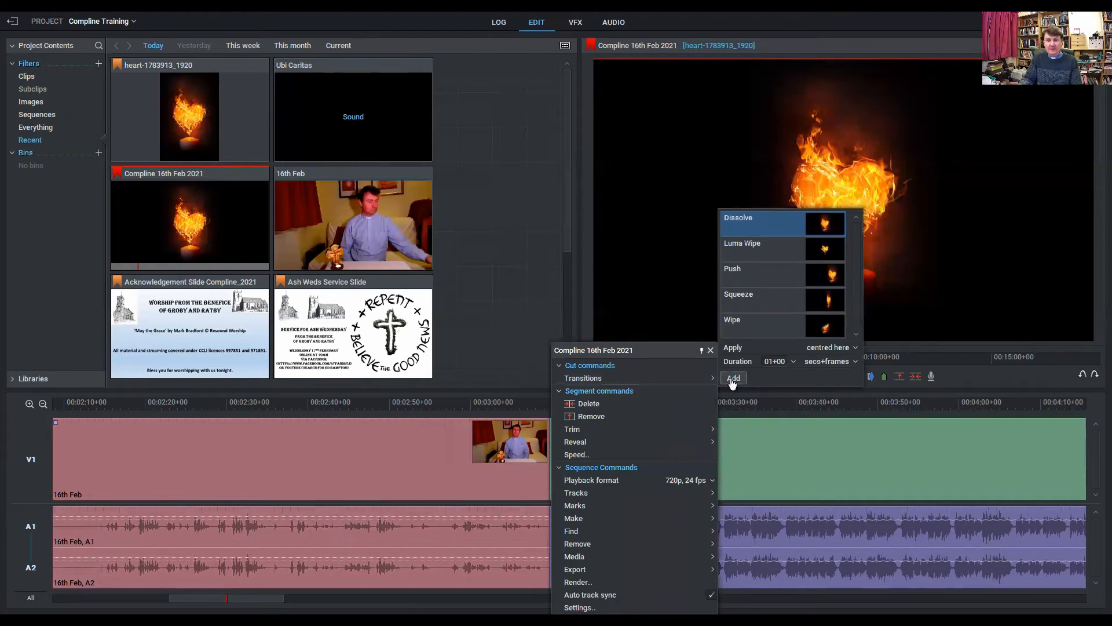
click(731, 379)
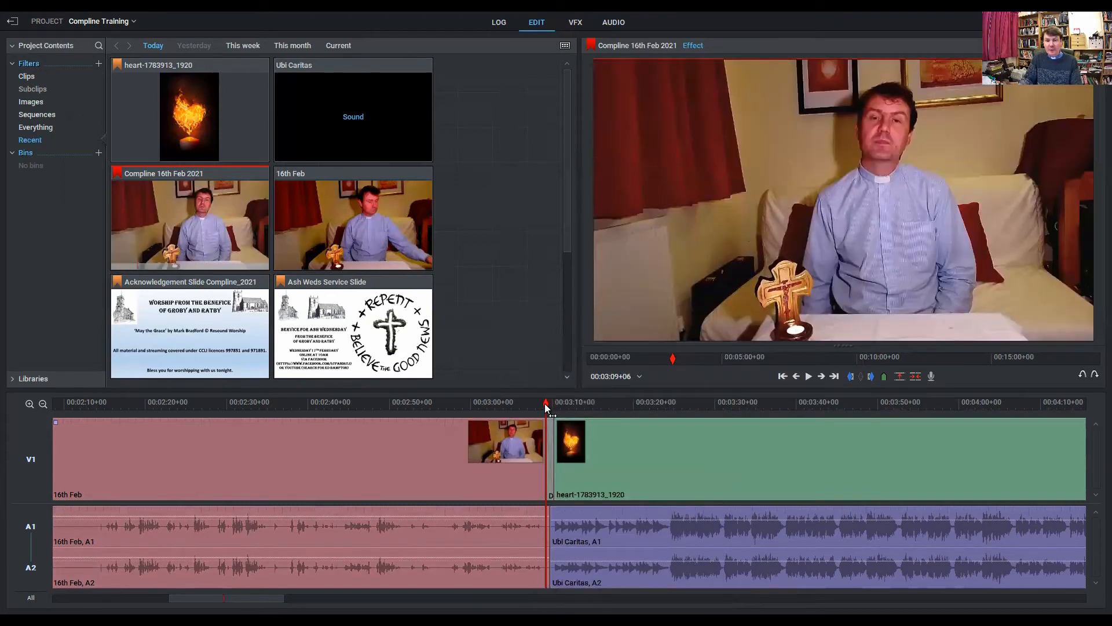
- Add a one-second centred audio crossfade between the first 16th Feb part and Ubi Caritas on A1 and A2
click(544, 403)
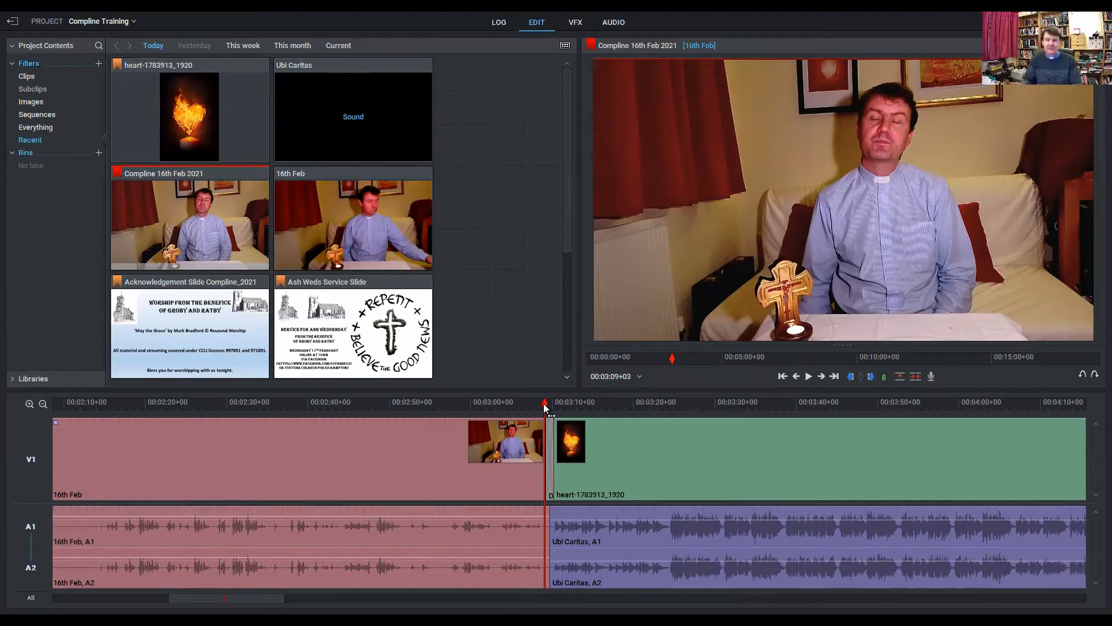
right_click(549, 548)
mouse_move(551, 548)
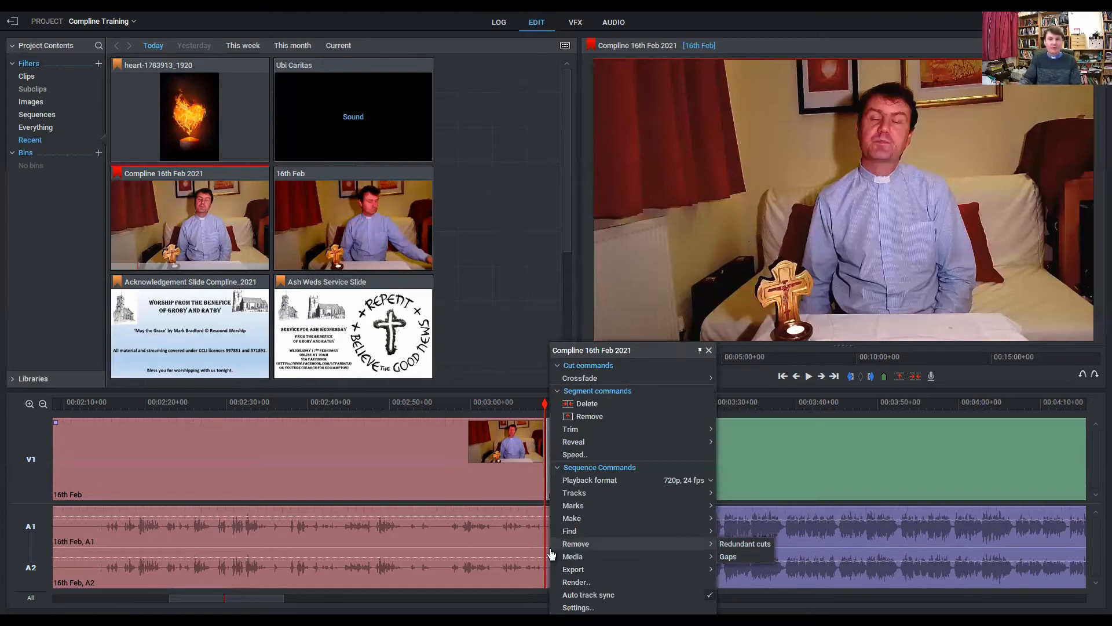
mouse_move(594, 379)
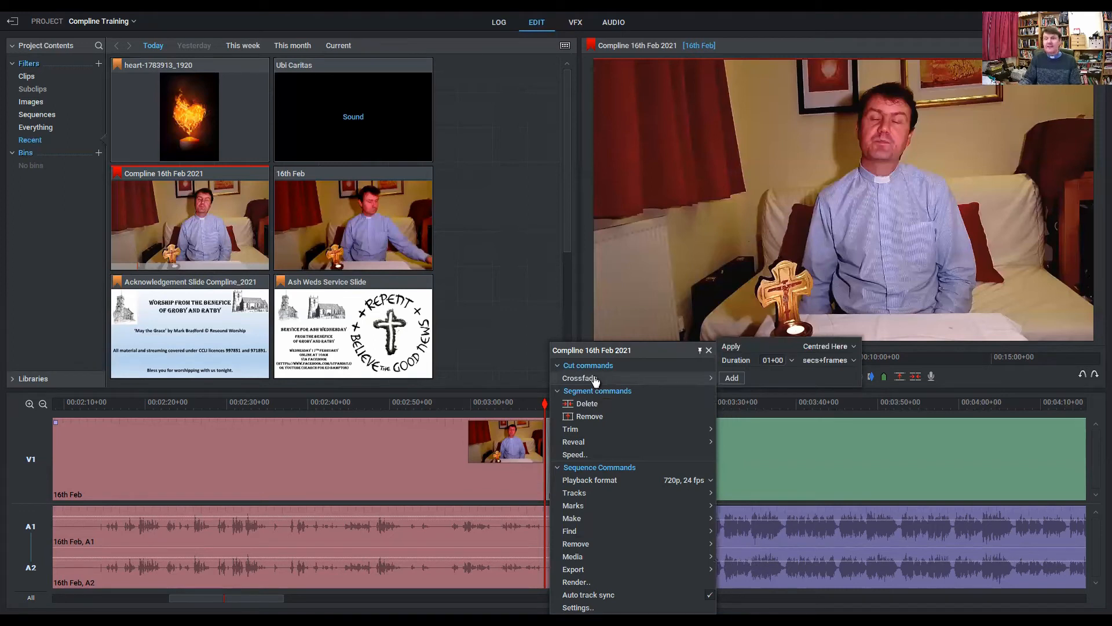
click(732, 378)
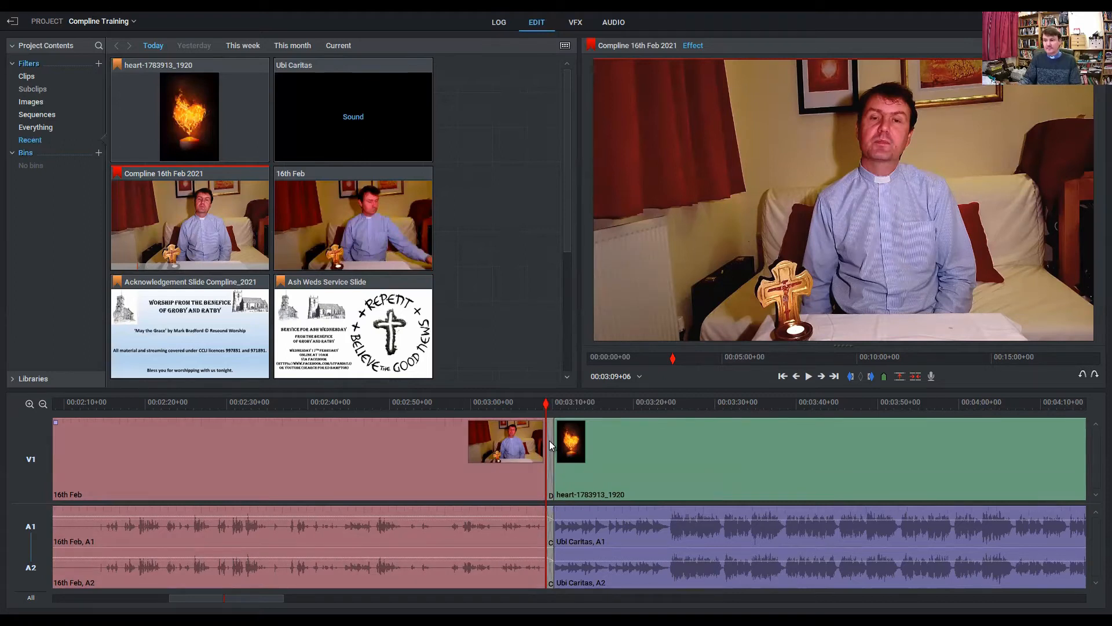
- Slide the first 16th Feb part back flush against the dissolve that ends the Compline With Rev Ed title slide
click(42, 404)
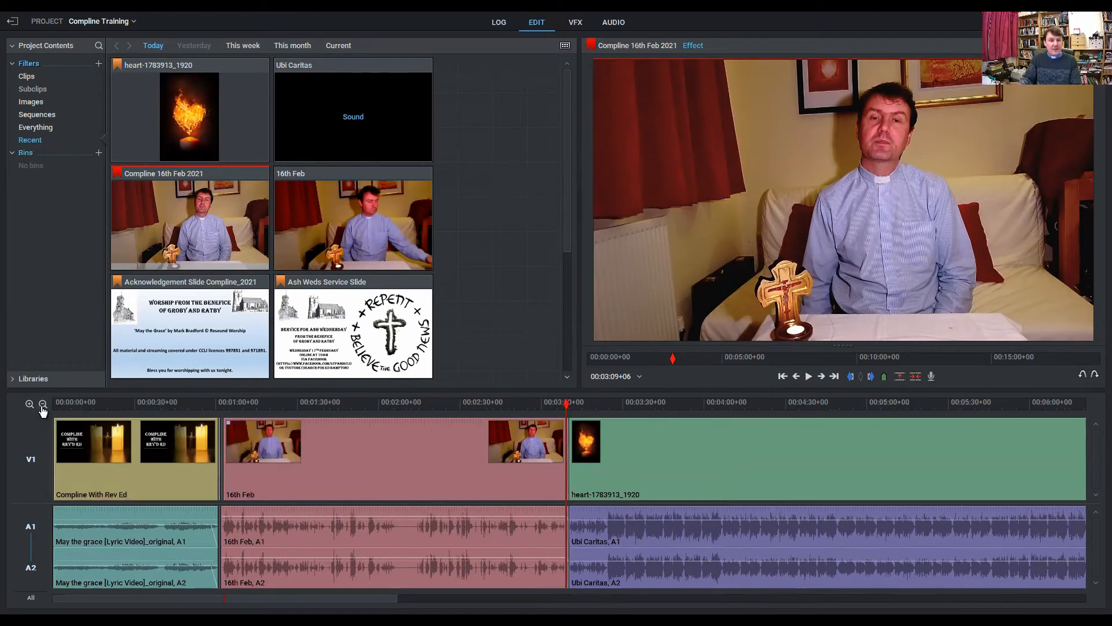
drag(564, 401, 192, 434)
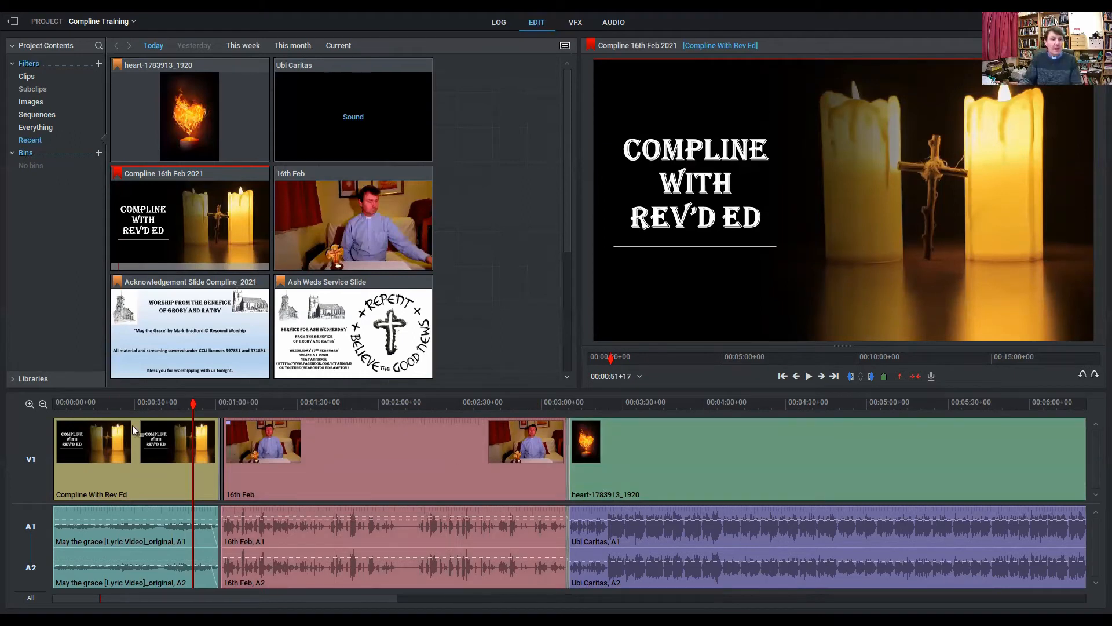
click(29, 403)
click(30, 404)
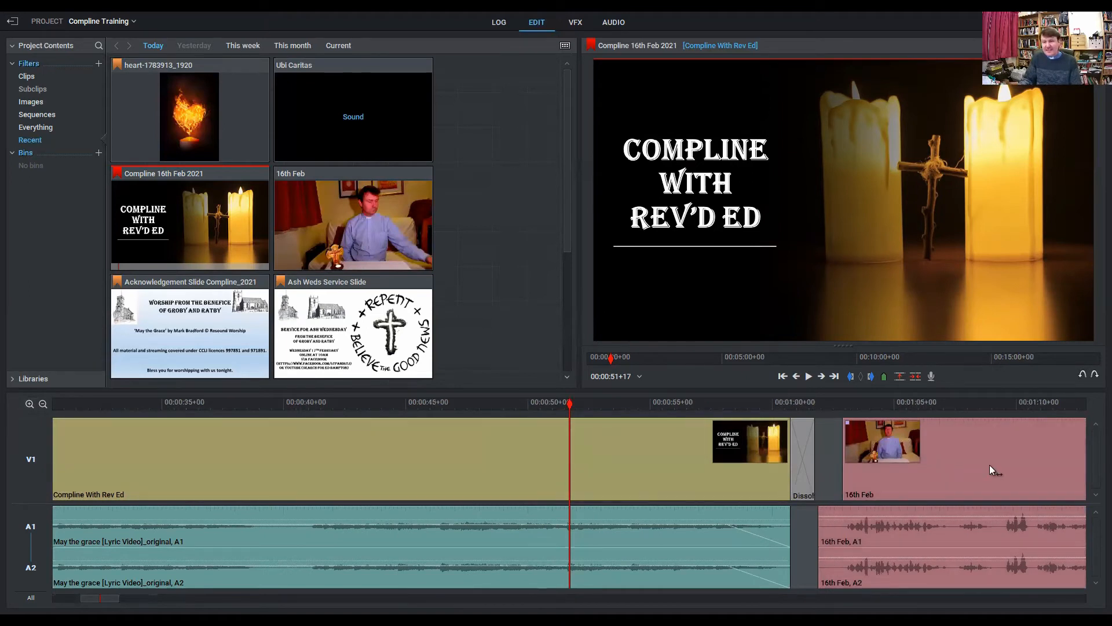
drag(986, 464, 957, 469)
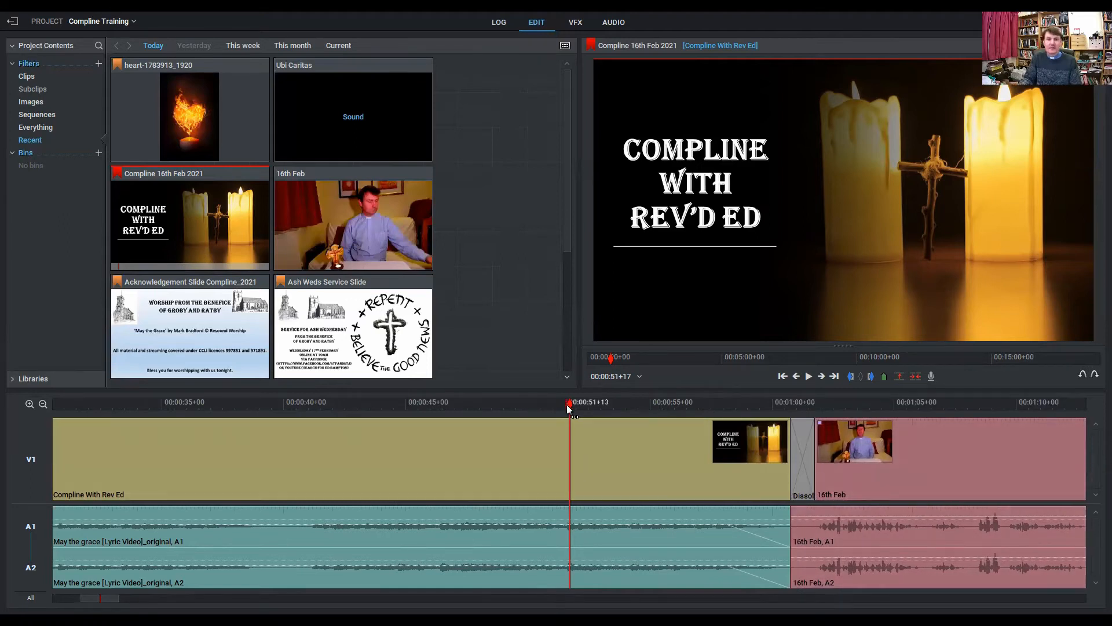
- Close the gap between the end of the first 16th Feb part and the transition into the heart image
drag(573, 409, 1087, 428)
click(799, 483)
click(878, 436)
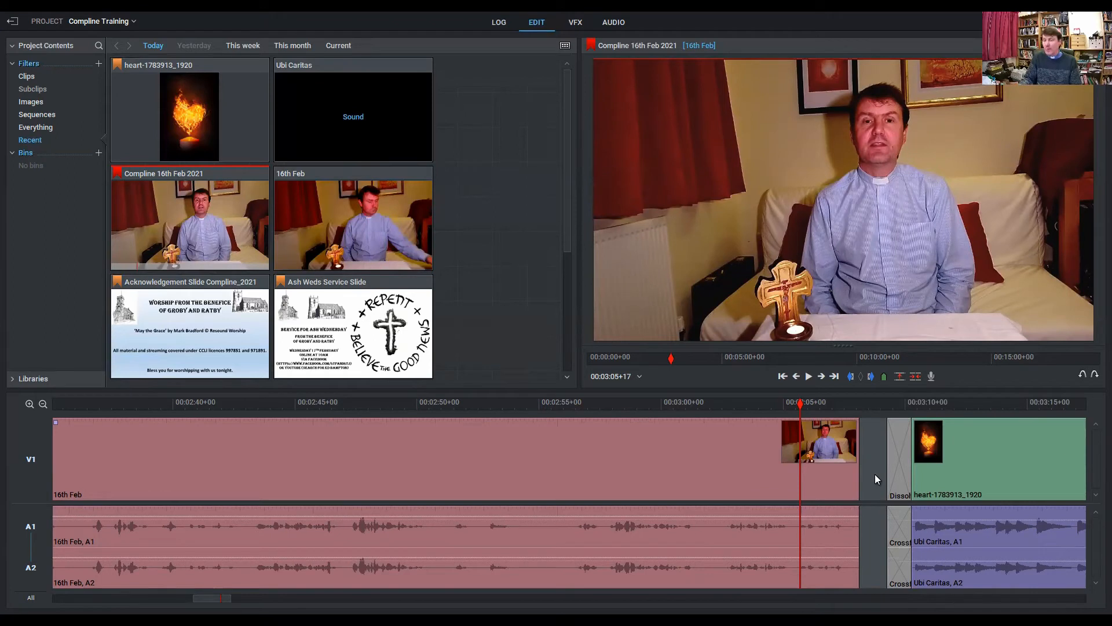
right_click(876, 479)
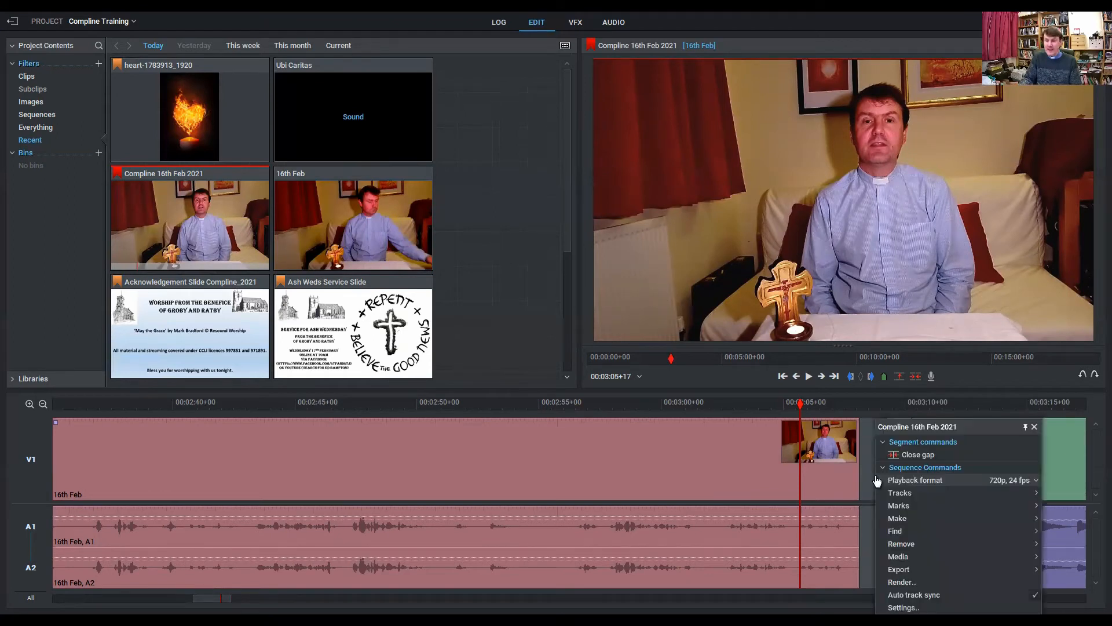
click(896, 454)
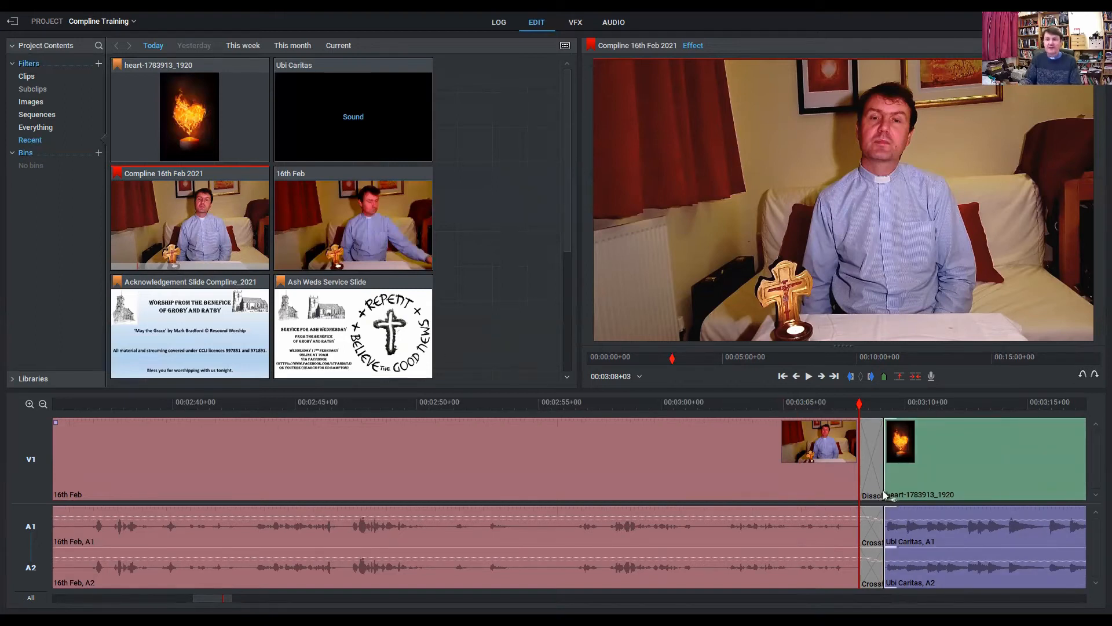
- Slide the second 16th Feb part earlier so that it starts flush against the end of the heart image
click(42, 404)
click(42, 404)
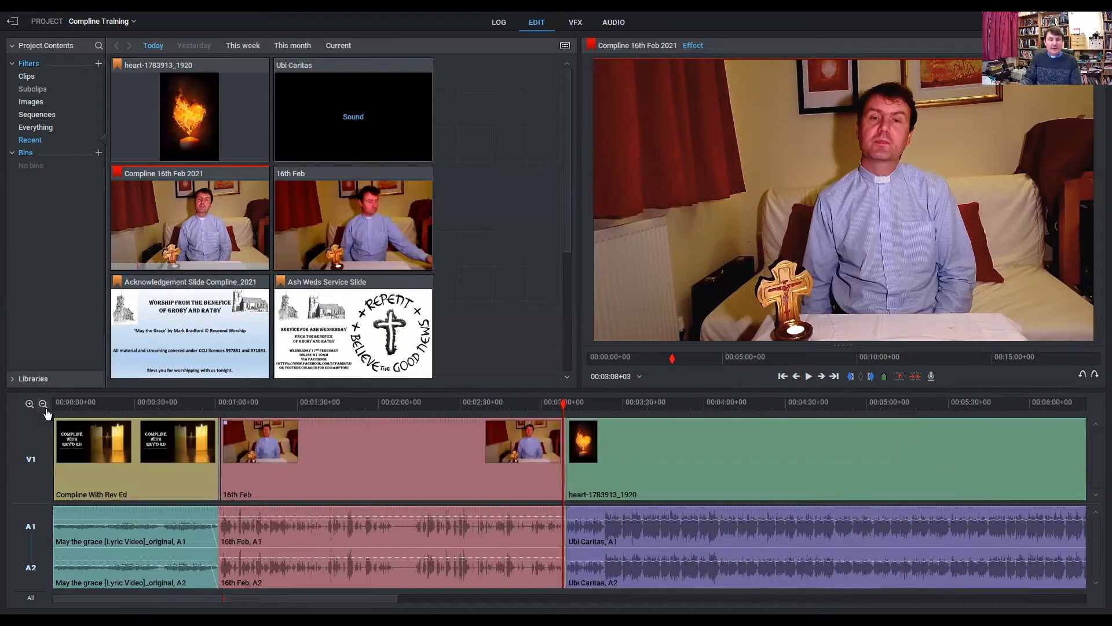
click(42, 404)
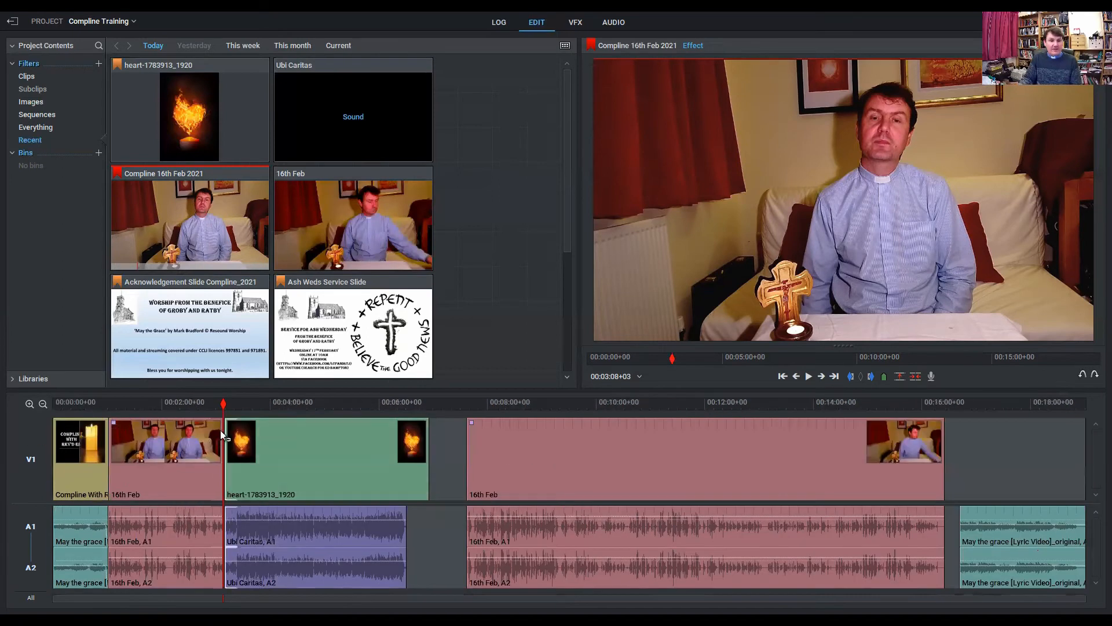
drag(236, 413, 453, 458)
drag(616, 475, 576, 480)
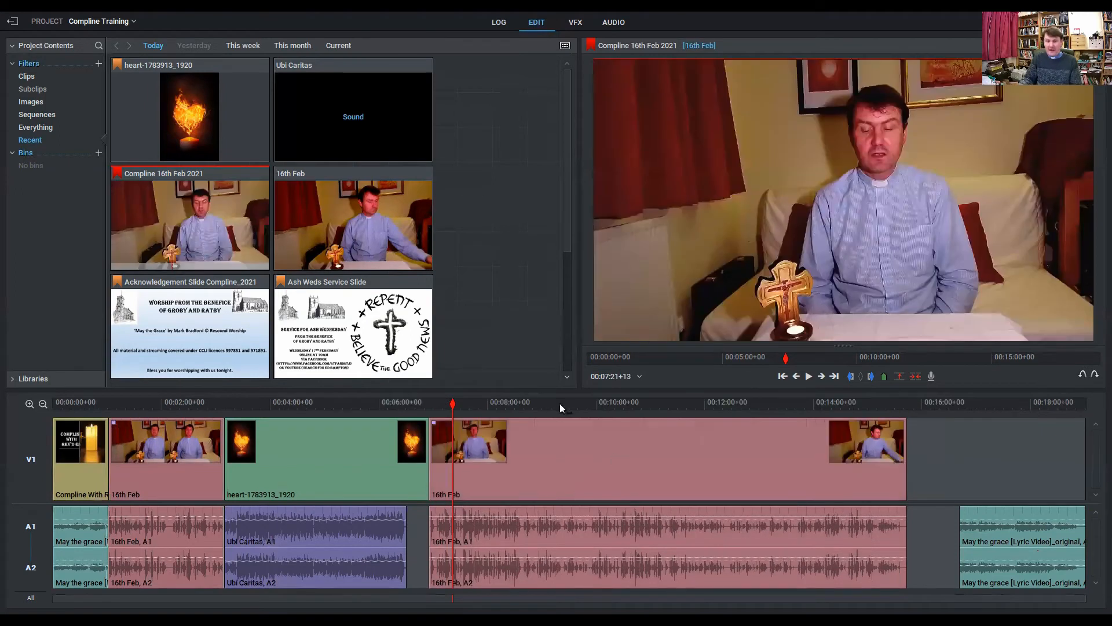
- Trim the heart image to the end of Ubi Caritas at about 6:30 and move the second 16th Feb part flush against both
drag(453, 402, 429, 408)
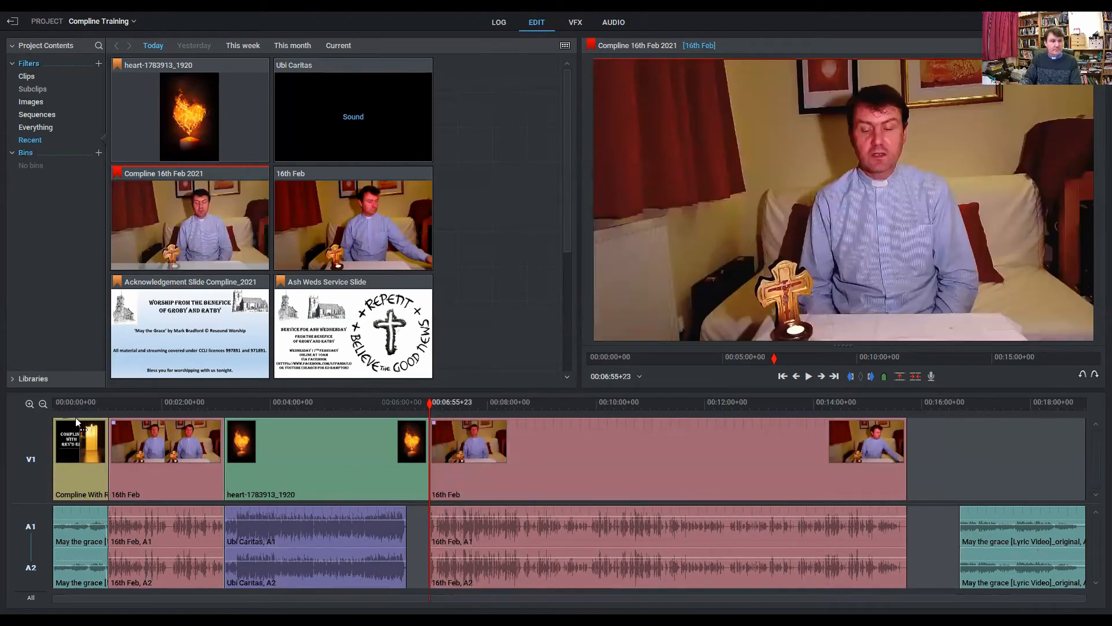
click(29, 403)
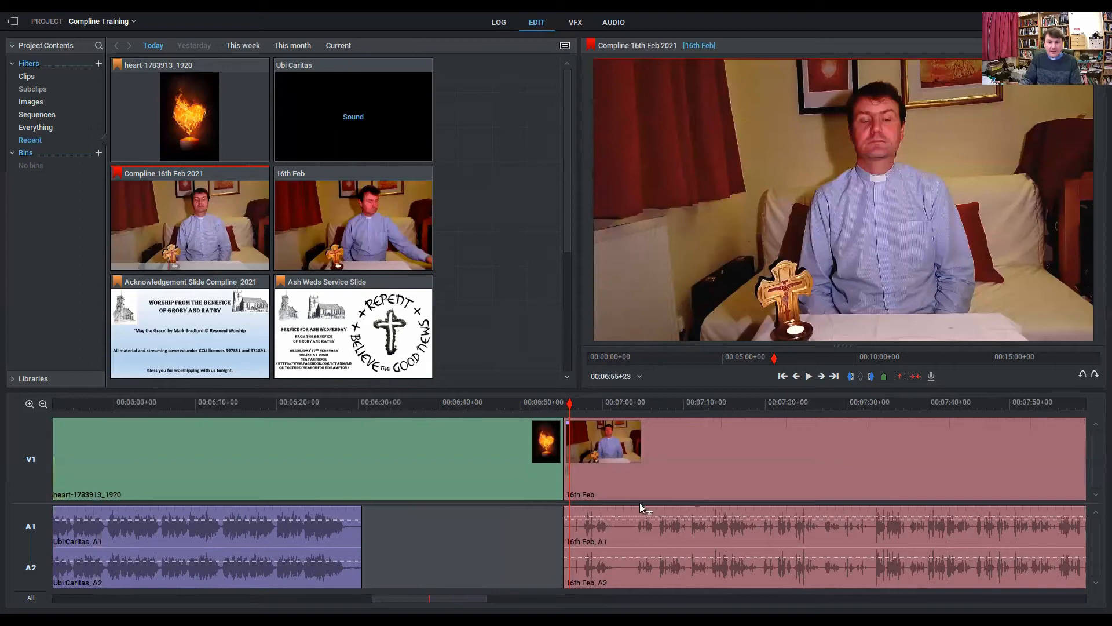
drag(699, 494, 551, 506)
drag(541, 510, 510, 529)
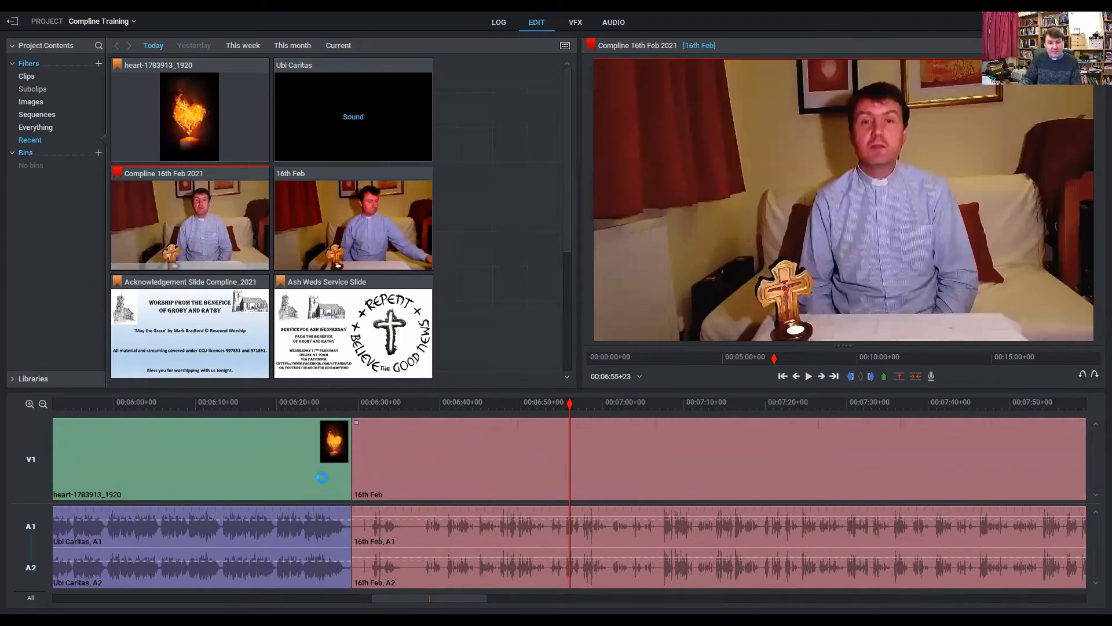
drag(322, 478, 362, 467)
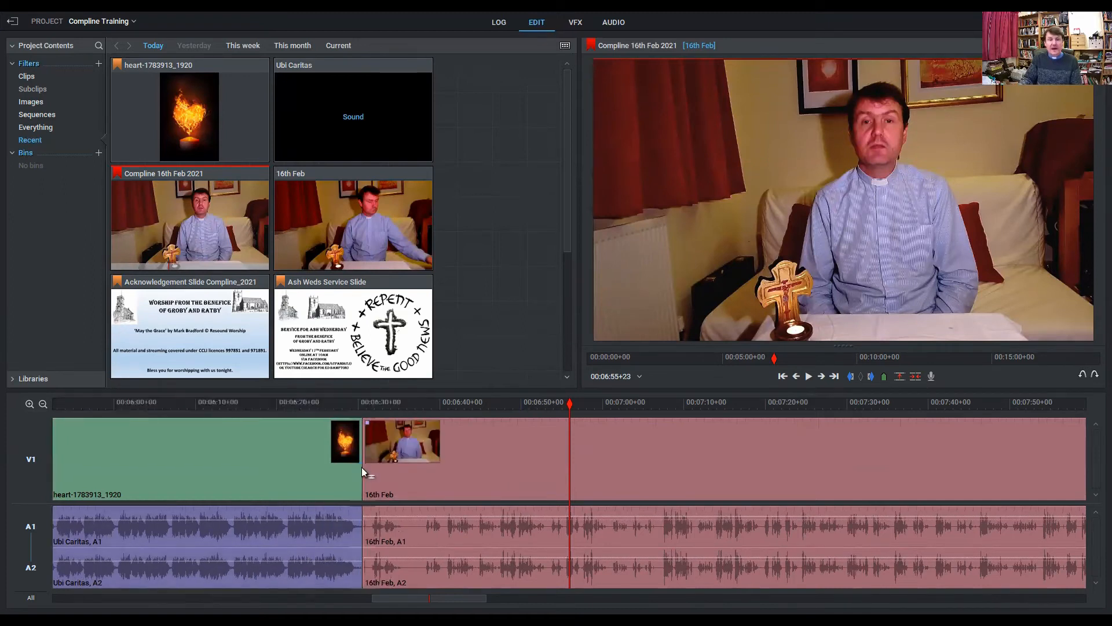
- Add a one-second centred Dissolve and a matching audio crossfade where the heart image and Ubi Caritas meet the second 16th Feb part
right_click(363, 468)
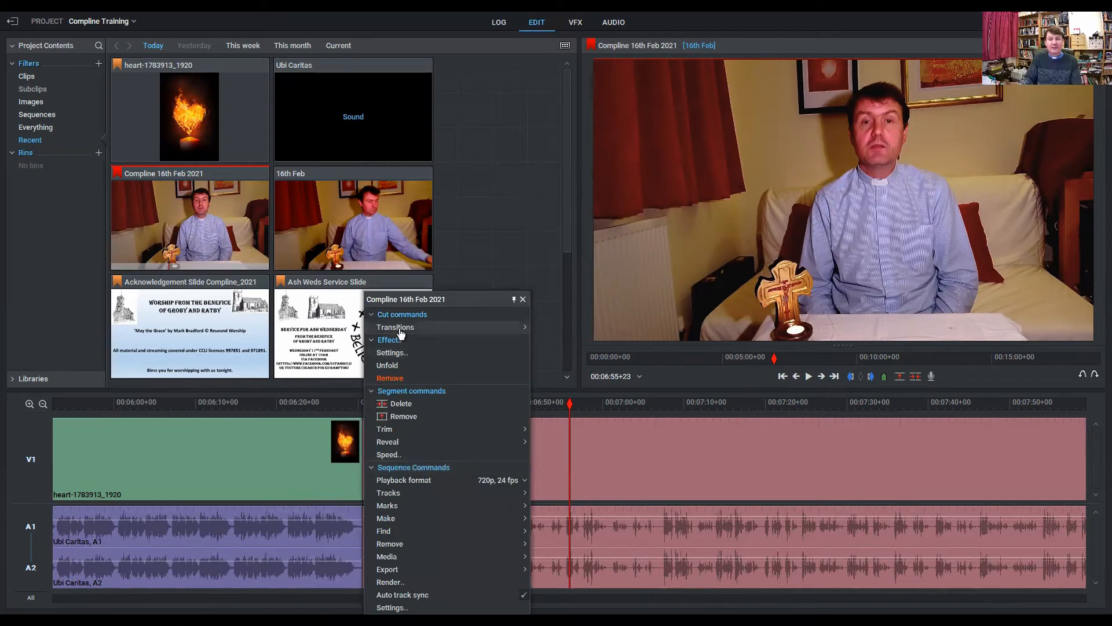
mouse_move(401, 331)
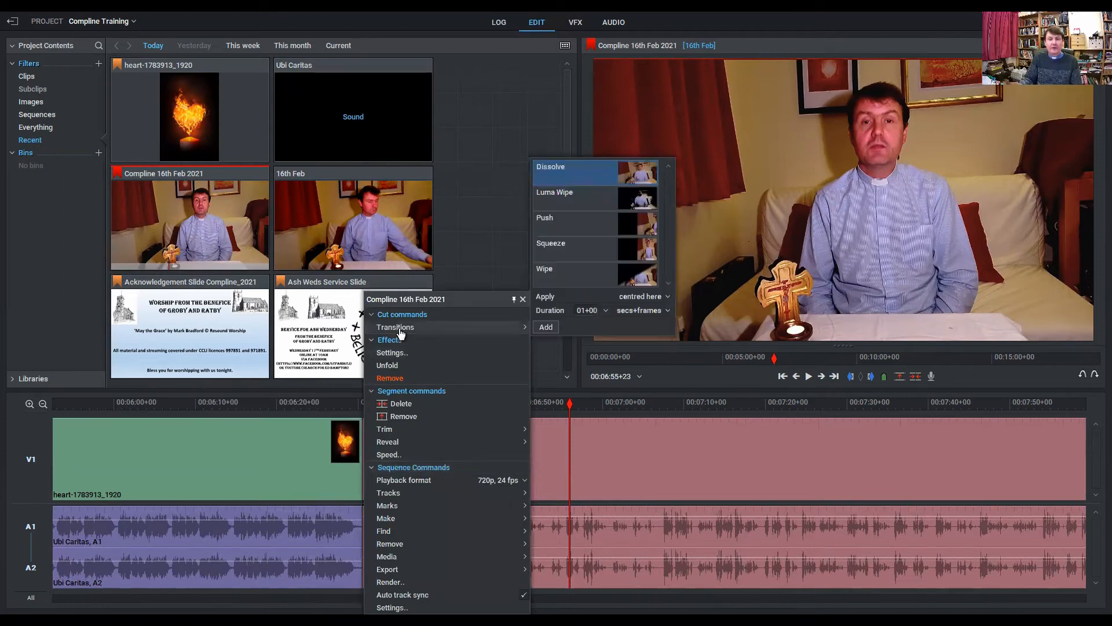
click(544, 328)
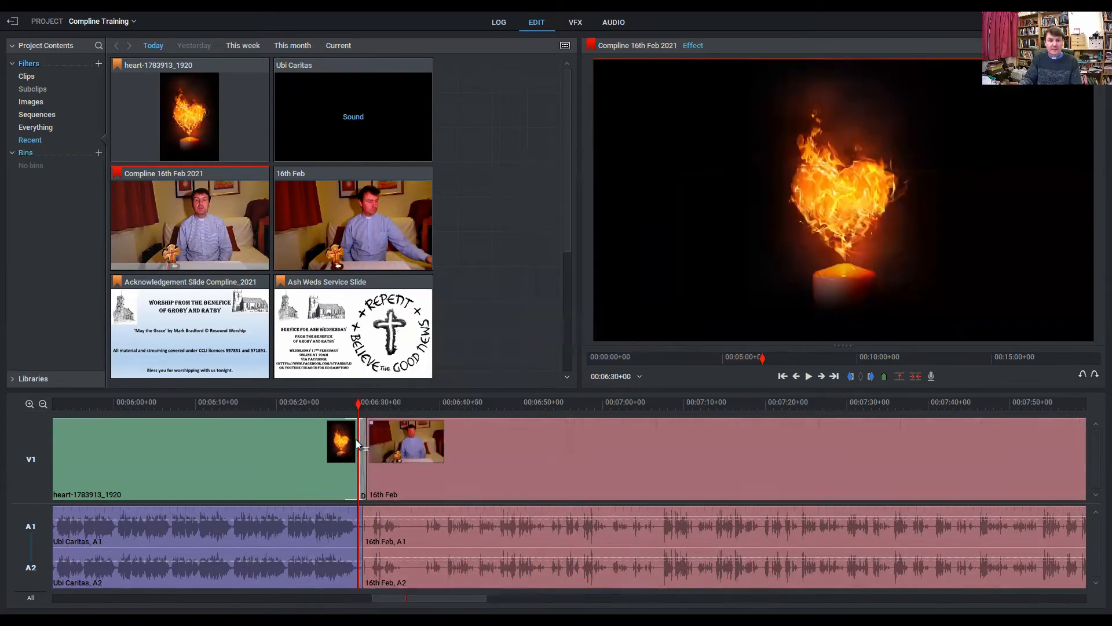
right_click(362, 524)
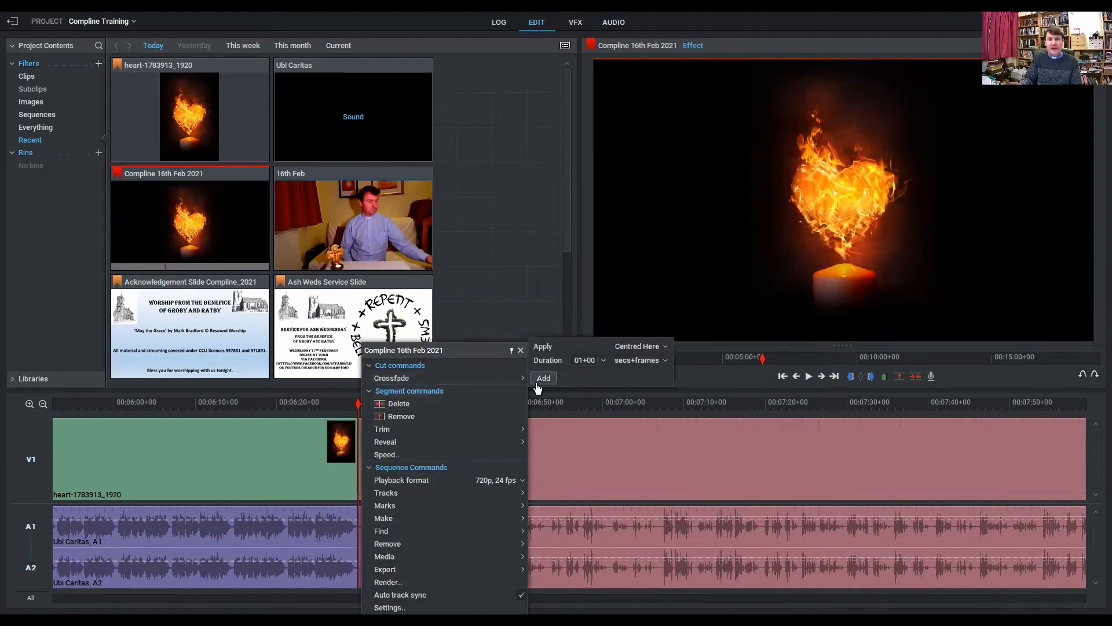
click(540, 378)
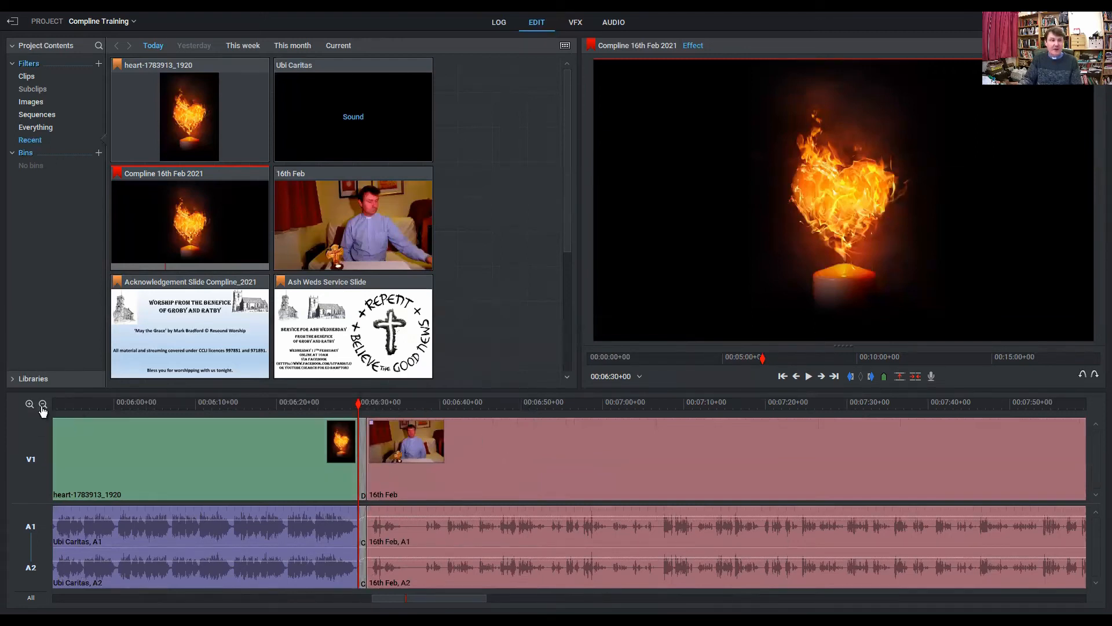
- Close the gap between the dissolve after the first 16th Feb part and the start of the heart image
click(43, 404)
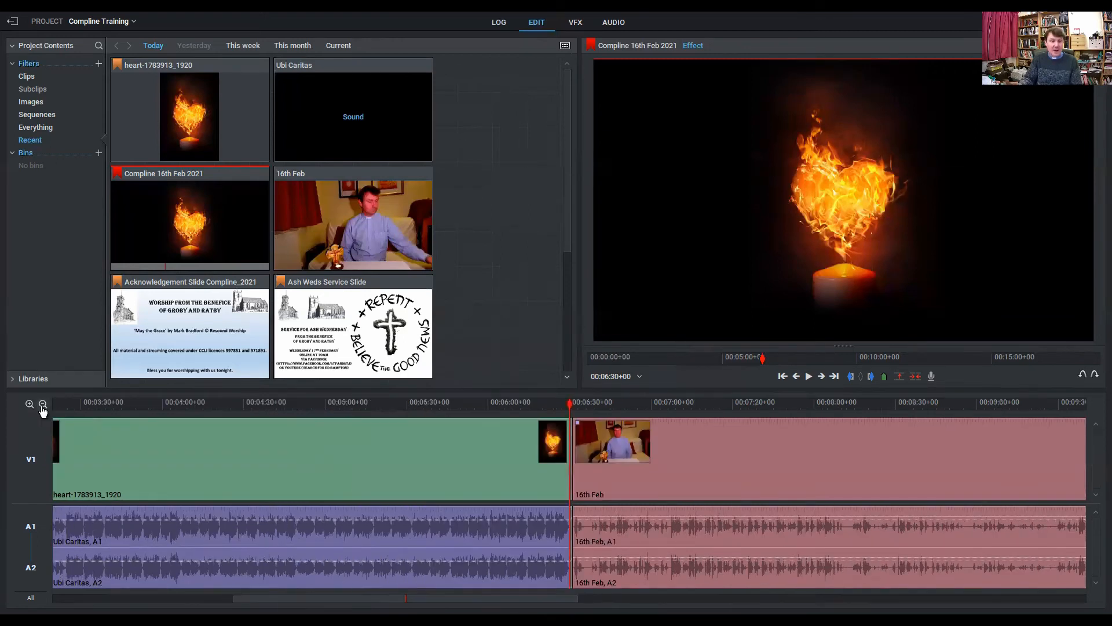
click(43, 404)
drag(406, 405, 223, 407)
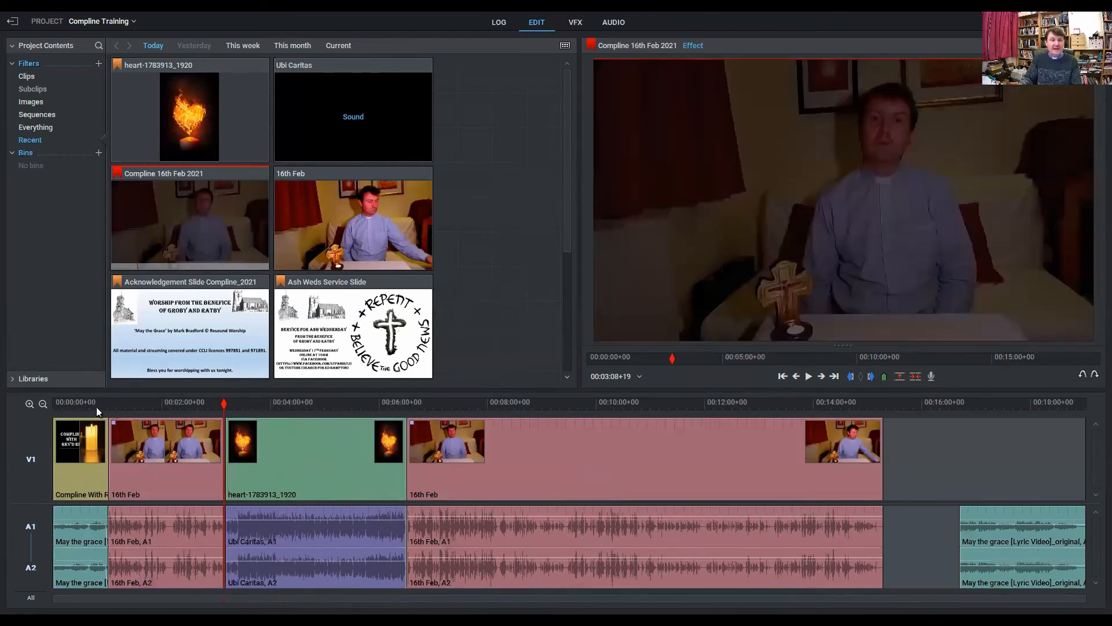
click(29, 403)
click(30, 403)
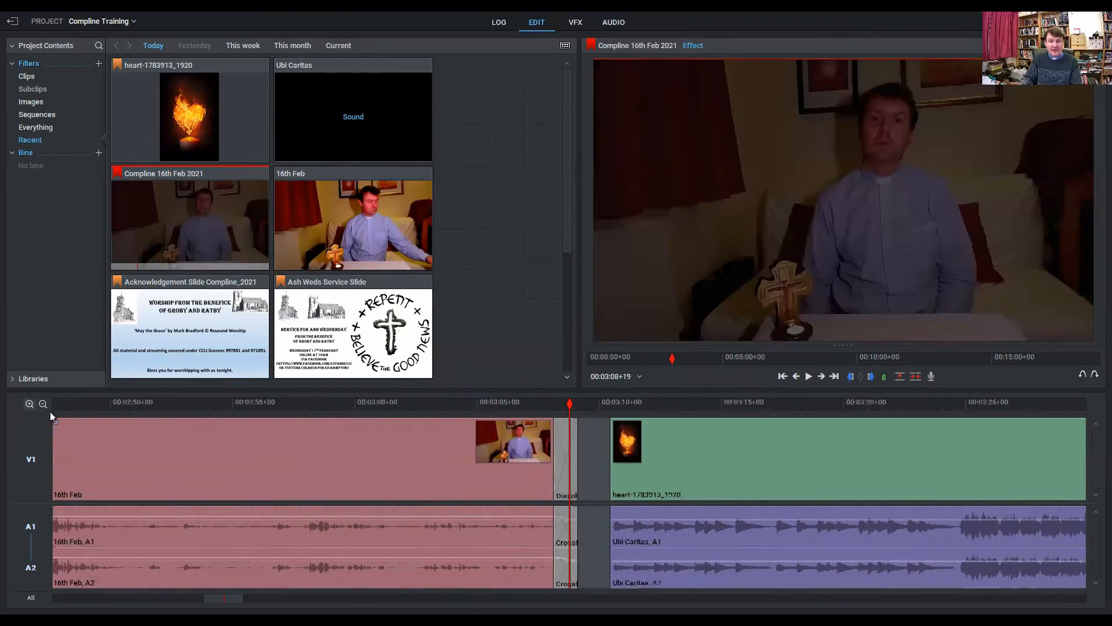
right_click(595, 458)
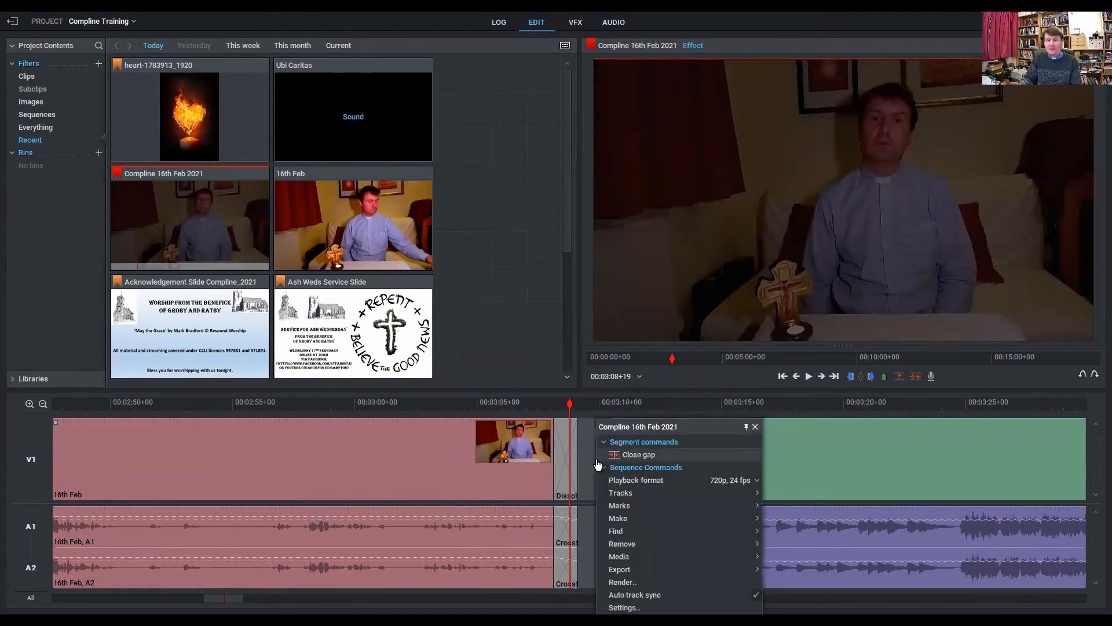
click(655, 455)
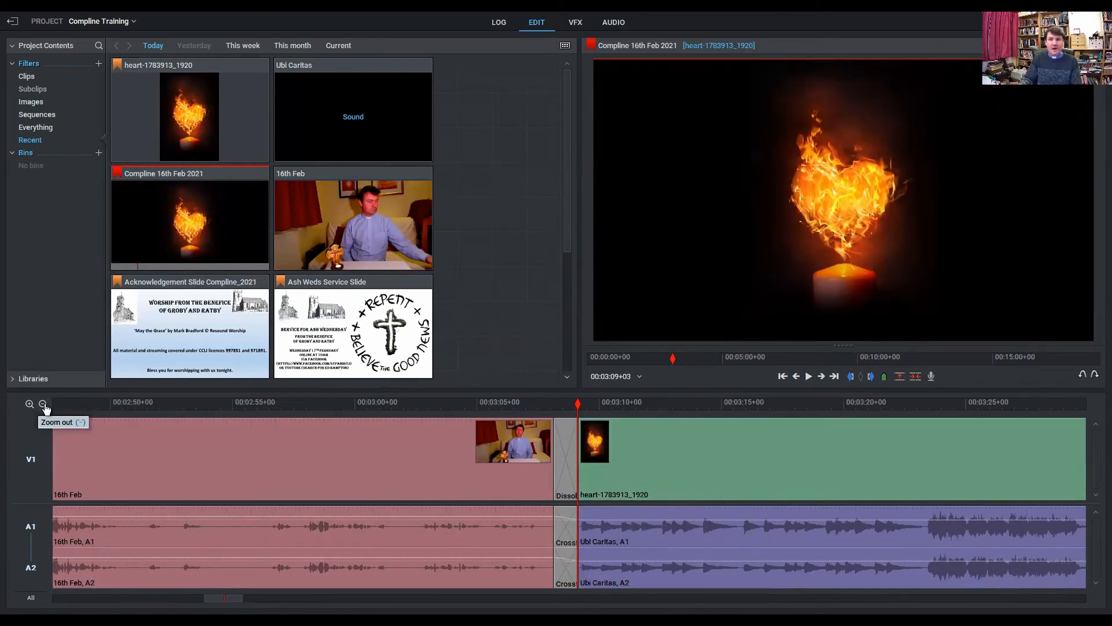
- Apply the 3D DVE effect to the heart image clip
drag(578, 404, 772, 429)
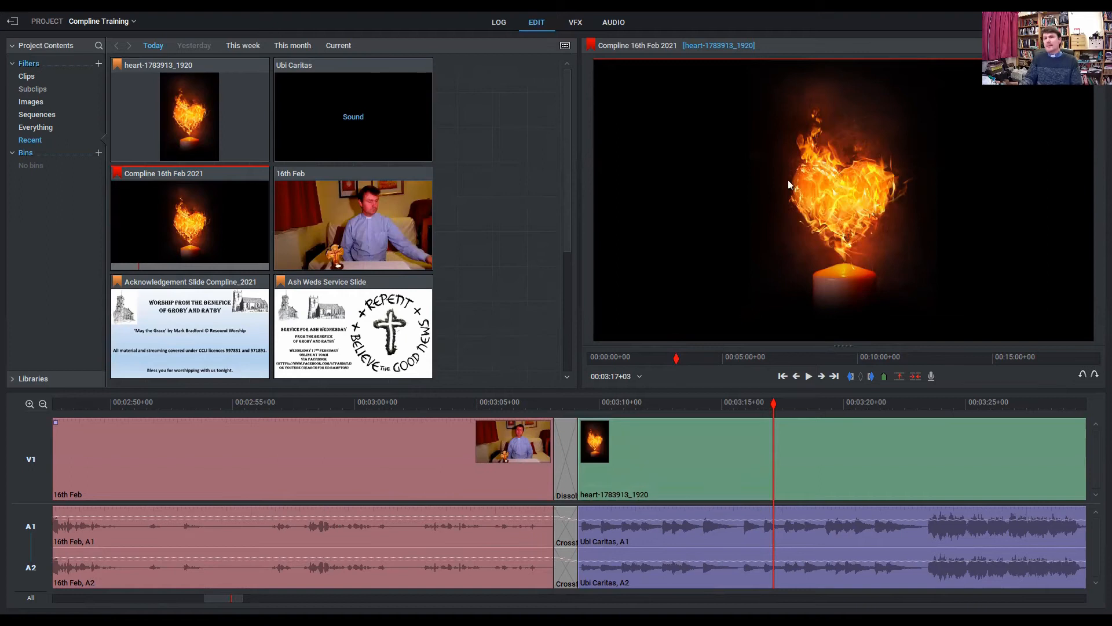
click(576, 23)
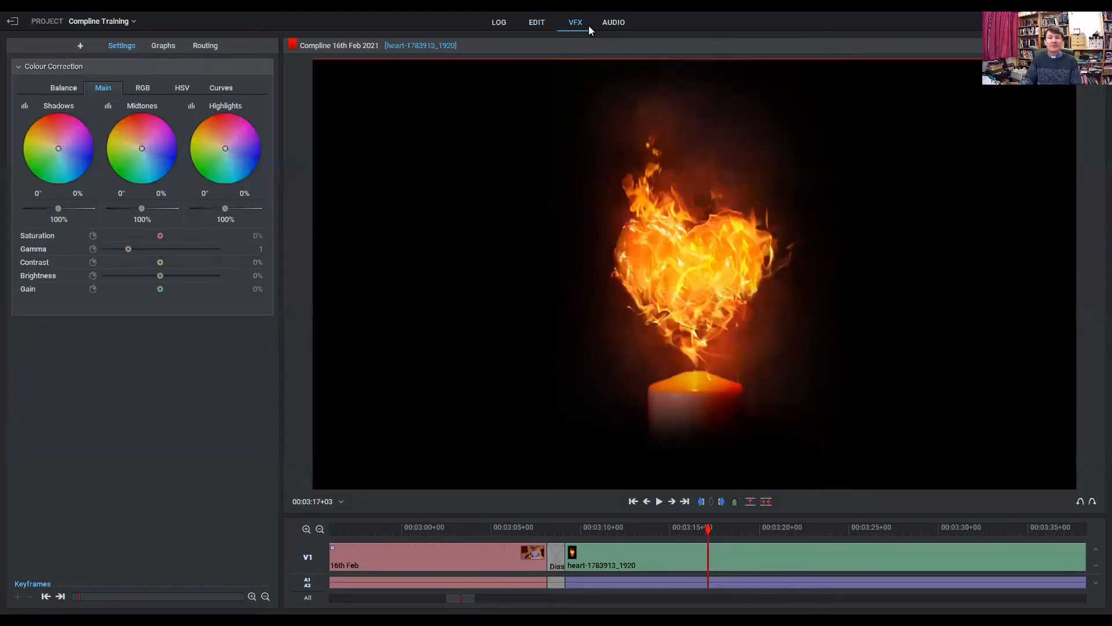
click(81, 48)
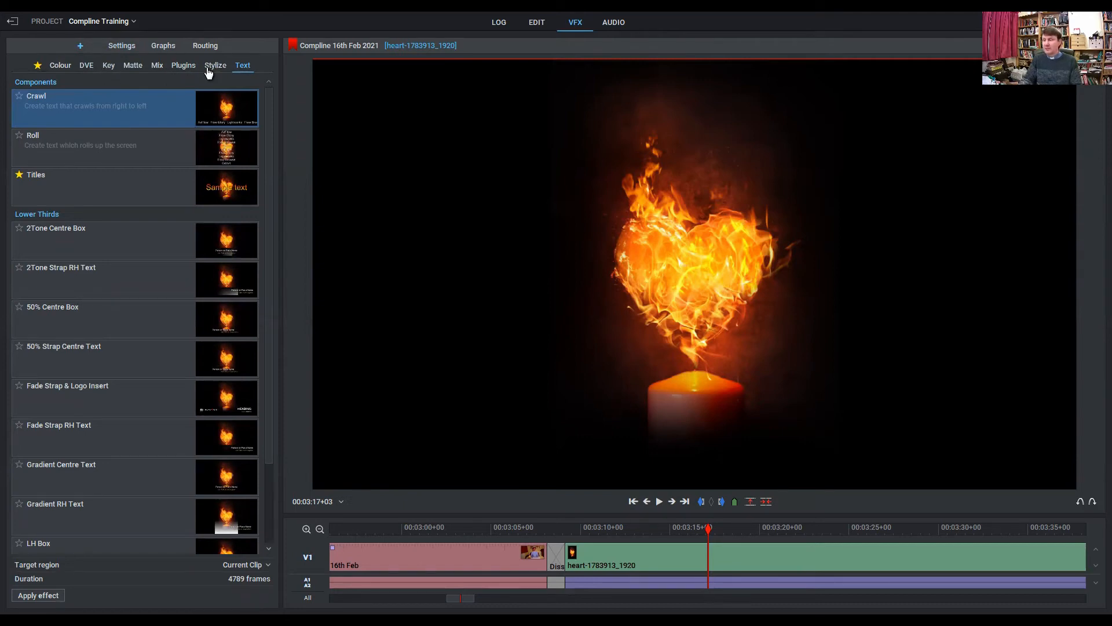
click(85, 66)
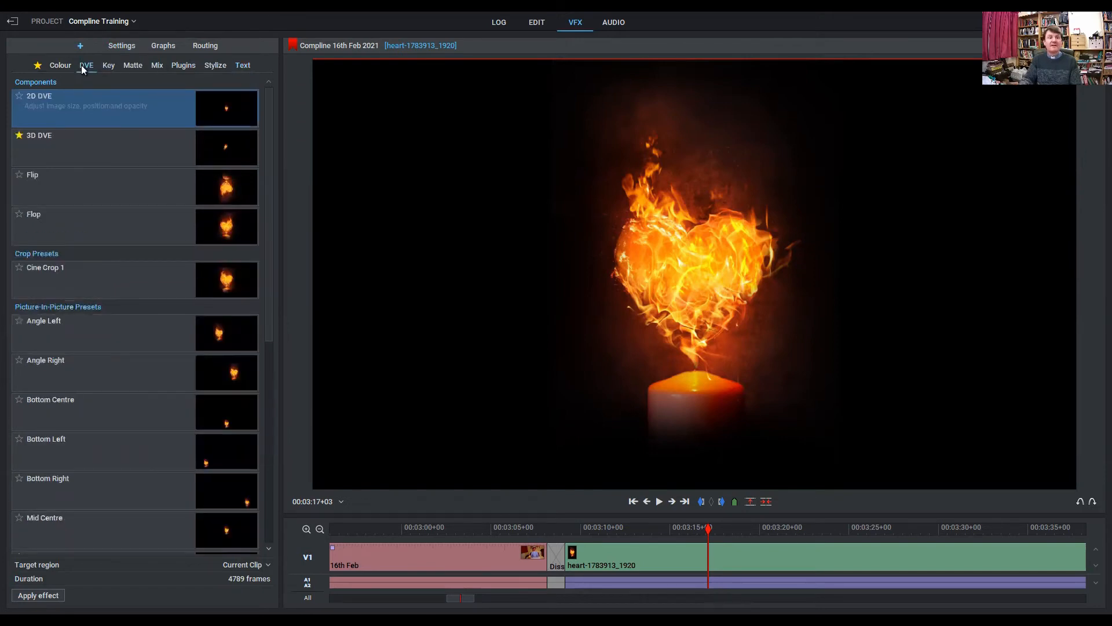
double_click(68, 156)
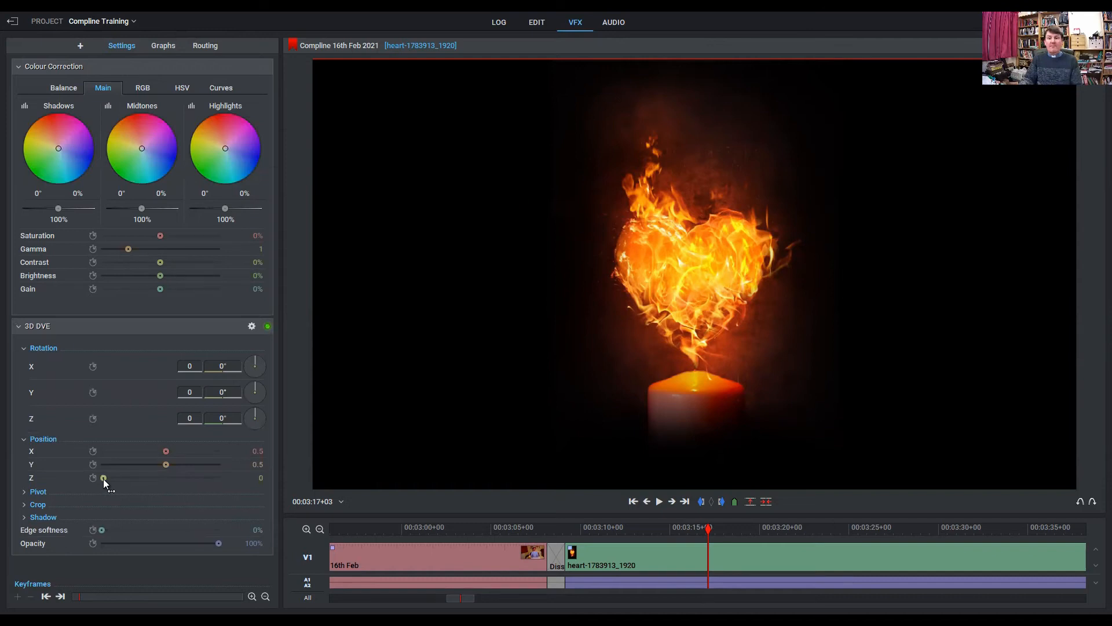
- Enlarge the heart image with a Z position of -0.8 and shift it sideways to an X position of about 0.693
drag(104, 479, 103, 479)
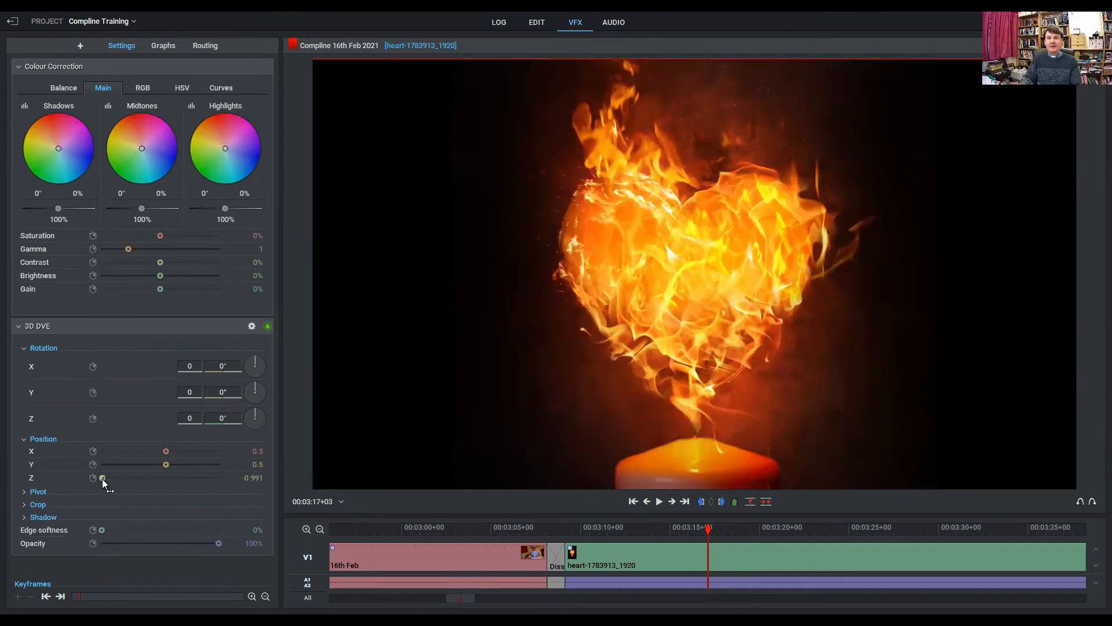
click(262, 477)
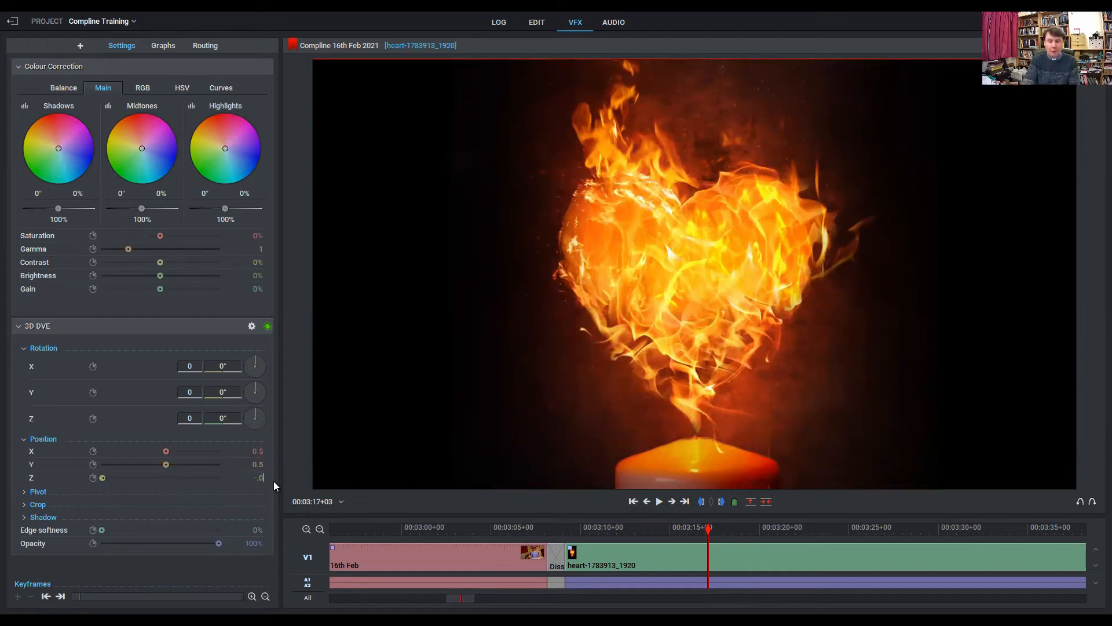
text(8)
key(Return)
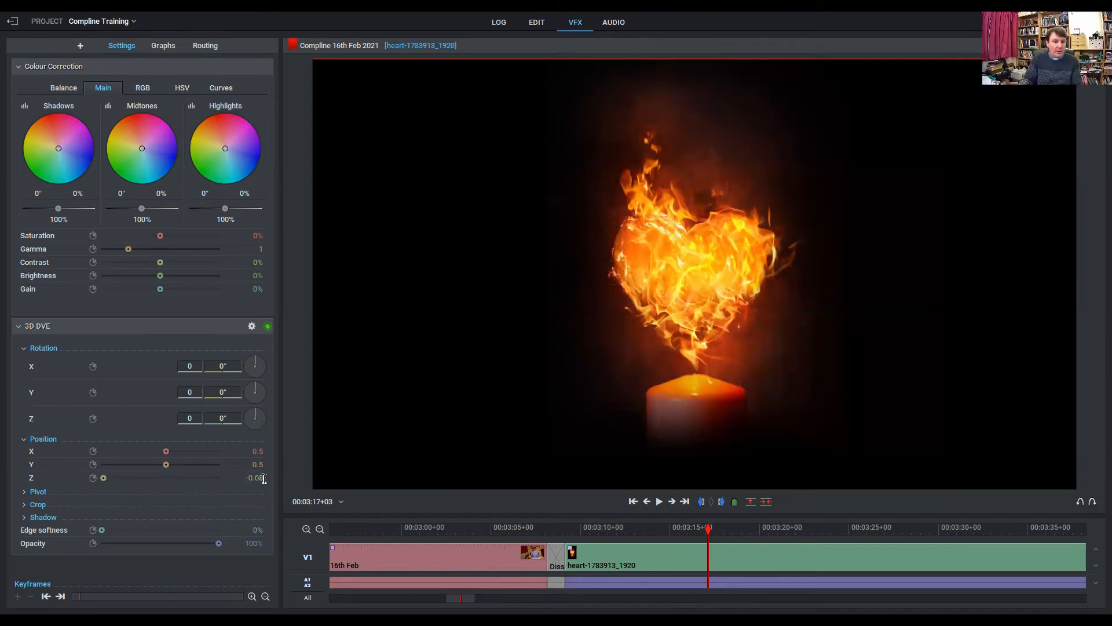
key(BackSpace)
key(BackSpace)
text(8)
key(Return)
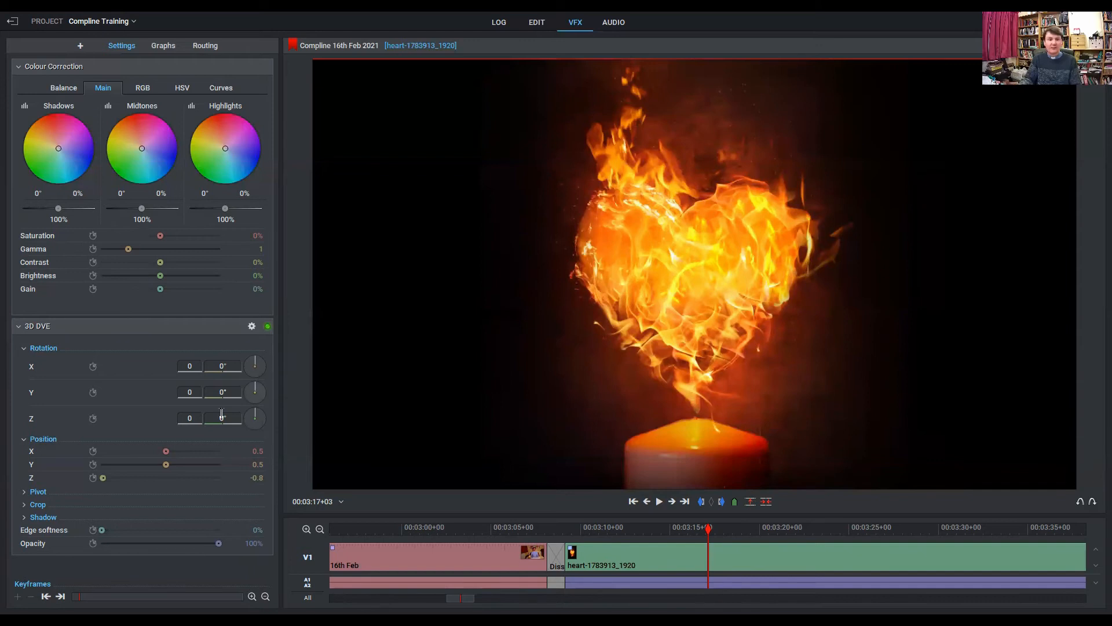
drag(167, 452, 169, 457)
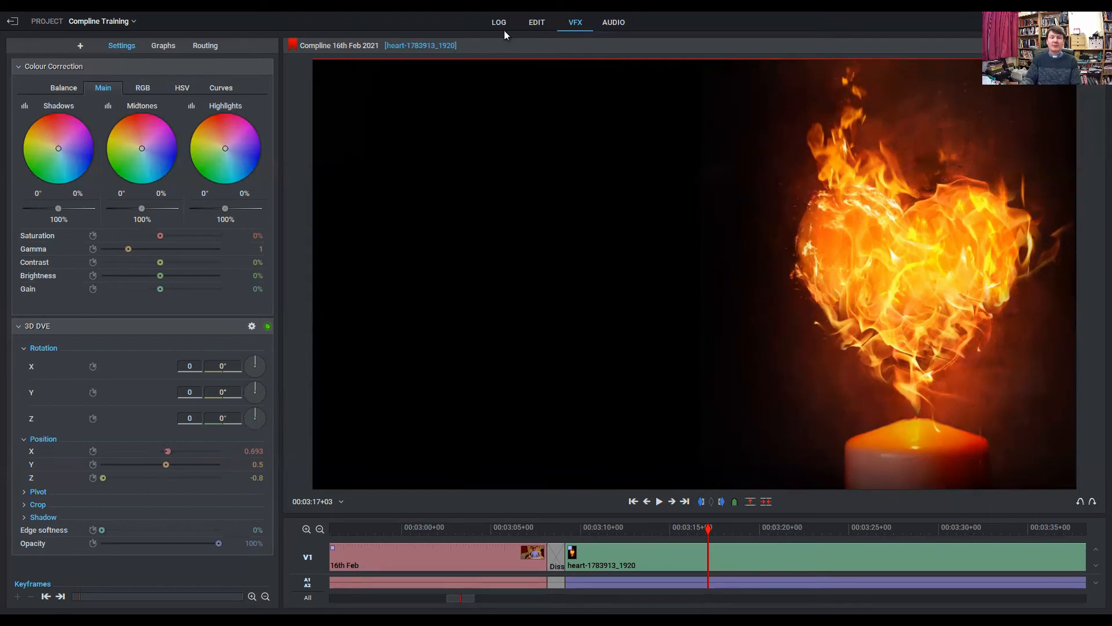
- Play the start of Ubi Caritas to find where the singing begins and set a mark there at 00:03:22+11
click(538, 24)
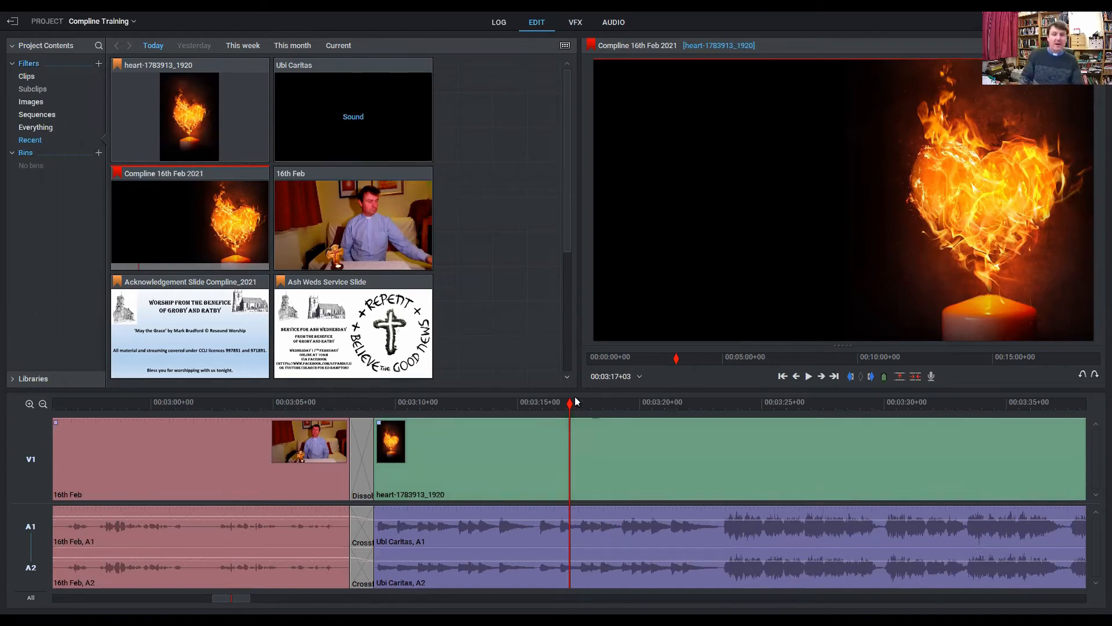
drag(570, 405, 484, 406)
click(392, 424)
click(379, 416)
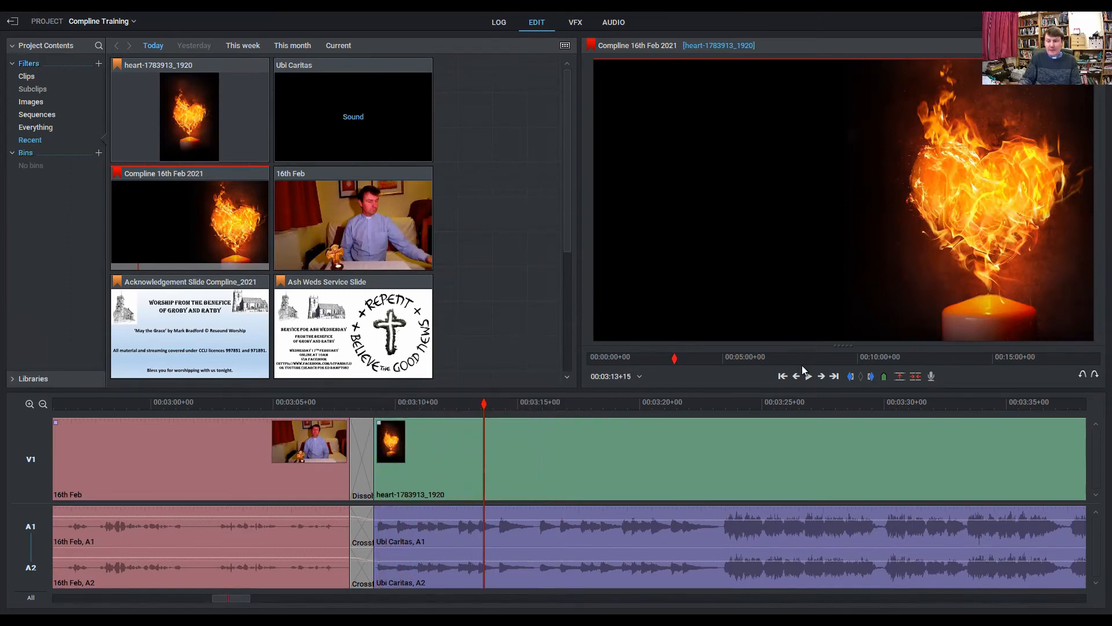
click(809, 378)
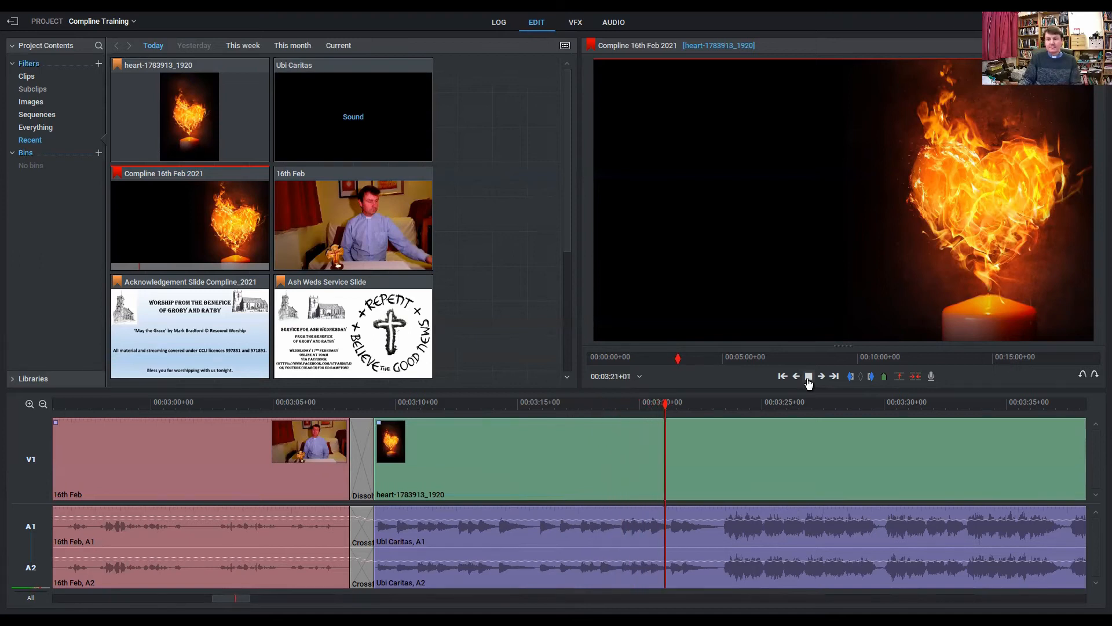
click(808, 378)
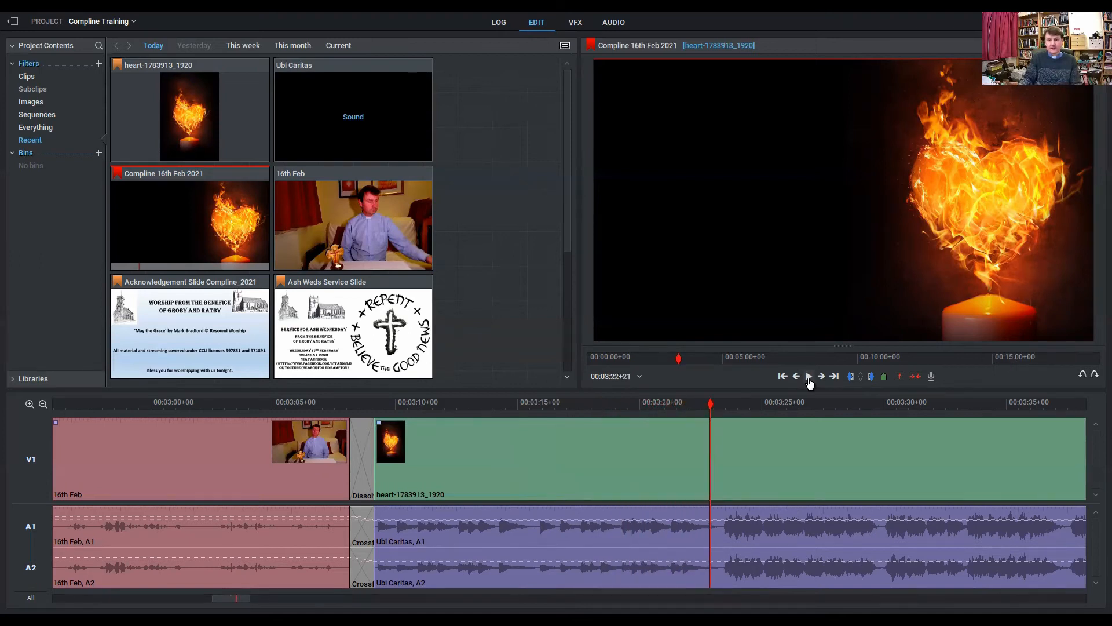
drag(709, 402, 699, 402)
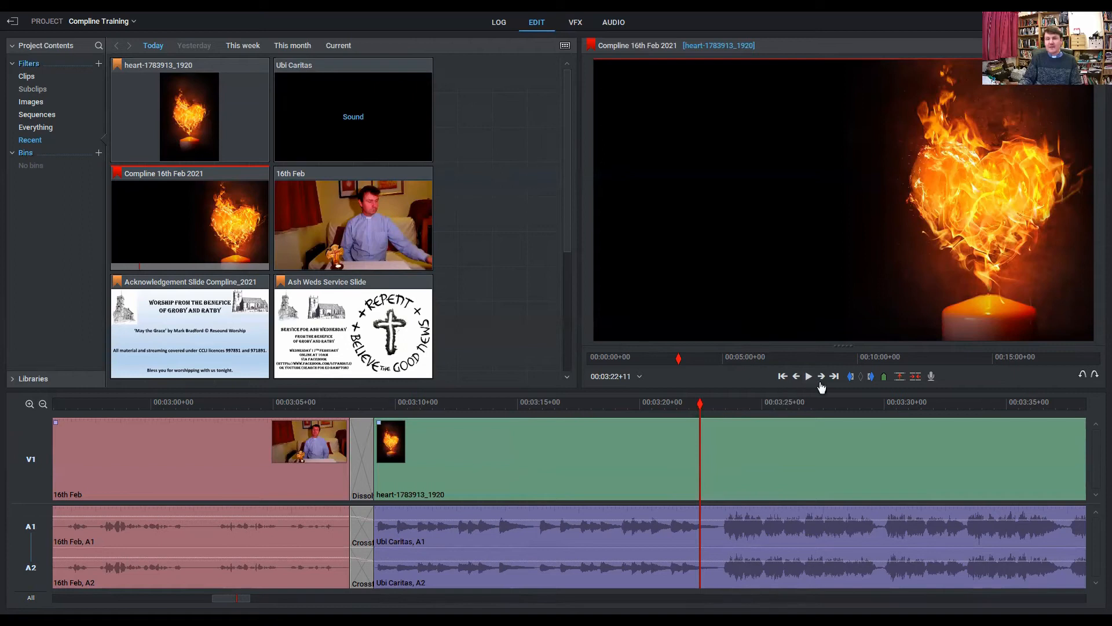
click(852, 380)
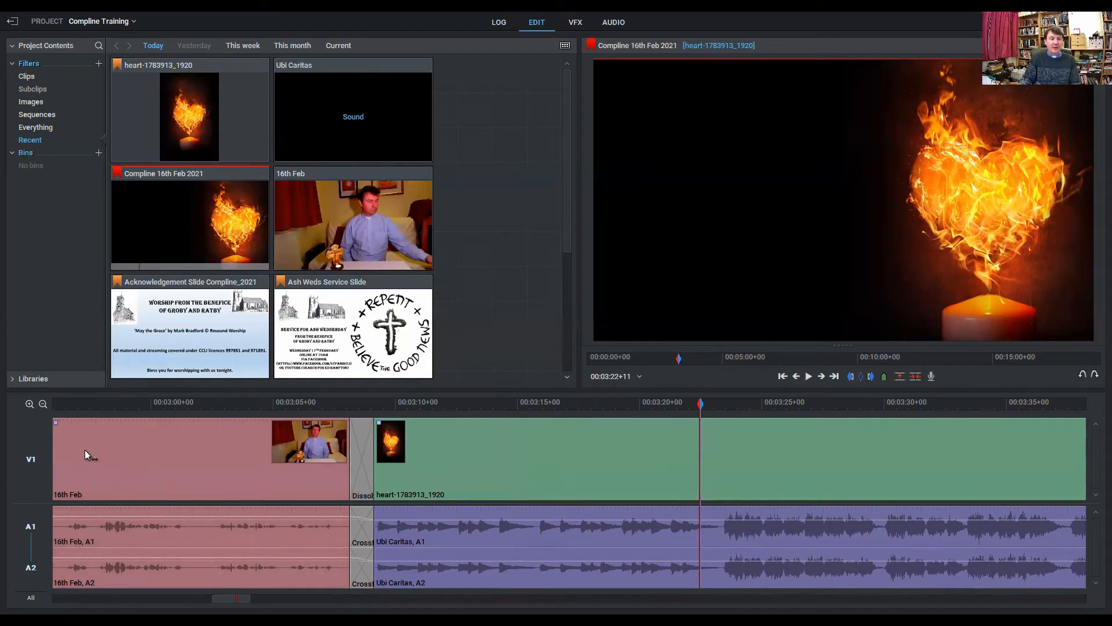
- Extend the marked section to just before the end of the heart image, at 00:06:28+11
click(43, 405)
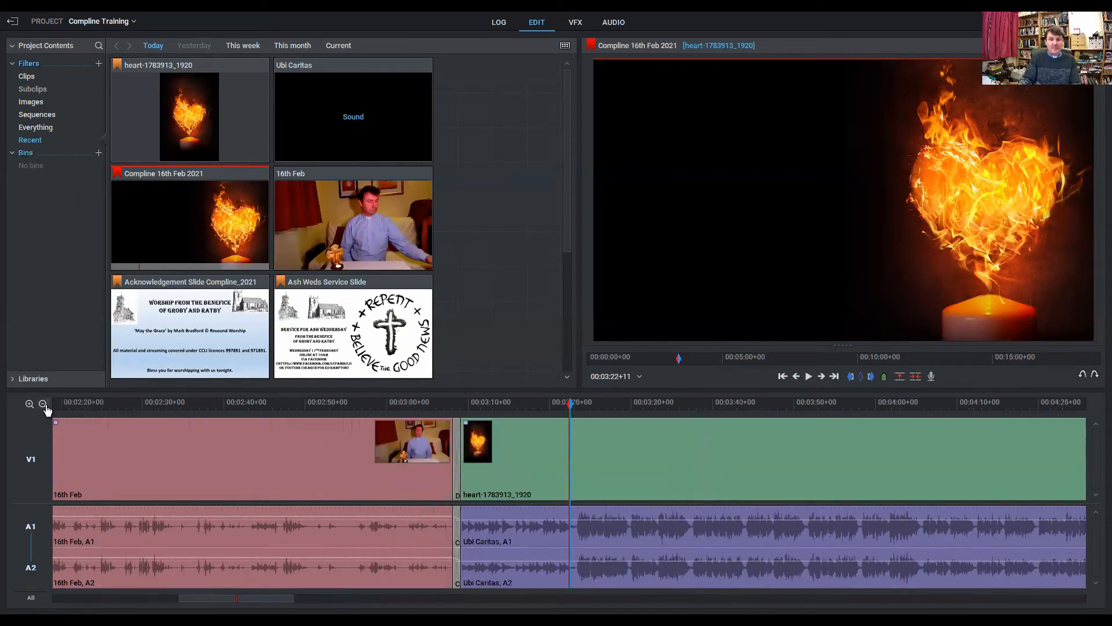
click(43, 405)
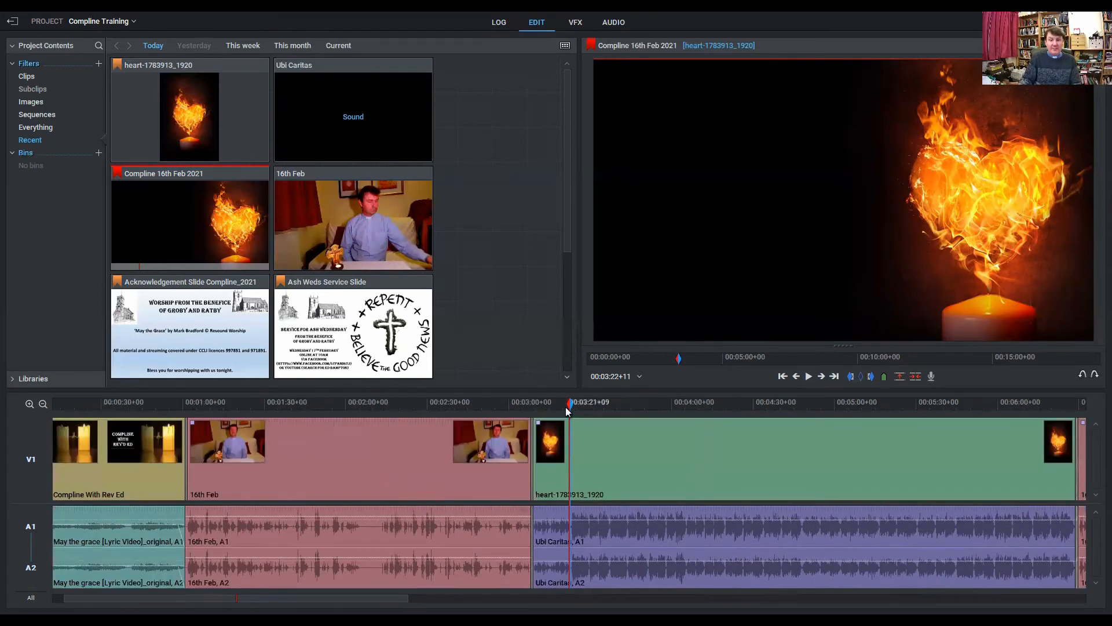
drag(569, 407, 1075, 441)
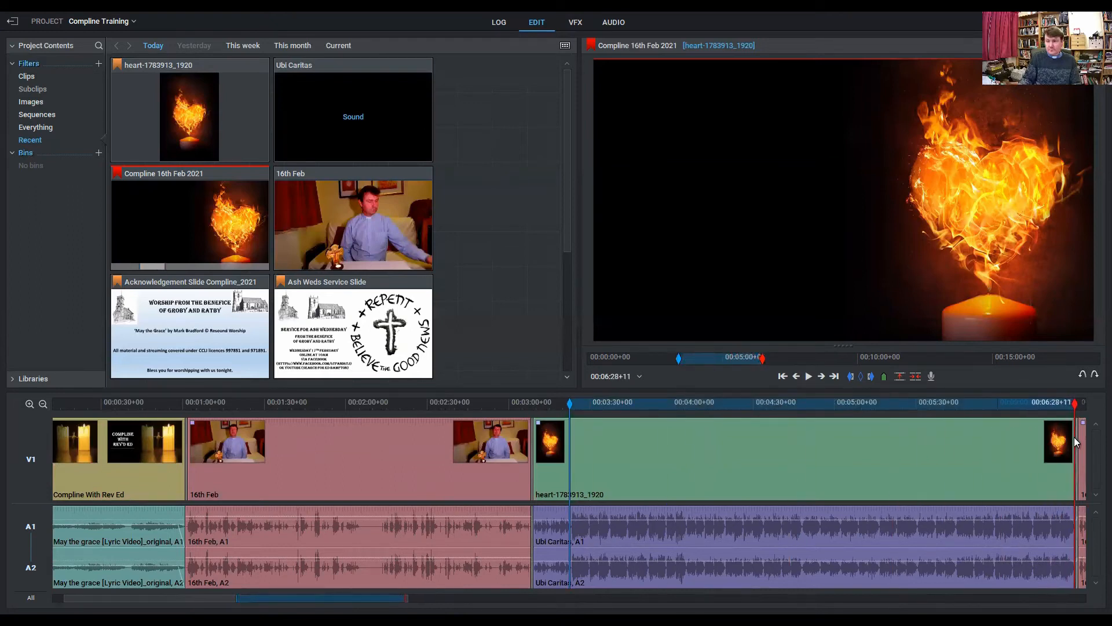
click(872, 378)
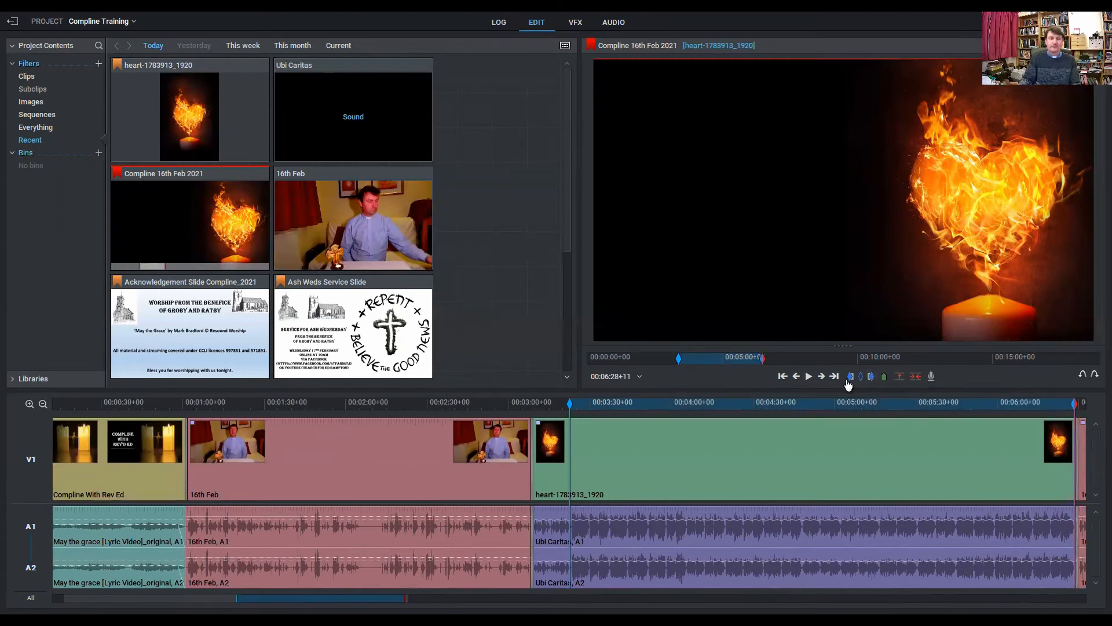
- Apply a Roll text effect to the marked section over the heart image
click(576, 23)
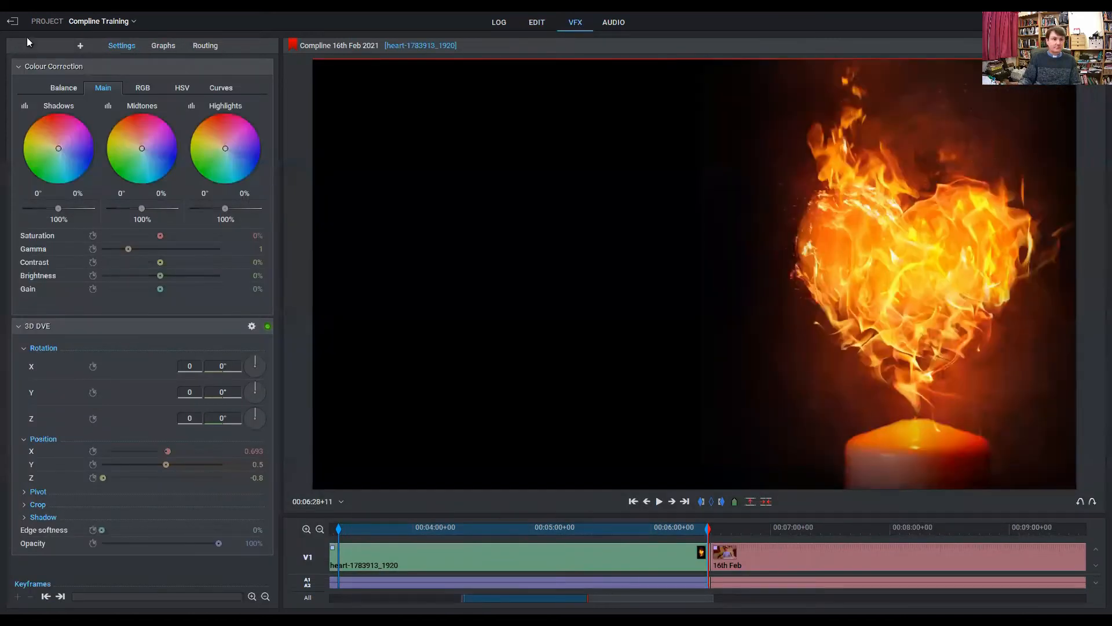
click(81, 46)
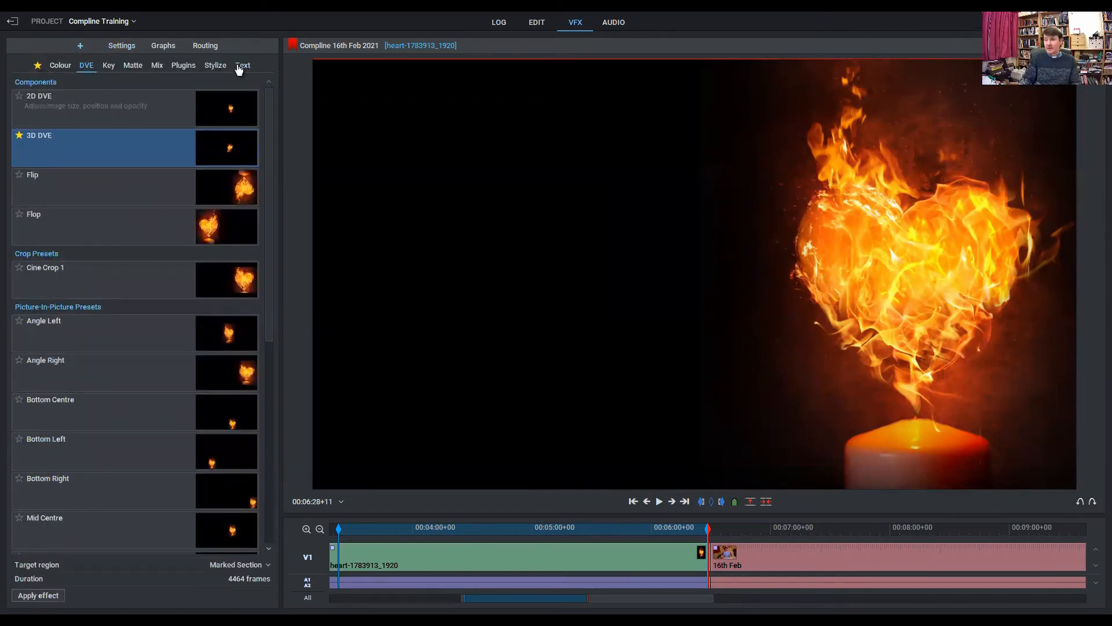
click(241, 70)
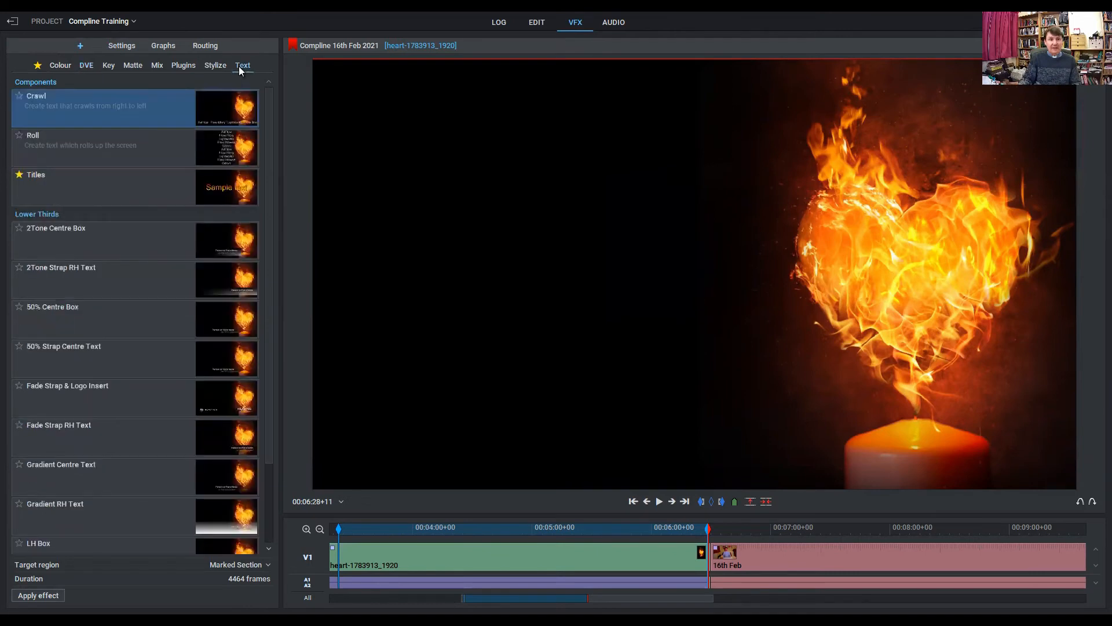
click(44, 151)
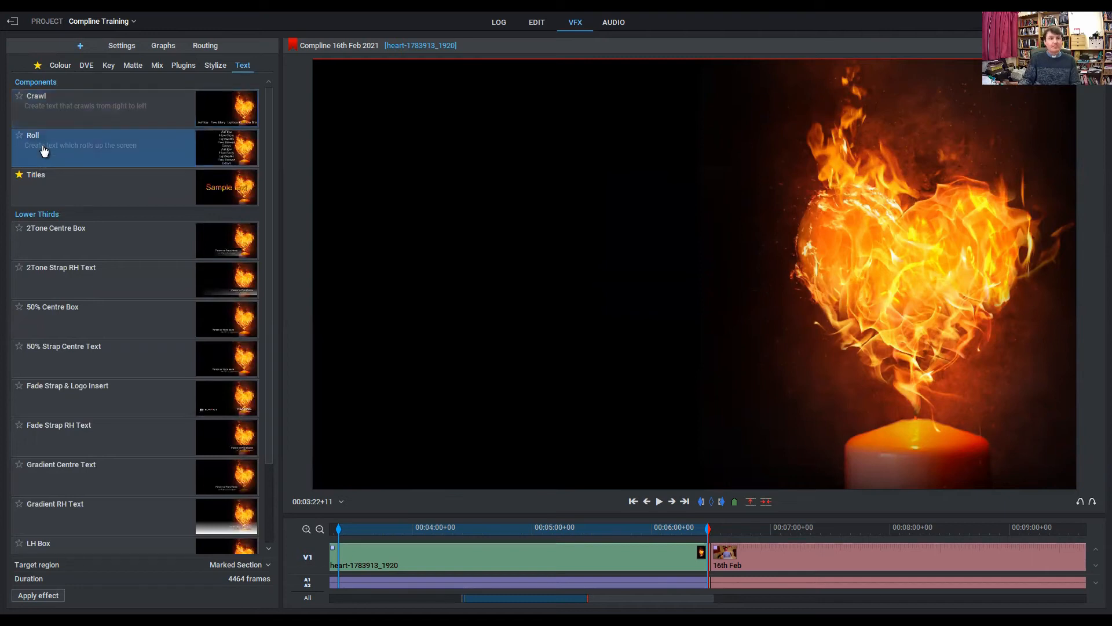
double_click(44, 150)
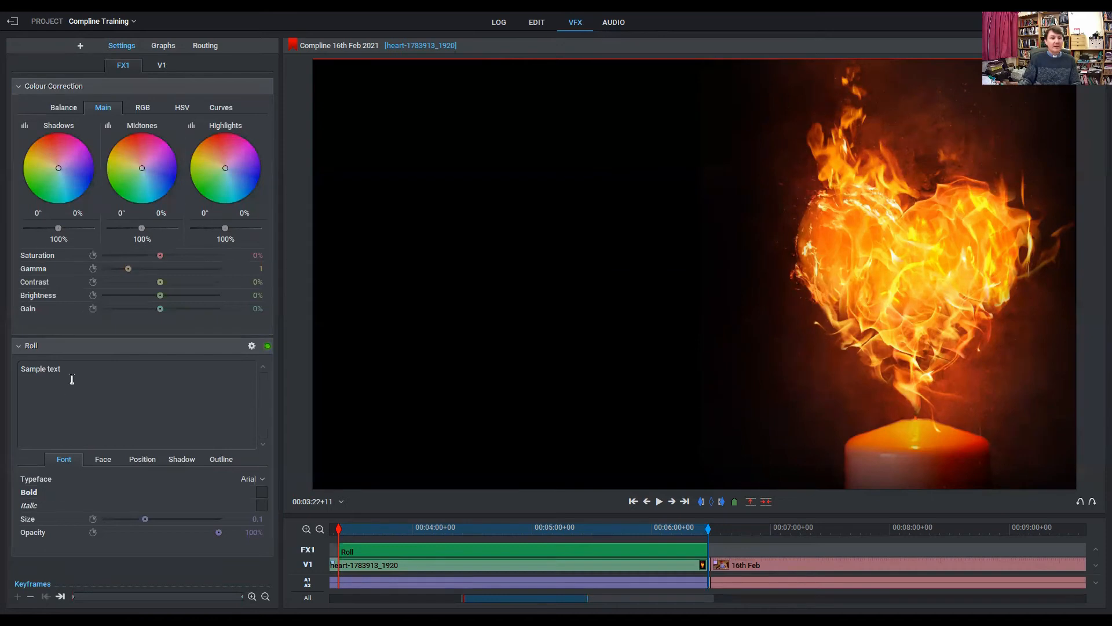
- Replace the roll's sample text with the lines "Ubi caritas et amor" and "ubi caritas deus ibi est"
drag(62, 370, 10, 373)
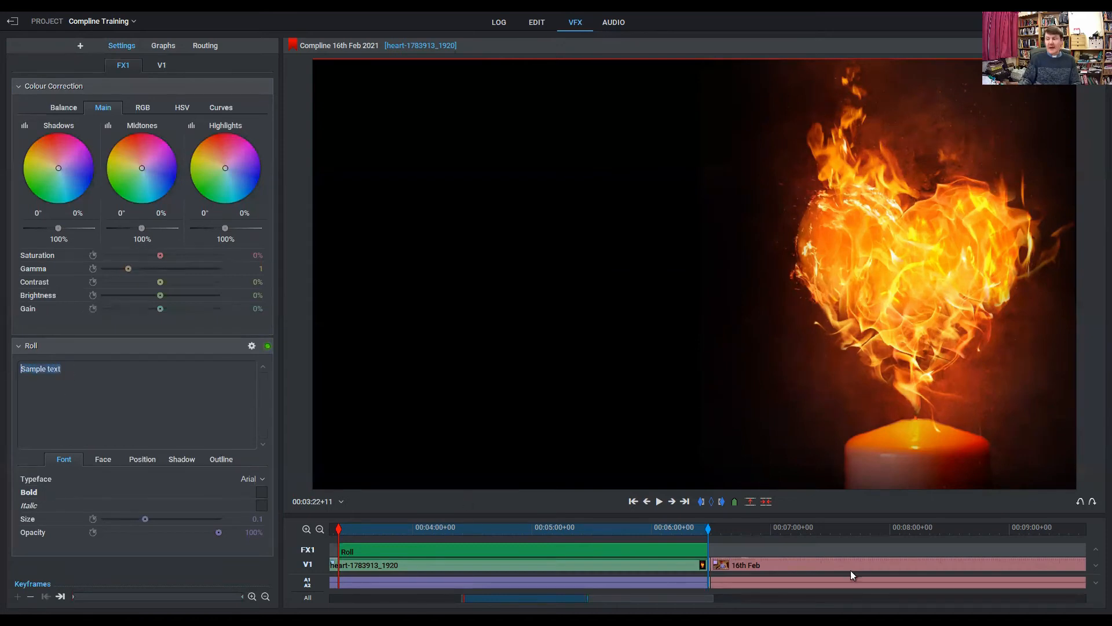
text(Ubi)
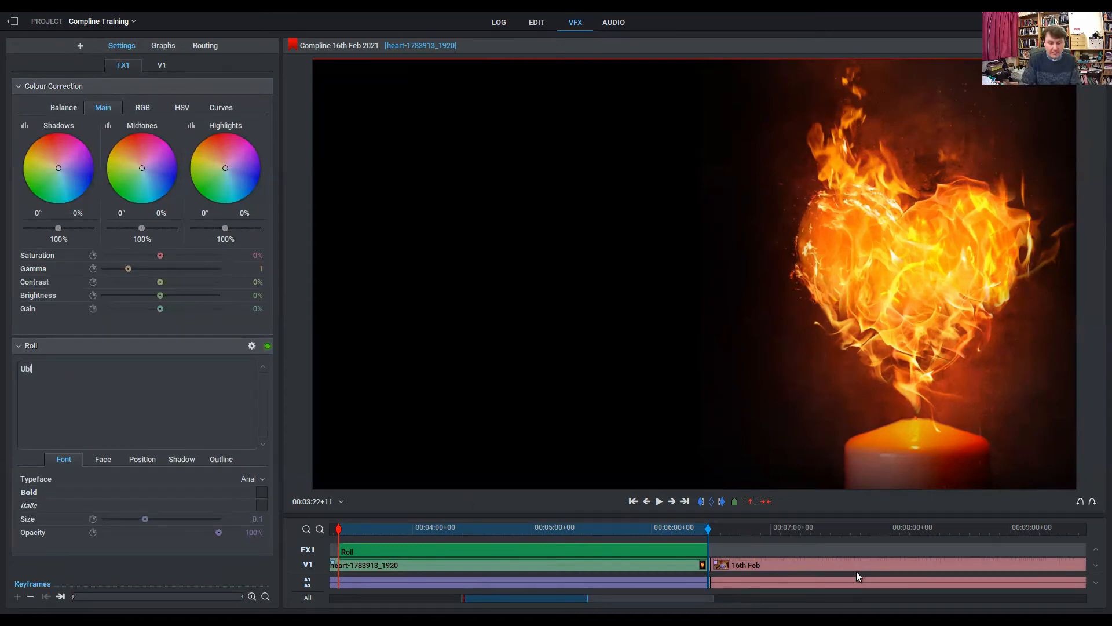
text( car)
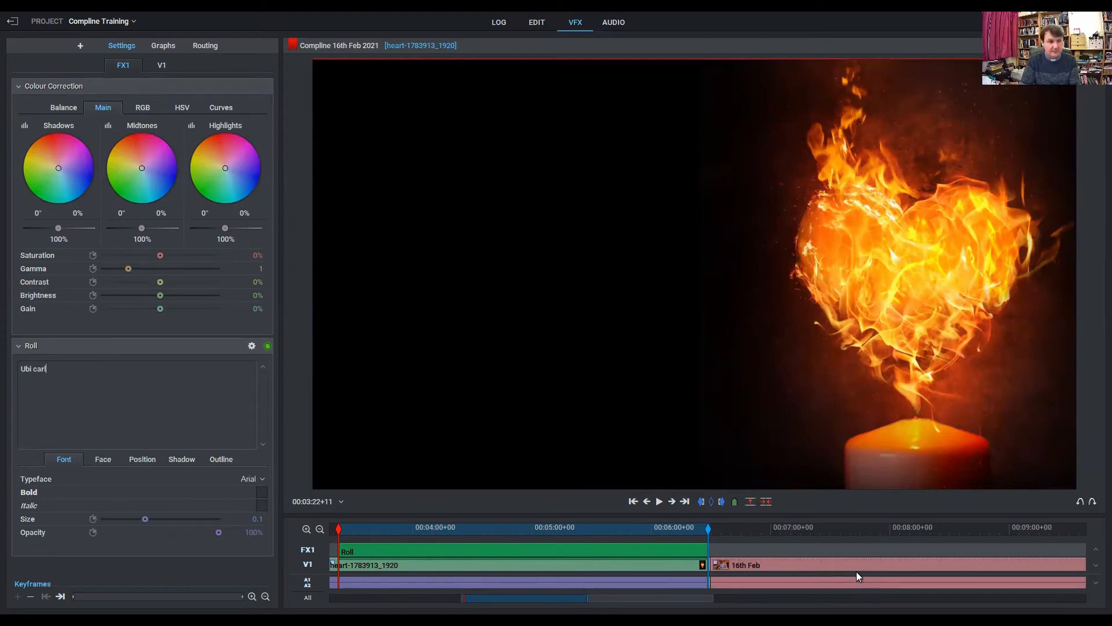
text(itas)
text( deu)
key(BackSpace)
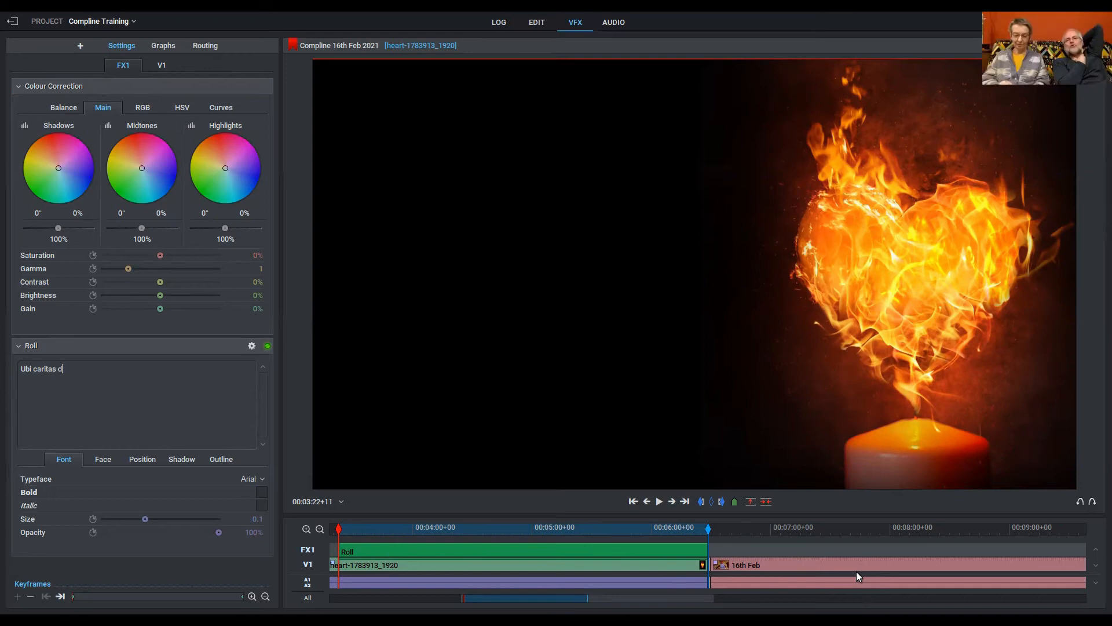
text(eus e)
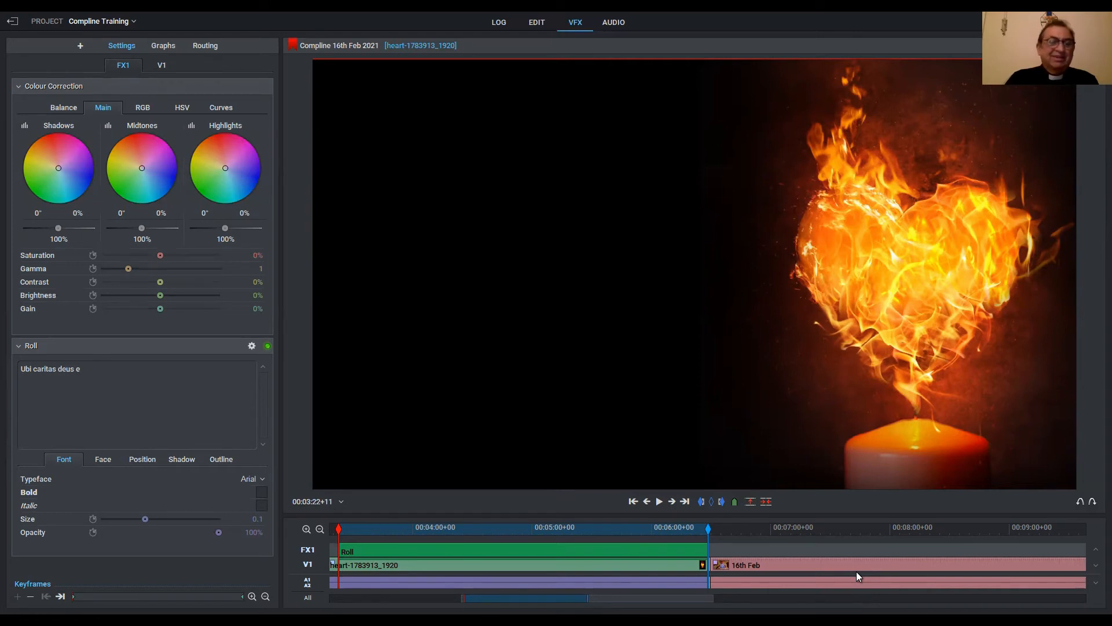
key(BackSpace)
key(BackSpace)
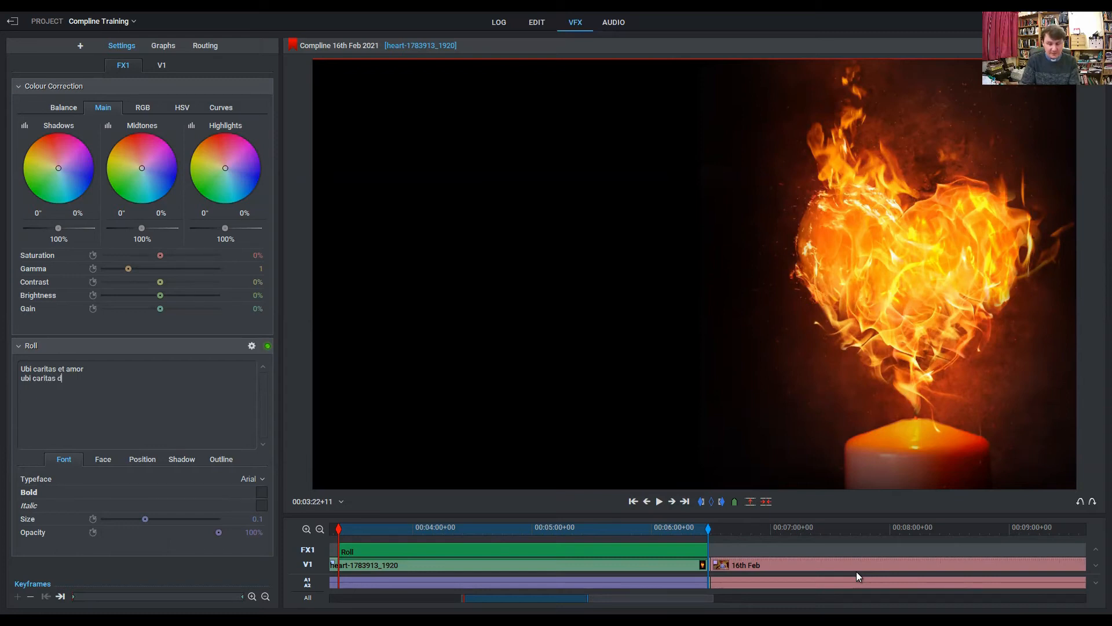
text(s in)
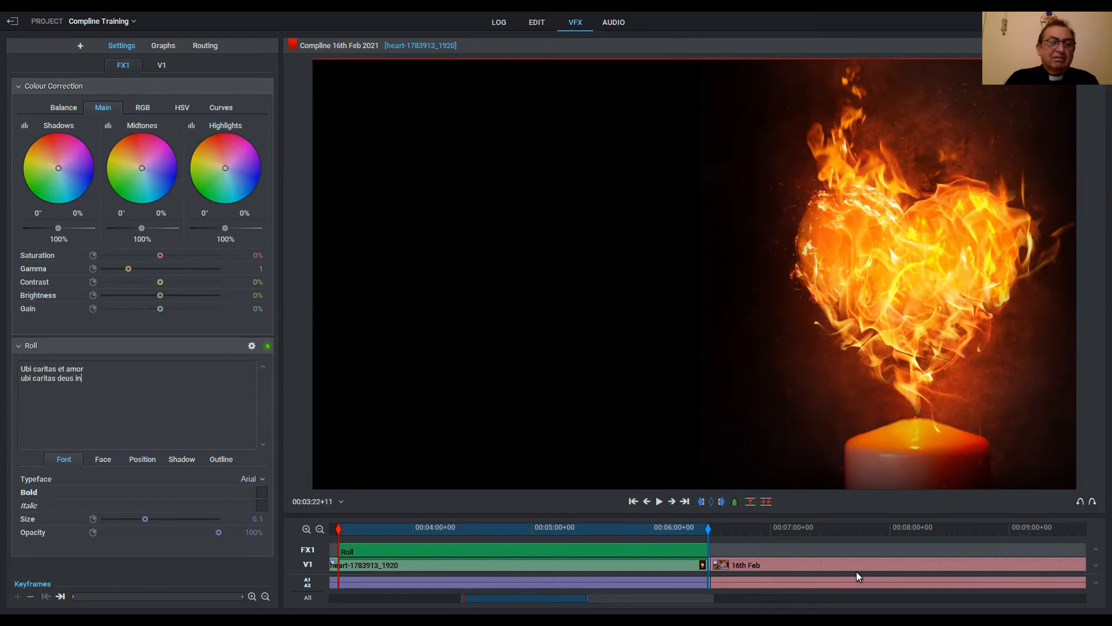
key(BackSpace)
- Copy the two lyric lines and paste them twice below, leaving a blank line between the couplets
drag(117, 380, 12, 365)
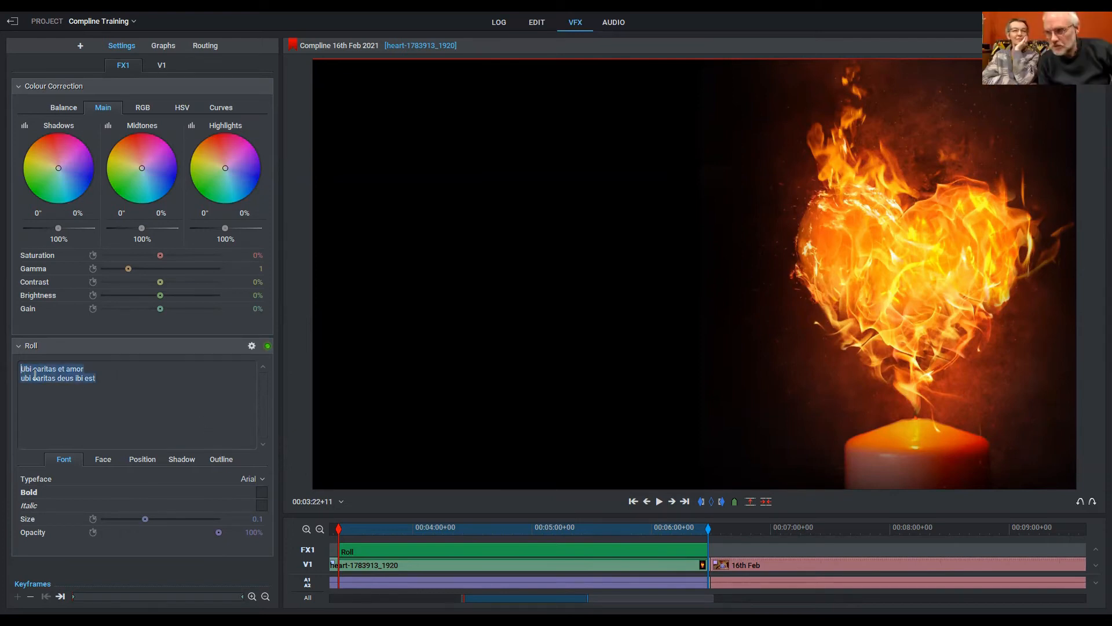
right_click(44, 374)
click(58, 397)
click(109, 385)
right_click(39, 401)
click(63, 436)
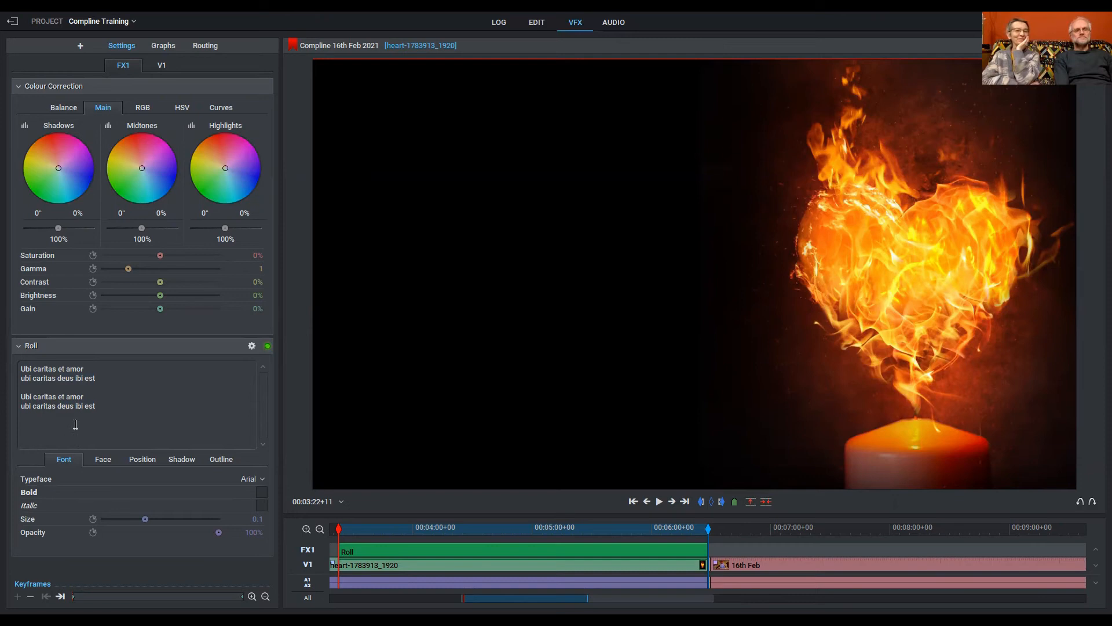
right_click(74, 425)
click(88, 457)
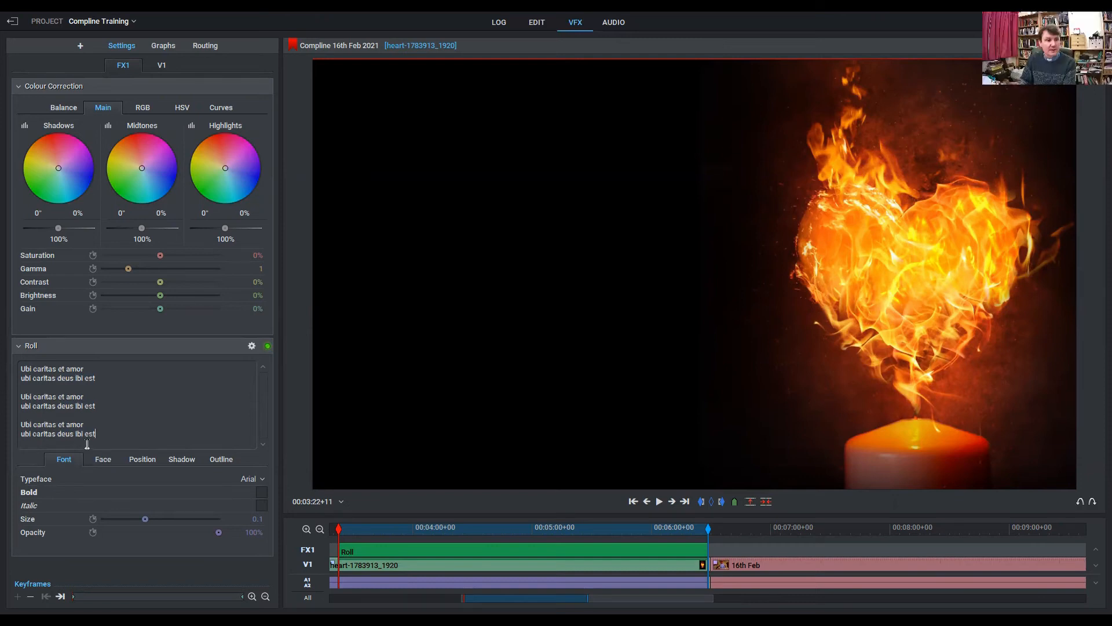
- Paste the couplet about ten more times at the end of the roll text, separating each copy with a blank line
key(Return)
key(Return)
right_click(78, 435)
click(101, 466)
key(Return)
key(Return)
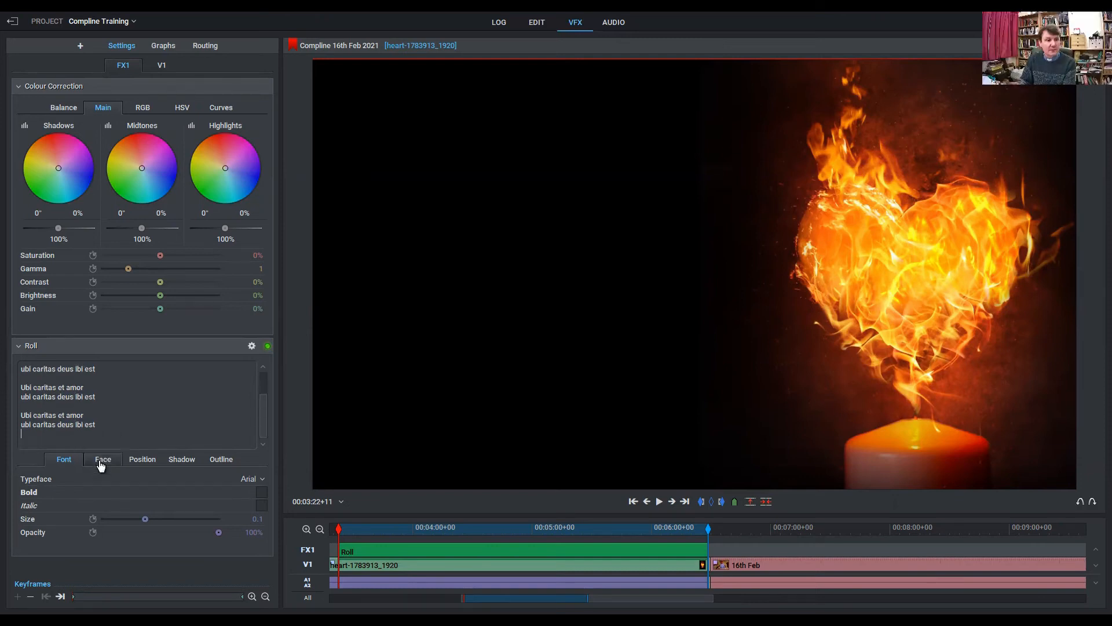
right_click(86, 430)
click(99, 461)
key(Return)
key(Return)
right_click(68, 439)
click(94, 473)
key(Return)
key(Return)
right_click(68, 438)
click(89, 469)
key(Return)
key(Return)
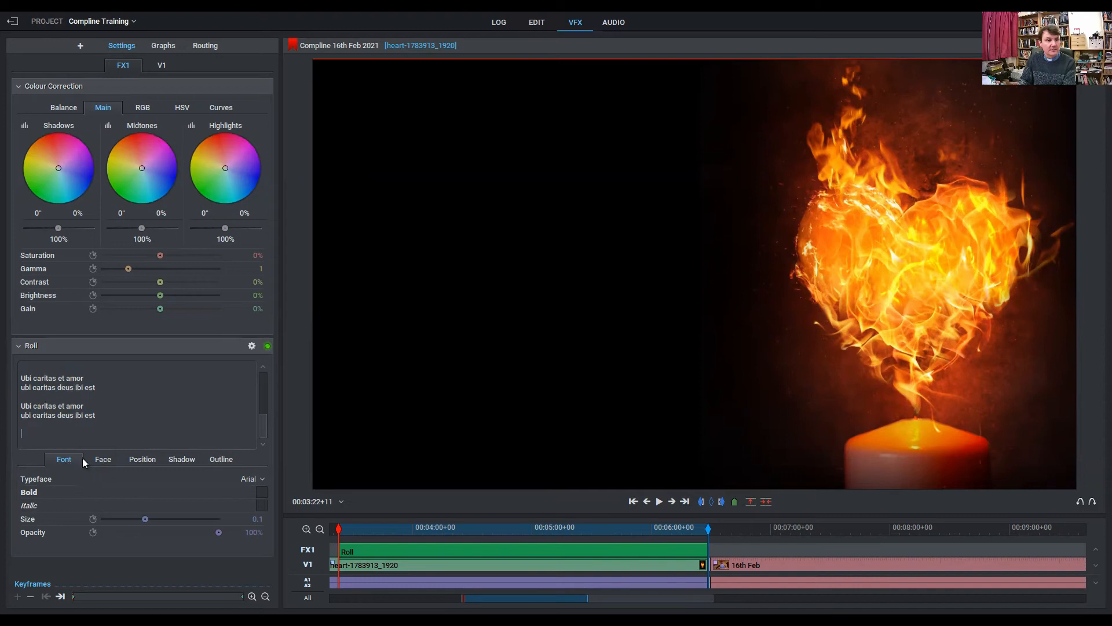
right_click(69, 439)
click(87, 469)
key(Return)
key(Return)
right_click(62, 439)
click(79, 472)
key(Return)
key(Return)
right_click(73, 431)
click(87, 462)
key(Return)
key(Return)
right_click(68, 448)
click(81, 477)
click(37, 430)
right_click(37, 431)
click(49, 461)
key(Return)
key(Return)
right_click(40, 435)
click(52, 465)
key(Return)
key(Return)
right_click(40, 439)
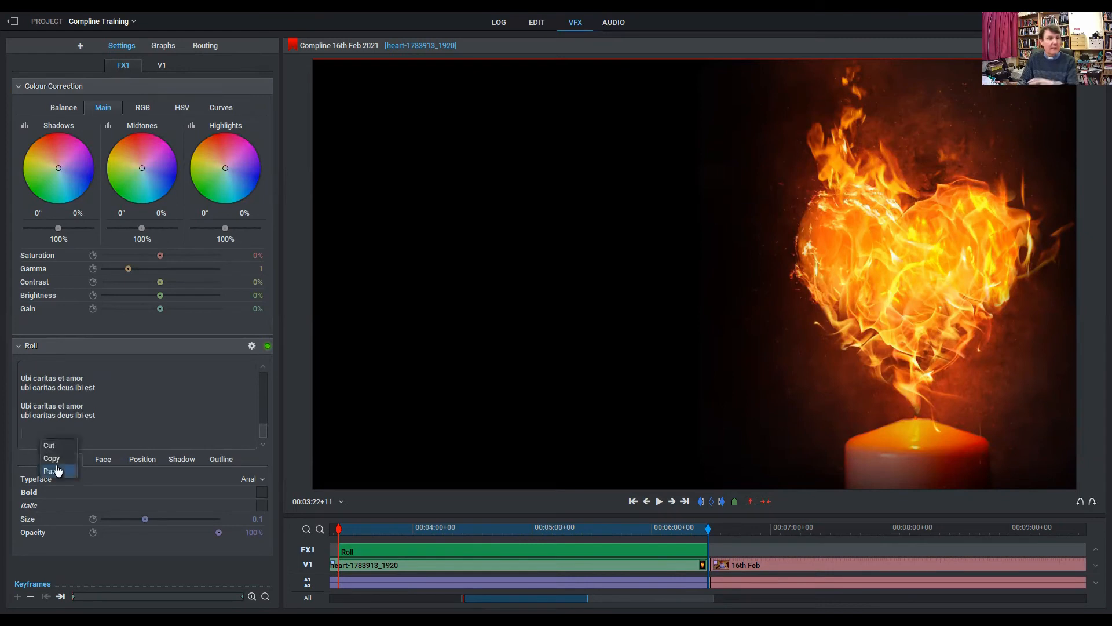
click(55, 464)
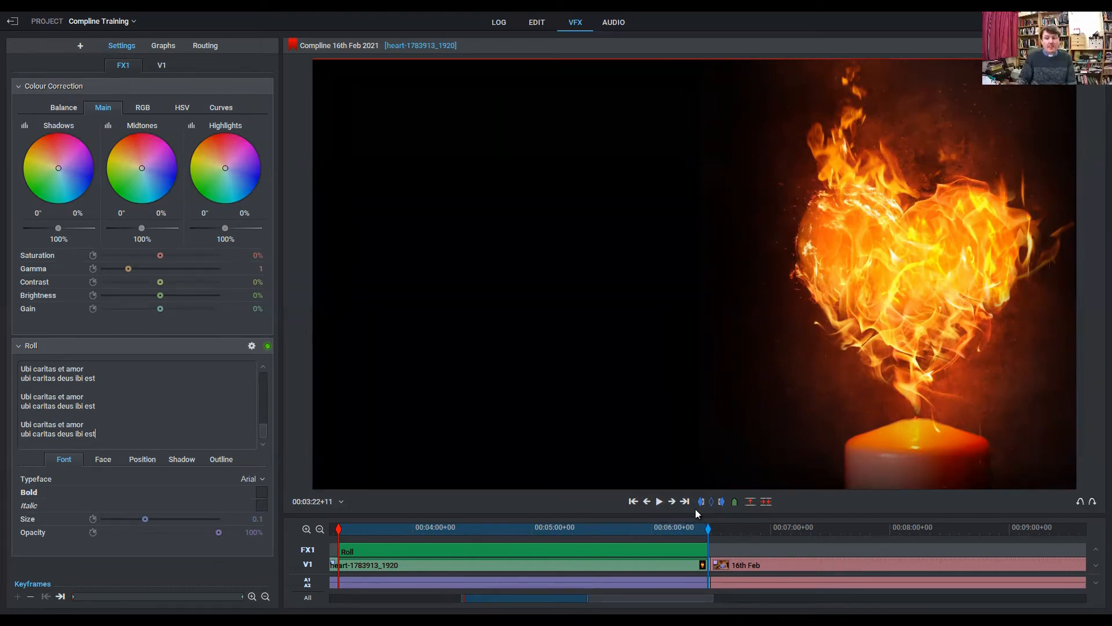
- Play the roll to about 00:03:37 and make the lyrics bold at a size of about 0.118
click(658, 505)
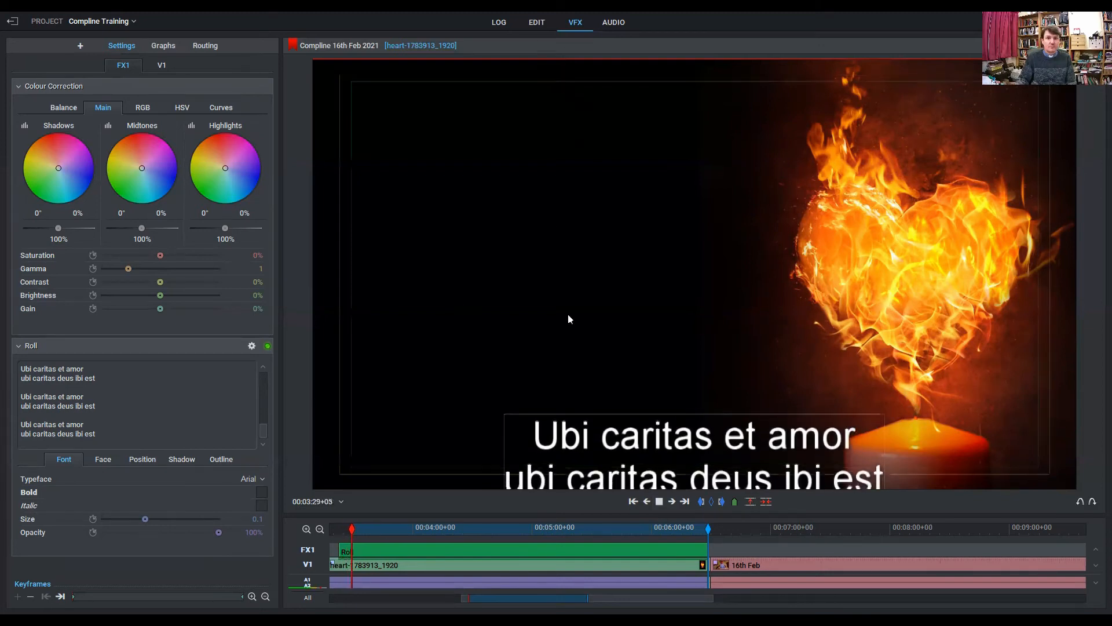
click(659, 502)
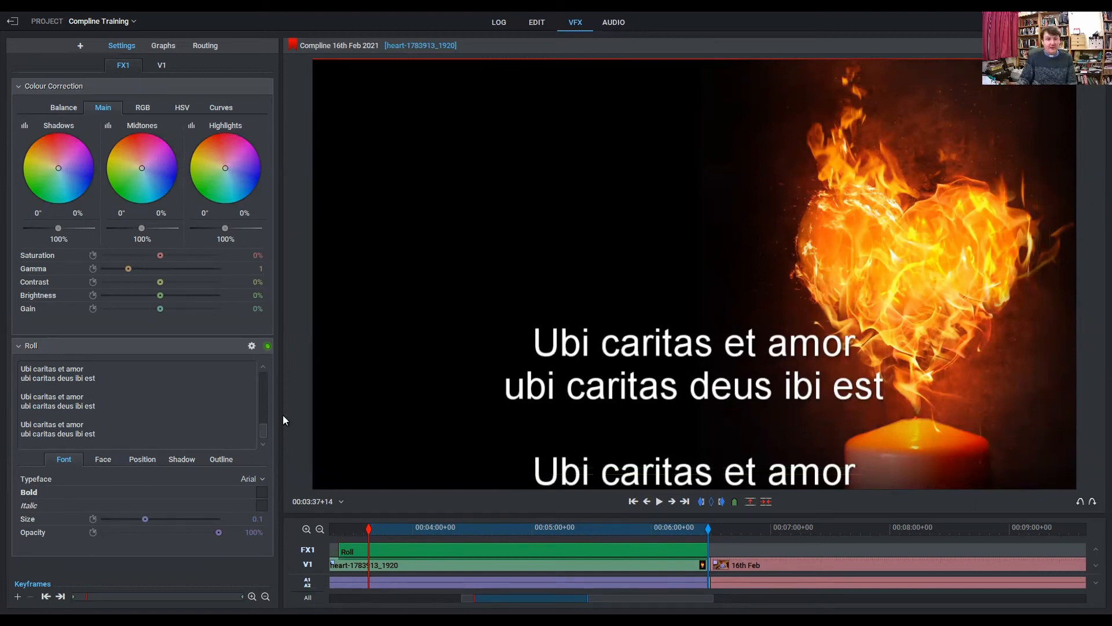
click(261, 493)
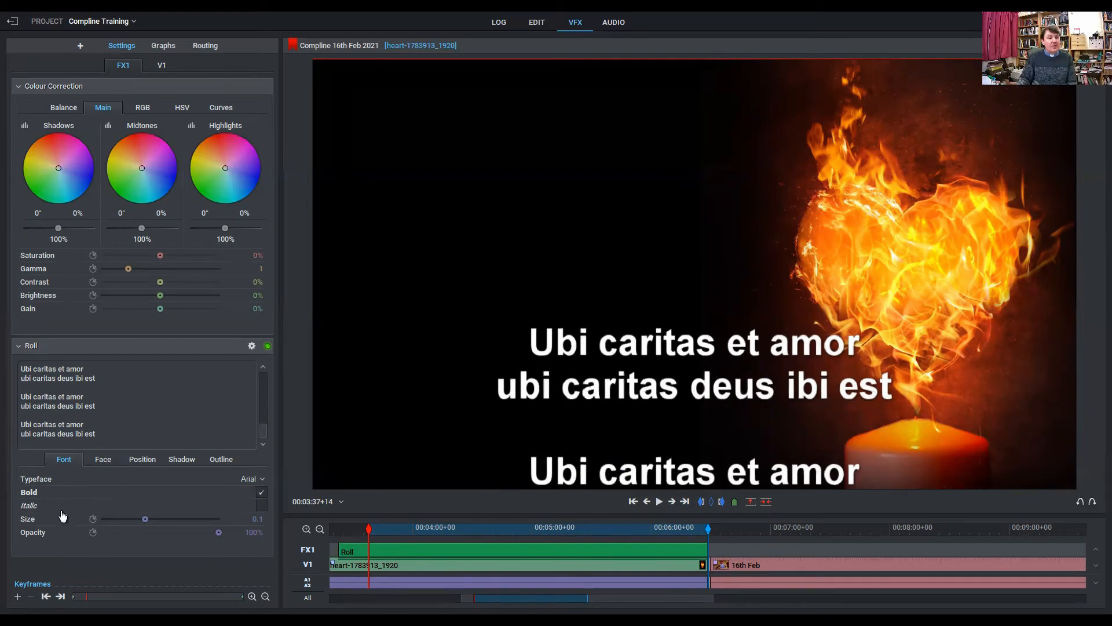
drag(143, 518, 152, 524)
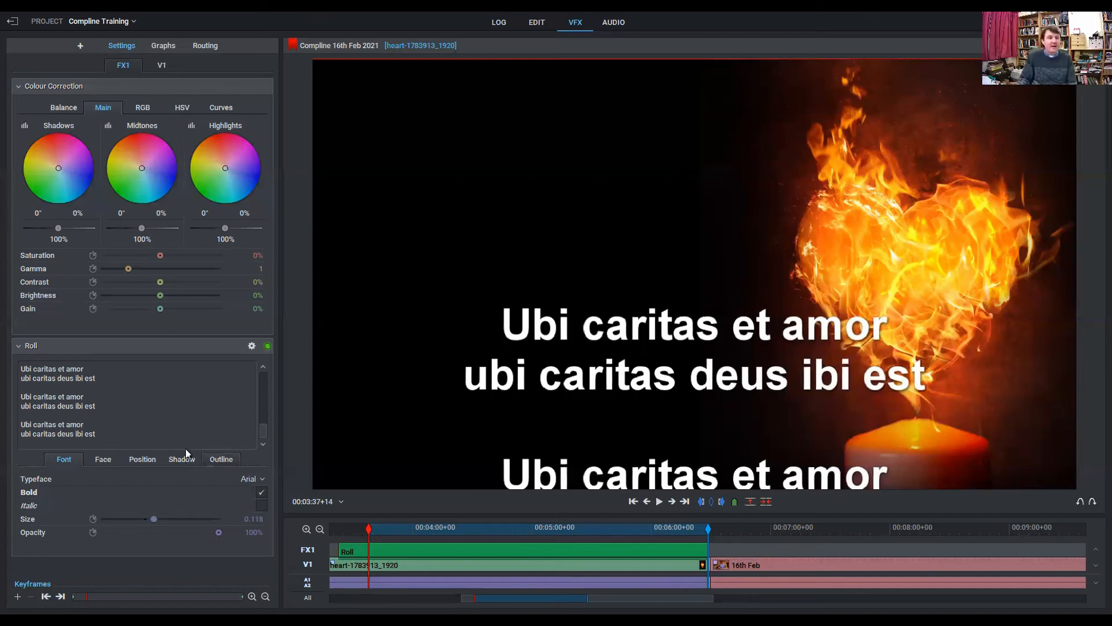
- Try placing the lyrics beside the heart with centre, left and right anchor points, at positions of about 33.6% and 64.3%
click(150, 460)
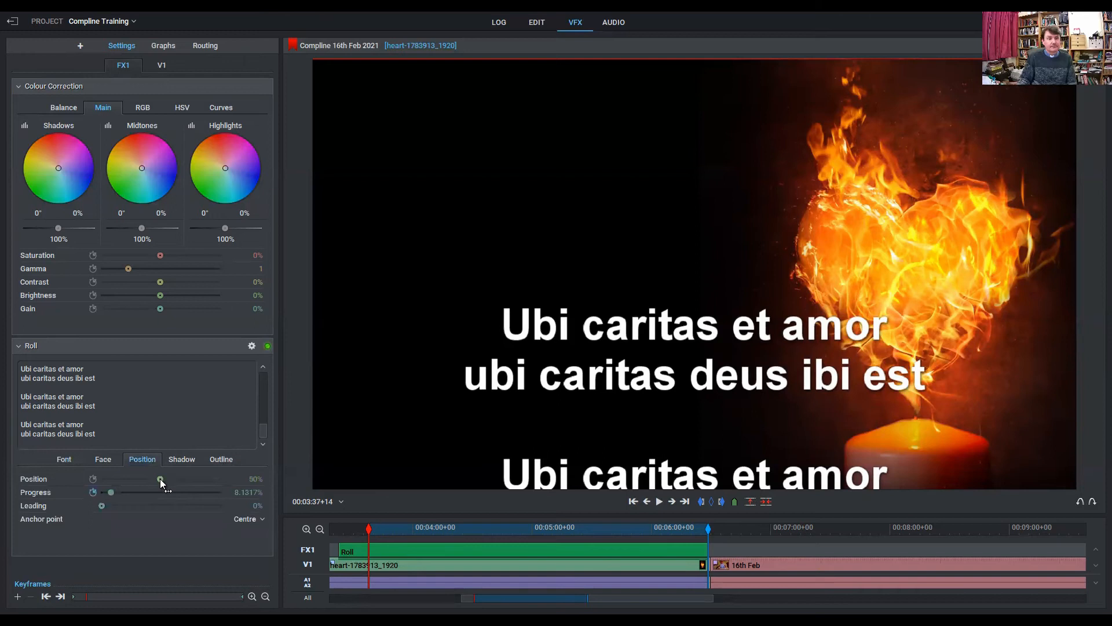
drag(161, 480, 140, 479)
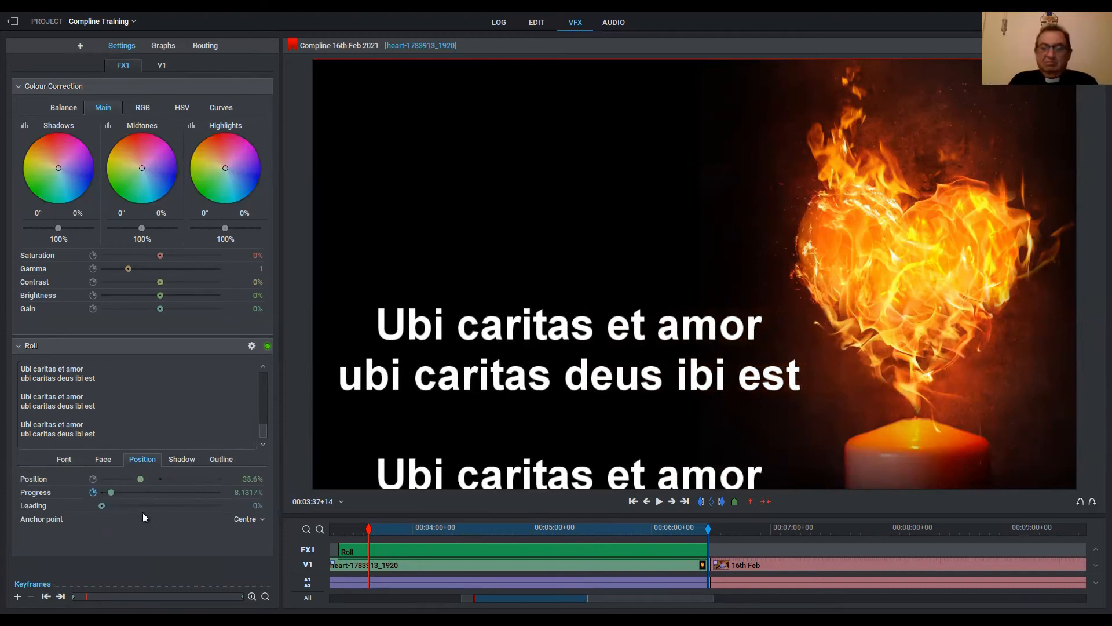
click(250, 520)
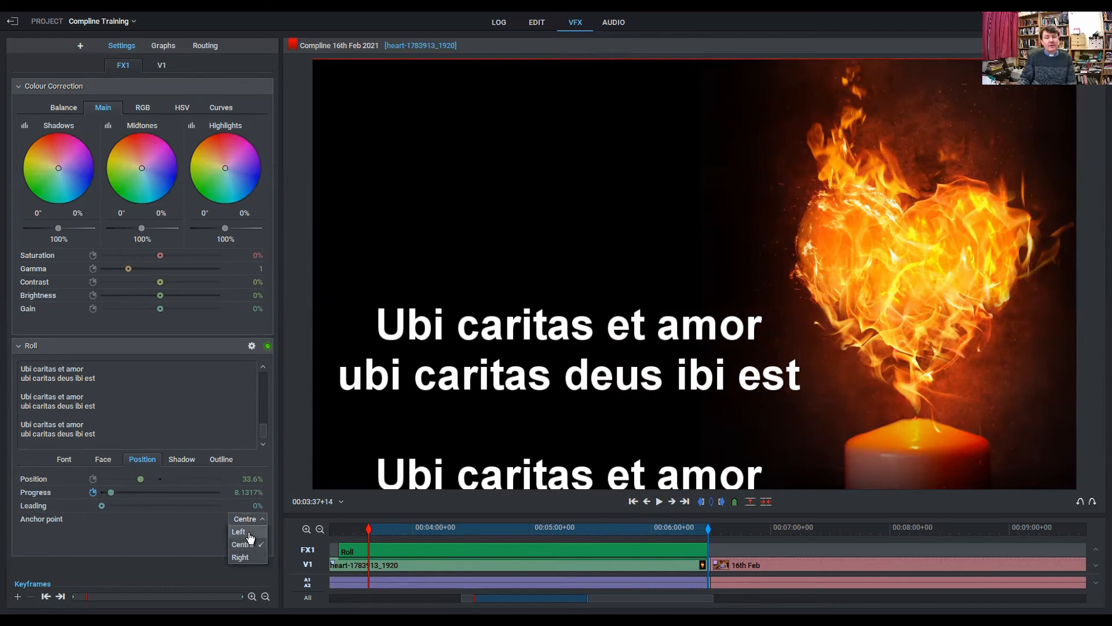
click(249, 532)
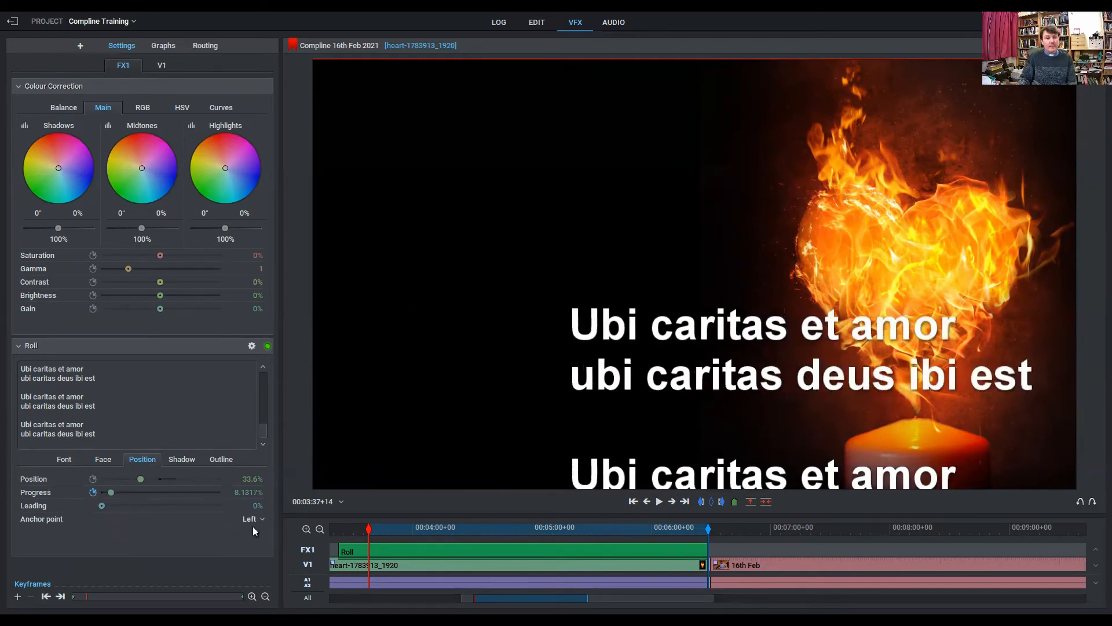
click(251, 521)
click(246, 557)
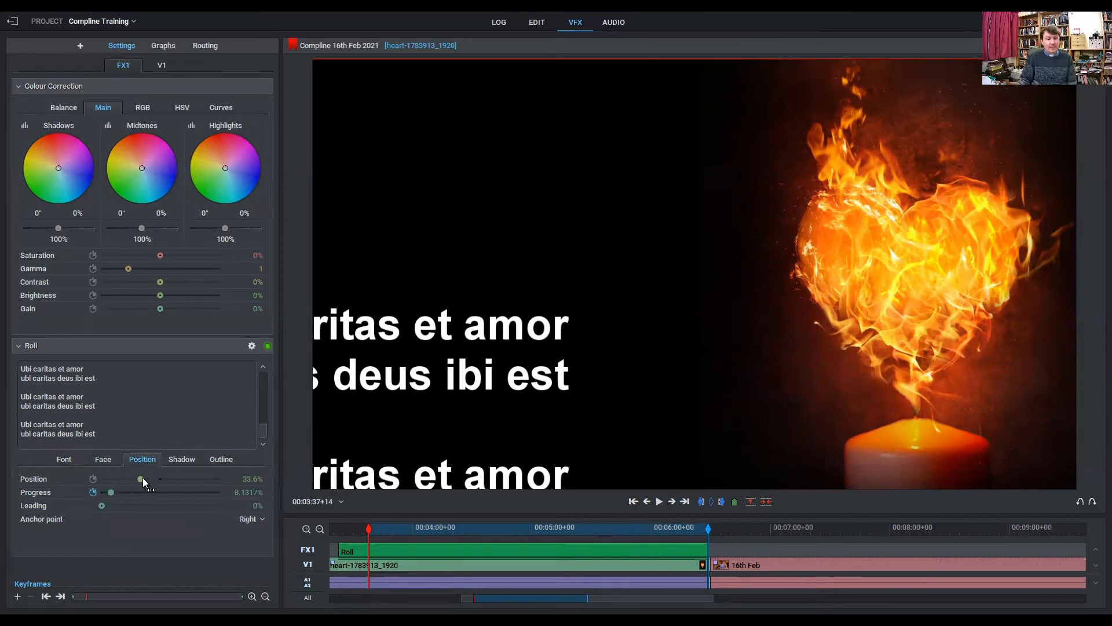
drag(142, 479, 178, 493)
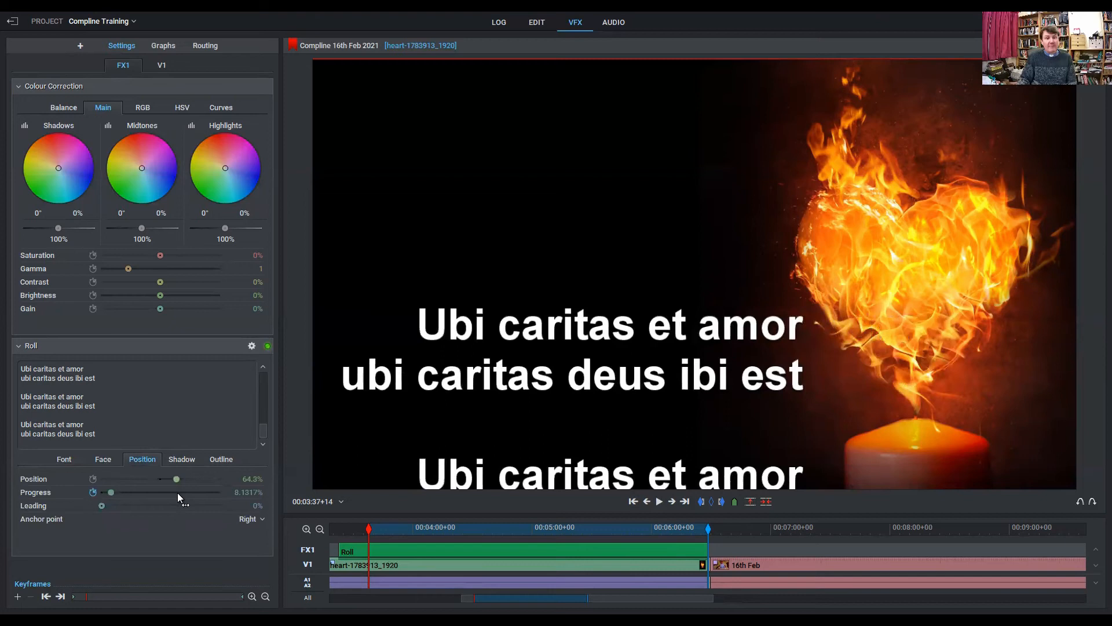
- Anchor the lyrics left at a position of about 2.9% and play the roll to check its placement and speed
click(248, 519)
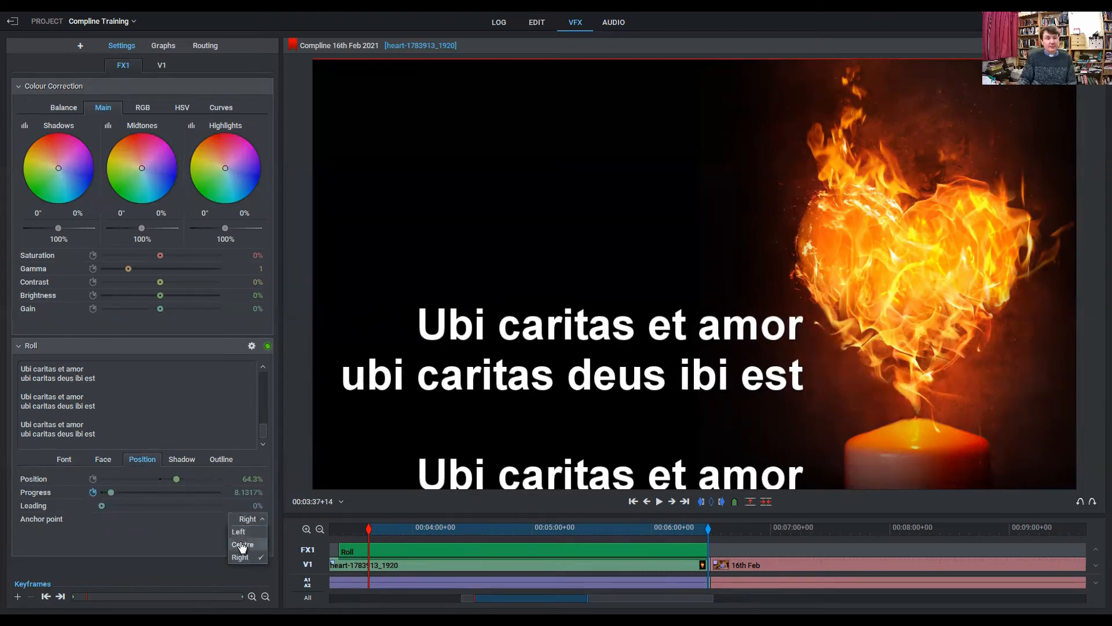
click(241, 531)
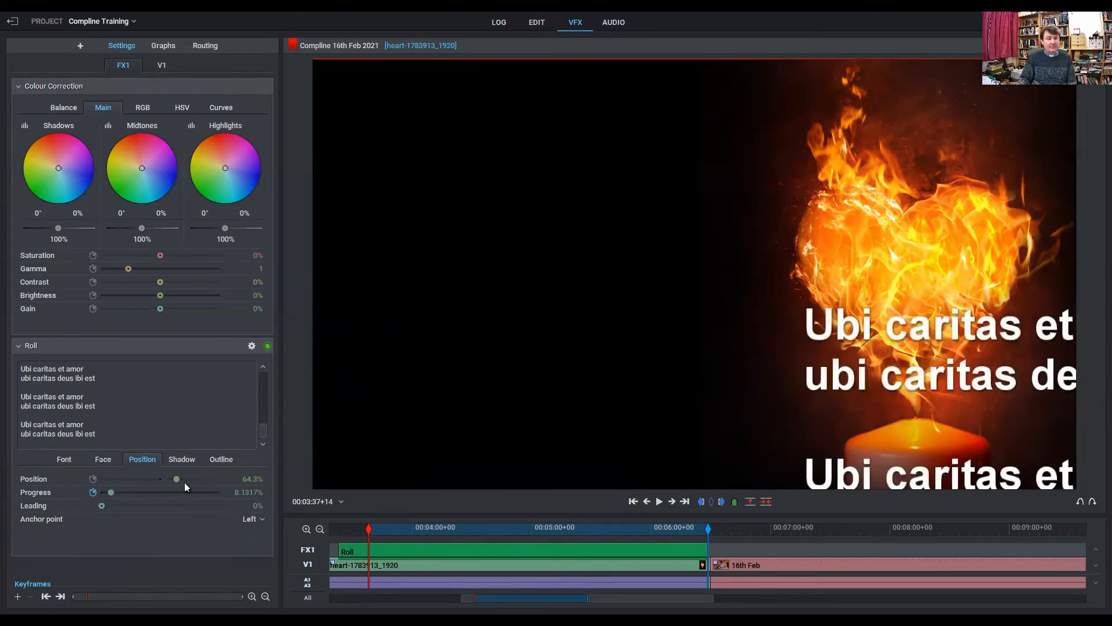
drag(177, 478, 105, 479)
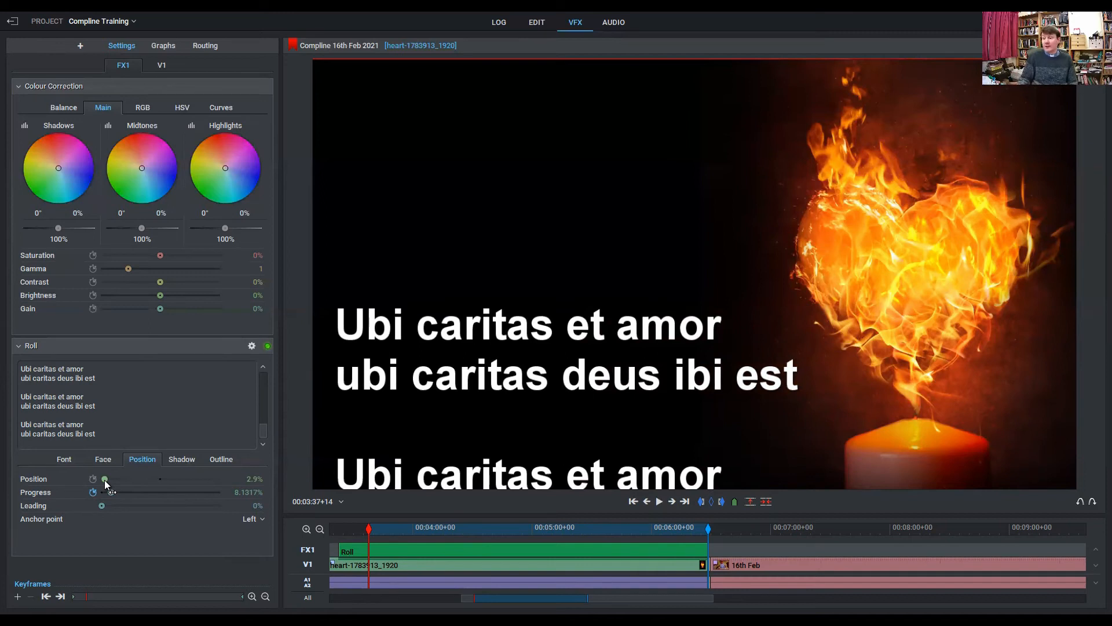
click(659, 501)
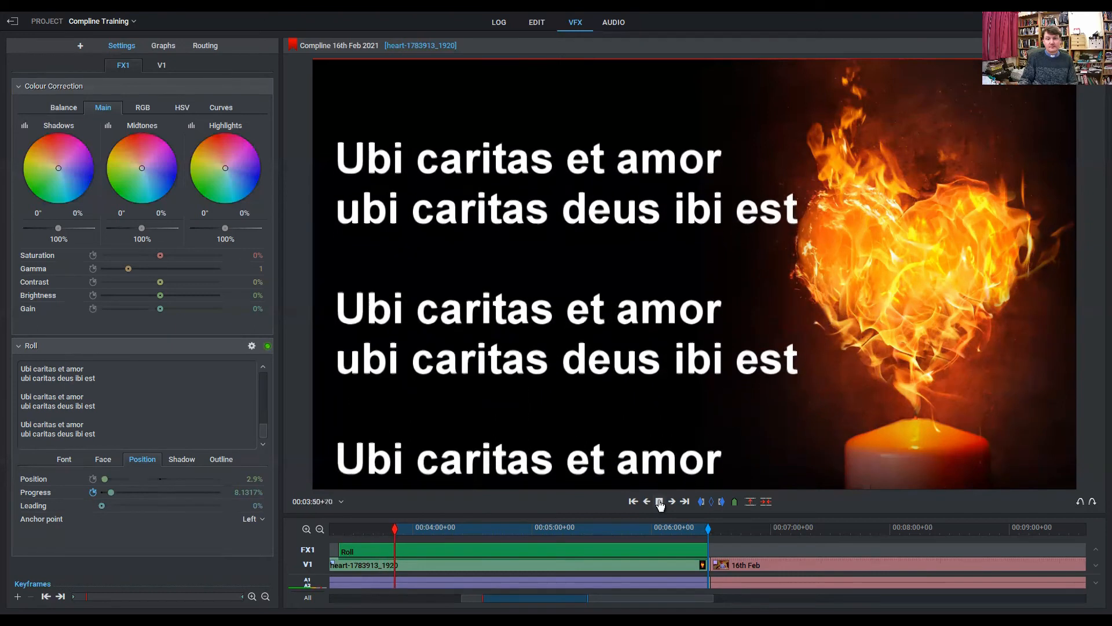
click(659, 502)
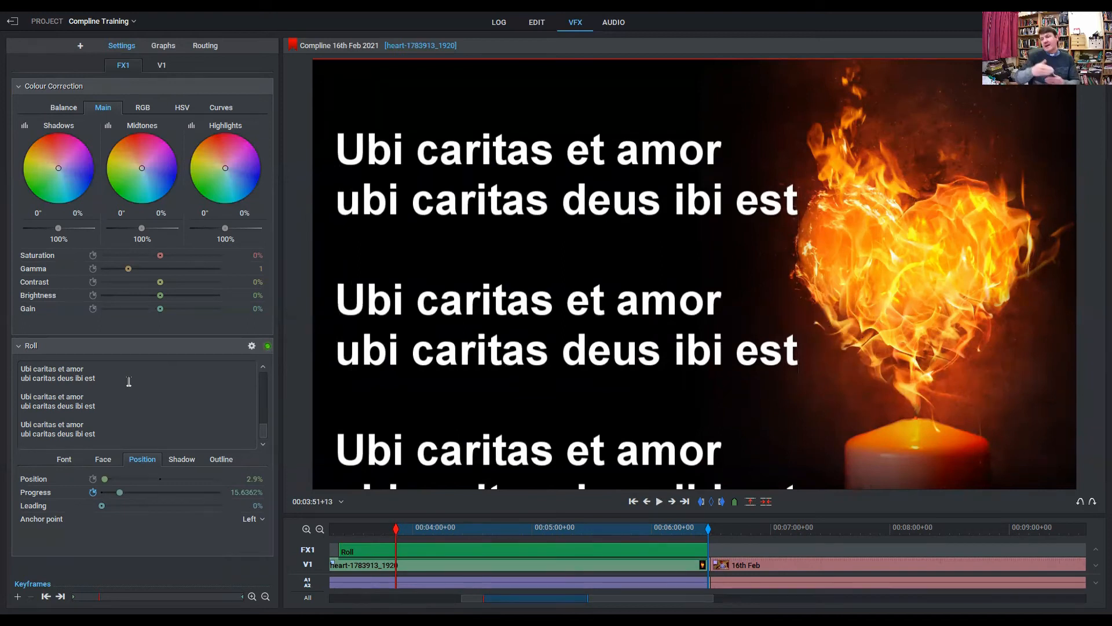
- Widen the gap after the first couplet, trying three extra blank lines and settling on two
drag(264, 430, 263, 379)
click(71, 389)
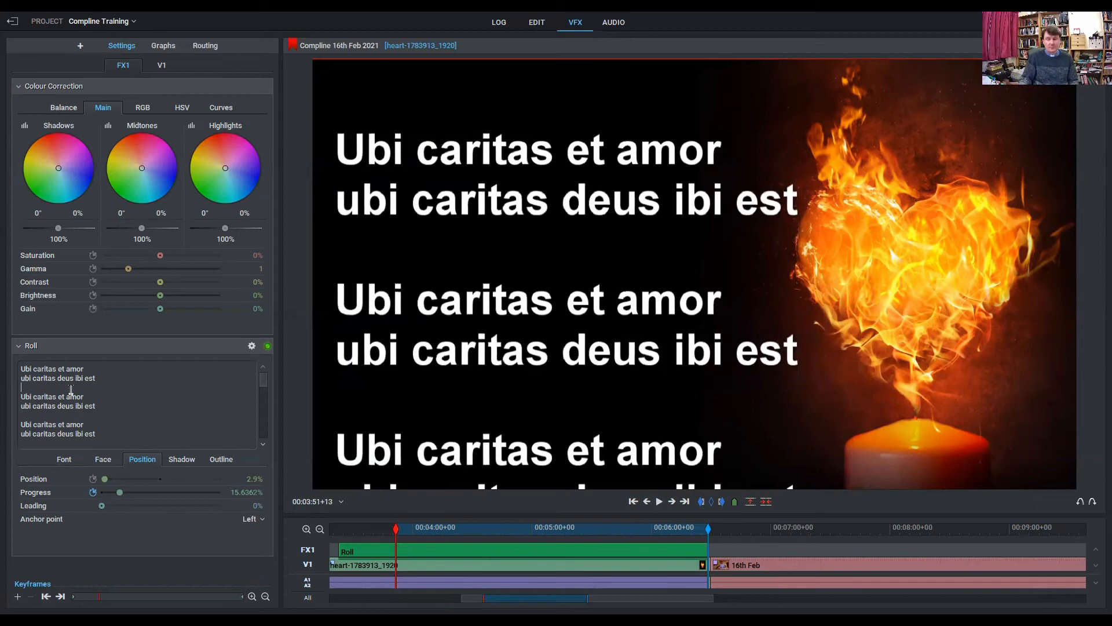
key(Return)
key(Return)
key(Return)
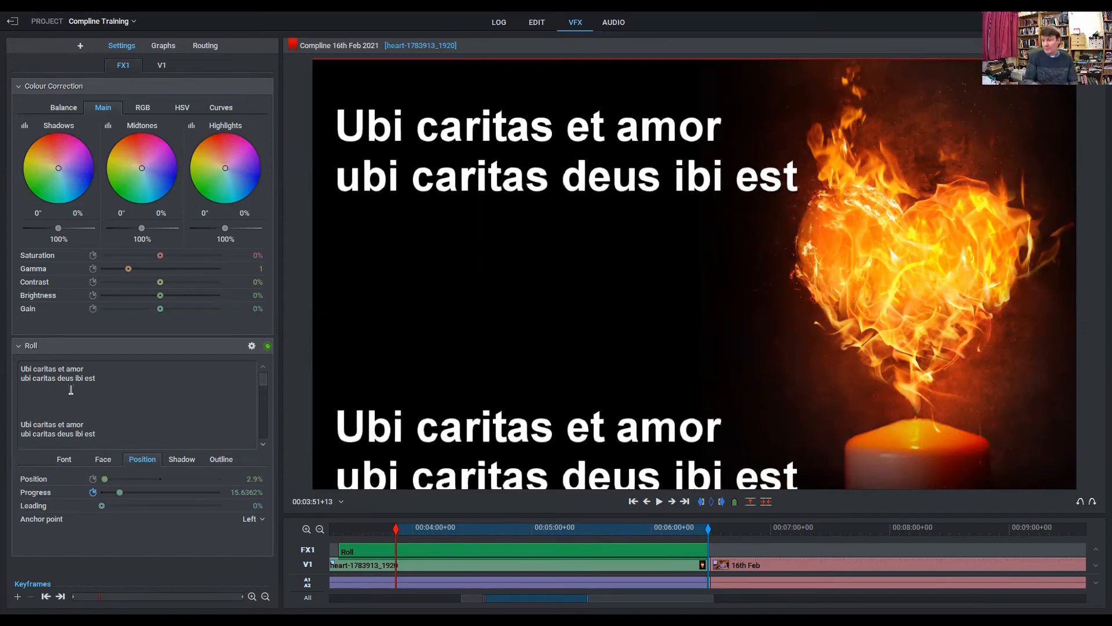
key(BackSpace)
key(BackSpace)
key(BackSpace)
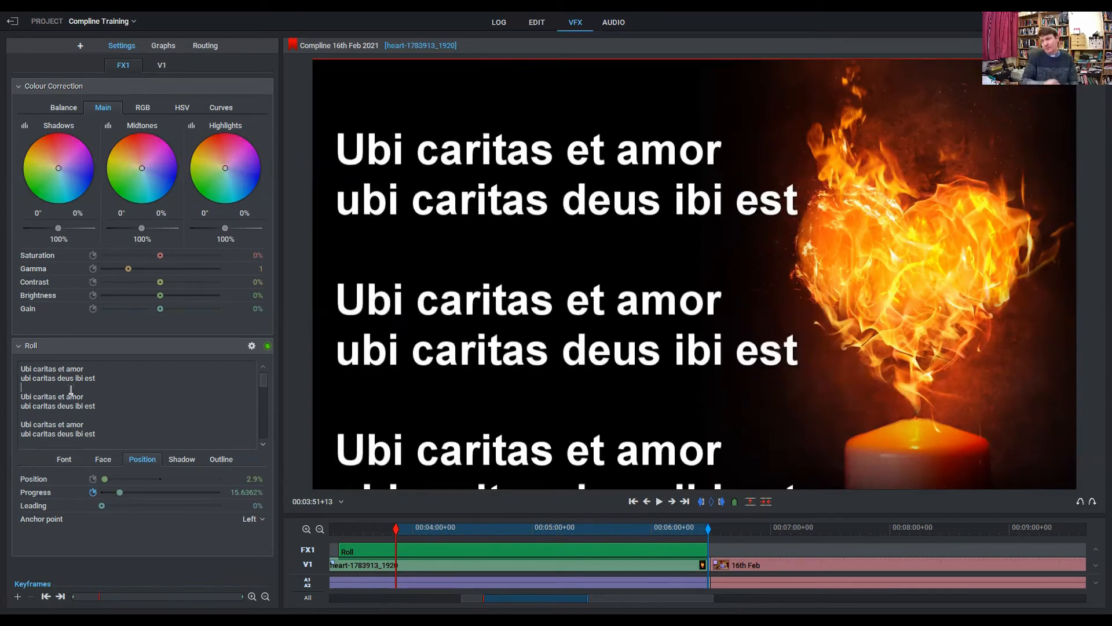
key(Return)
key(Return)
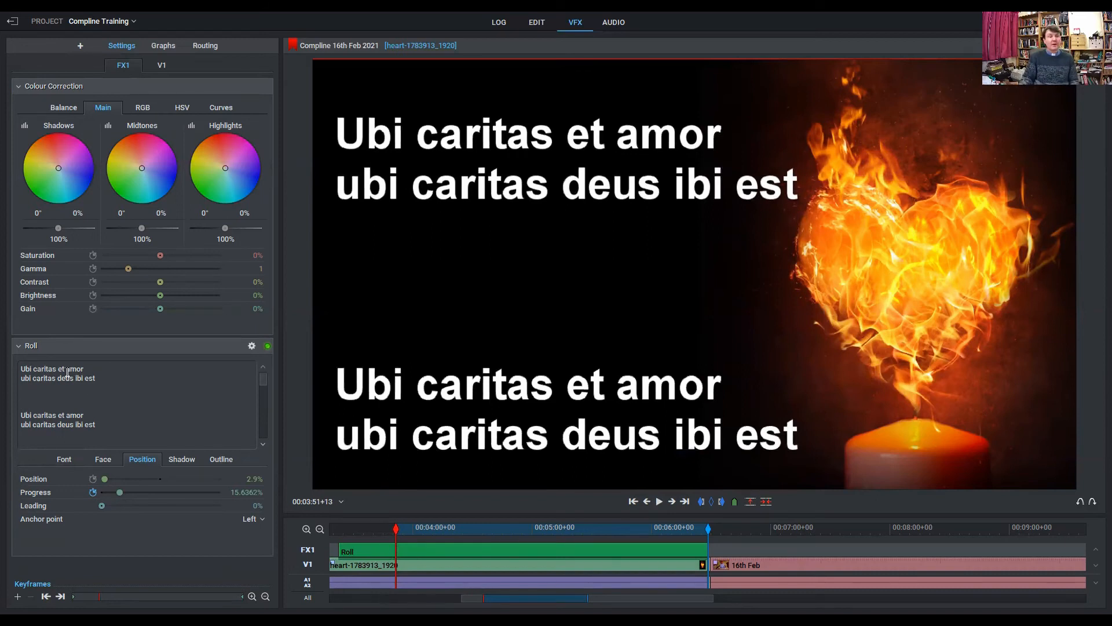
- Add two extra blank lines after the second couplet in the roll text
drag(263, 379, 262, 383)
click(41, 404)
key(Return)
key(Return)
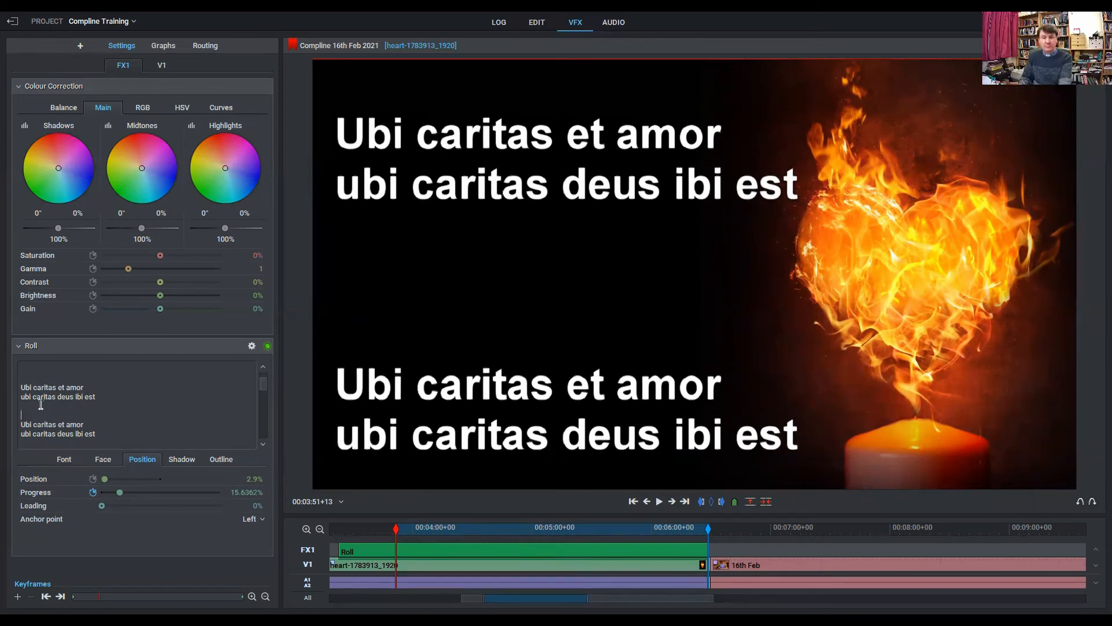
scroll(37, 429, down, 1)
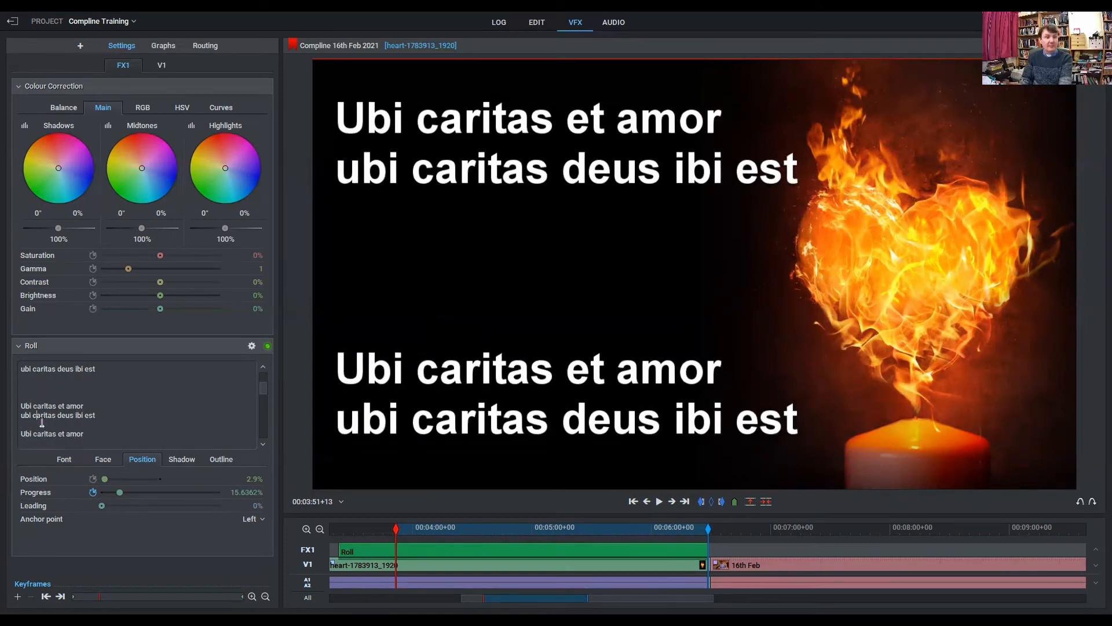
- Add two extra blank lines after the third couplet in the roll text and play the roll to check the spacing
key(Return)
key(Return)
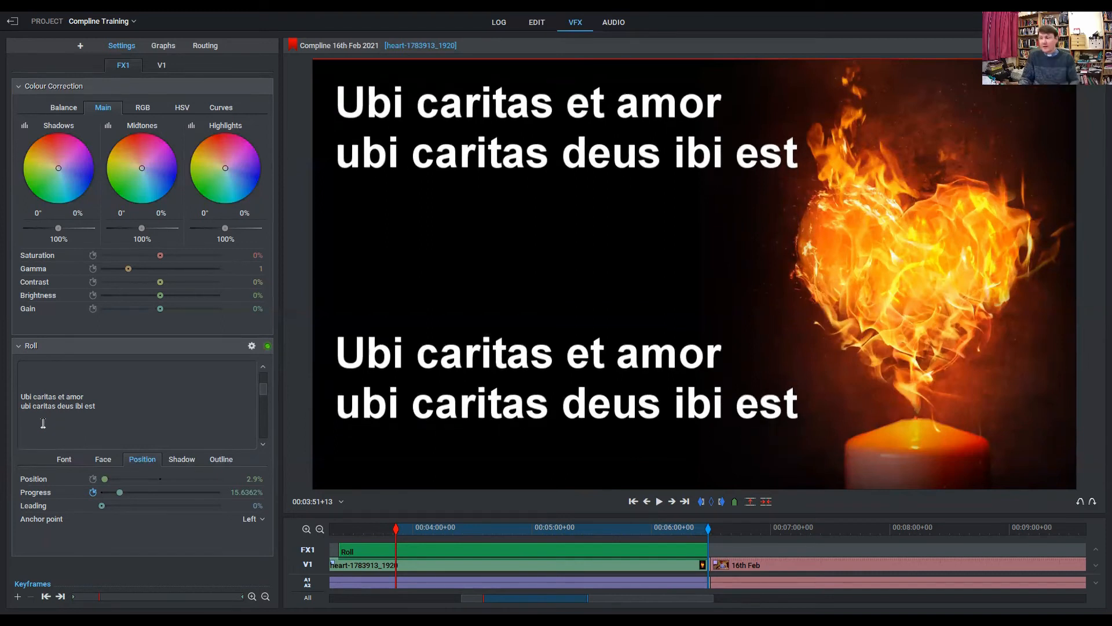
click(660, 501)
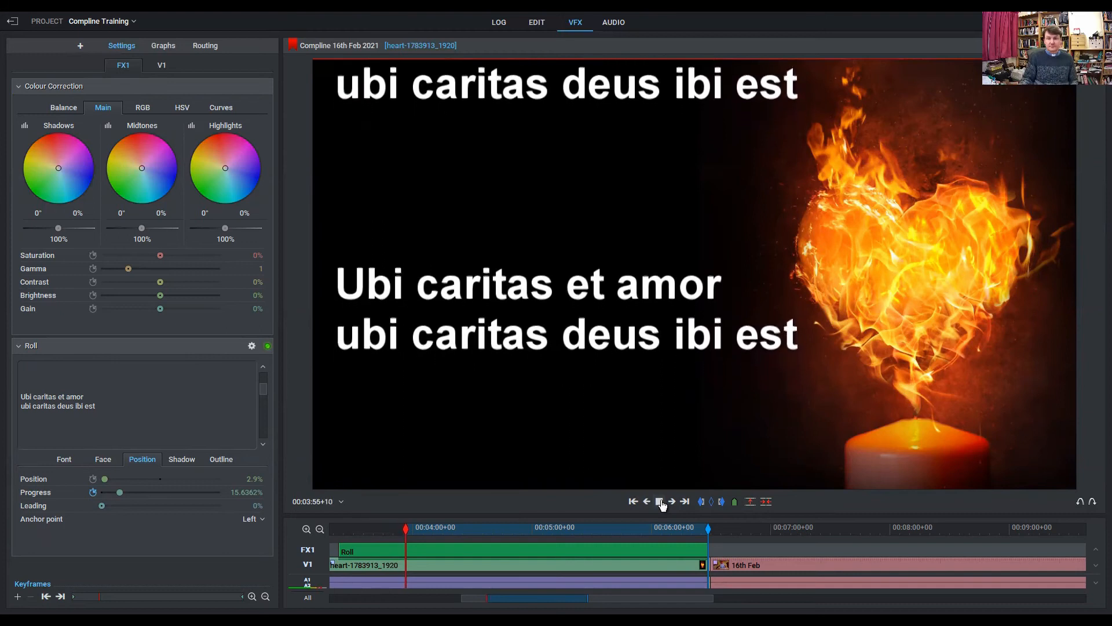
click(660, 501)
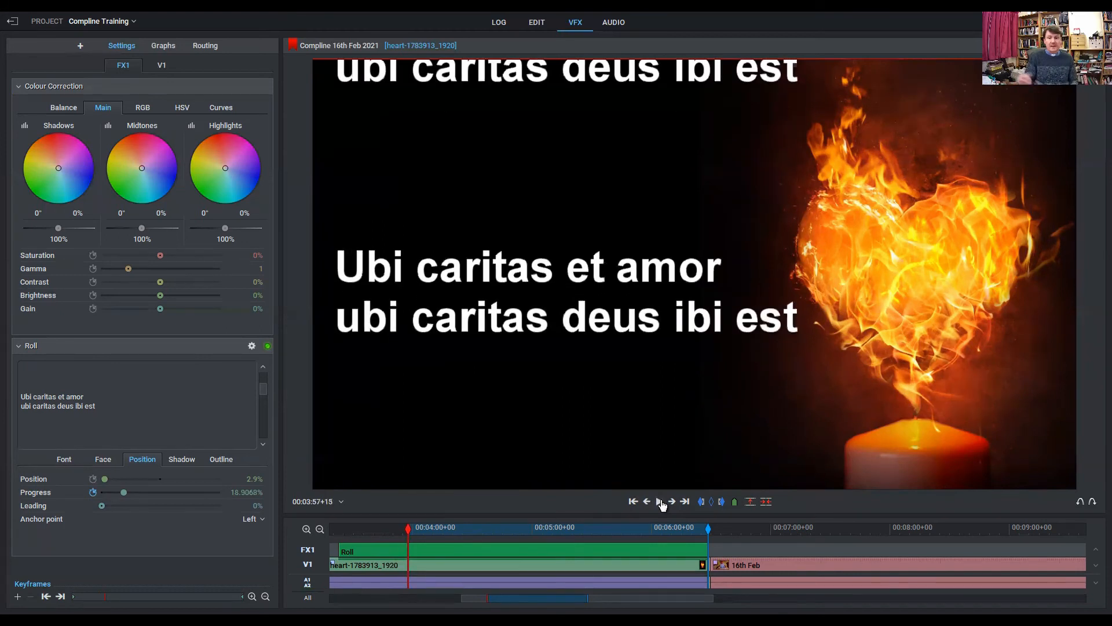
- Return to the editing timeline, go to the start of the Roll effect at 03:21+21 and clear the marked region
click(537, 23)
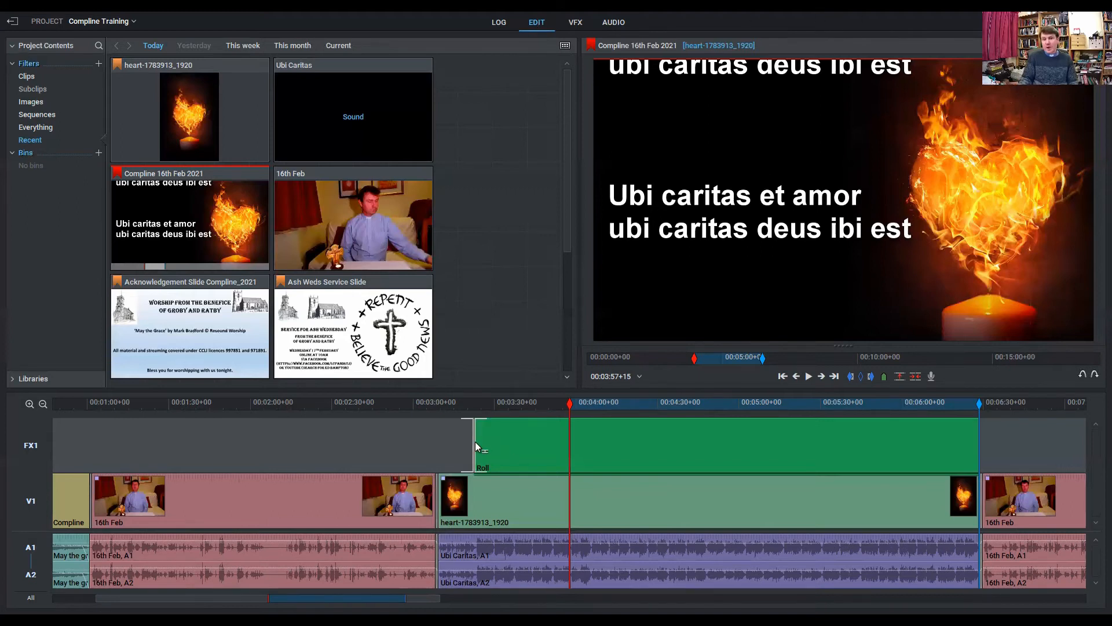
drag(474, 441, 474, 450)
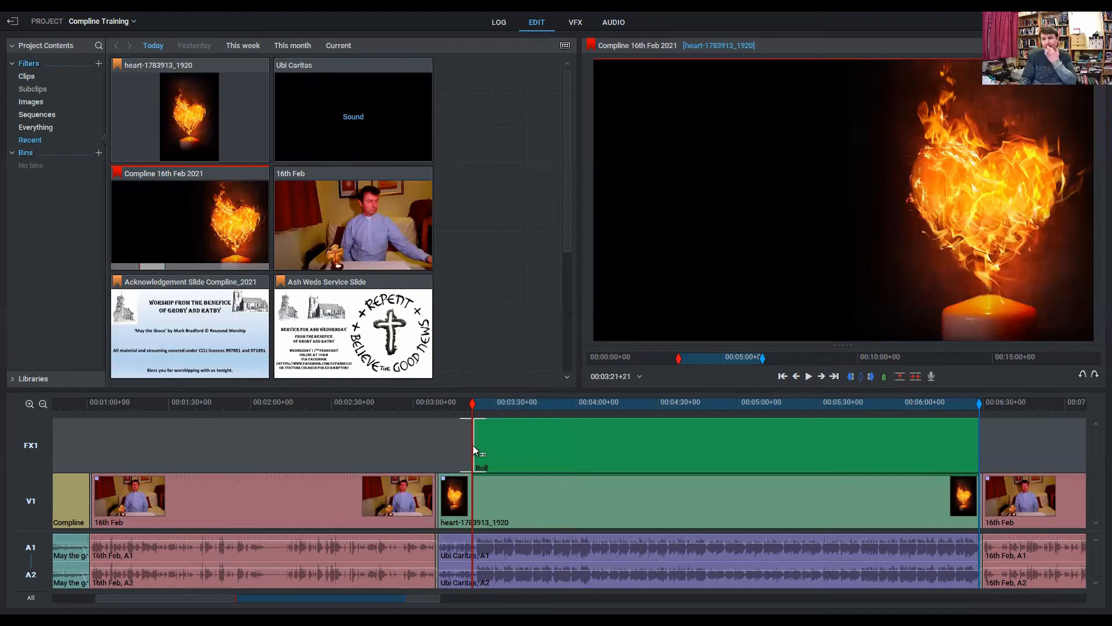
click(860, 377)
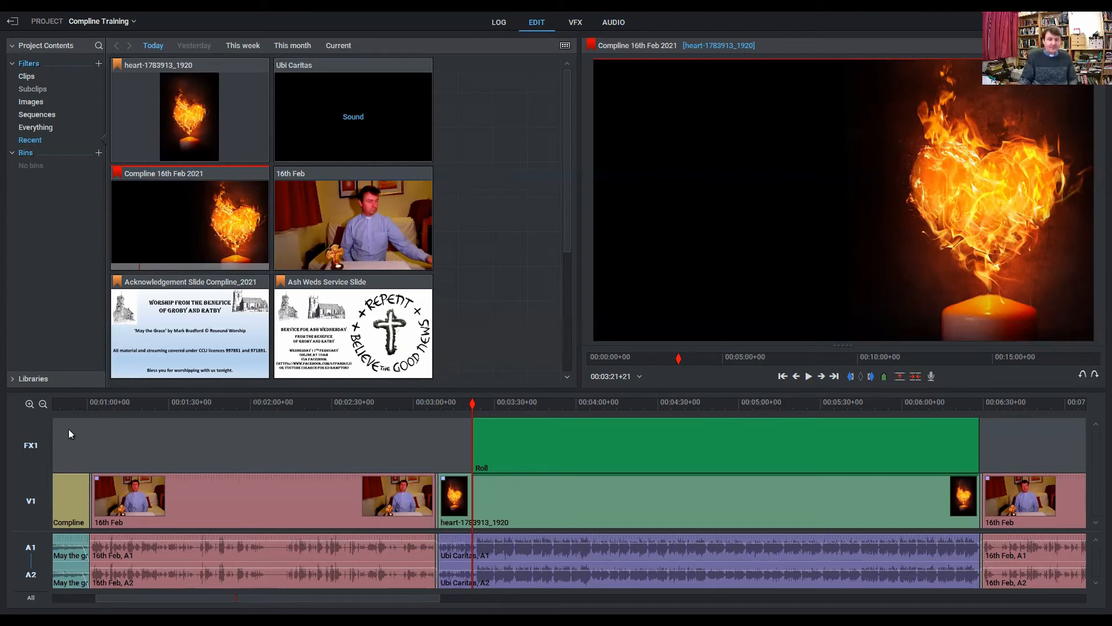
- Move the closing May the grace music earlier so it starts just after the service recording, at about 15:19+14
click(43, 404)
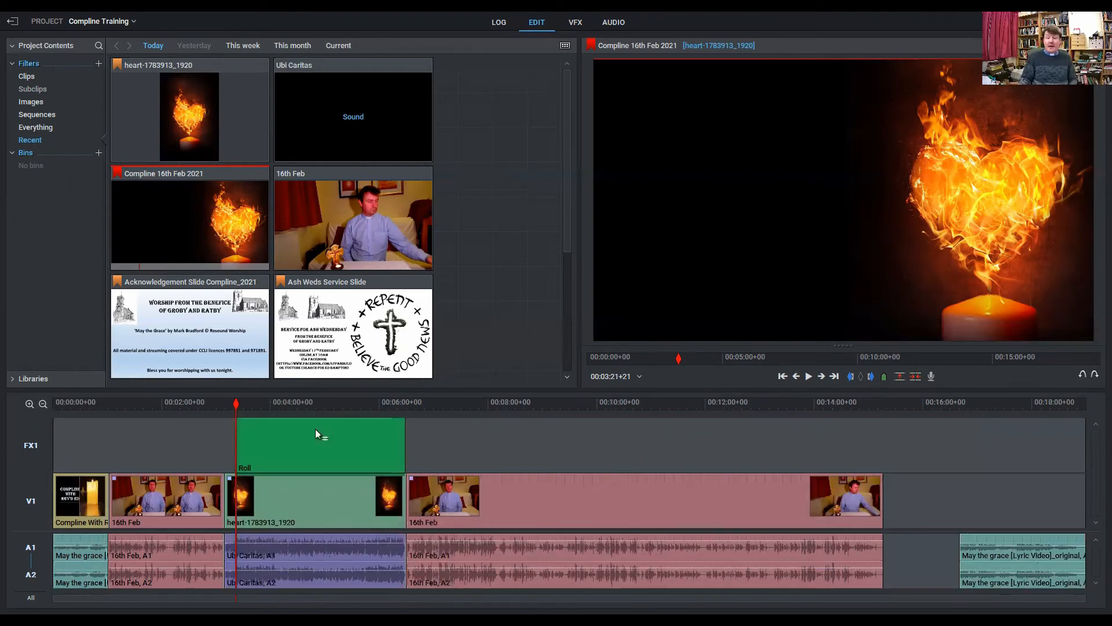
drag(240, 404, 642, 404)
drag(714, 461, 874, 490)
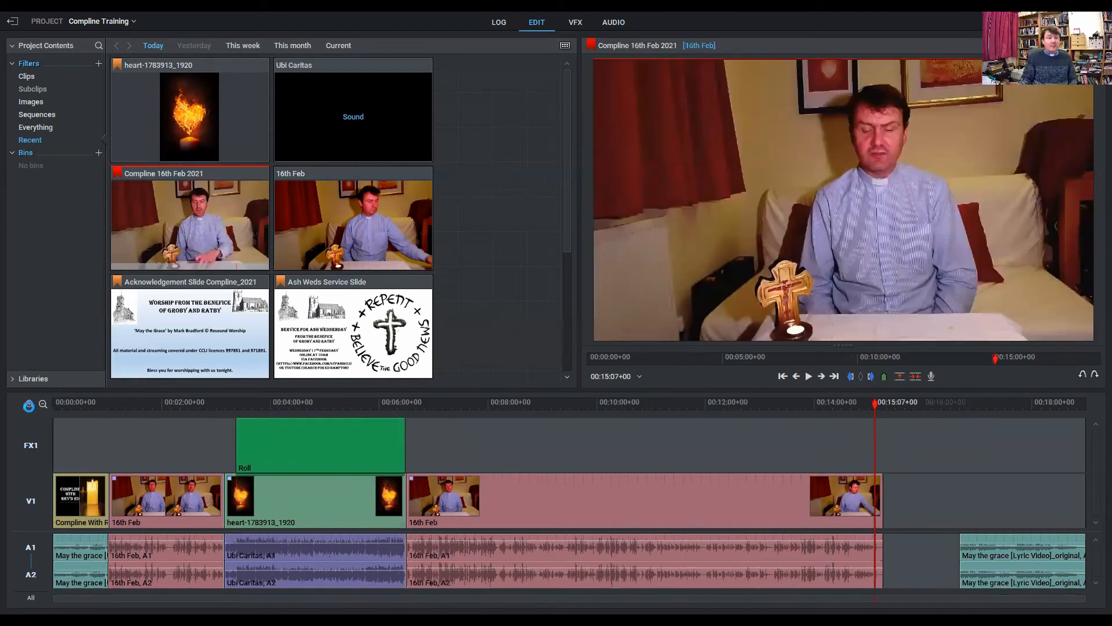
click(30, 404)
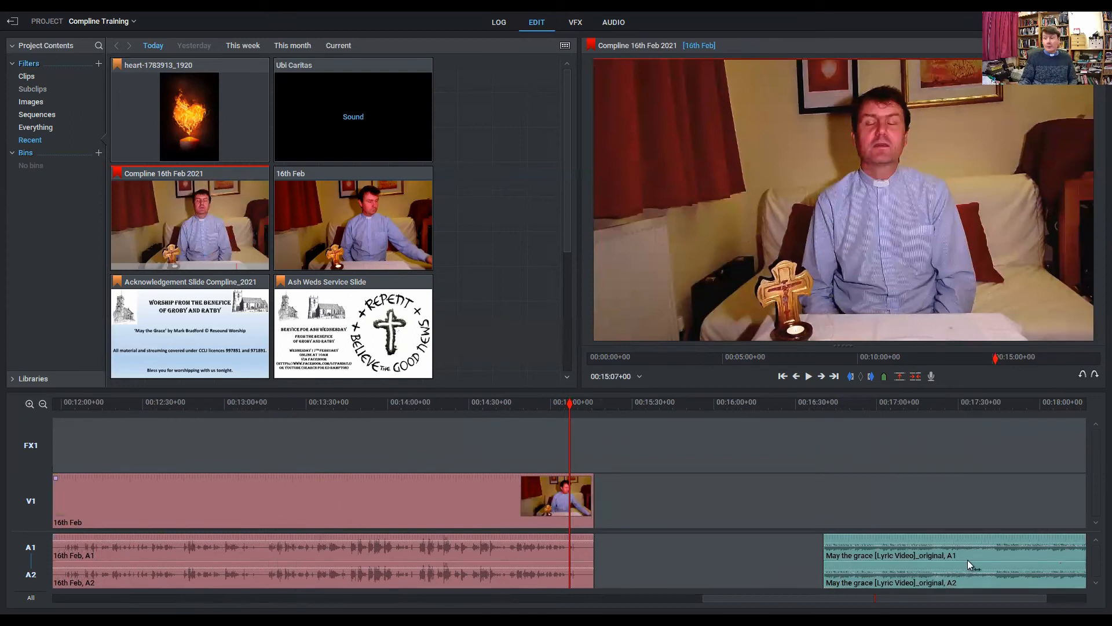
drag(887, 579, 744, 564)
mouse_move(609, 429)
mouse_down()
mouse_move(592, 420)
mouse_move(603, 430)
mouse_up()
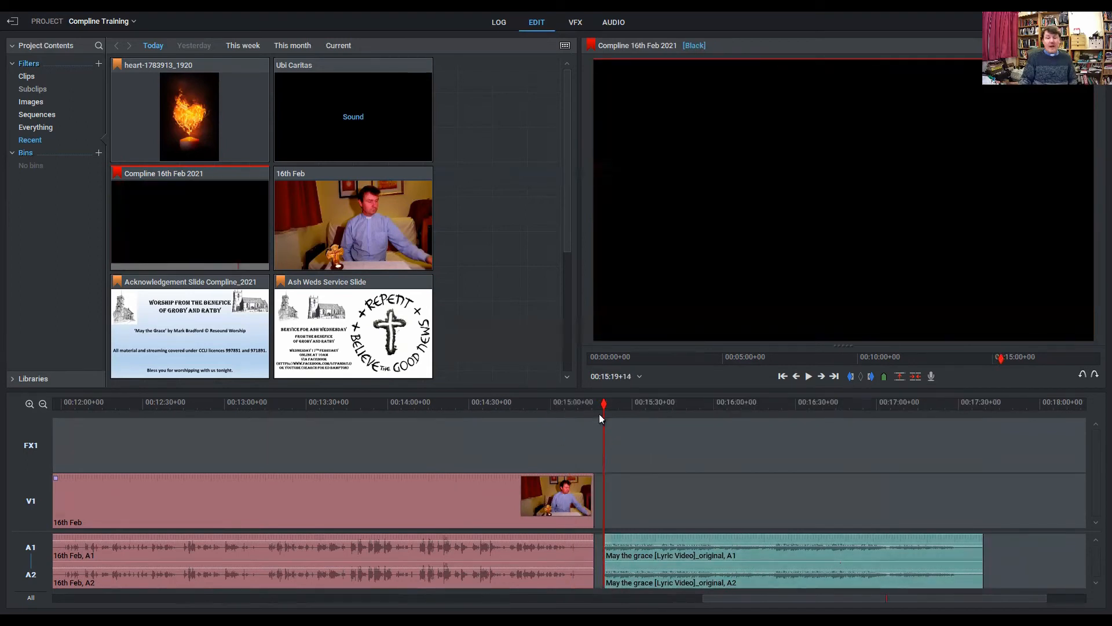
- Fade in the closing May the grace music from its start to about 15:21+06 and play the opening to check the fade
click(615, 403)
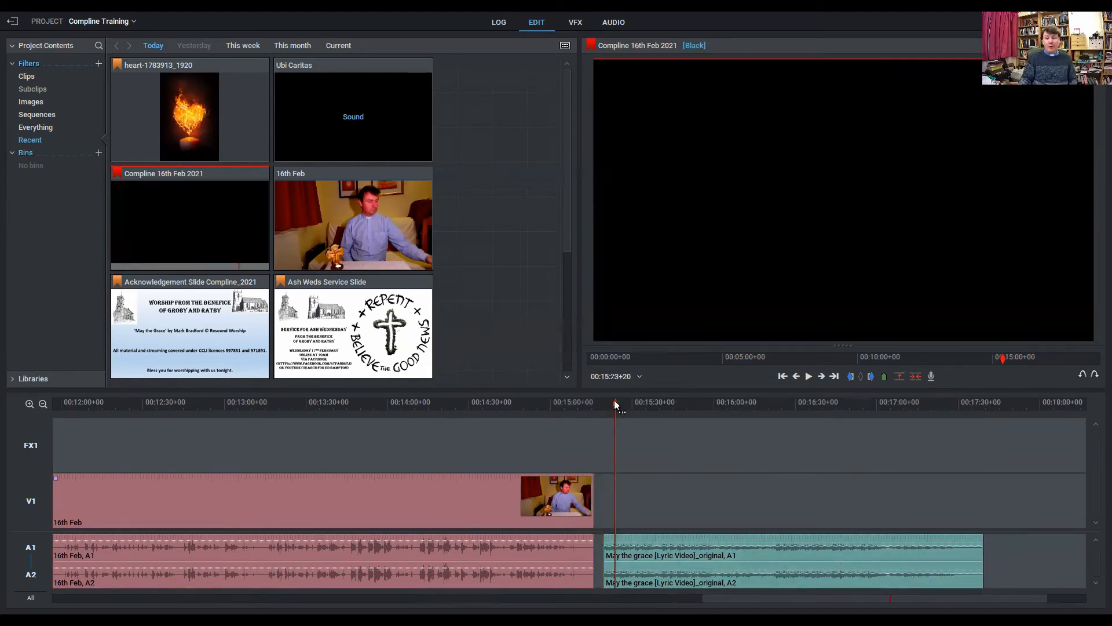
click(575, 23)
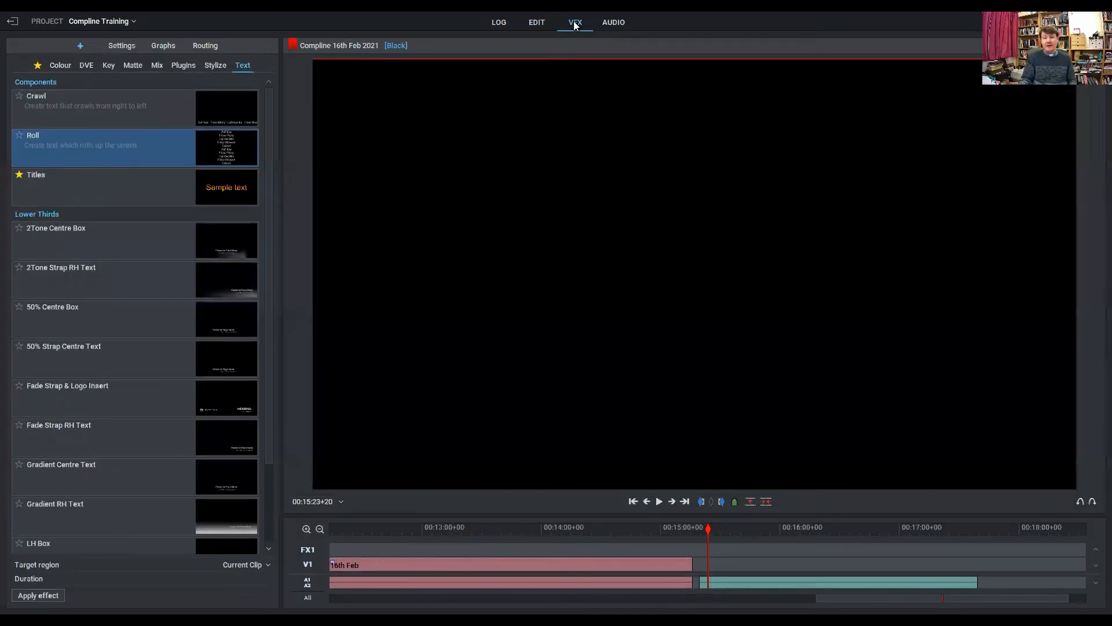
click(612, 23)
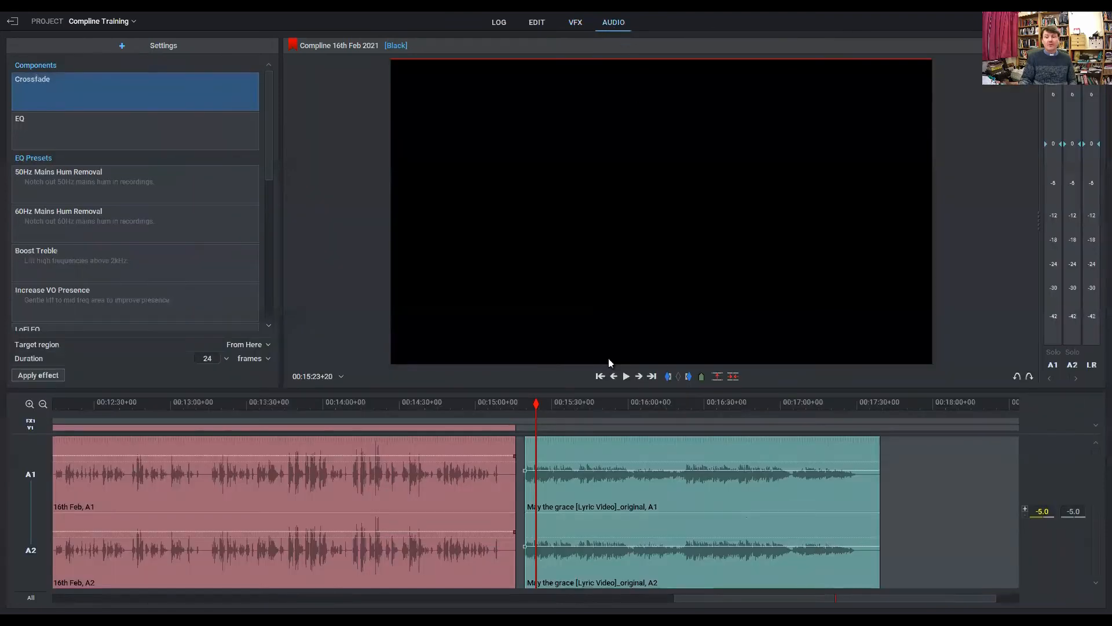
click(30, 406)
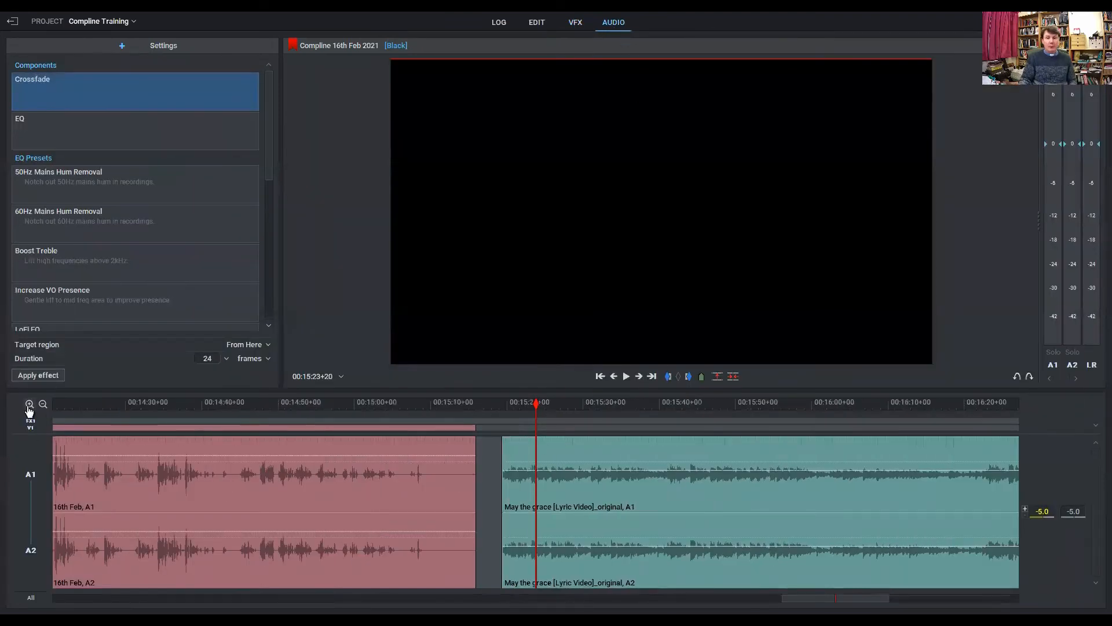
click(30, 405)
drag(536, 406, 476, 412)
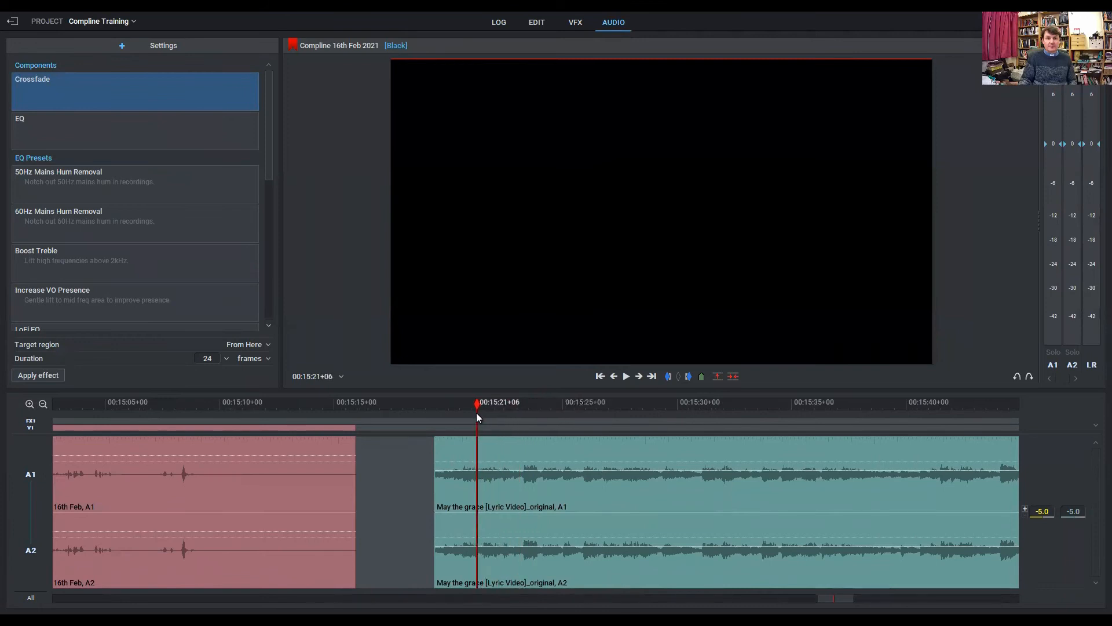
click(474, 470)
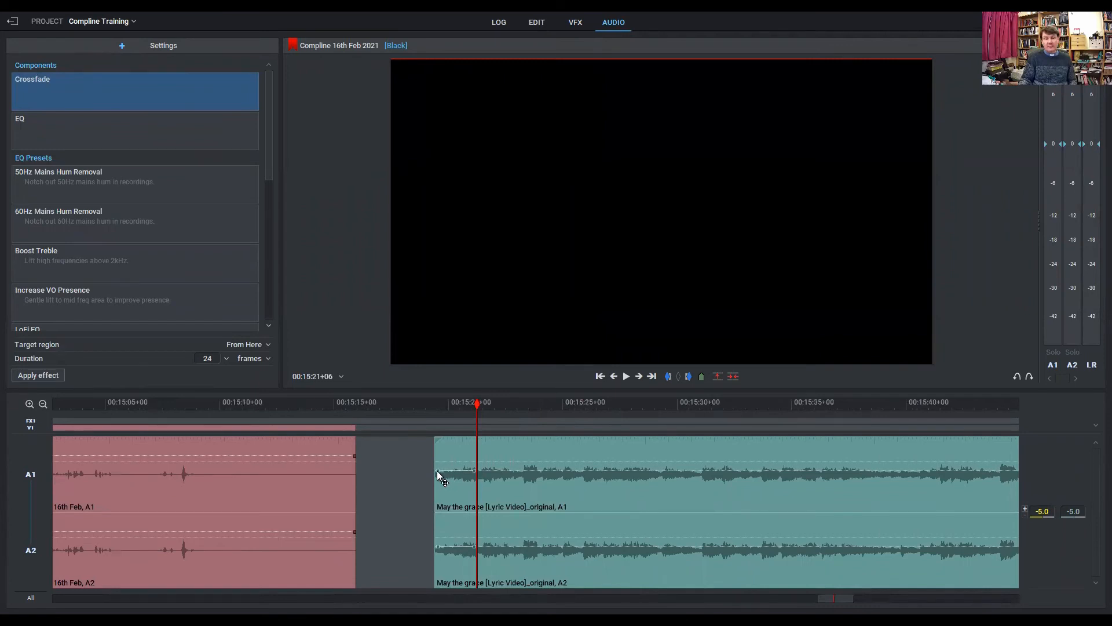
drag(437, 471, 436, 513)
drag(476, 407, 437, 409)
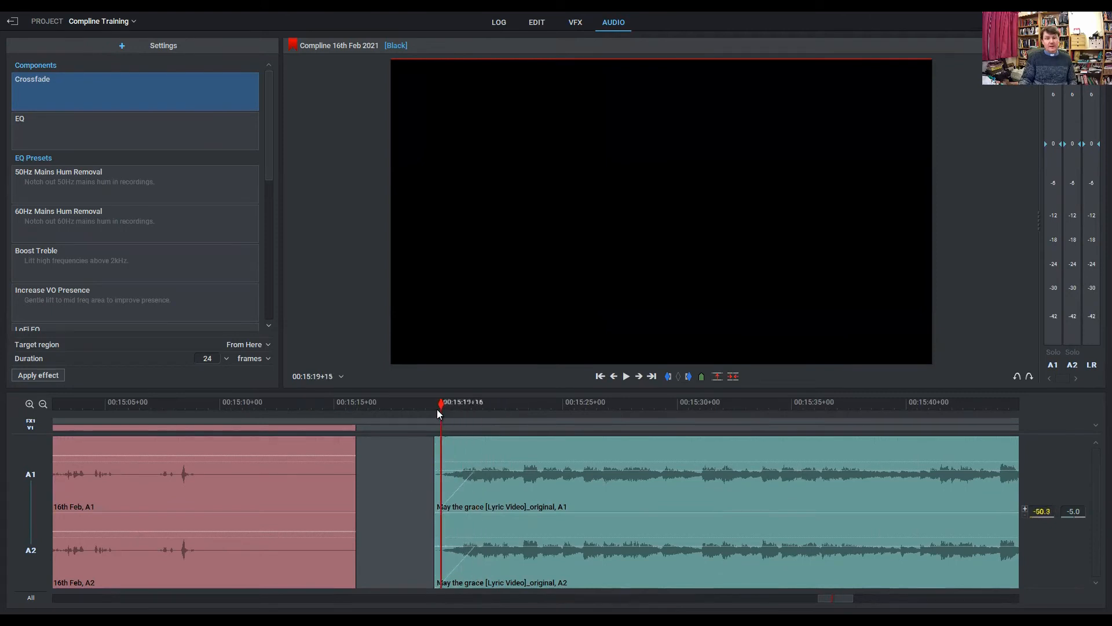
click(625, 377)
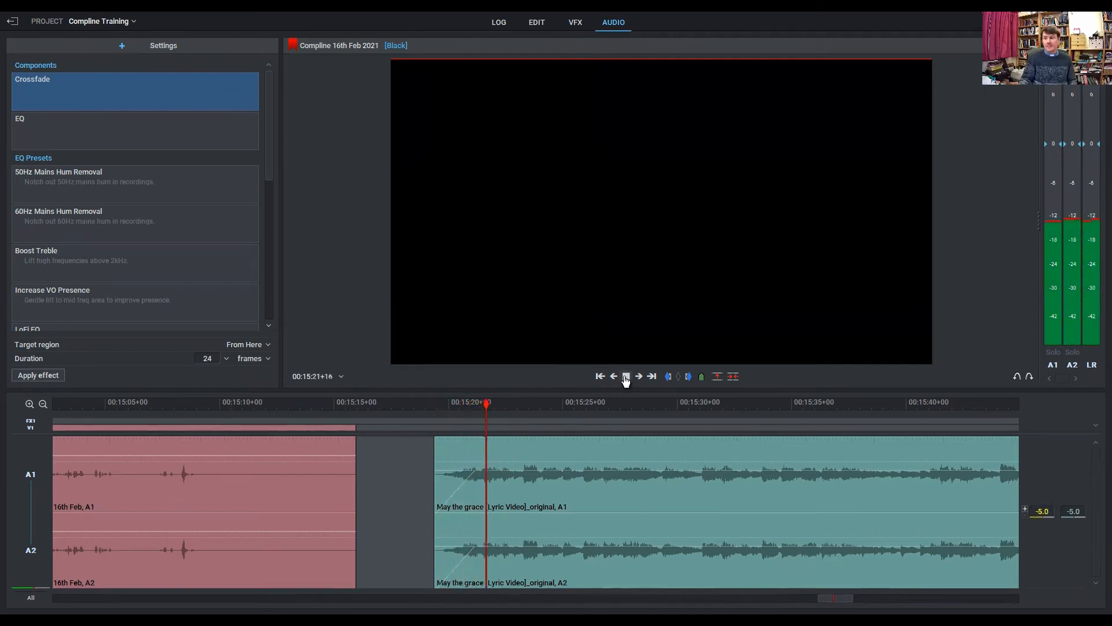
click(625, 377)
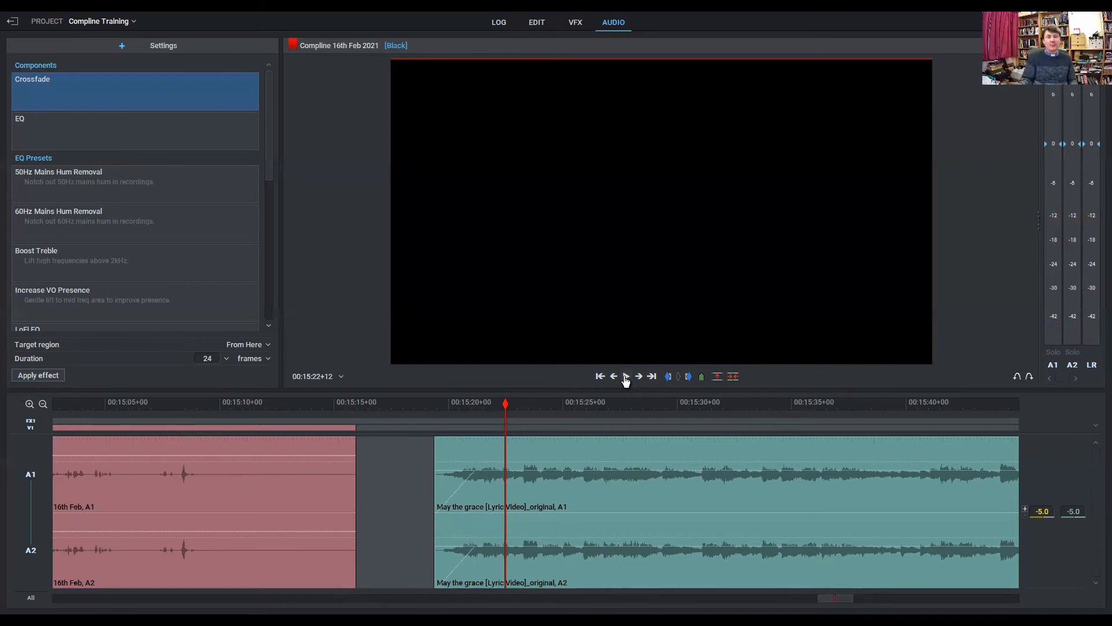
- Add Service Slide_Before Lent directly after the 16th Feb recording on V1 and extend it to about 15:38+00
click(536, 23)
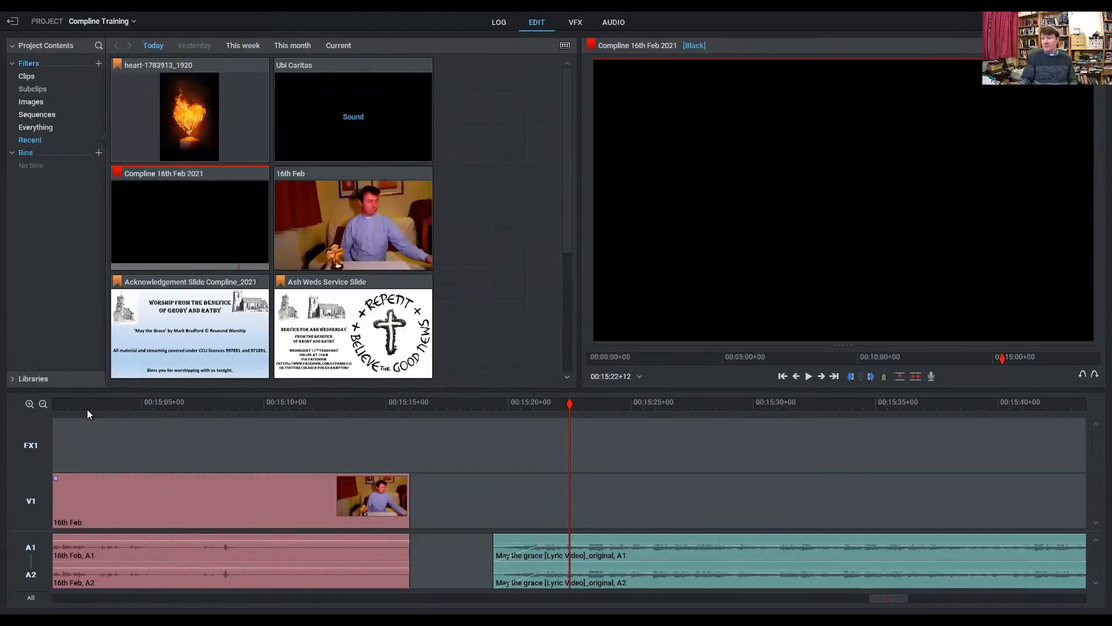
drag(566, 190, 570, 282)
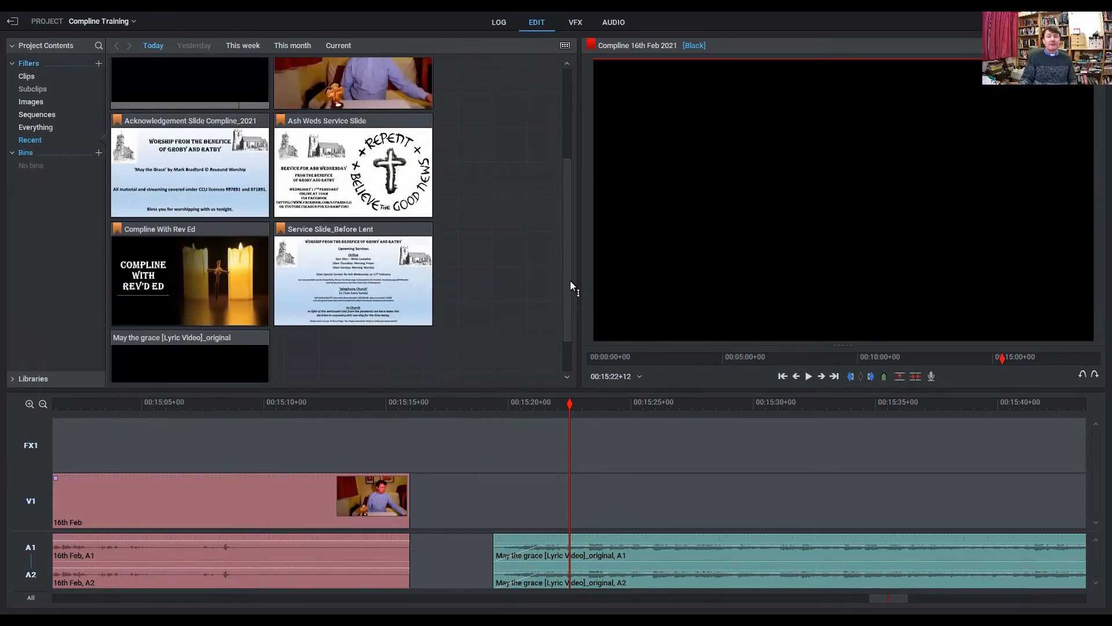
scroll(570, 280, down, 1)
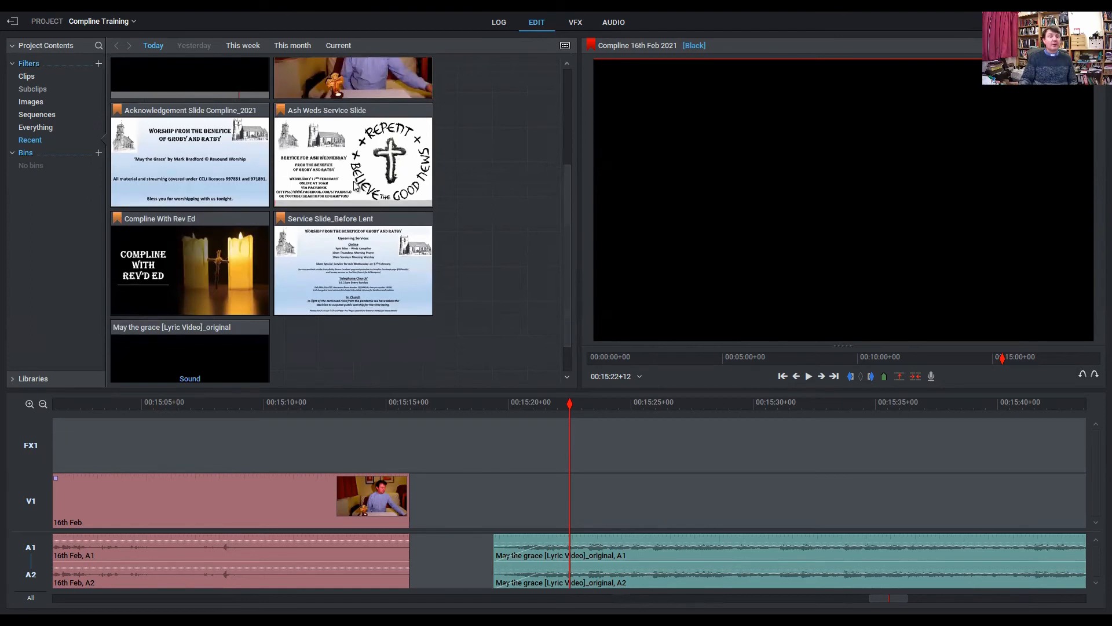
drag(364, 256, 408, 492)
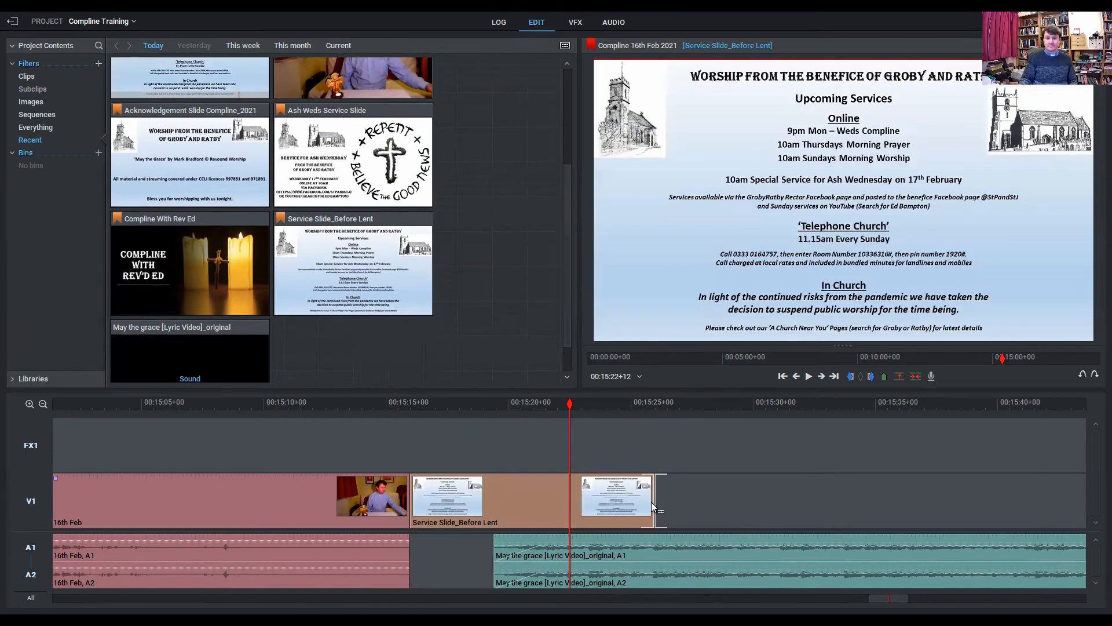
drag(657, 501, 947, 503)
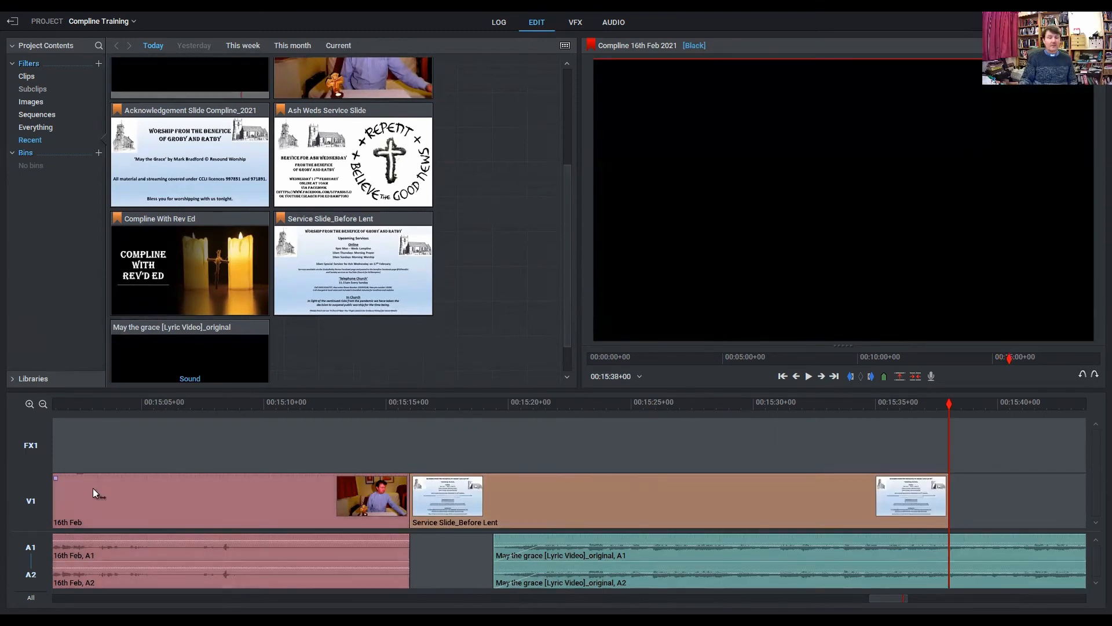
- Place the Ash Weds Service Slide and the Acknowledgement Slide after the service slide on V1
click(43, 404)
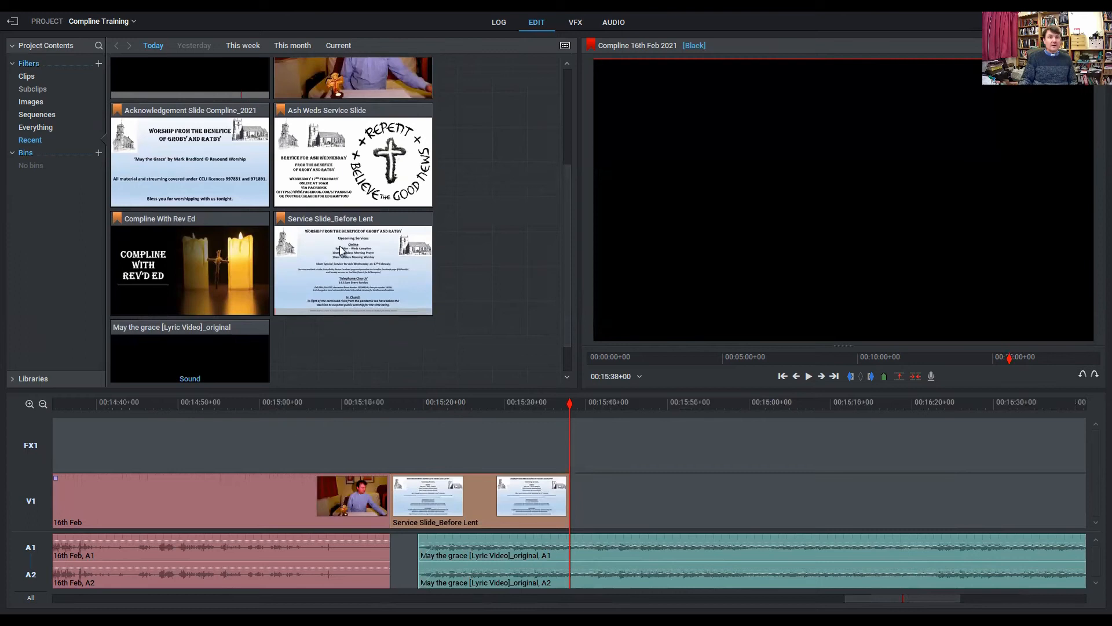
drag(340, 152, 860, 514)
drag(719, 506, 885, 509)
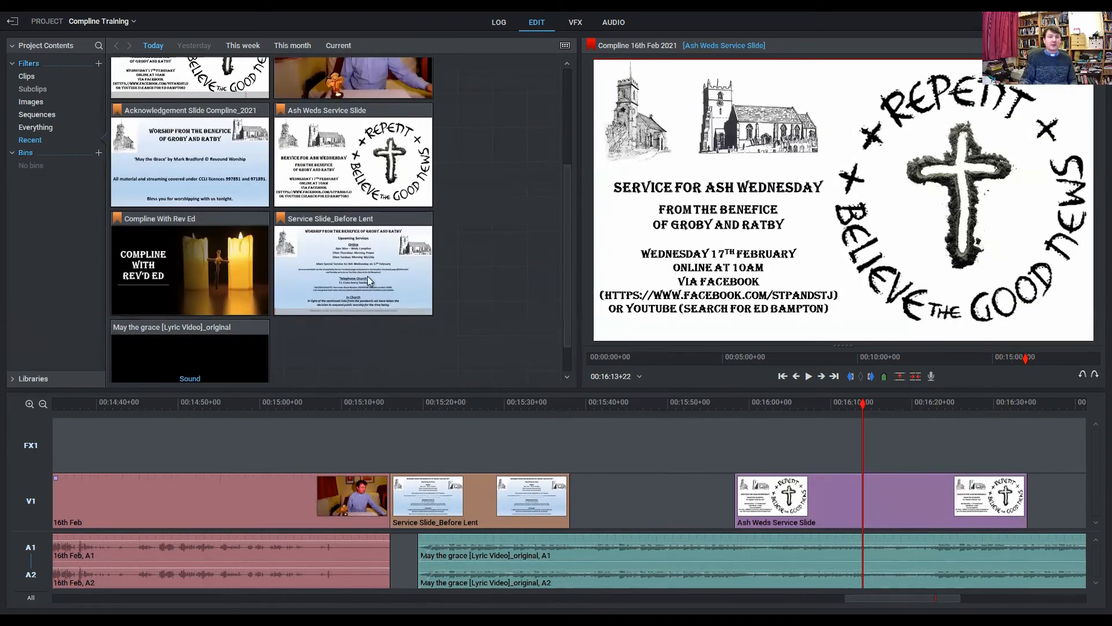
mouse_move(845, 401)
mouse_down()
mouse_move(1059, 481)
mouse_move(1046, 496)
mouse_up()
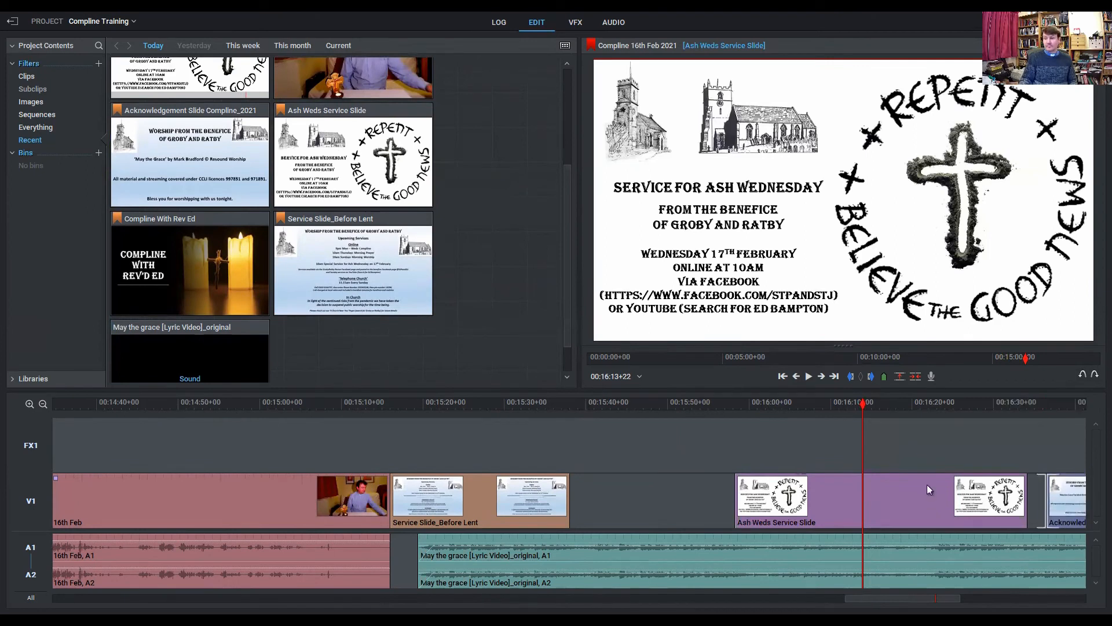
- Extend and arrange the three closing slides on V1 so they run in sequence to just past the end of the closing music
click(43, 406)
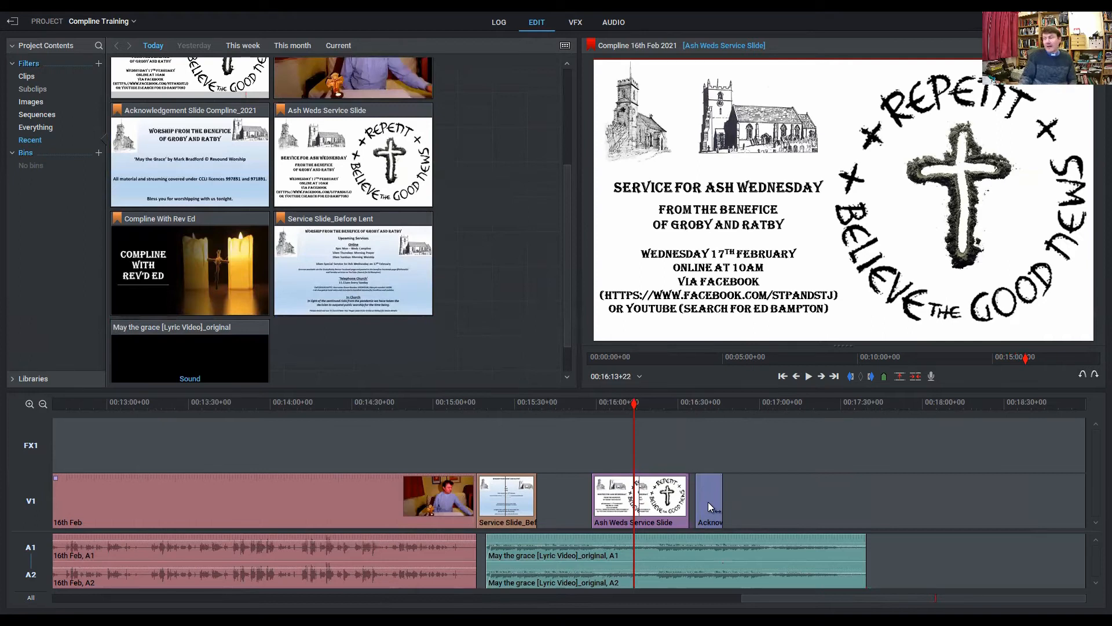
drag(709, 499, 901, 521)
drag(688, 507, 716, 509)
drag(539, 512, 634, 521)
- Bring the start of Service Slide_Before Lent forward to about 15:10 over the end of the 16th Feb recording, shifting the recording slightly later
drag(617, 410, 473, 434)
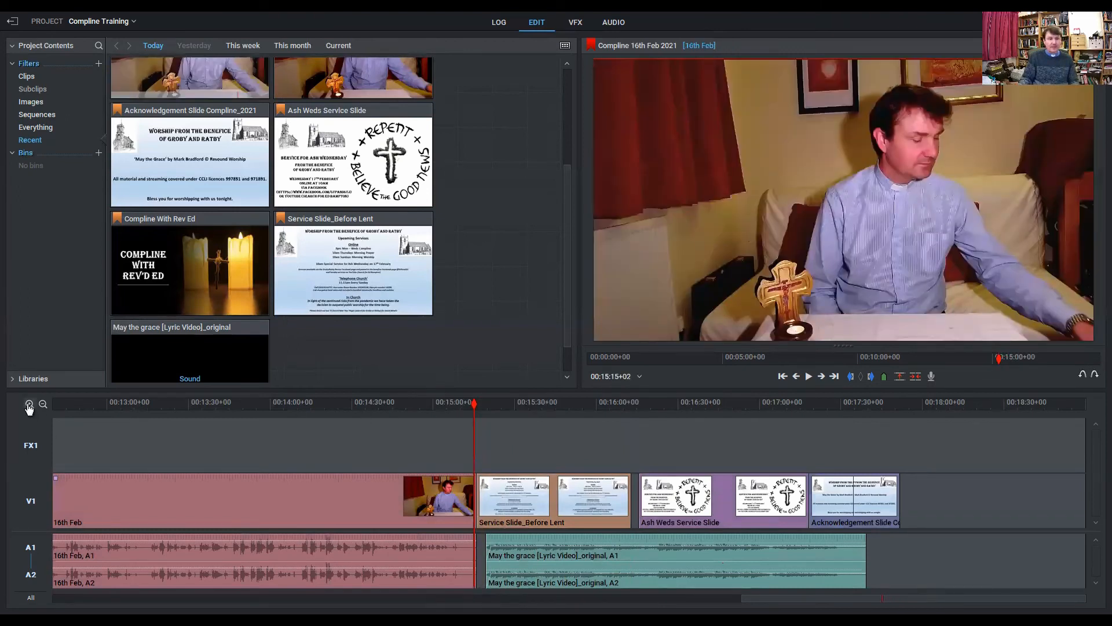
click(29, 405)
click(29, 404)
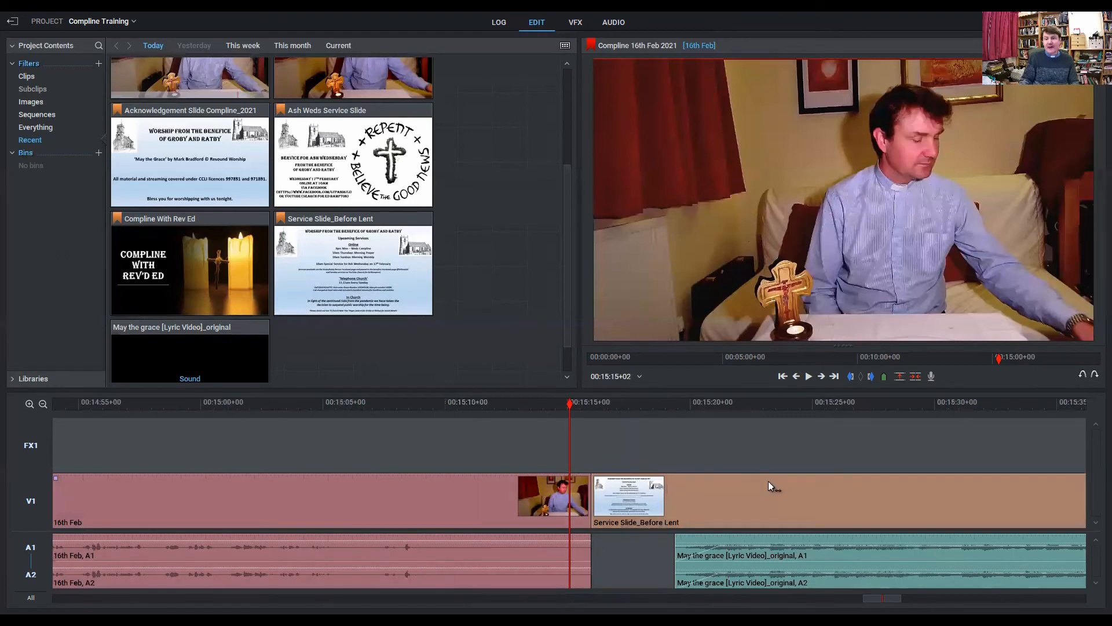
drag(744, 500, 590, 516)
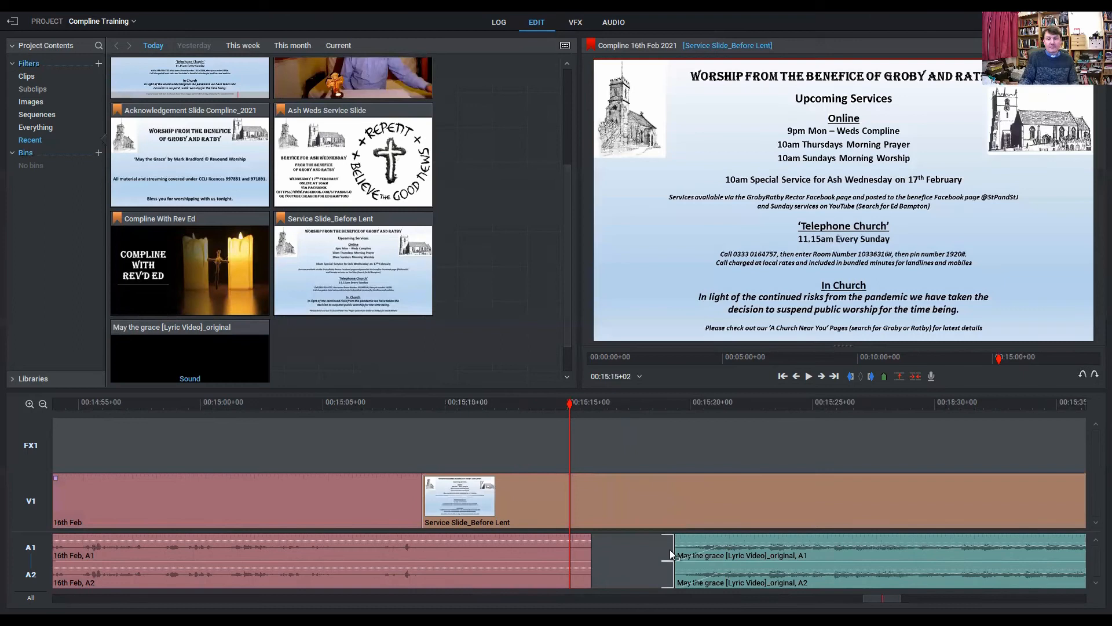
drag(284, 510, 320, 516)
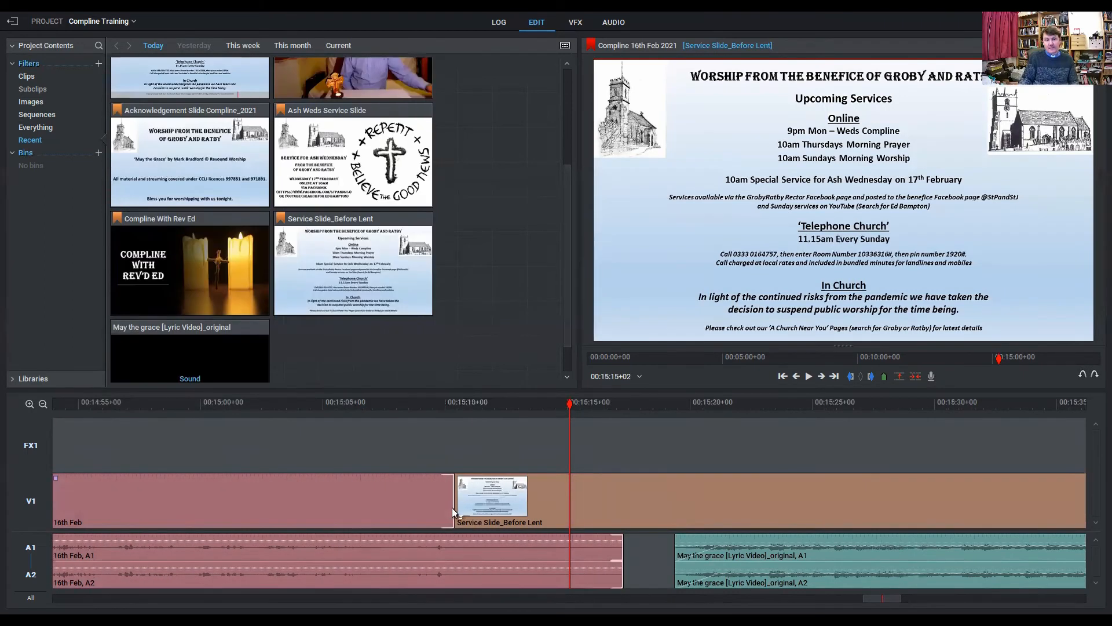
- Add a one-second Dissolve centred on the cut between the 16th Feb recording and Service Slide_Before Lent
right_click(452, 500)
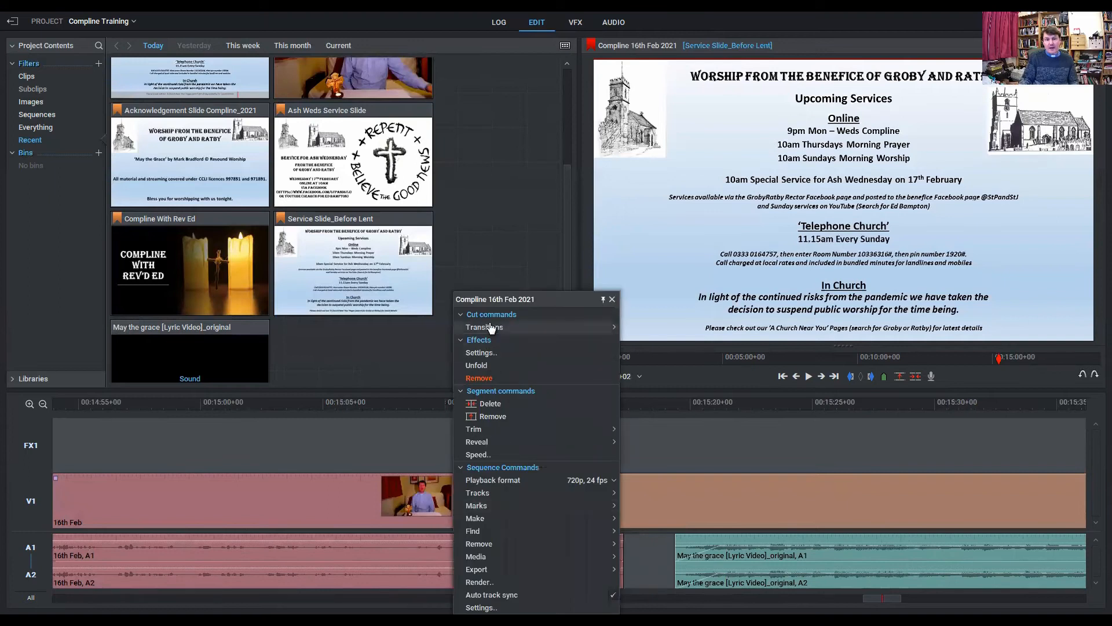
click(532, 326)
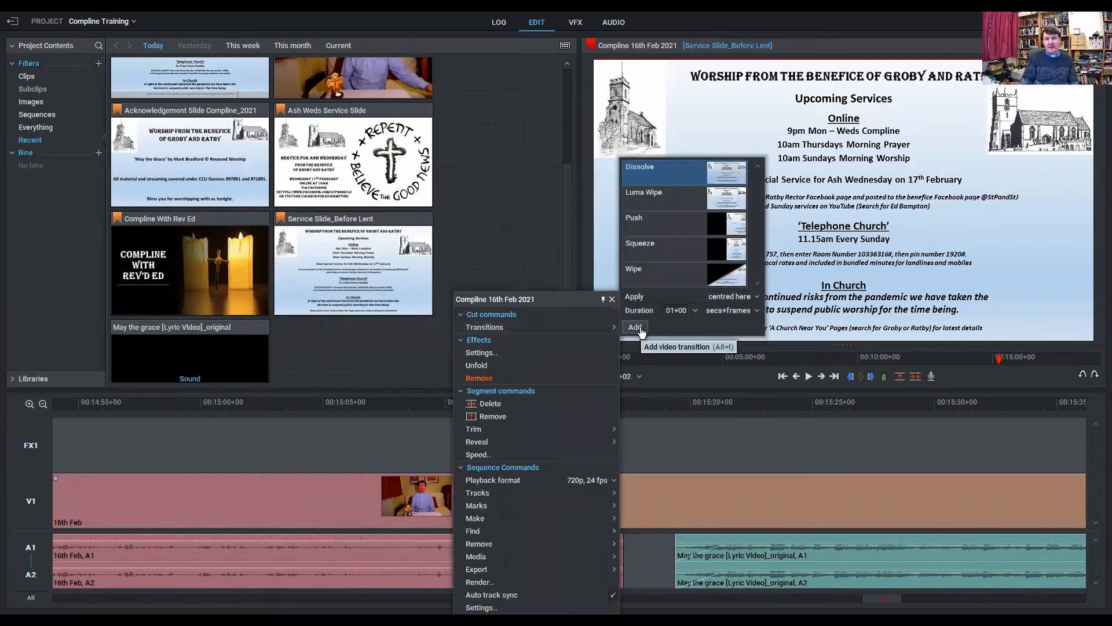
click(635, 327)
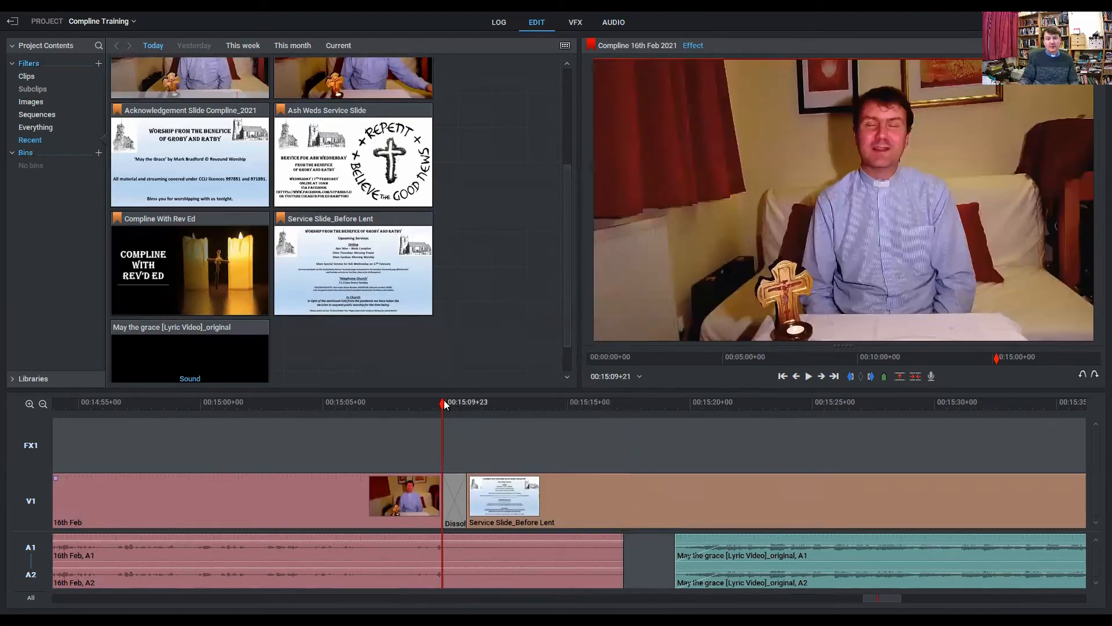
- Bring the May the grace closing music forward on A1 and A2 so it starts with the dissolve at about 15:10
drag(442, 400, 490, 418)
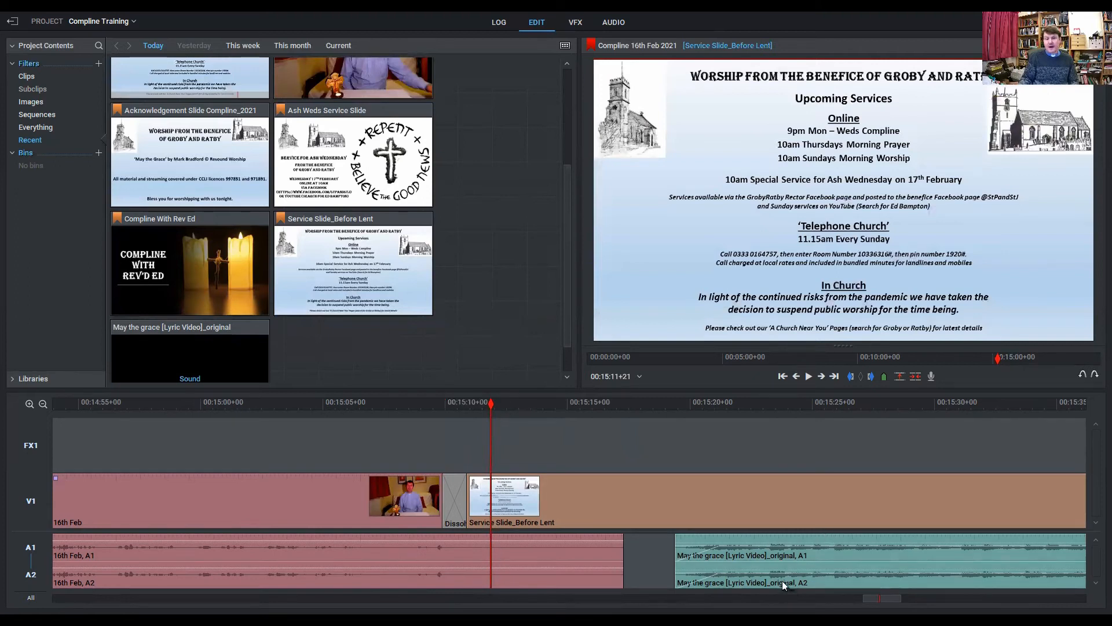
drag(787, 564, 566, 571)
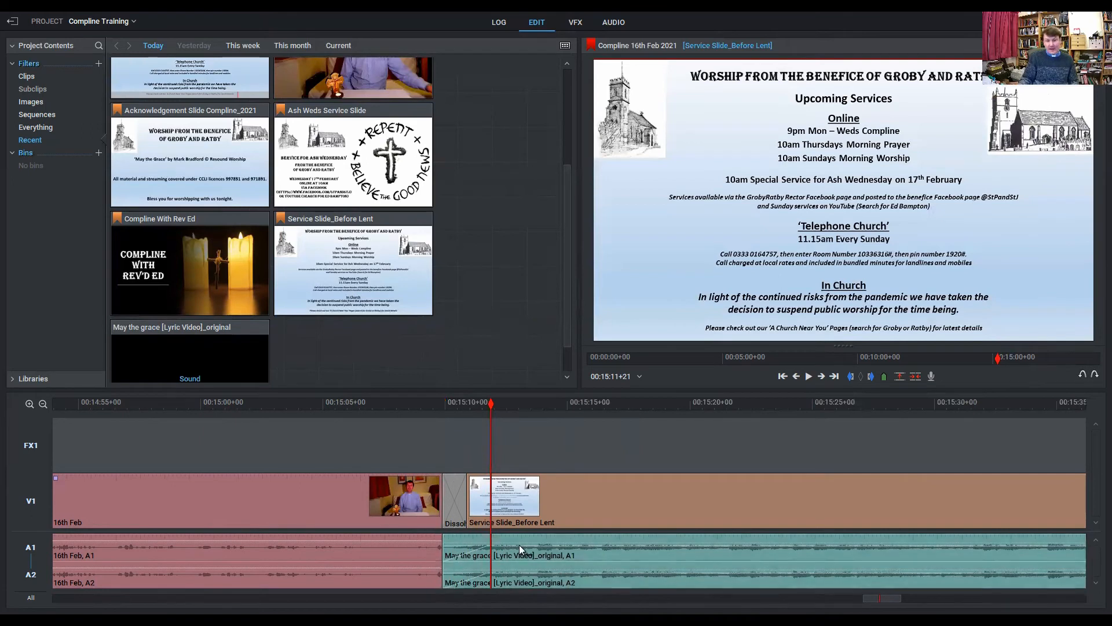
- Close the gap at about 6:30 between the dissolve after the heart clip and the 16th Feb recording
click(43, 405)
click(42, 404)
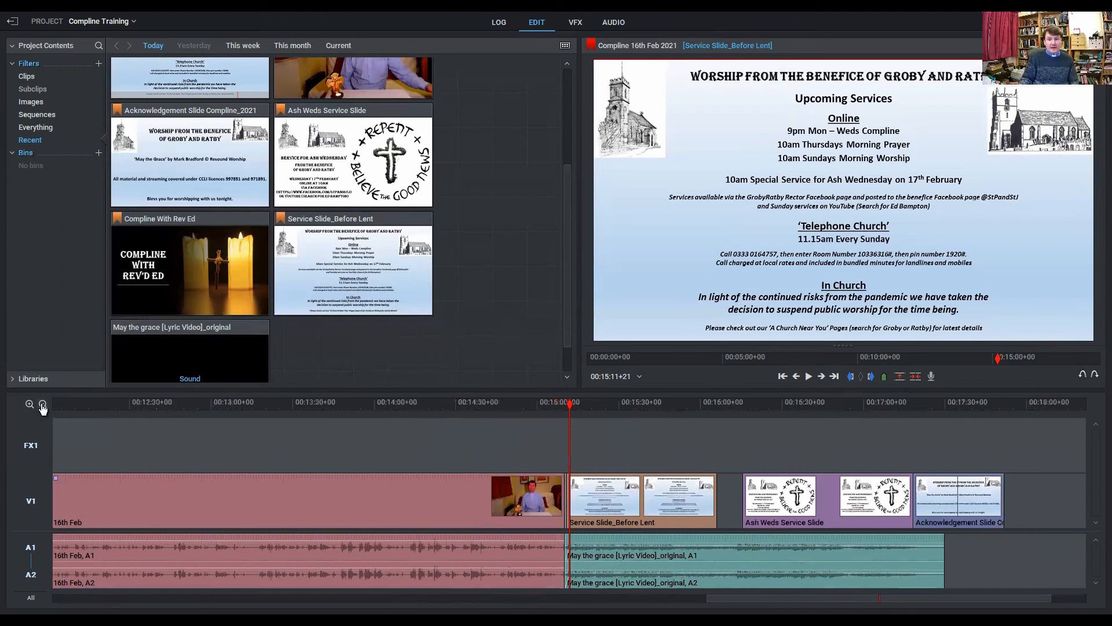
click(43, 404)
drag(881, 404, 412, 453)
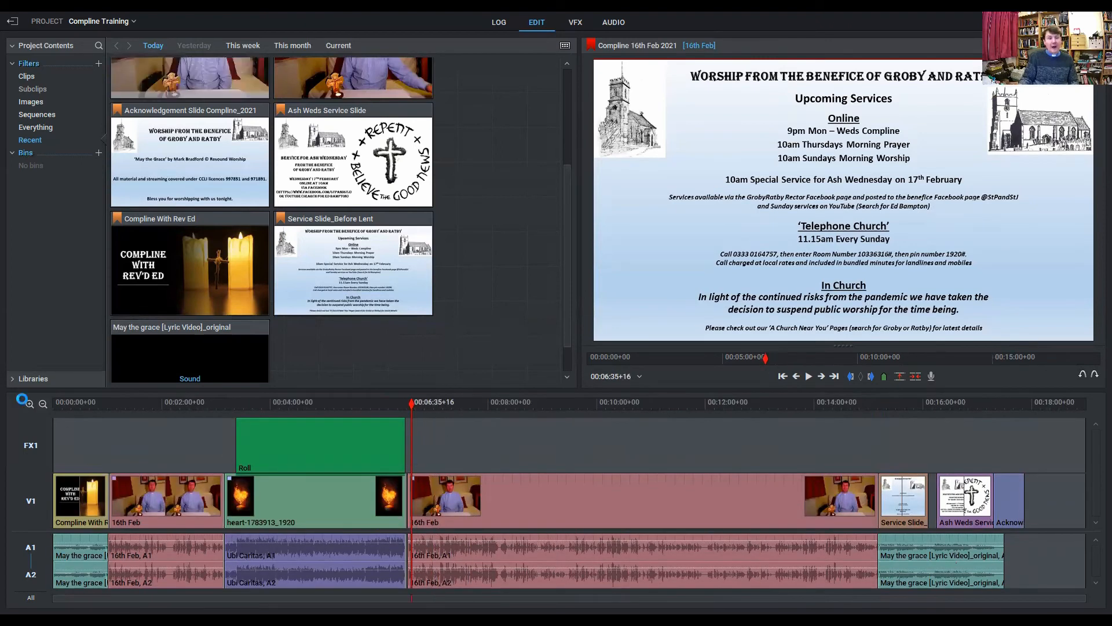
click(29, 404)
click(29, 403)
click(29, 403)
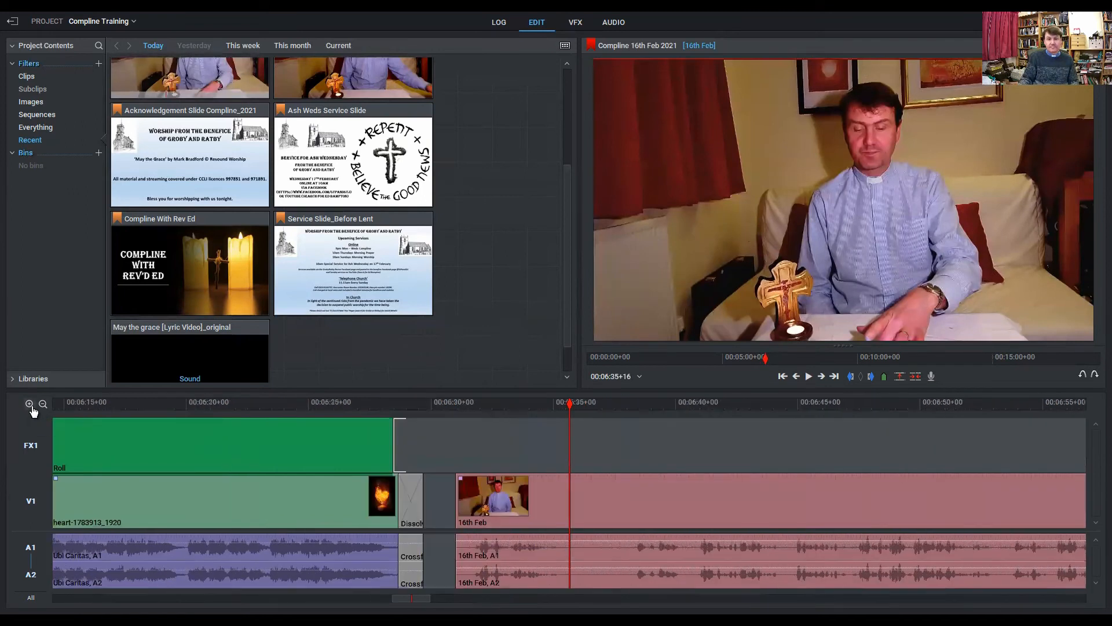
right_click(441, 507)
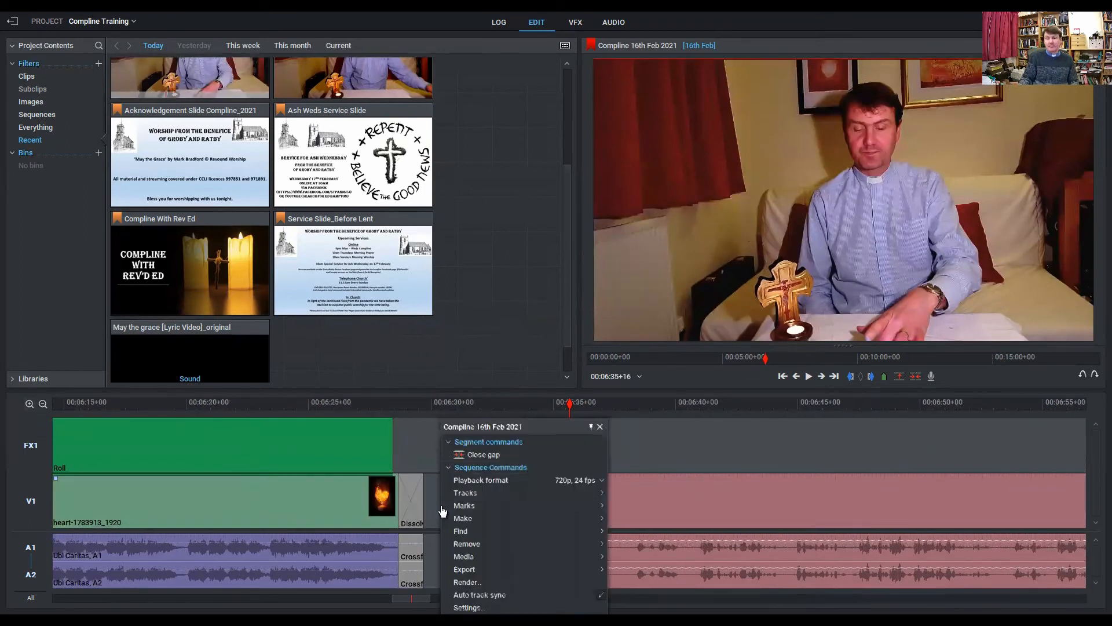
click(498, 455)
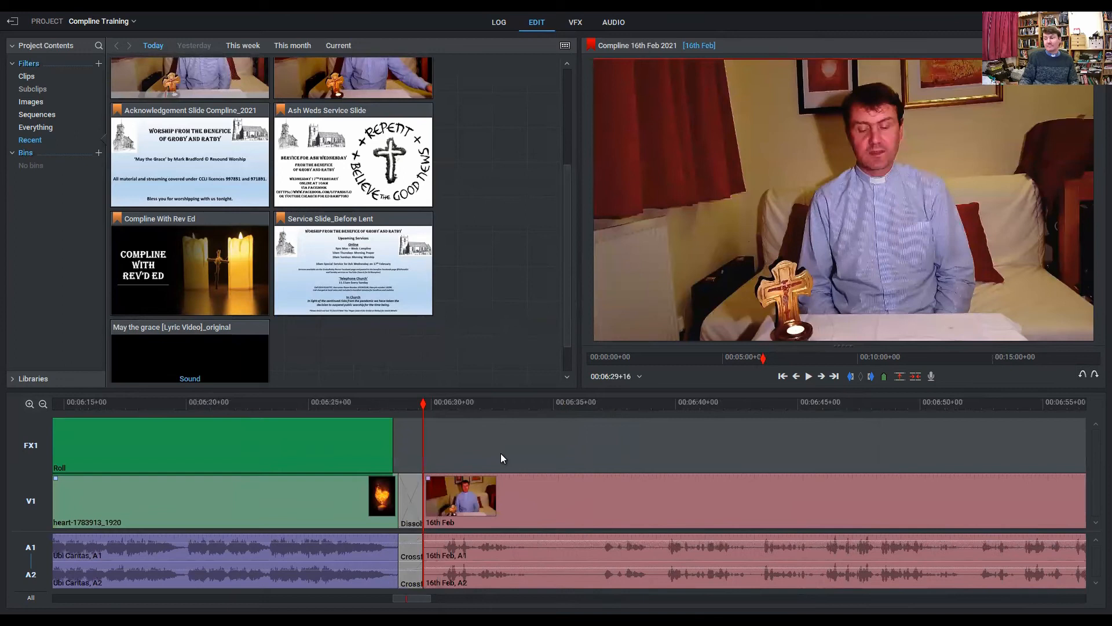
- Move the Ash Weds Service Slide earlier on V1 so it directly follows Service Slide_Before Lent at about 16:01
click(42, 403)
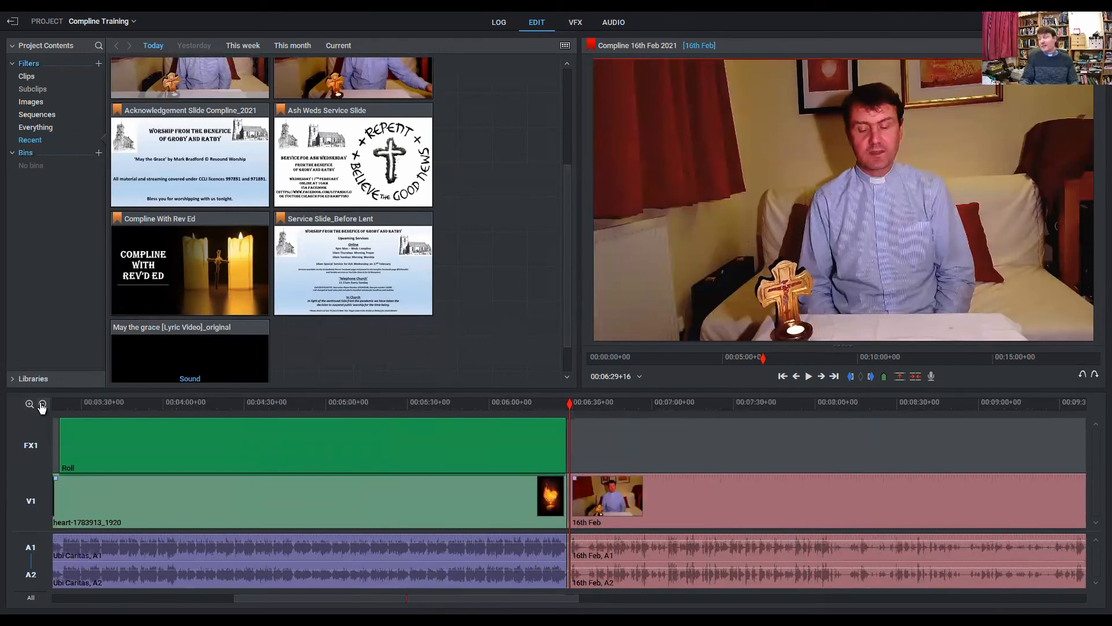
click(41, 404)
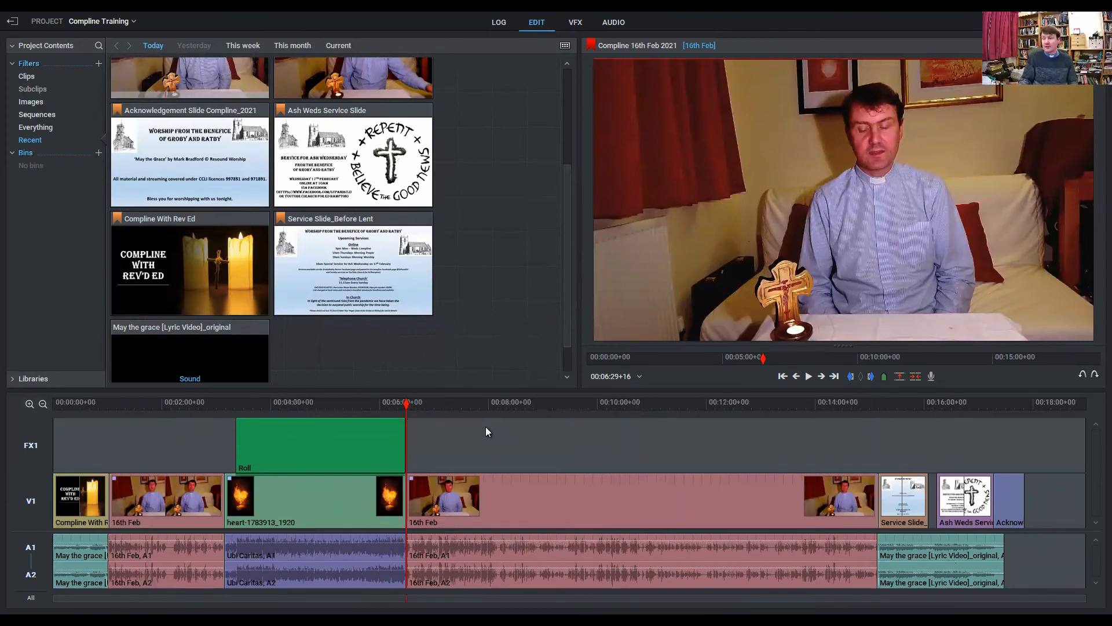
click(407, 404)
drag(525, 414, 935, 434)
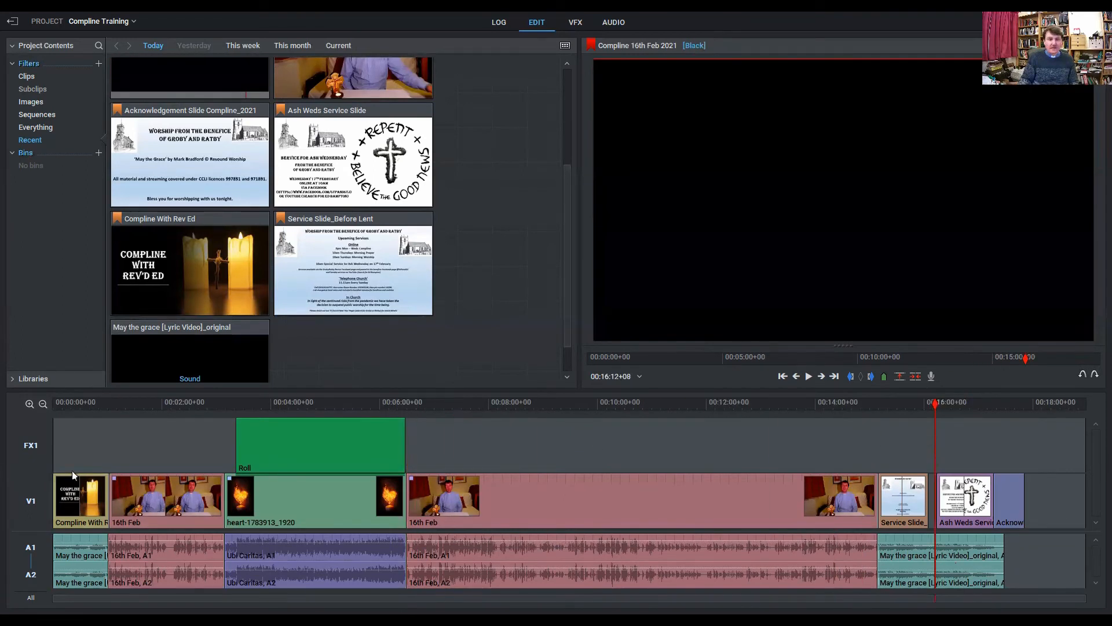
click(30, 405)
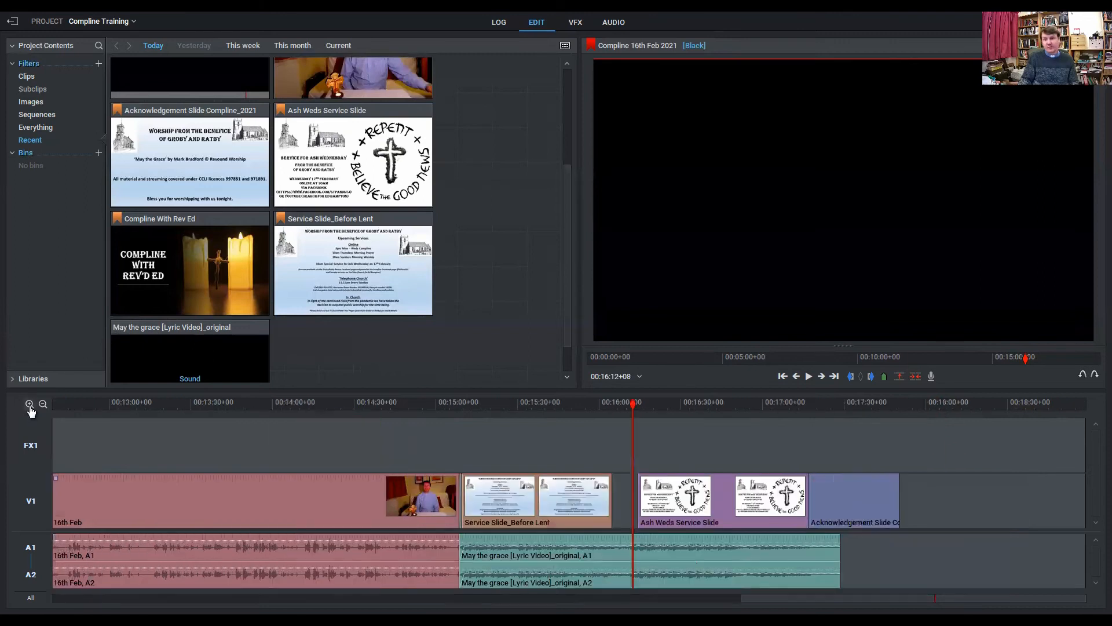
click(30, 404)
drag(717, 505, 607, 519)
- Add a one-second Dissolve centred on the cut between Service Slide_Before Lent and the Ash Weds Service Slide
right_click(477, 510)
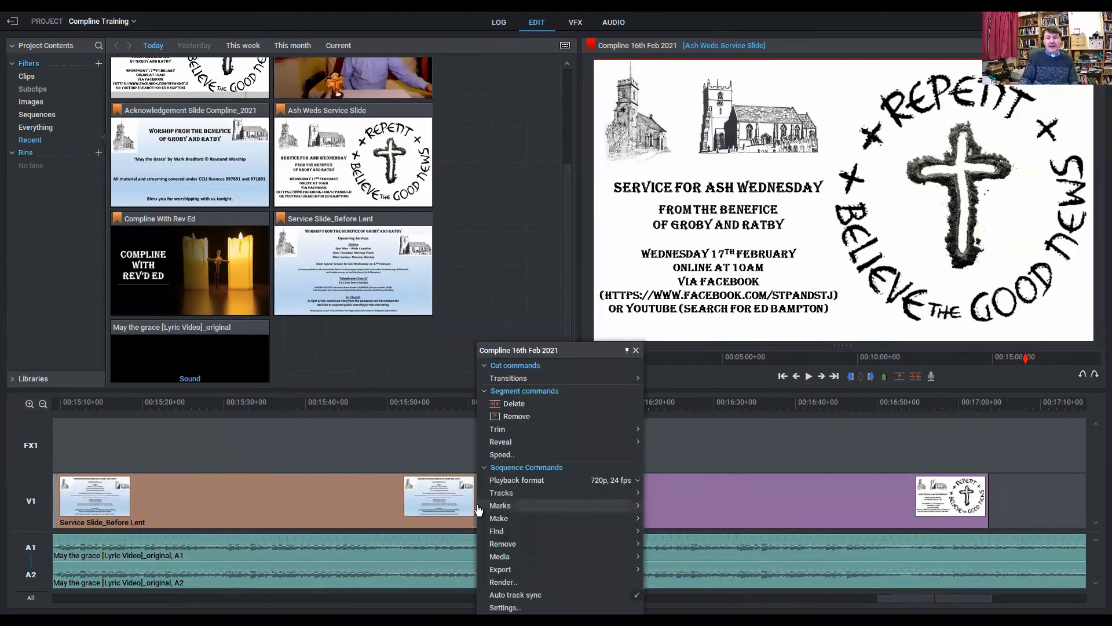
mouse_move(528, 381)
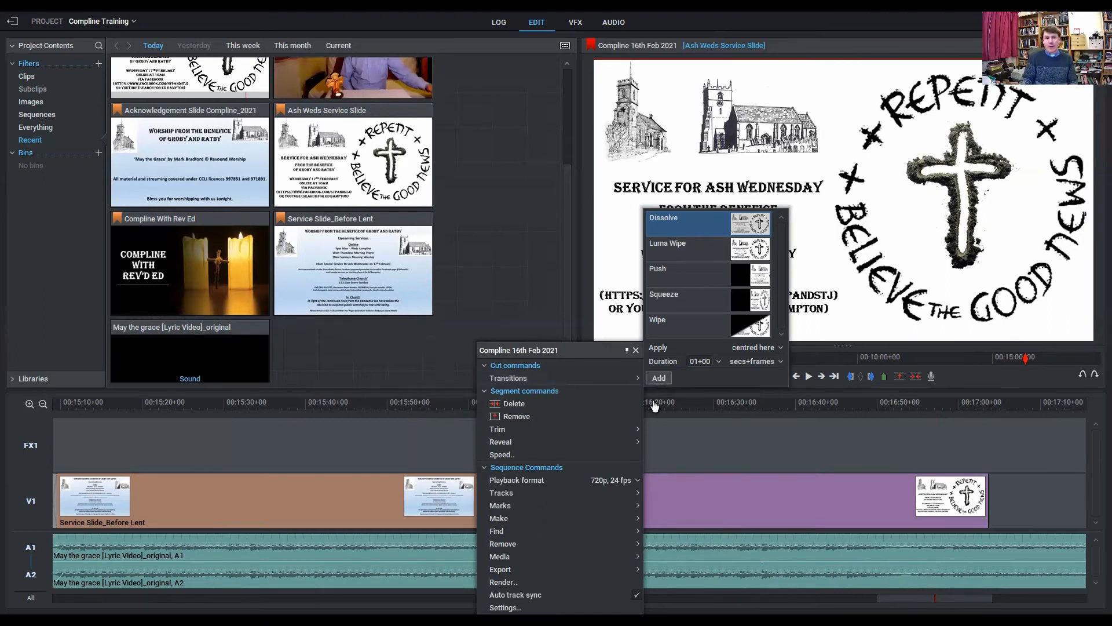
click(658, 377)
click(178, 437)
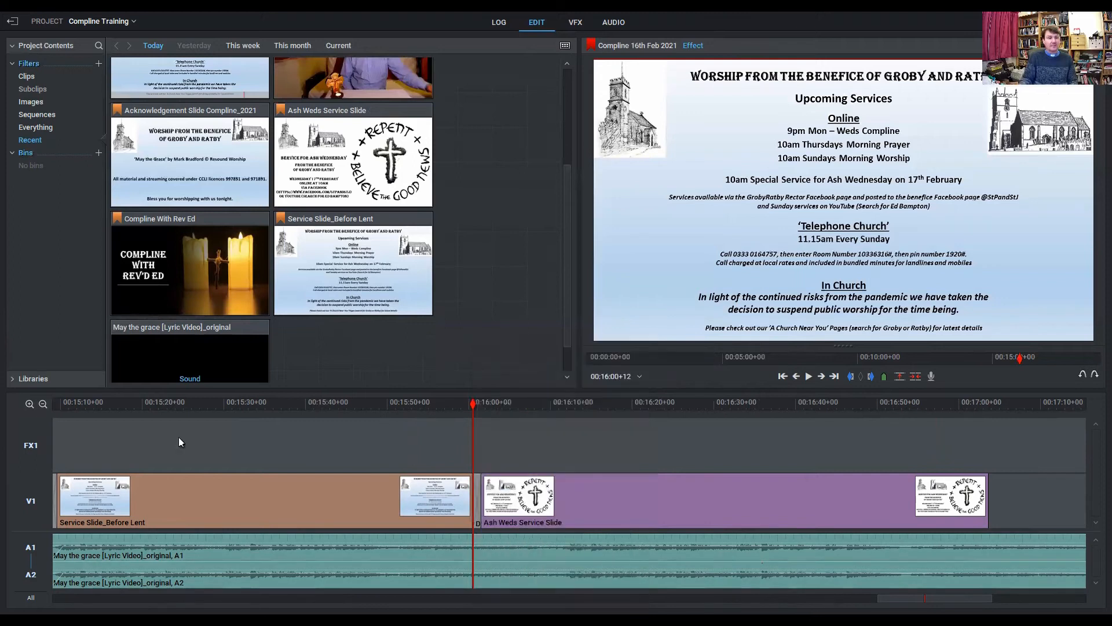
- Fit the Acknowledgement Slide after the Ash Weds Service Slide, ending at about 17:28, and add a one-second centred Dissolve between them
click(43, 404)
mouse_move(842, 506)
mouse_down()
mouse_move(787, 513)
mouse_move(837, 504)
mouse_up()
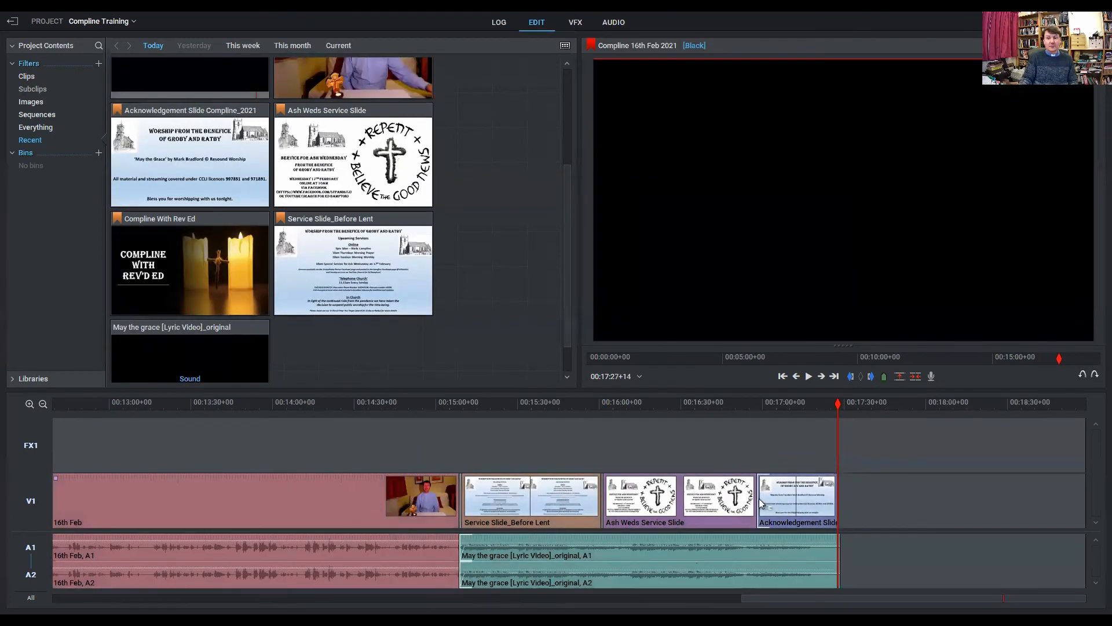
right_click(771, 504)
mouse_move(830, 383)
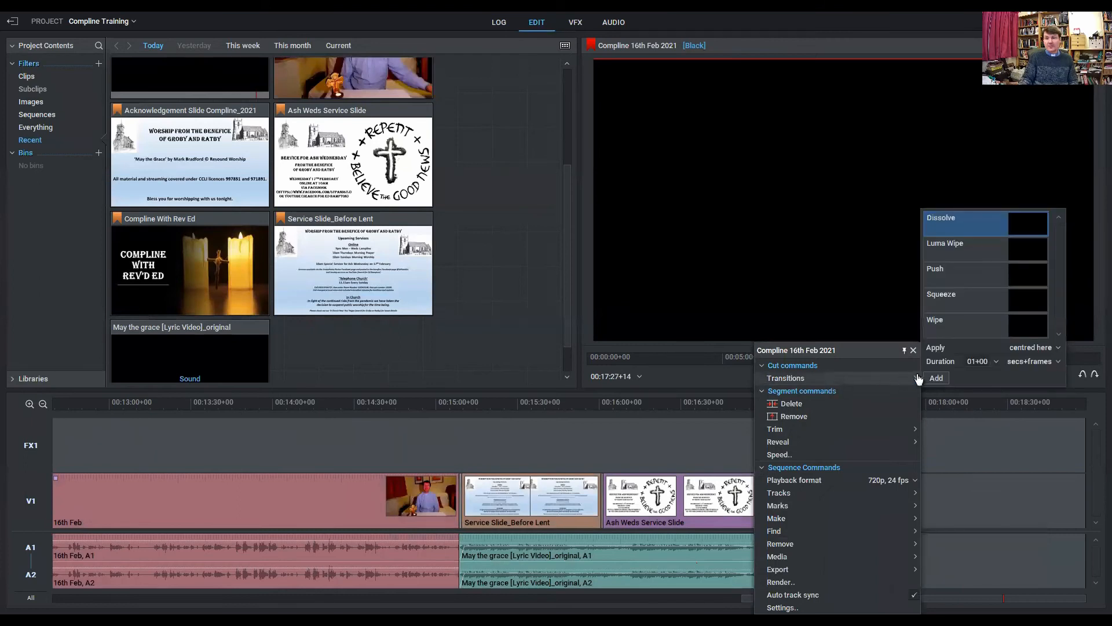
click(927, 377)
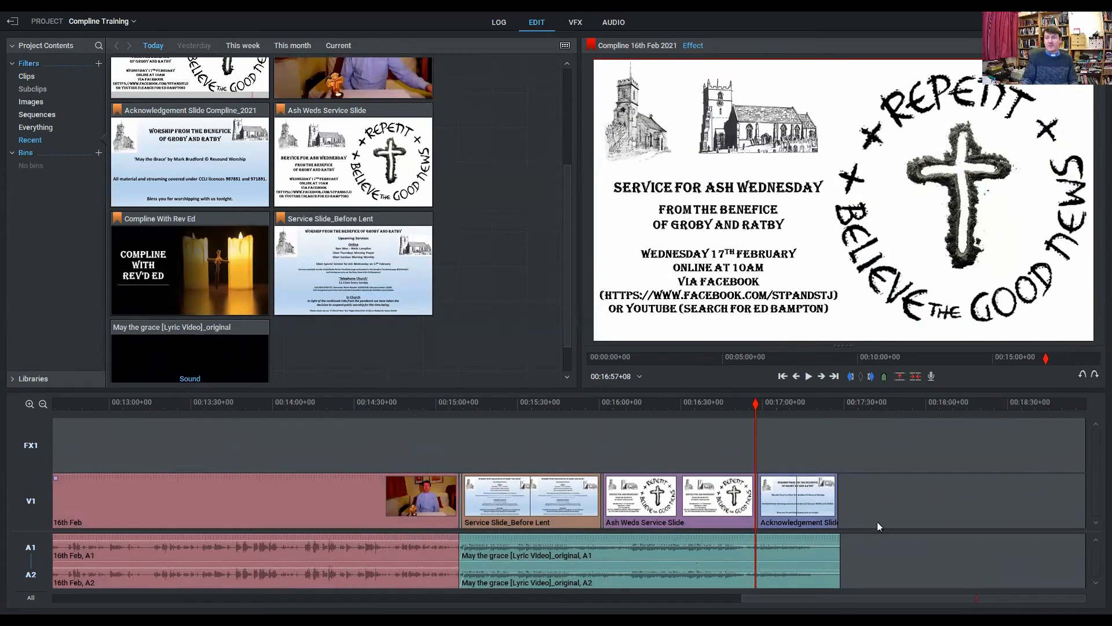
- Extend the Acknowledgement Slide to the end of the closing music at 17:28+18 and close the empty gap after it
click(835, 507)
click(930, 493)
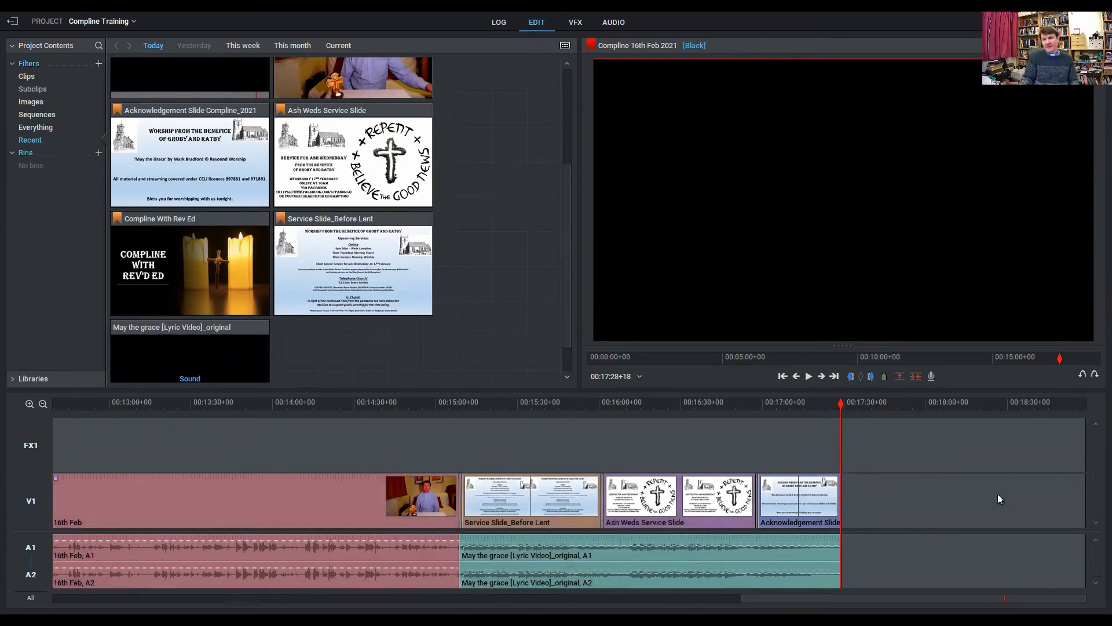
right_click(1020, 516)
click(998, 455)
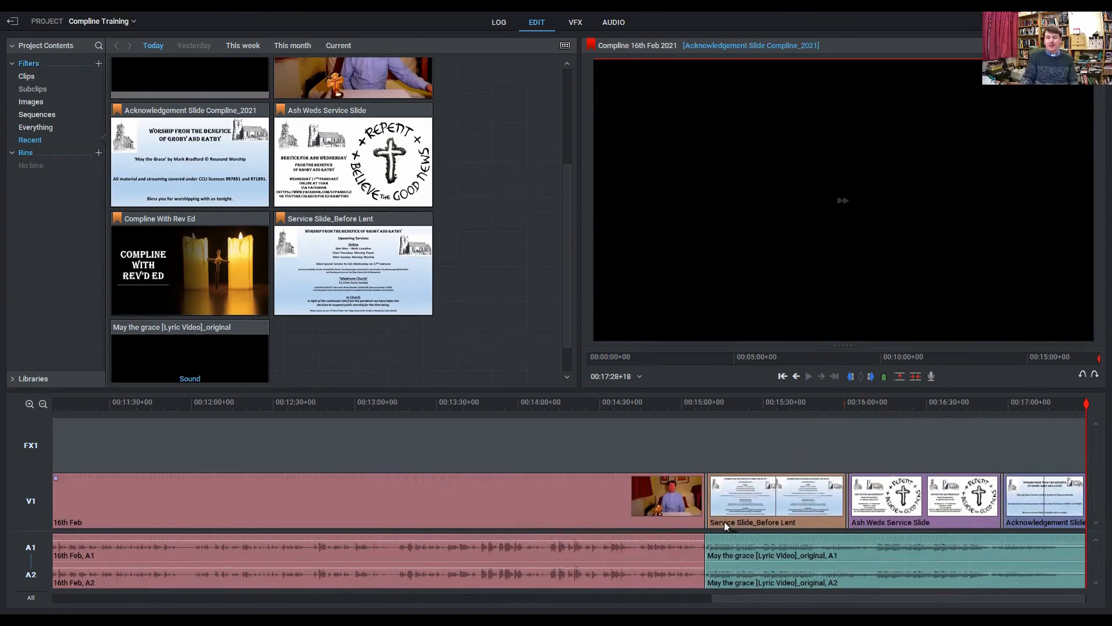
- Open the export settings for the Compline 16th Feb 2021 sequence in H.264/MP4 format
right_click(377, 503)
mouse_move(379, 506)
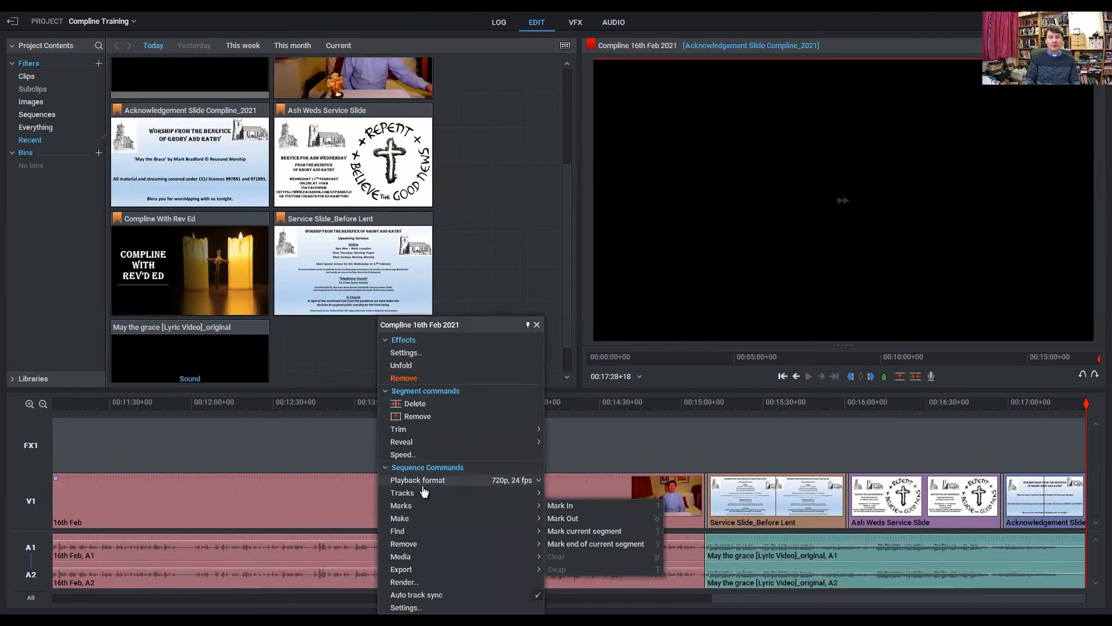
mouse_move(421, 517)
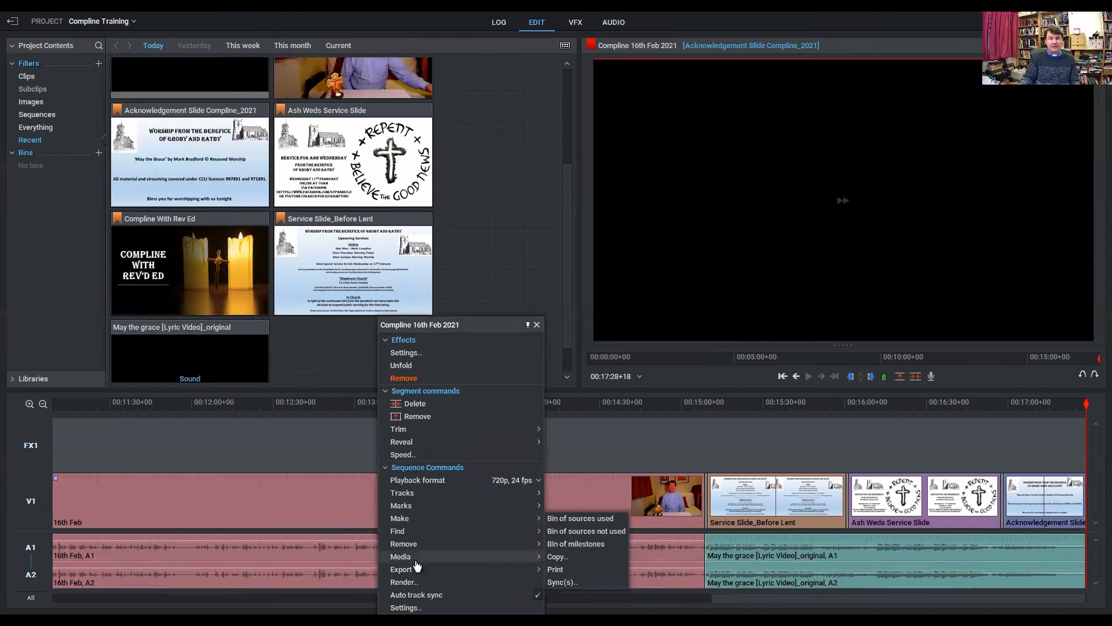
mouse_move(420, 570)
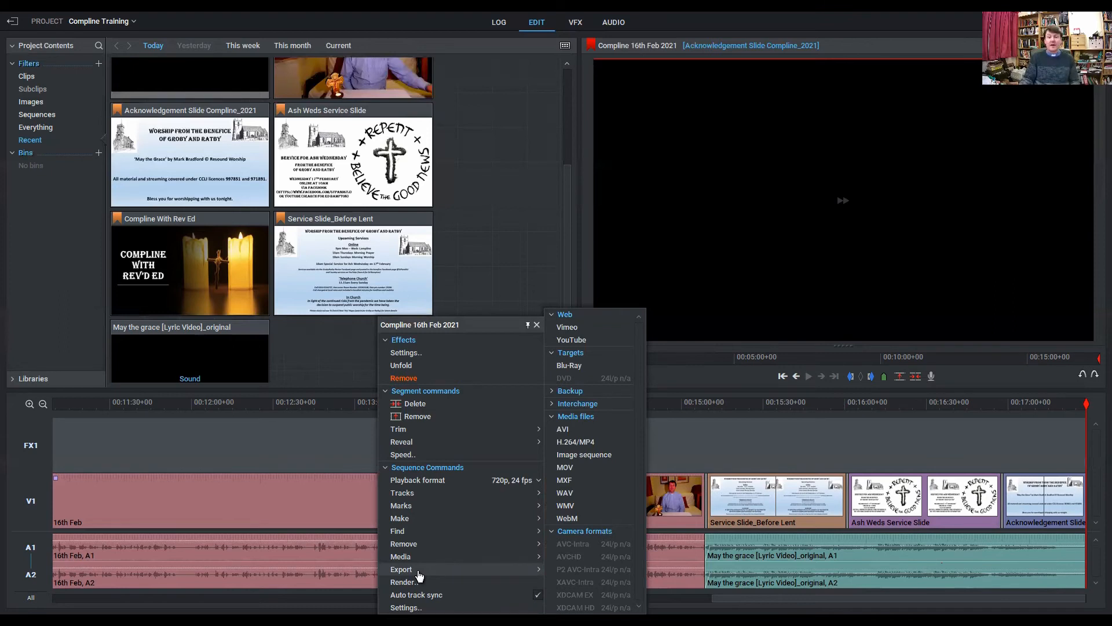
click(585, 442)
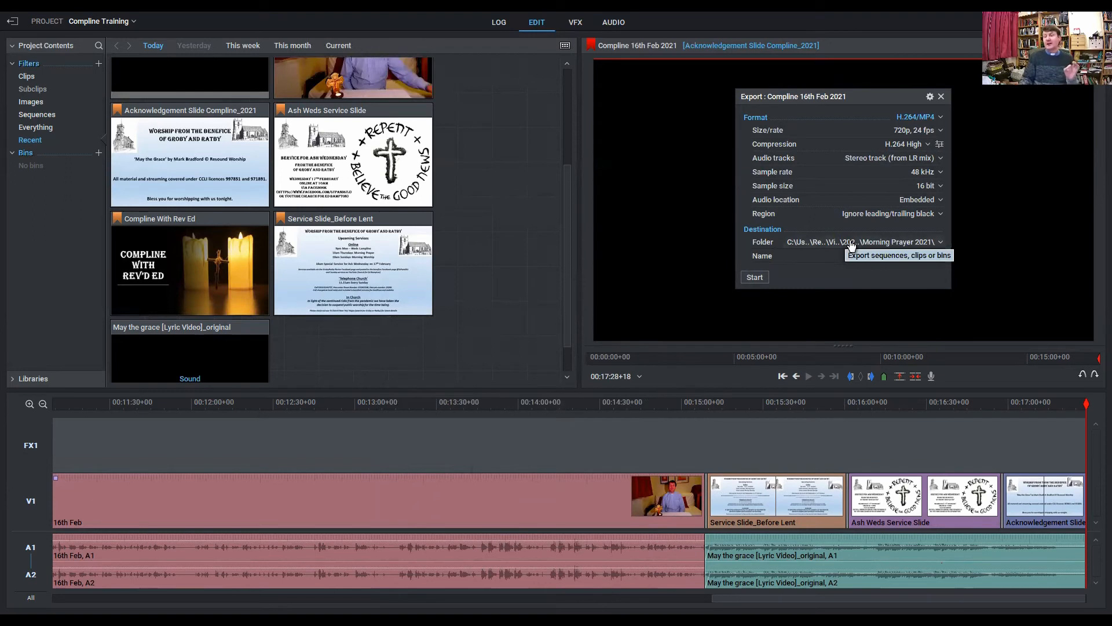
- Set the export destination to the Ed Compline 2021 folder inside Videos\2021
click(941, 243)
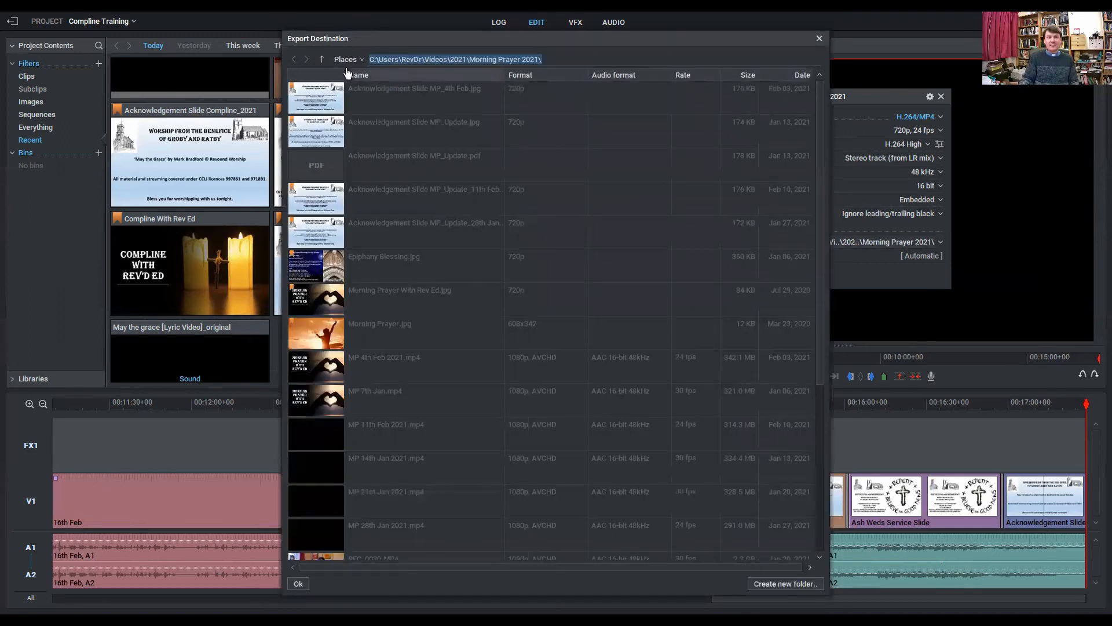
click(343, 60)
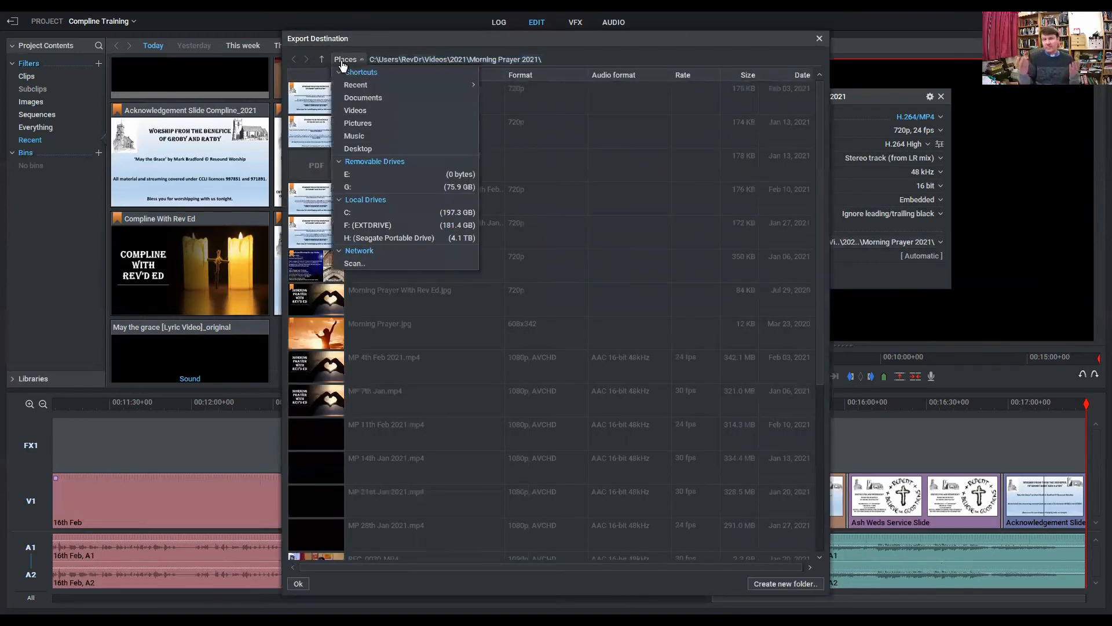
click(364, 109)
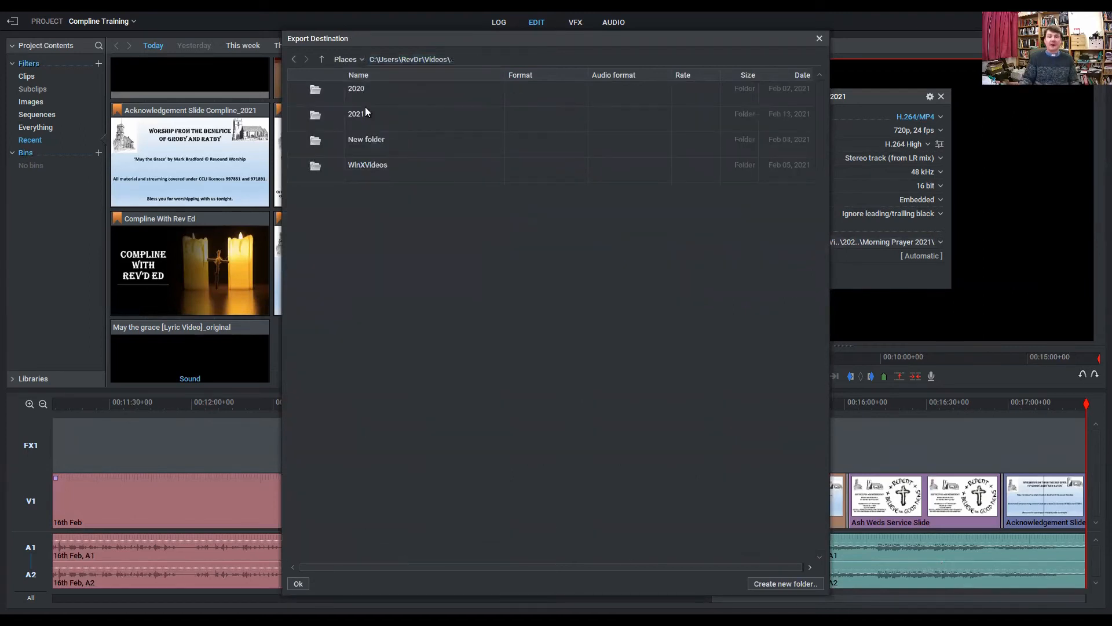
double_click(316, 121)
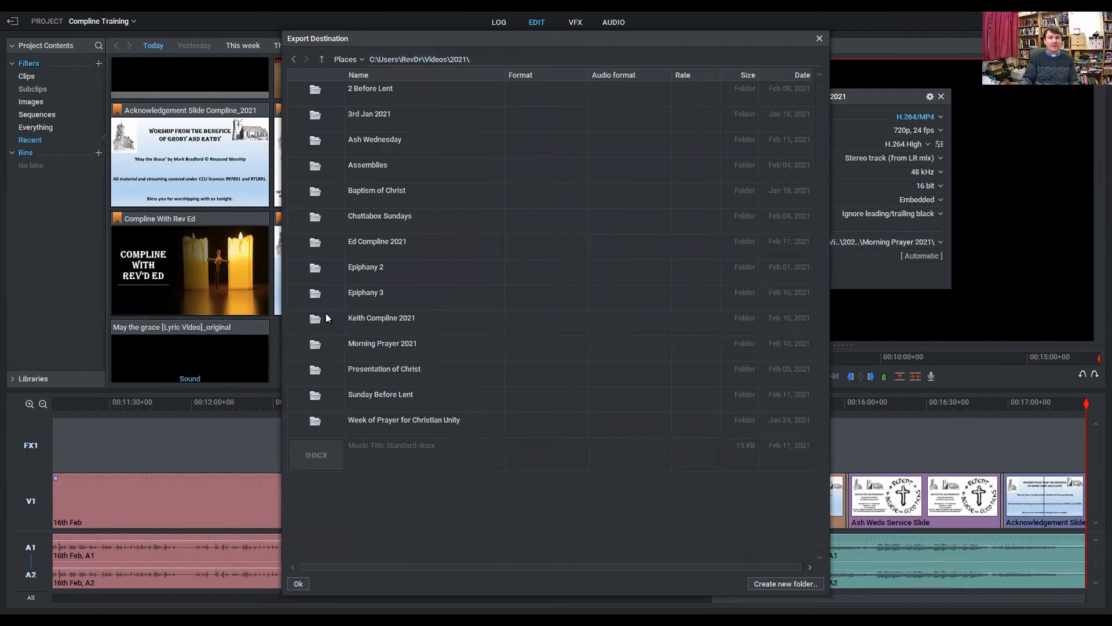
double_click(323, 247)
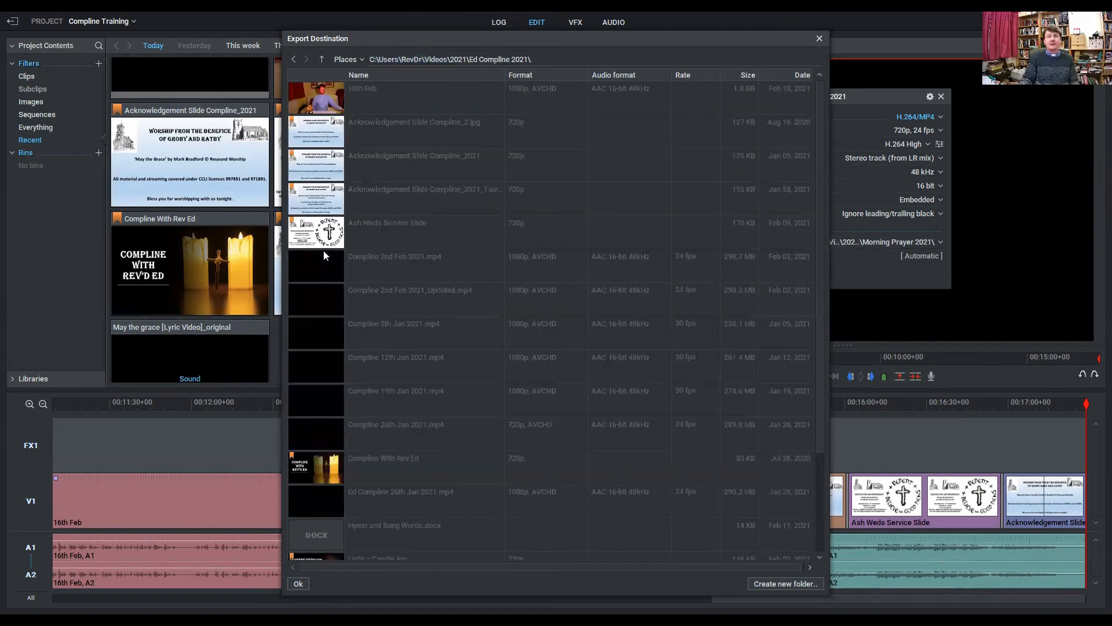
click(297, 584)
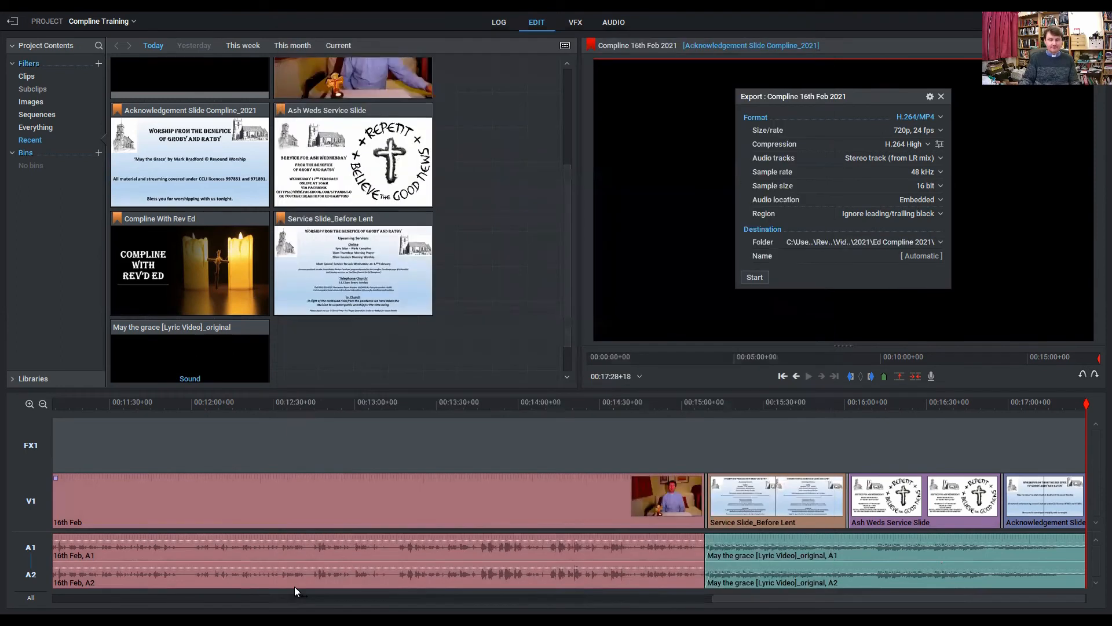
- Name the exported file Ed Compline 16th Feb 2021 and set its size and rate to 1080p, 24 fps
click(927, 255)
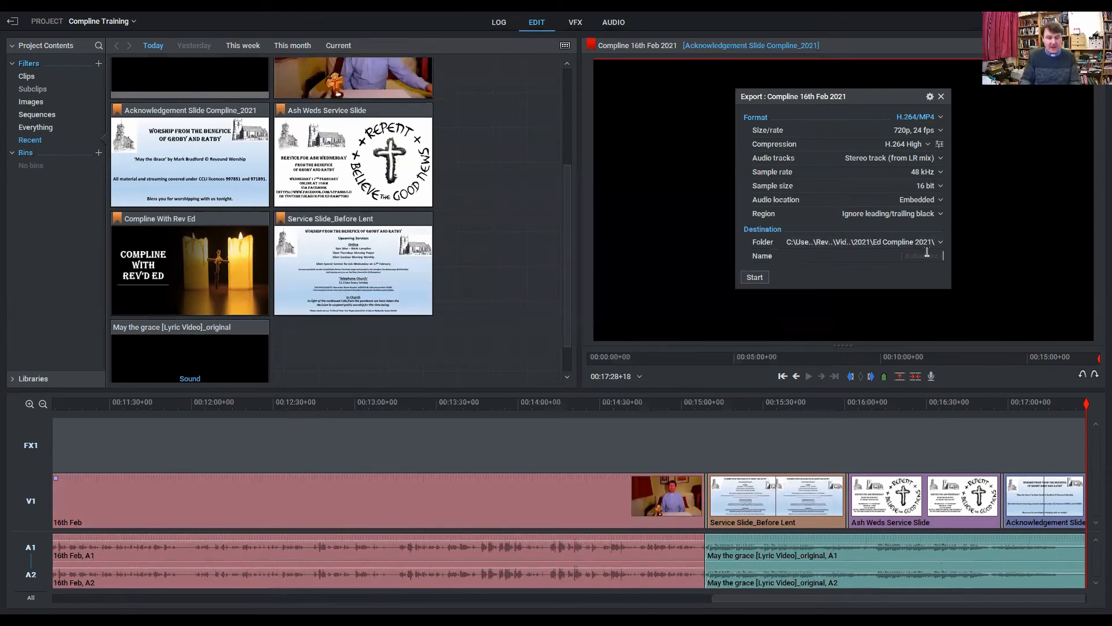
text(Ed Compl)
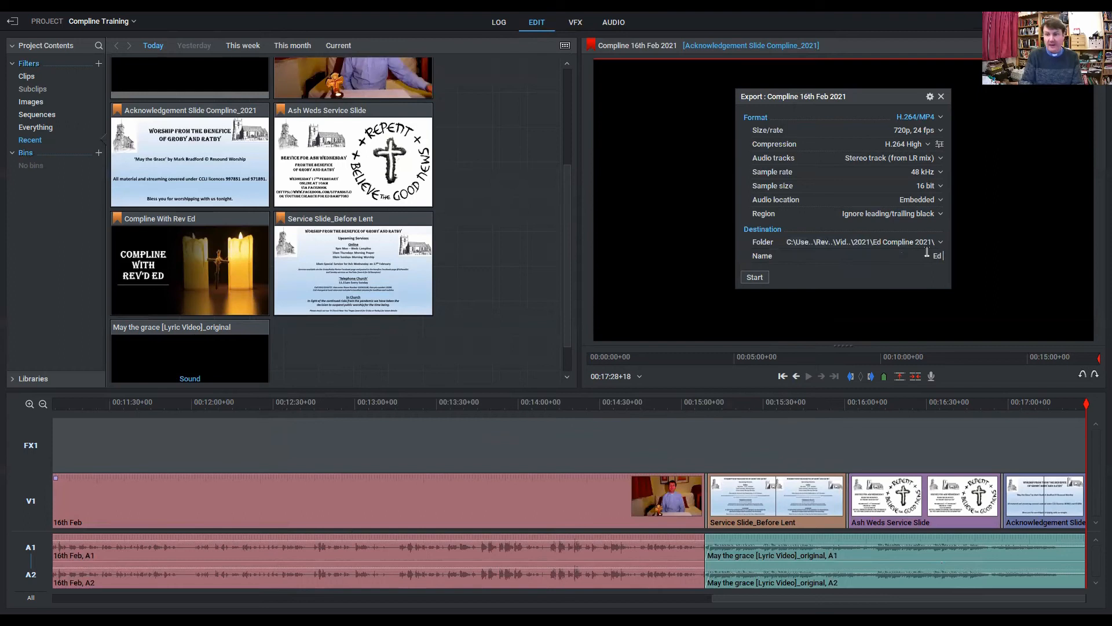
text(in)
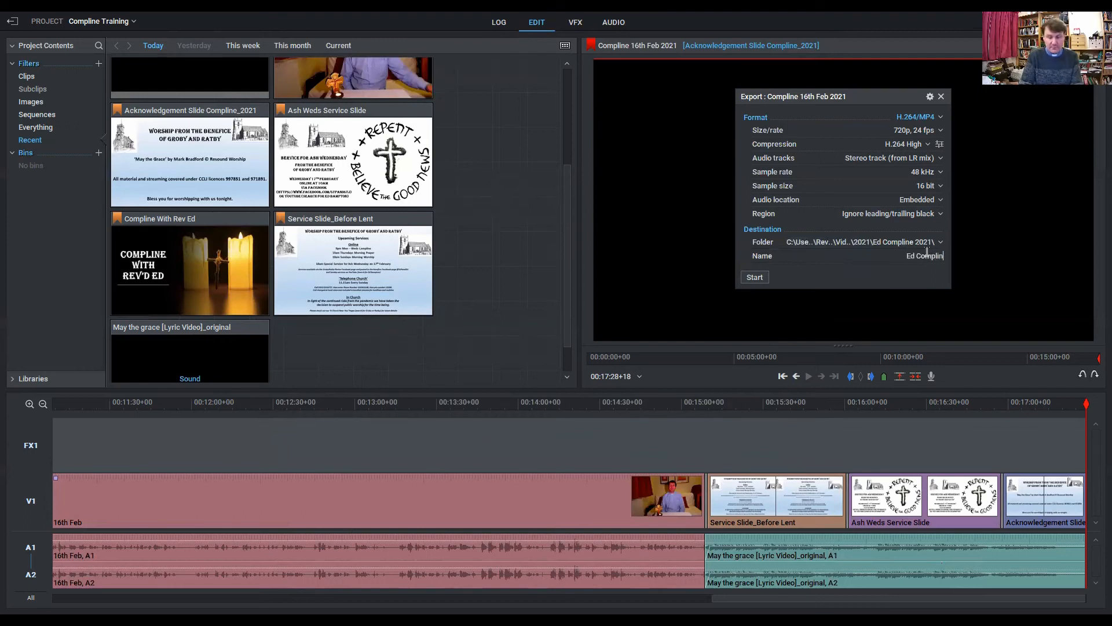
text(e 16th Feb 2021)
key(Return)
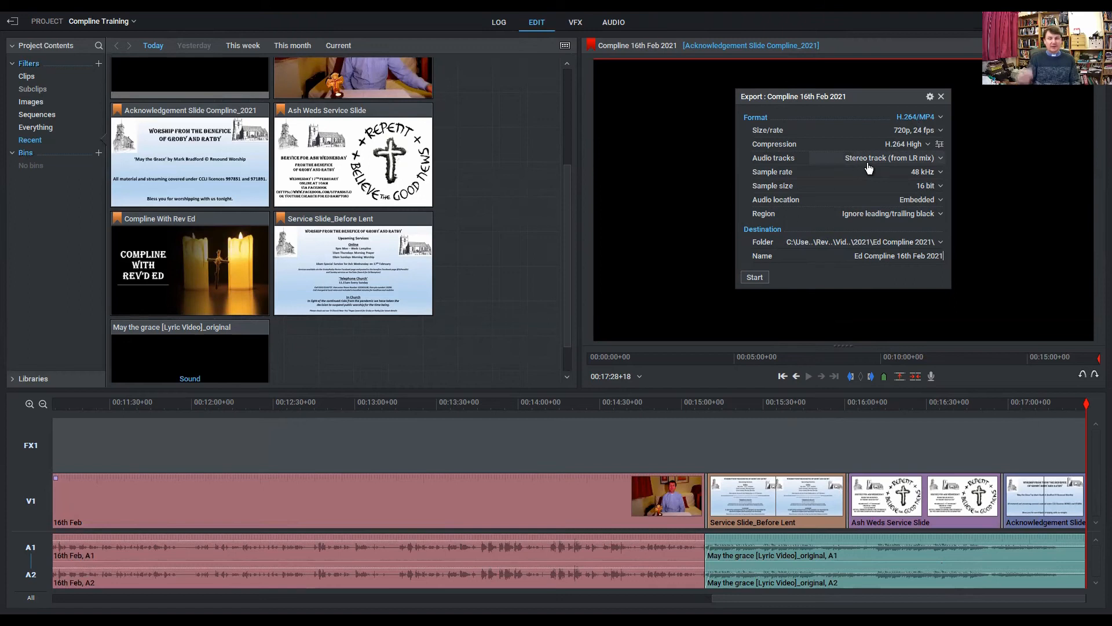
click(925, 137)
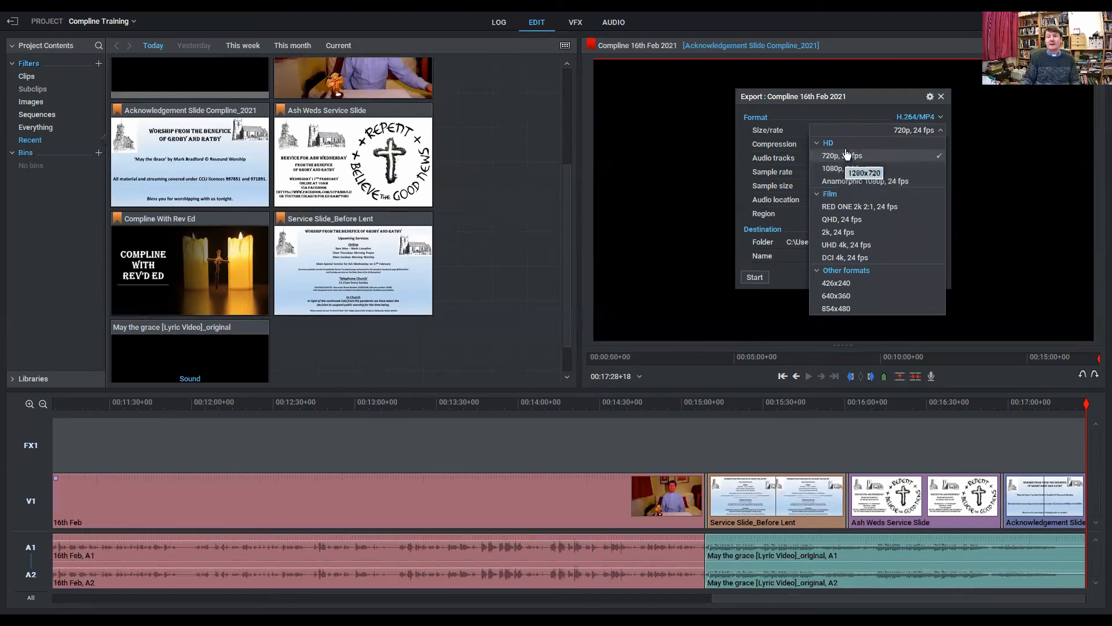
click(848, 169)
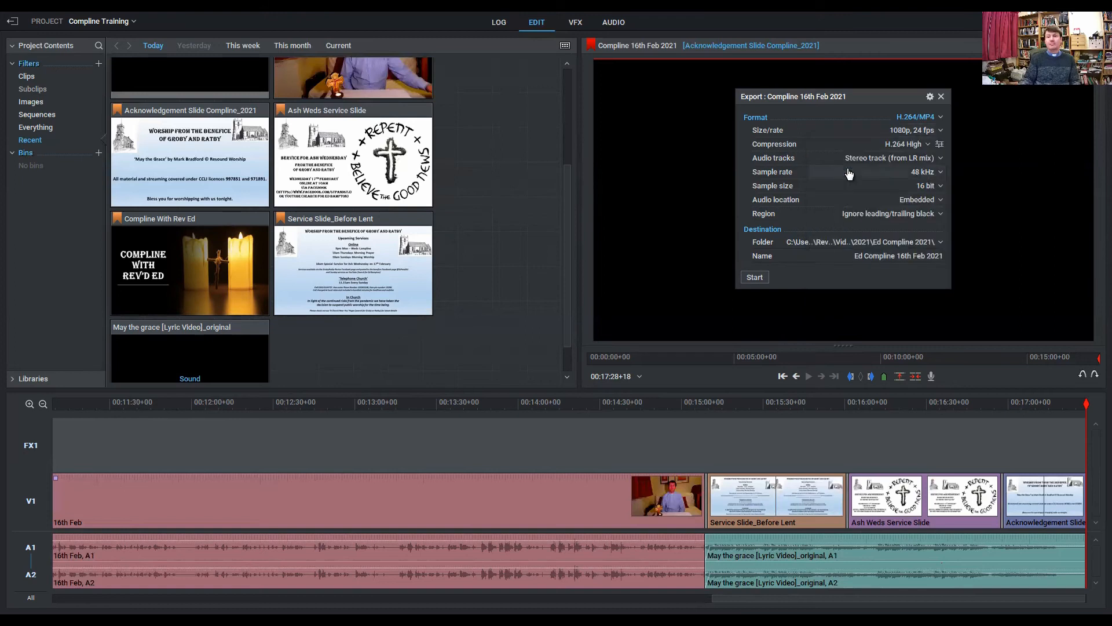
- Review the export's compression and size/rate options, keeping H.264 High and 1080p, 24 fps
click(924, 145)
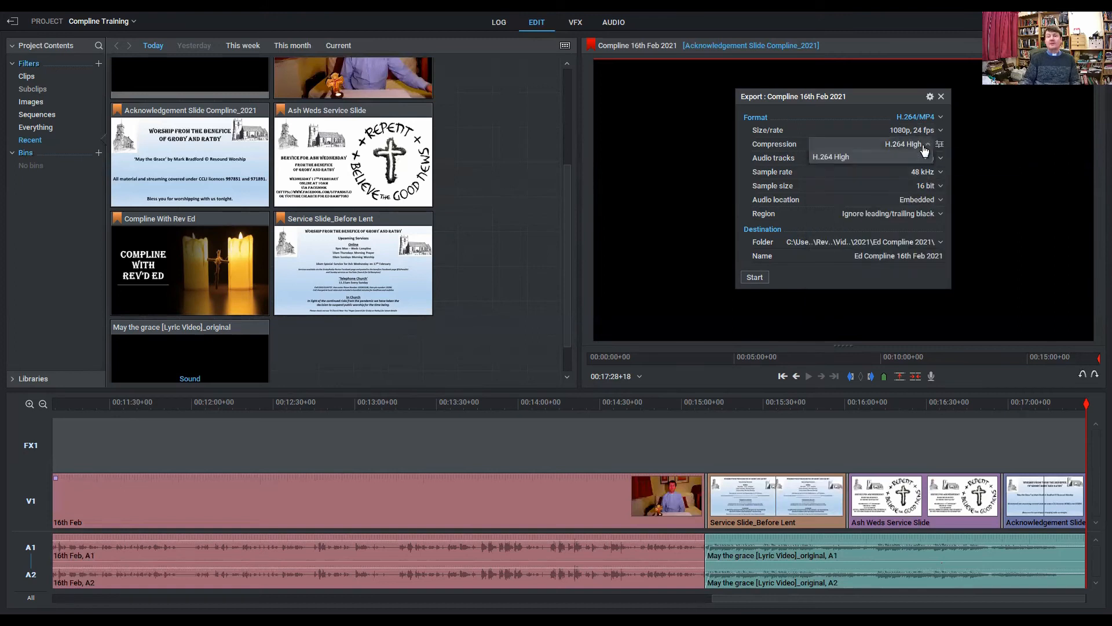
click(823, 158)
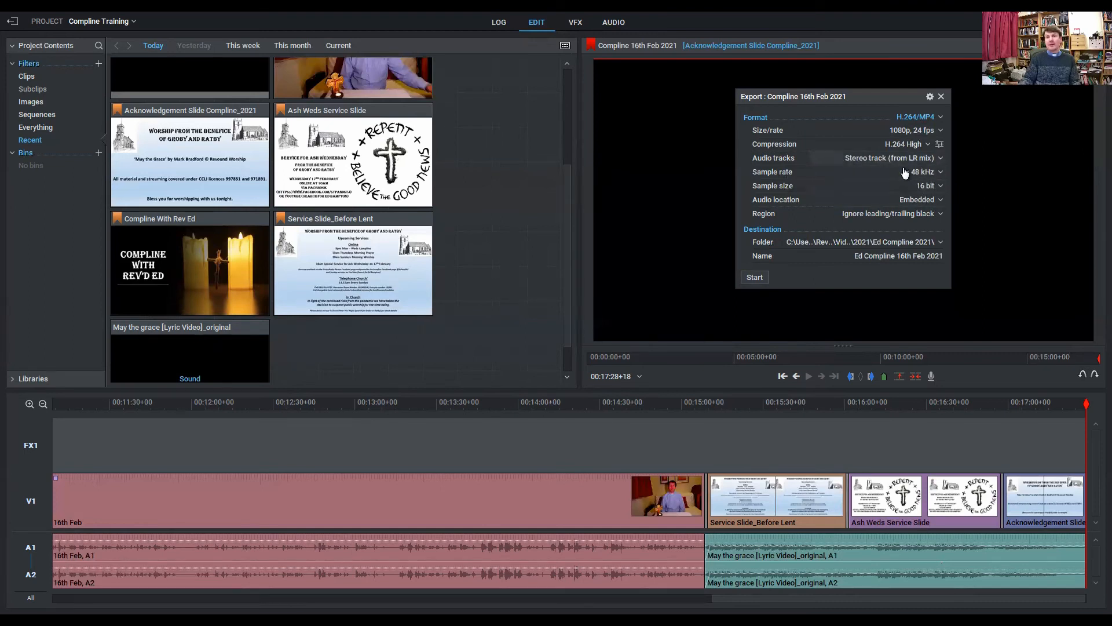
click(930, 132)
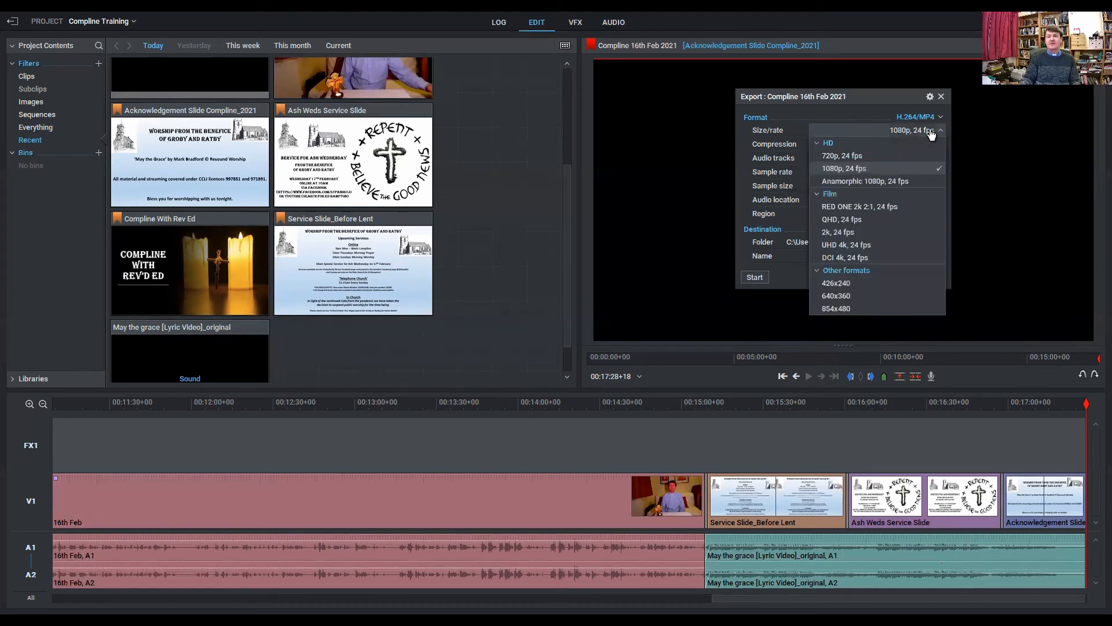
click(842, 170)
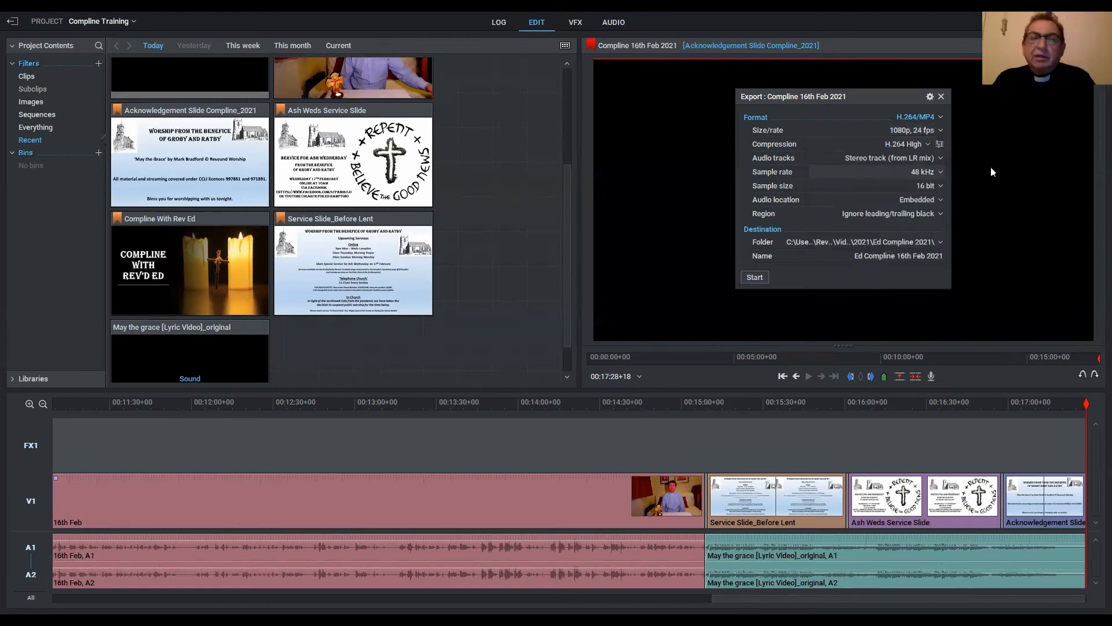
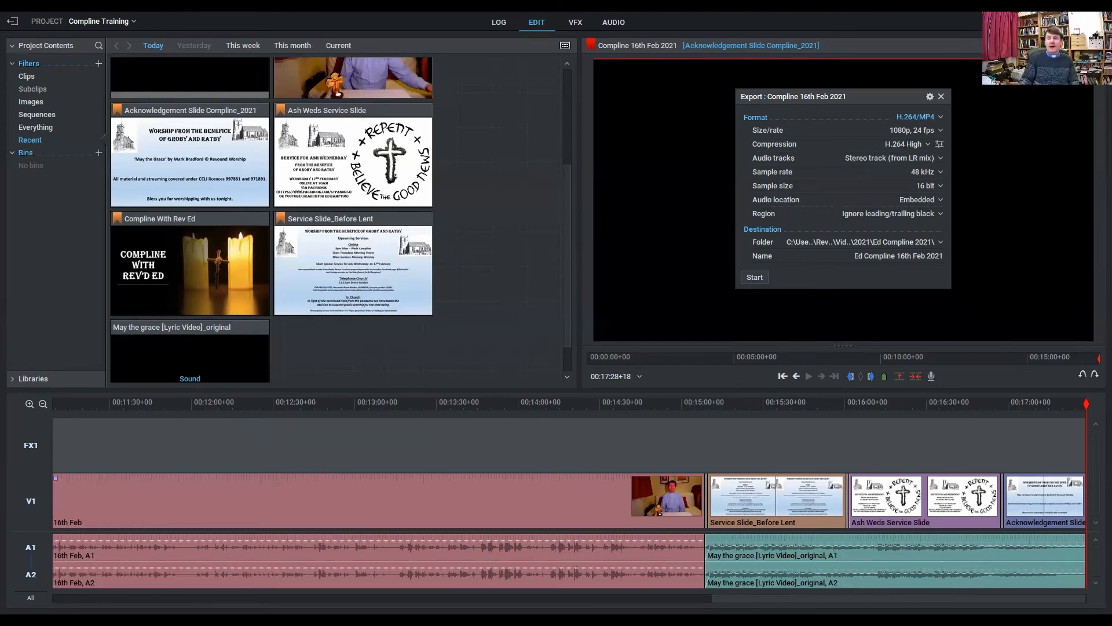
- Close the export settings and move the playhead to 12:54+11 in the 16th Feb clip
drag(1081, 407, 366, 474)
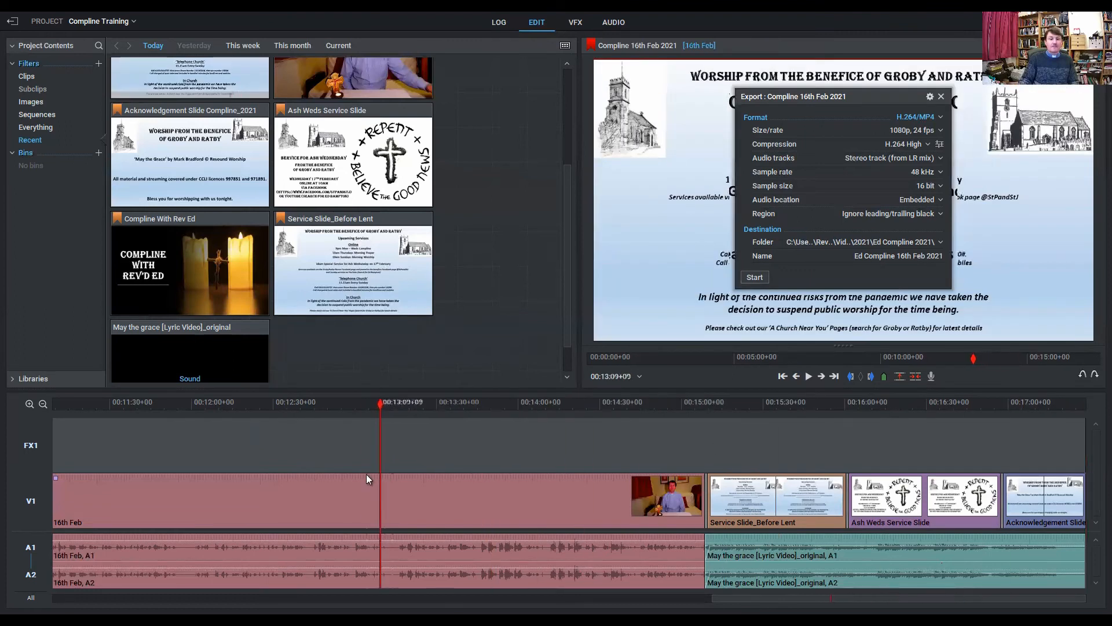
click(941, 96)
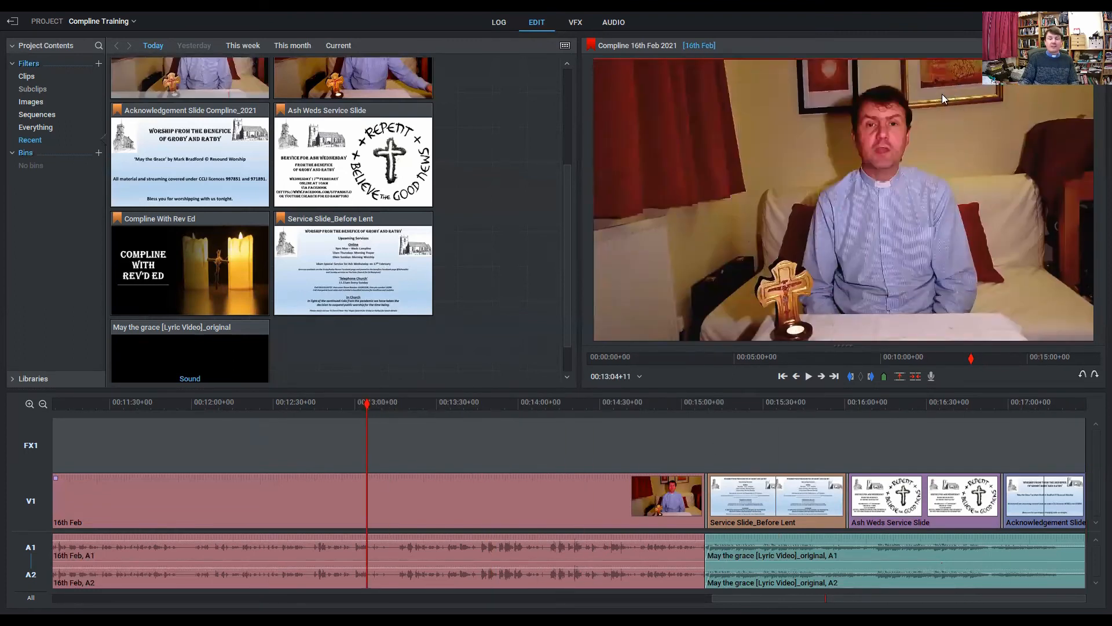
drag(366, 407, 340, 411)
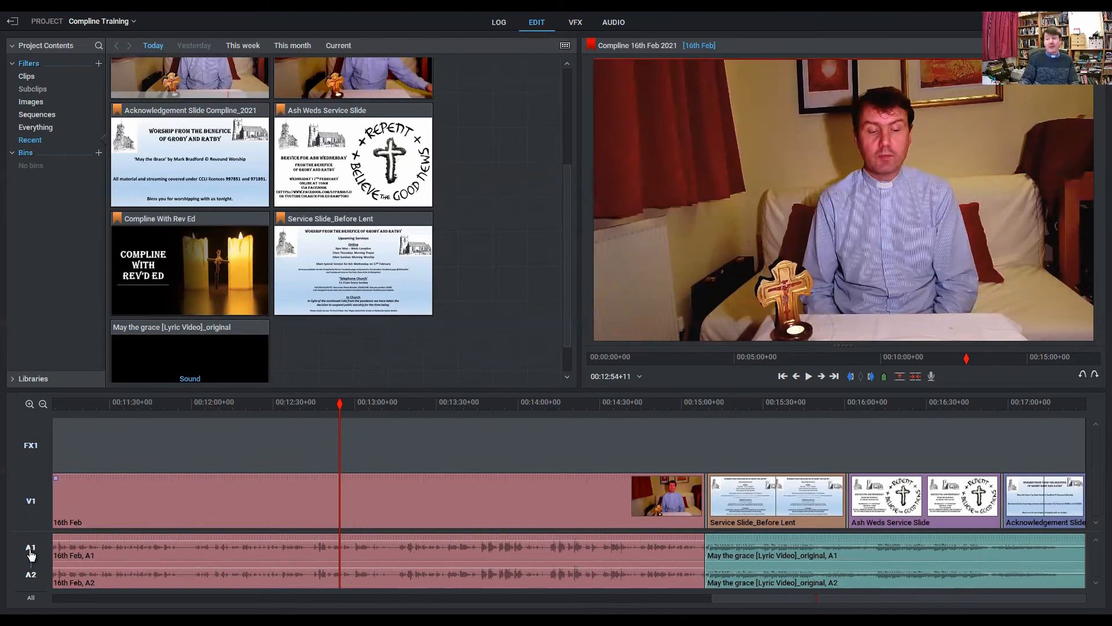
- Add a new video track above the service video track in the Compline 16th Feb 2021 sequence
right_click(36, 509)
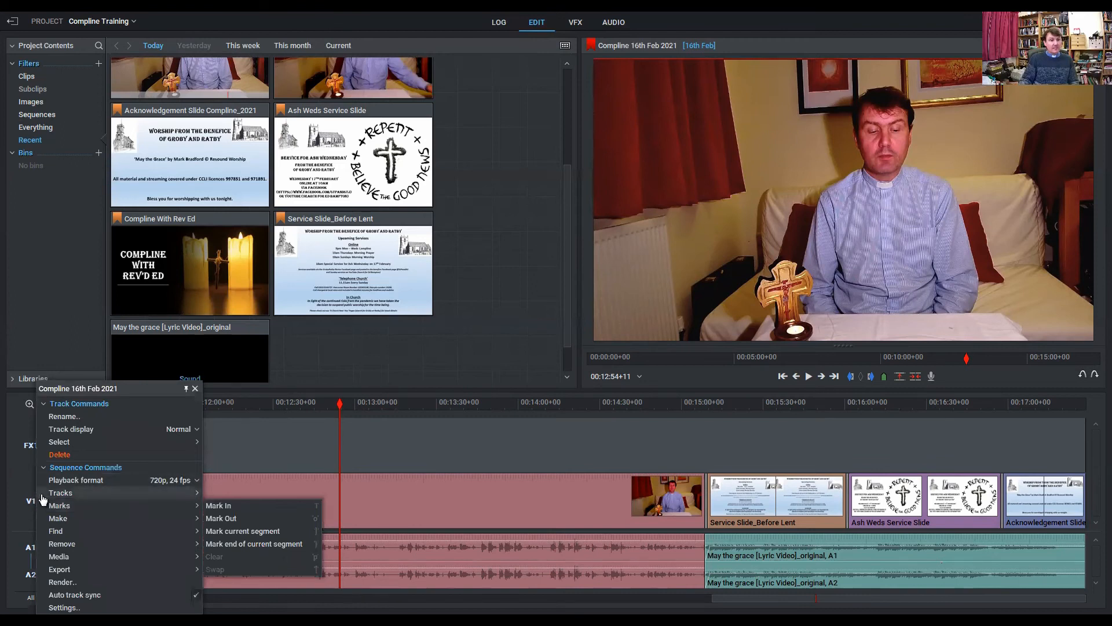
click(32, 498)
click(37, 505)
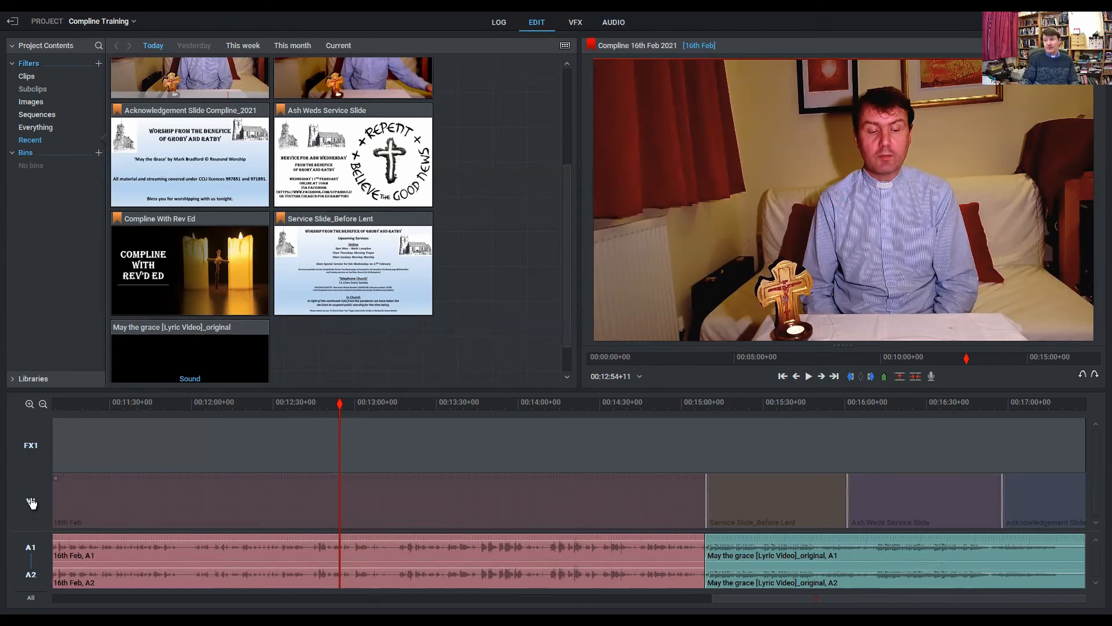
click(31, 502)
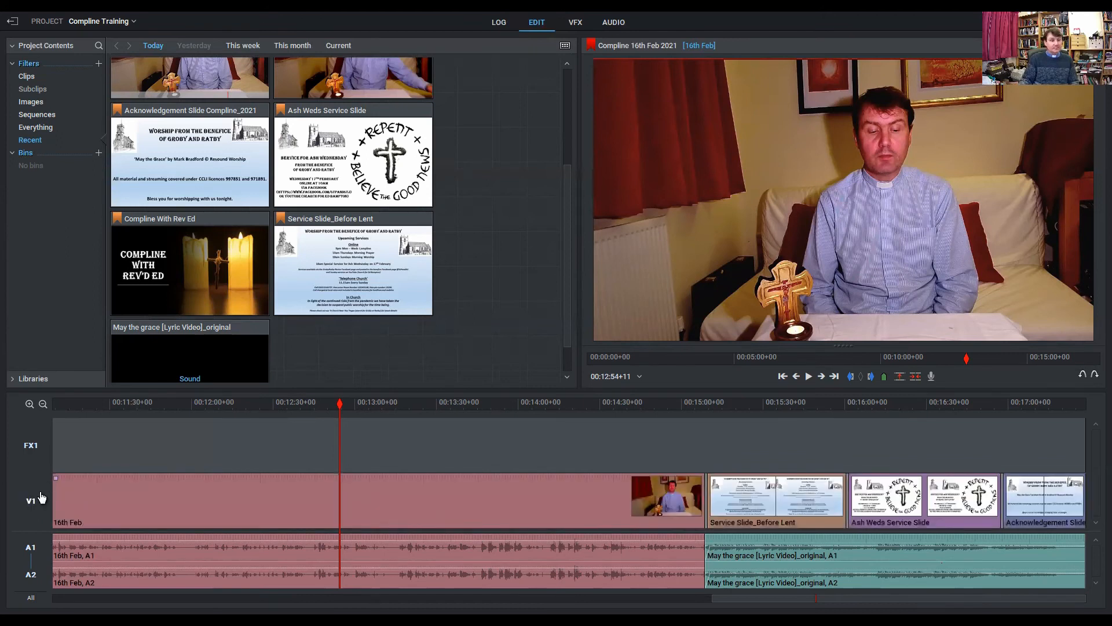
right_click(42, 497)
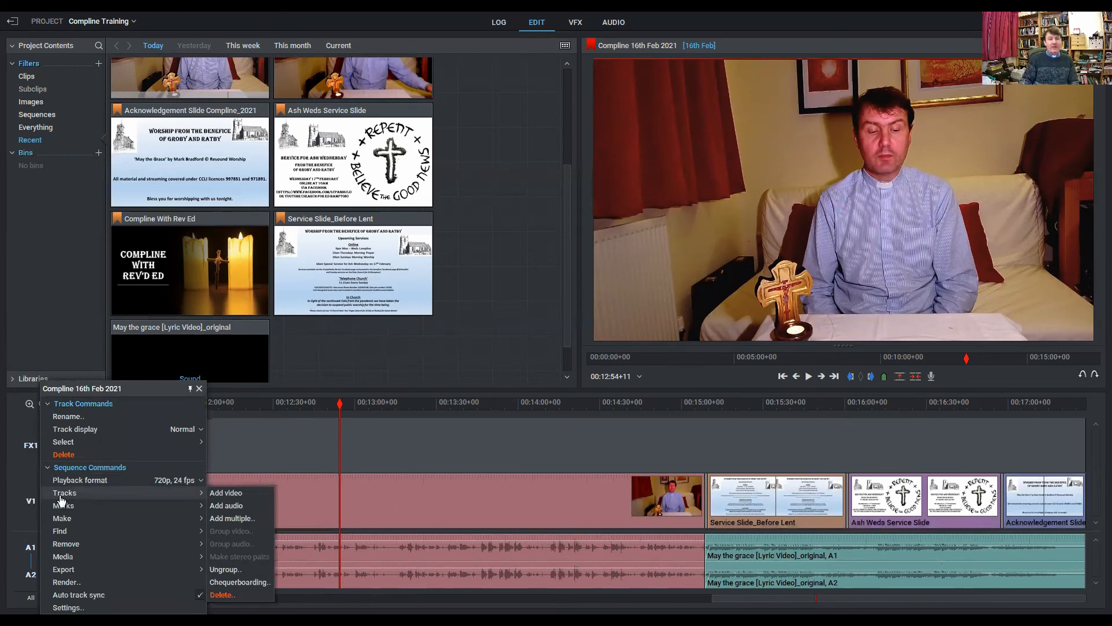
click(236, 496)
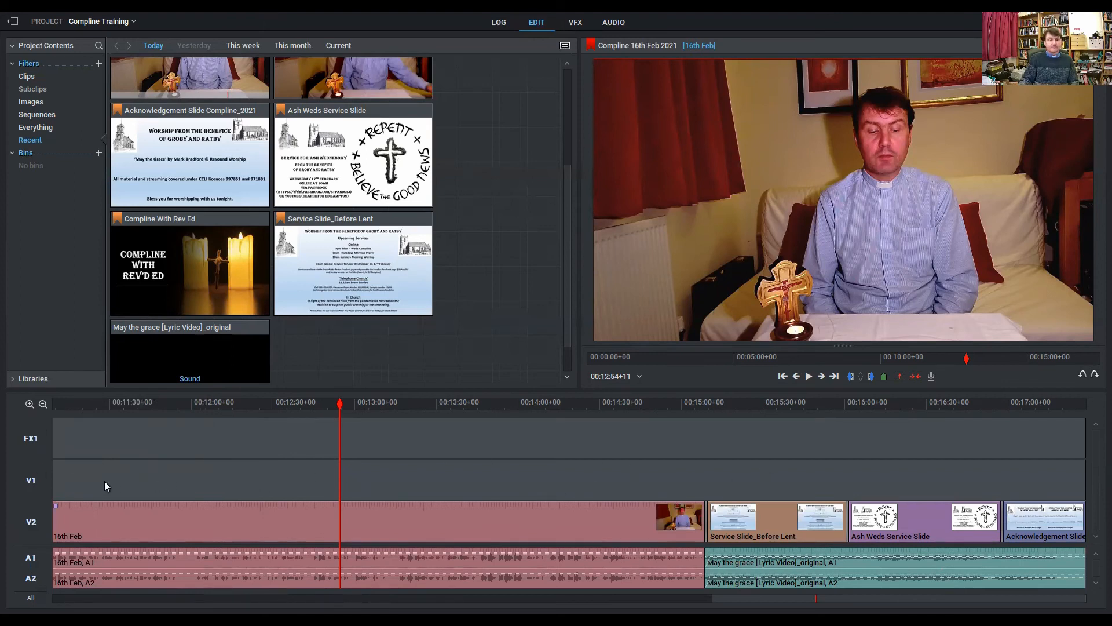
- Place the heart-1783913_1920 image on the empty V1 track and extend its end to the end of the 16th Feb clip at 15:08+23
click(567, 135)
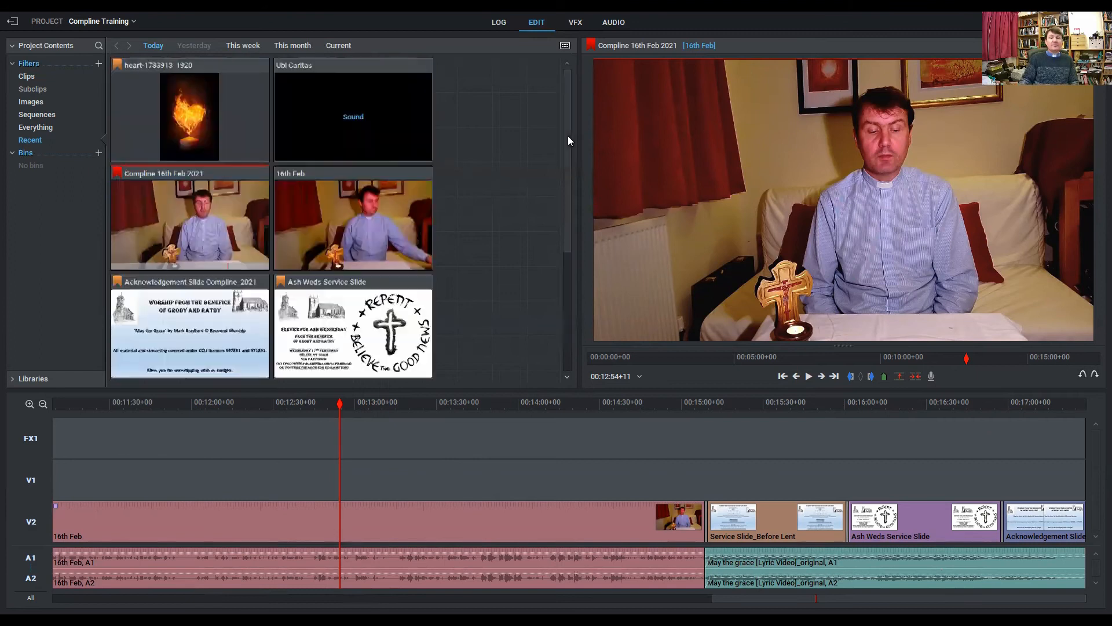
drag(196, 117, 162, 474)
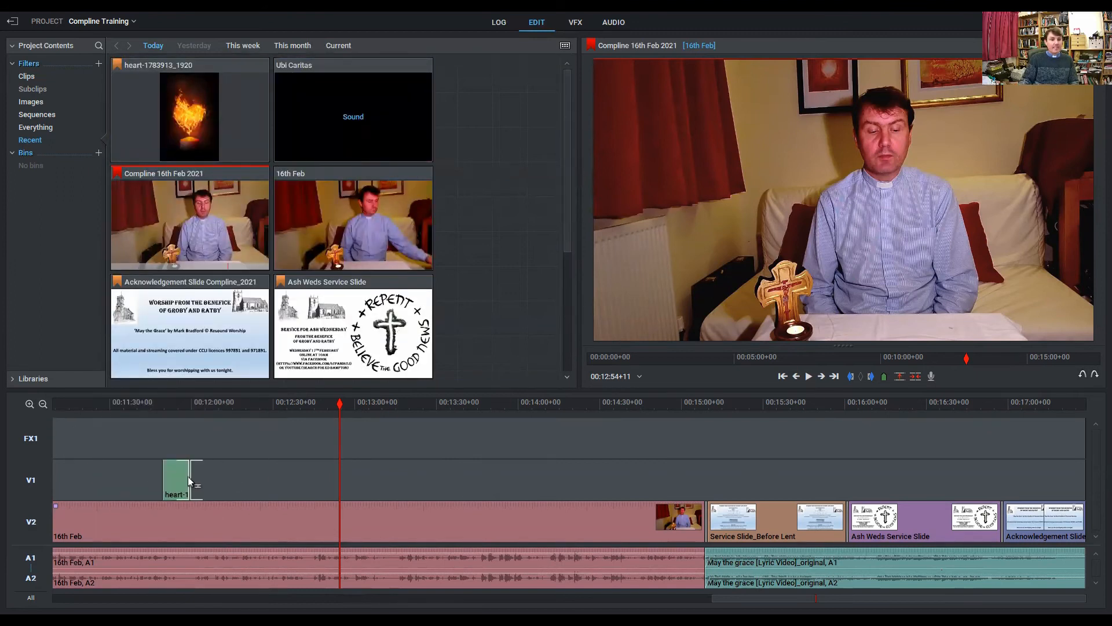
drag(384, 486, 705, 480)
click(42, 403)
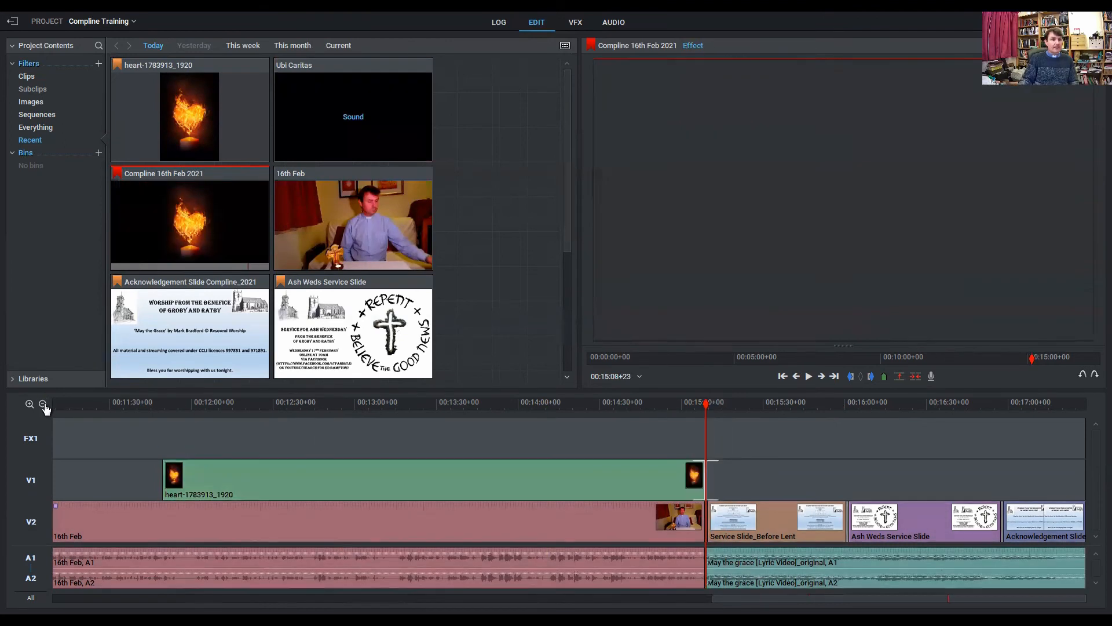
click(754, 483)
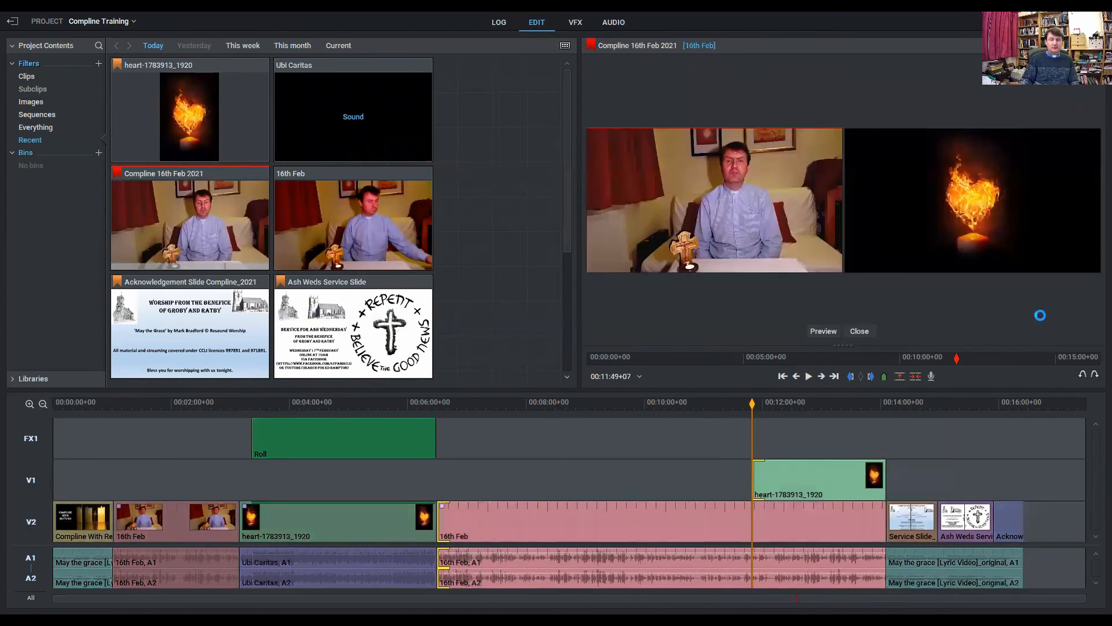
click(1083, 375)
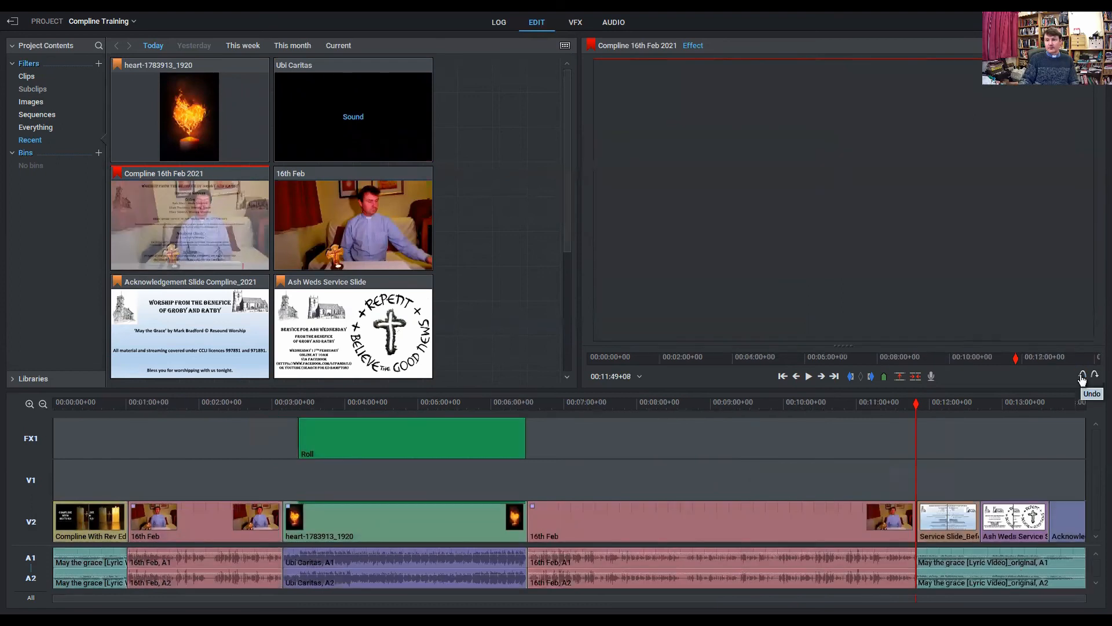
click(1083, 375)
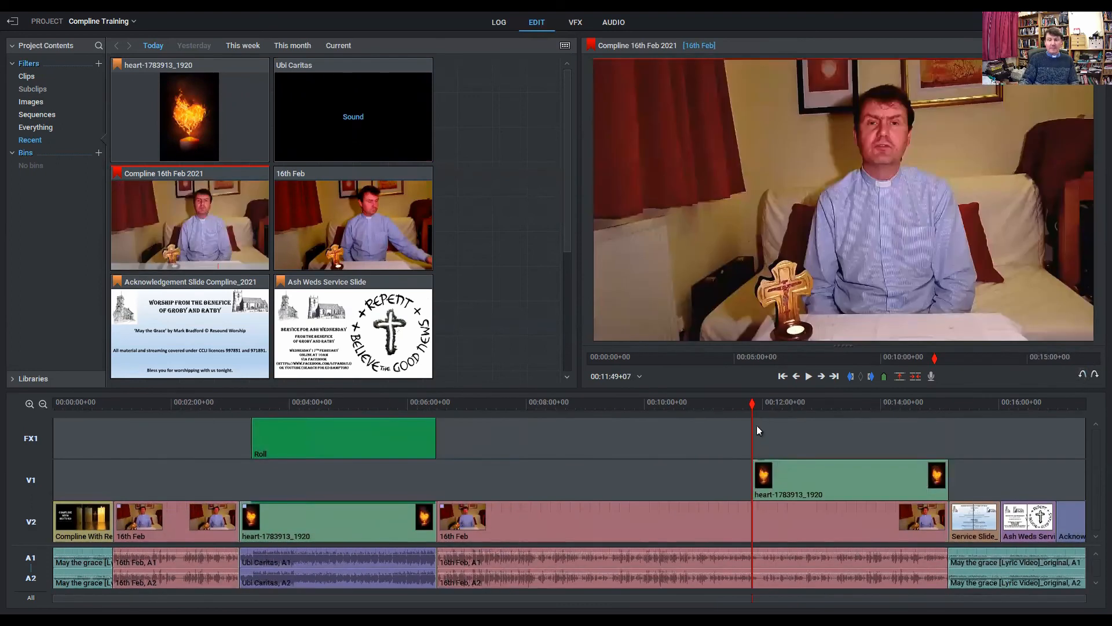
- Extend the start of the heart image on V1 back to 06:30+08, where the second 16th Feb clip begins
drag(753, 407, 305, 435)
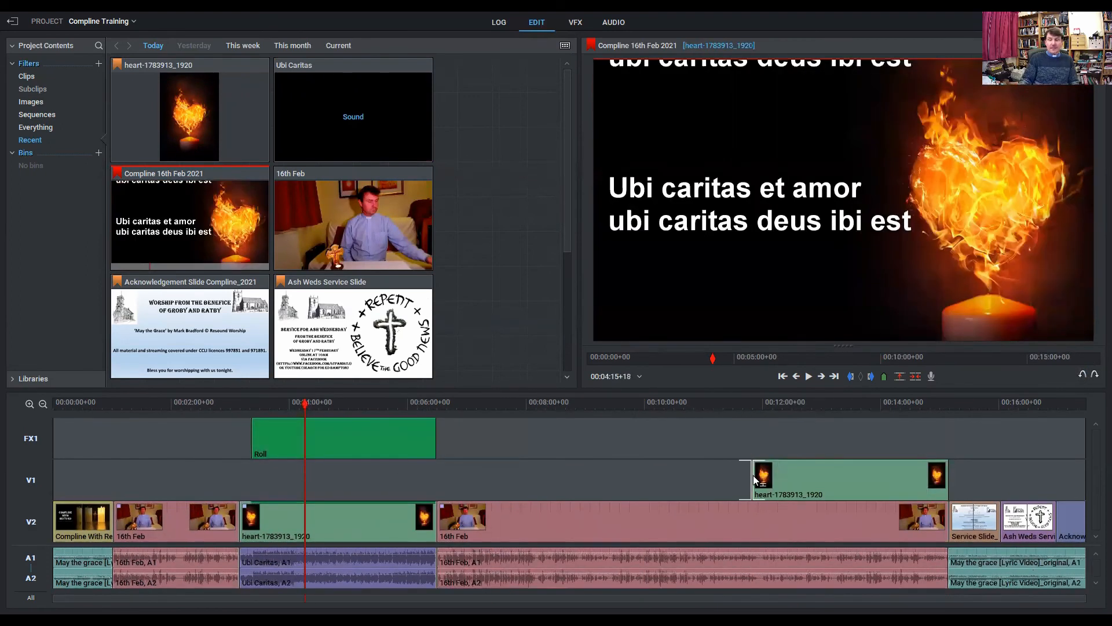
click(741, 479)
drag(741, 478, 506, 493)
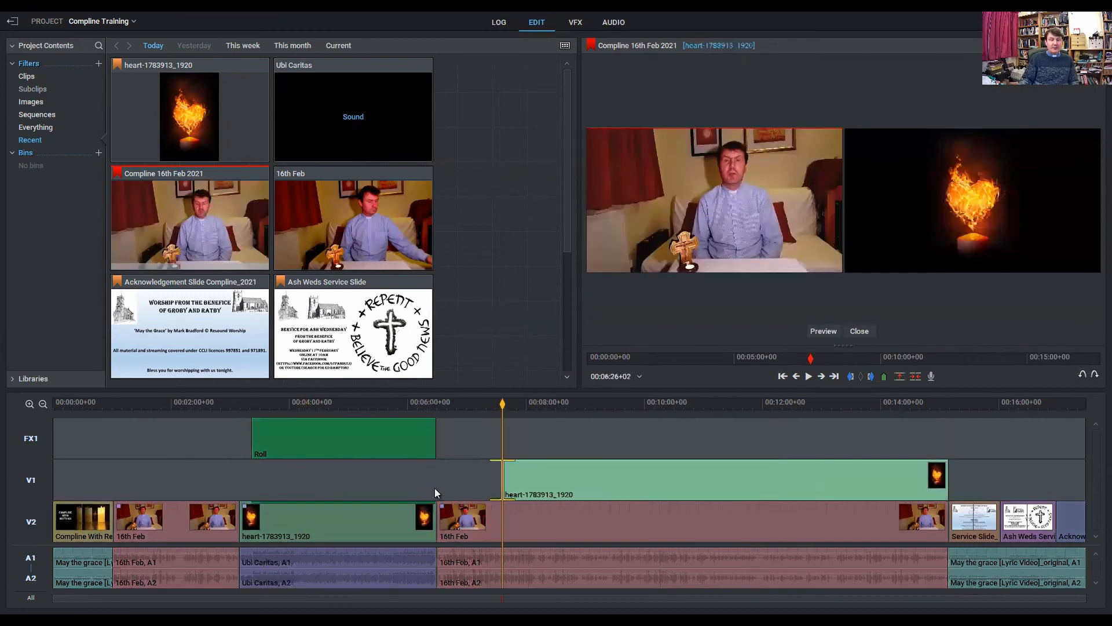
drag(434, 488, 440, 488)
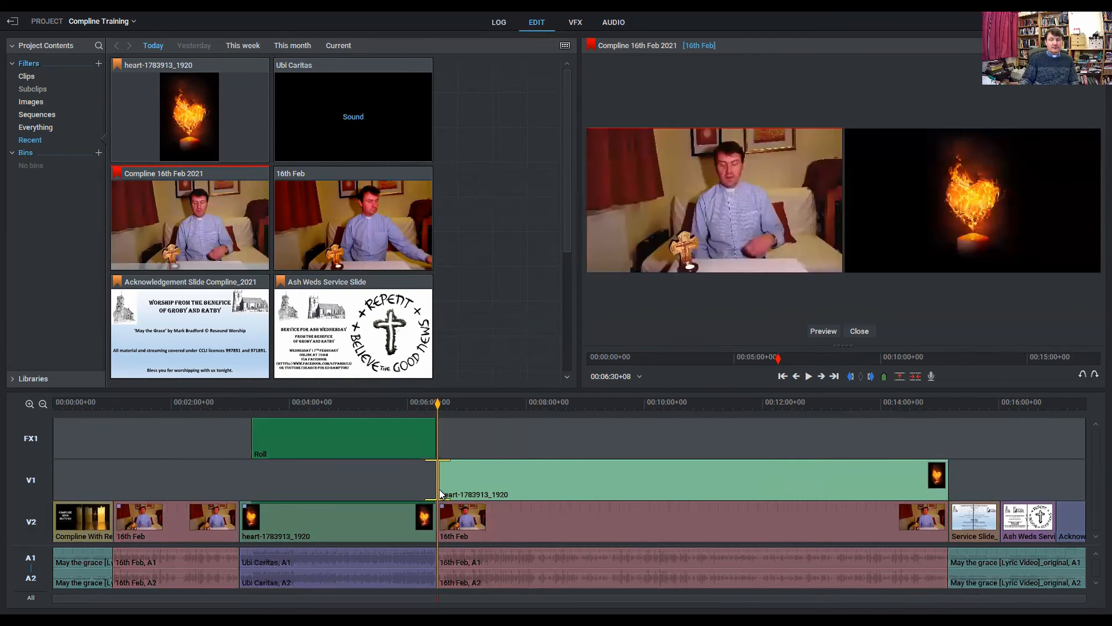
- Apply a 3D DVE effect to the heart image on V1 at 07:52+16 and set its X position to 0.141
drag(437, 400, 518, 419)
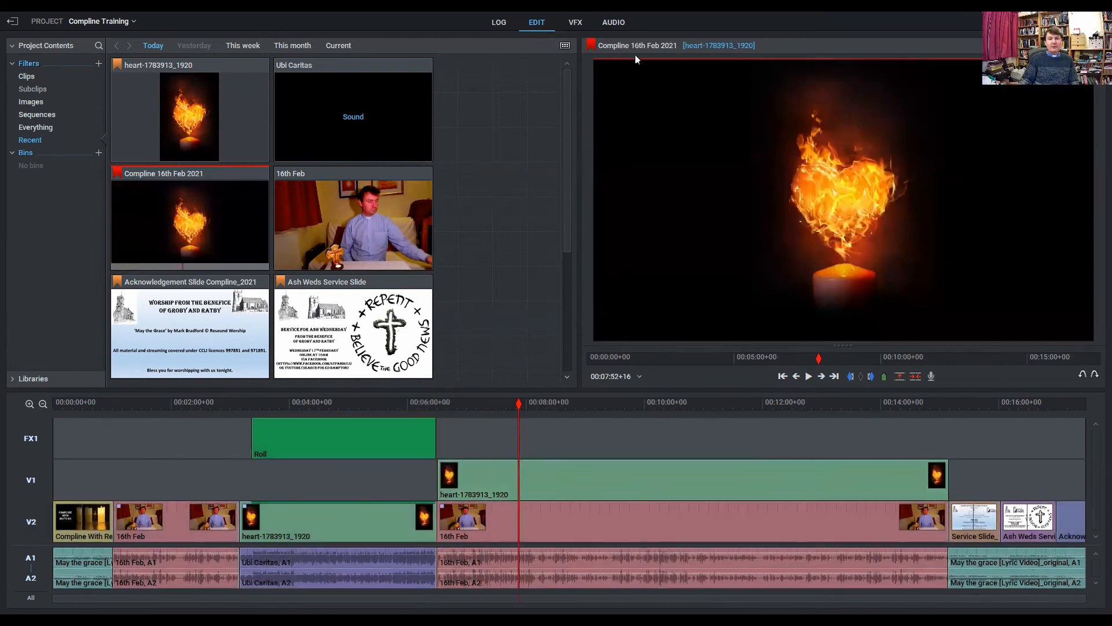
click(575, 27)
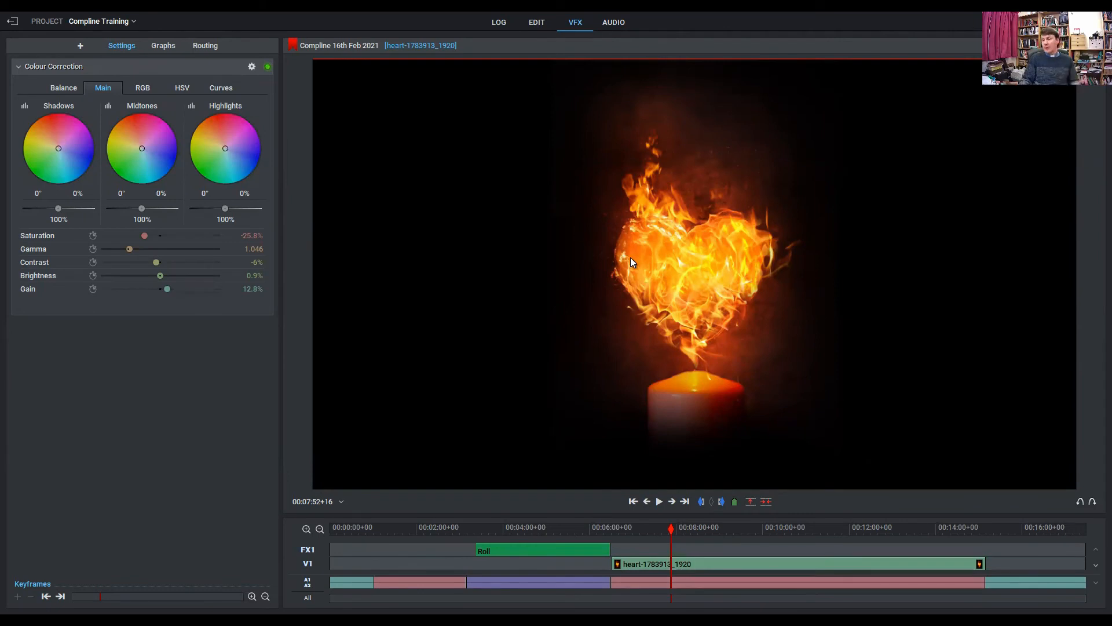
click(80, 46)
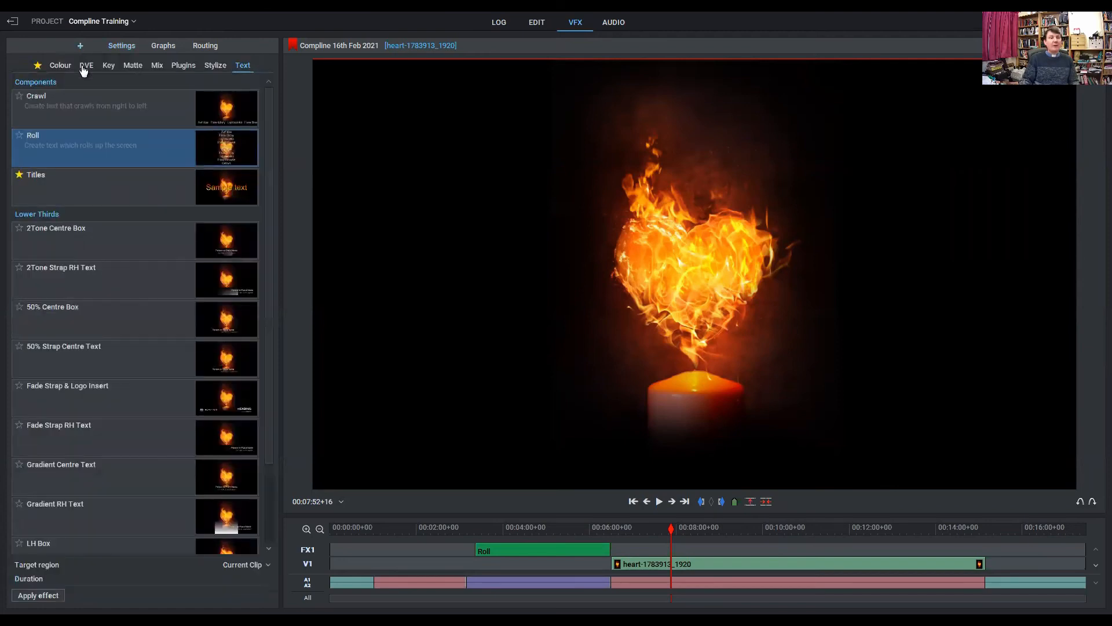
click(87, 66)
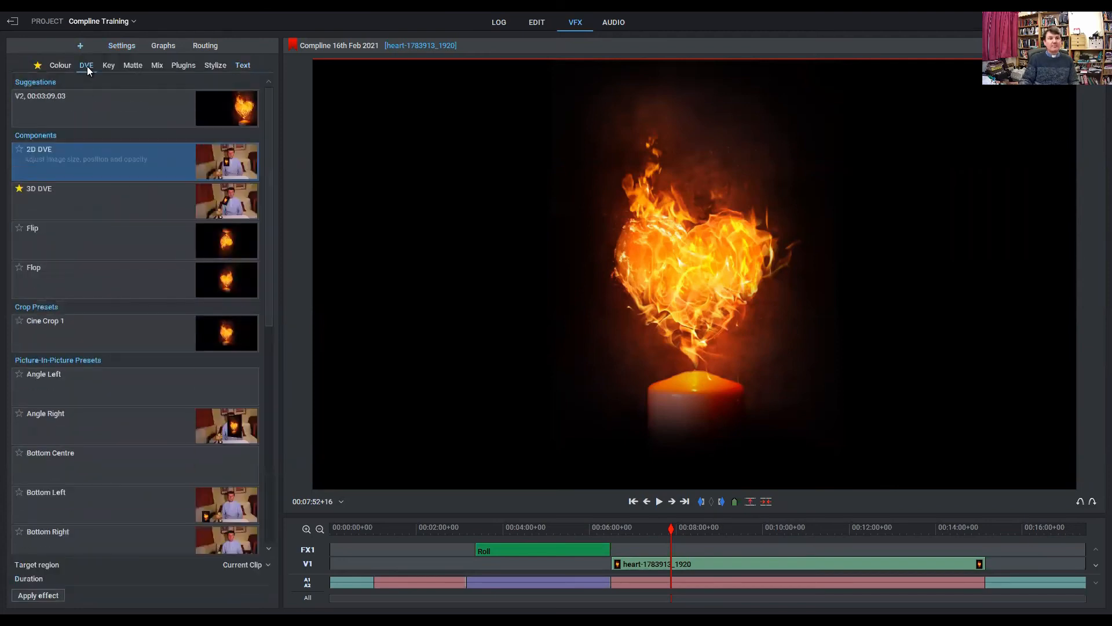
click(87, 209)
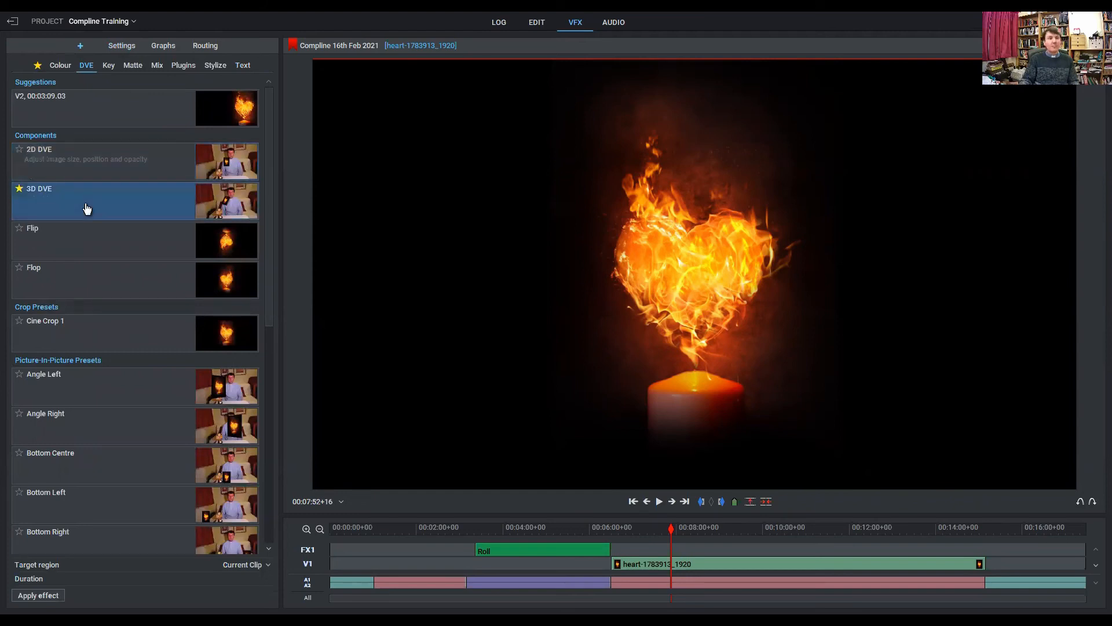
double_click(87, 207)
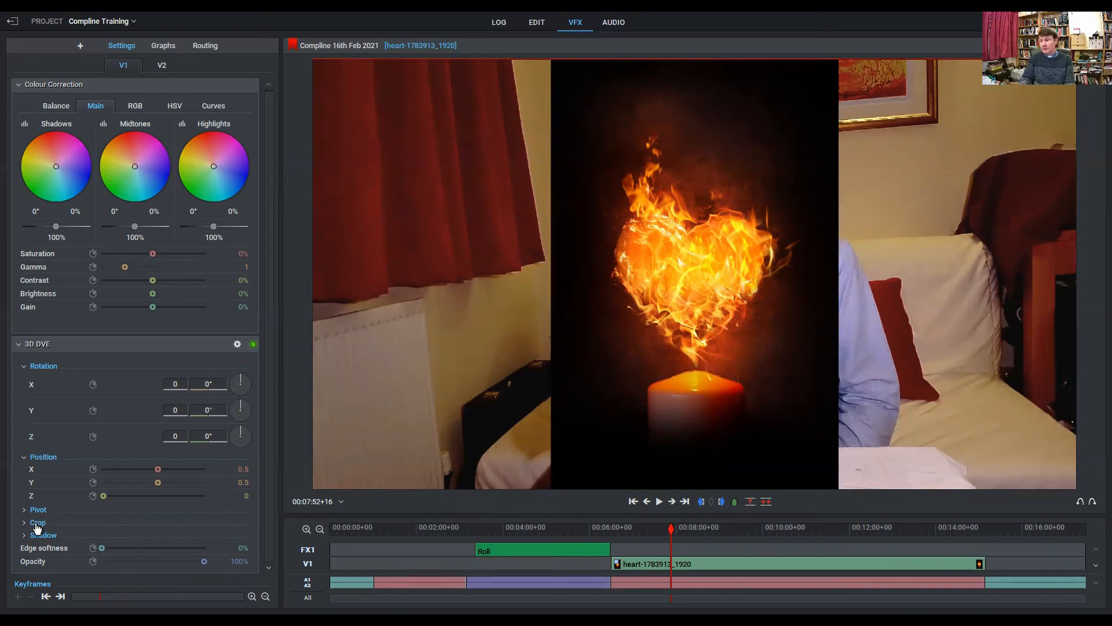
mouse_move(159, 471)
mouse_down()
mouse_move(140, 471)
mouse_move(155, 481)
mouse_up()
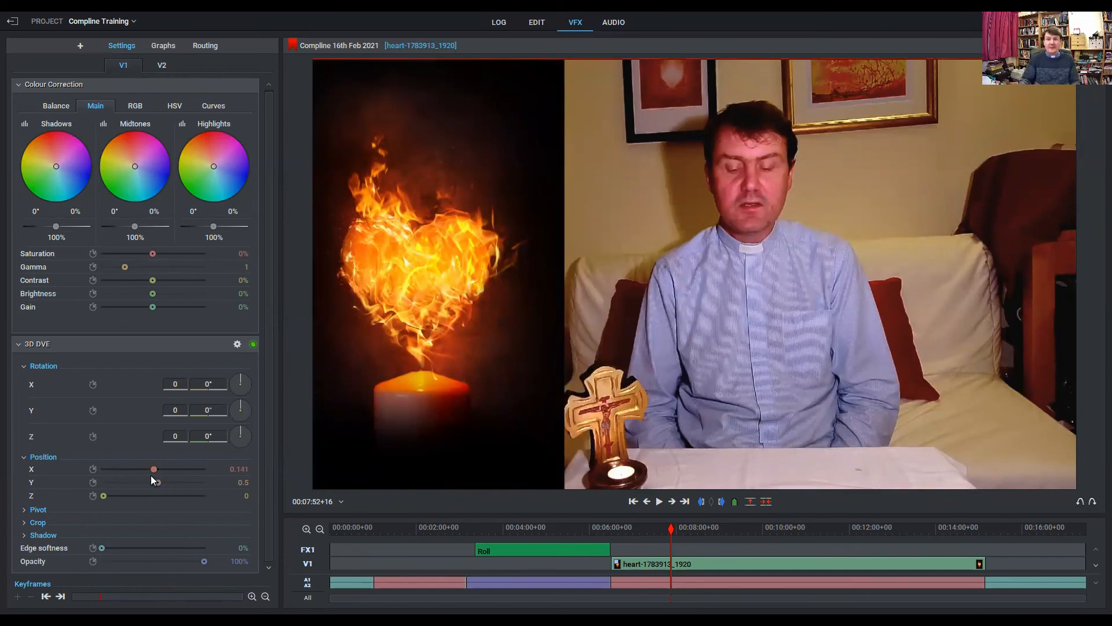
- Try to add a 3D DVE effect to the service video on V2
click(162, 66)
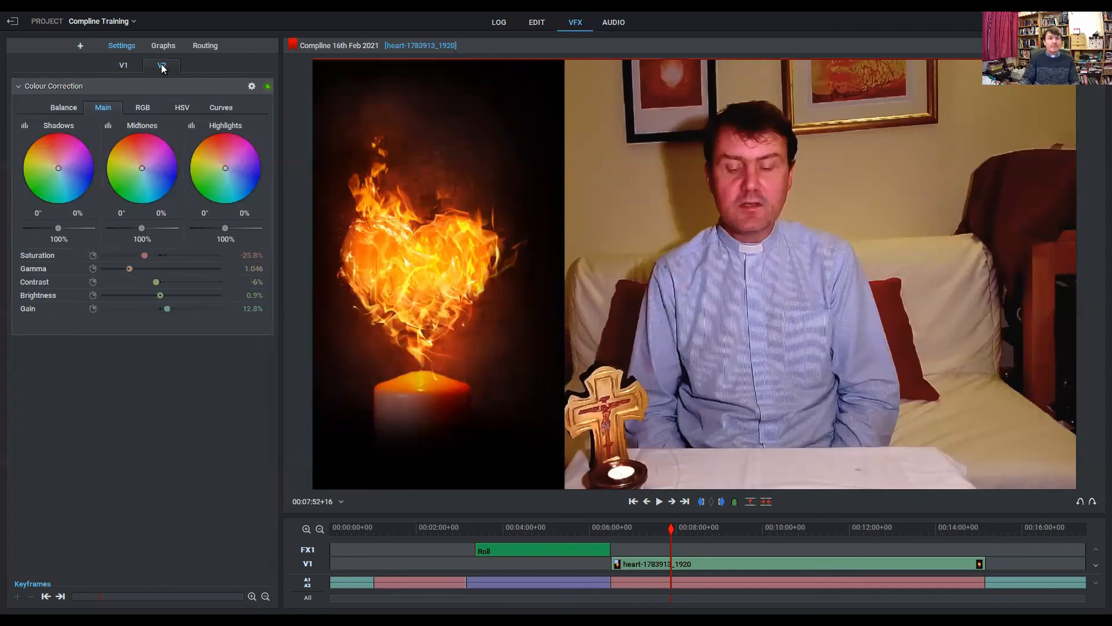
click(80, 45)
double_click(94, 197)
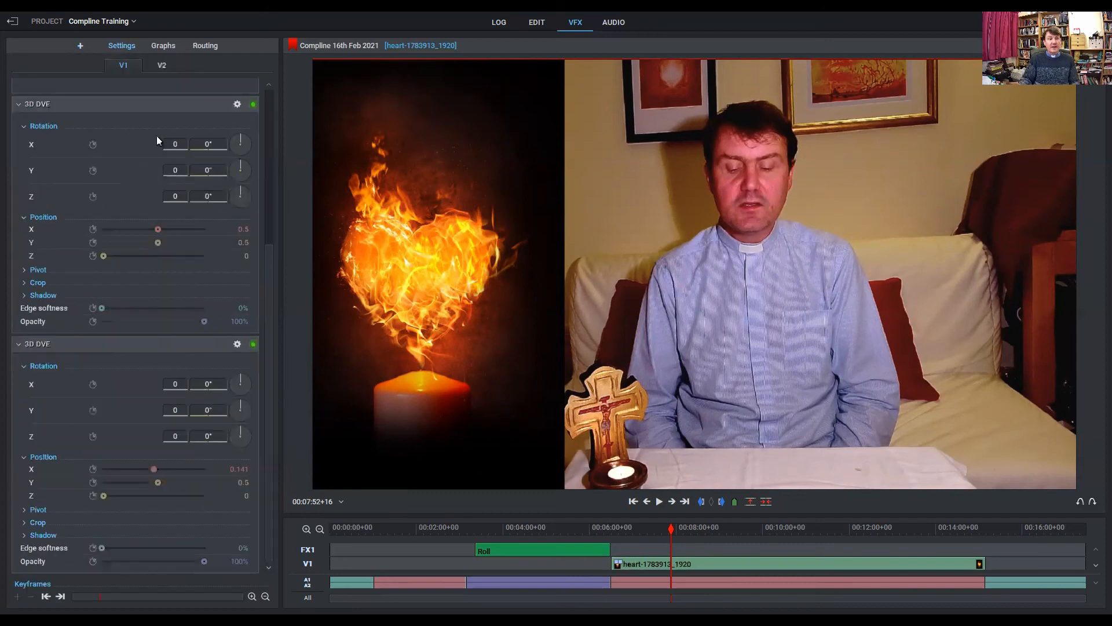
click(163, 66)
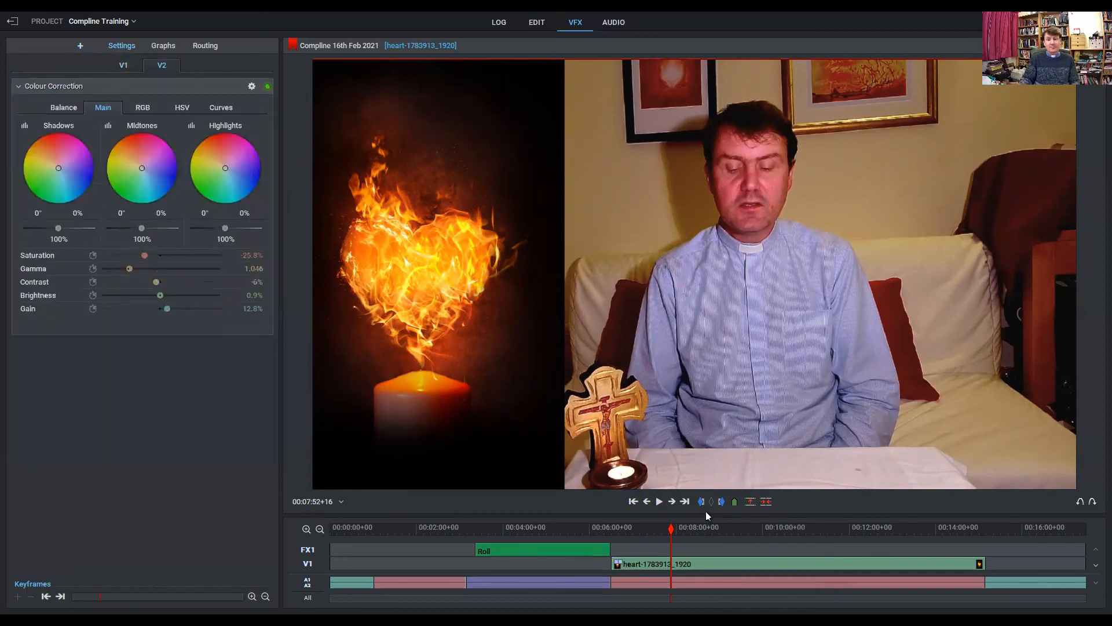
- Crop the heart image on V1 in its first 3D DVE effect: Left 2.8%, Right 74%, Top 18.6%, Bottom 11.2%
click(687, 529)
click(122, 68)
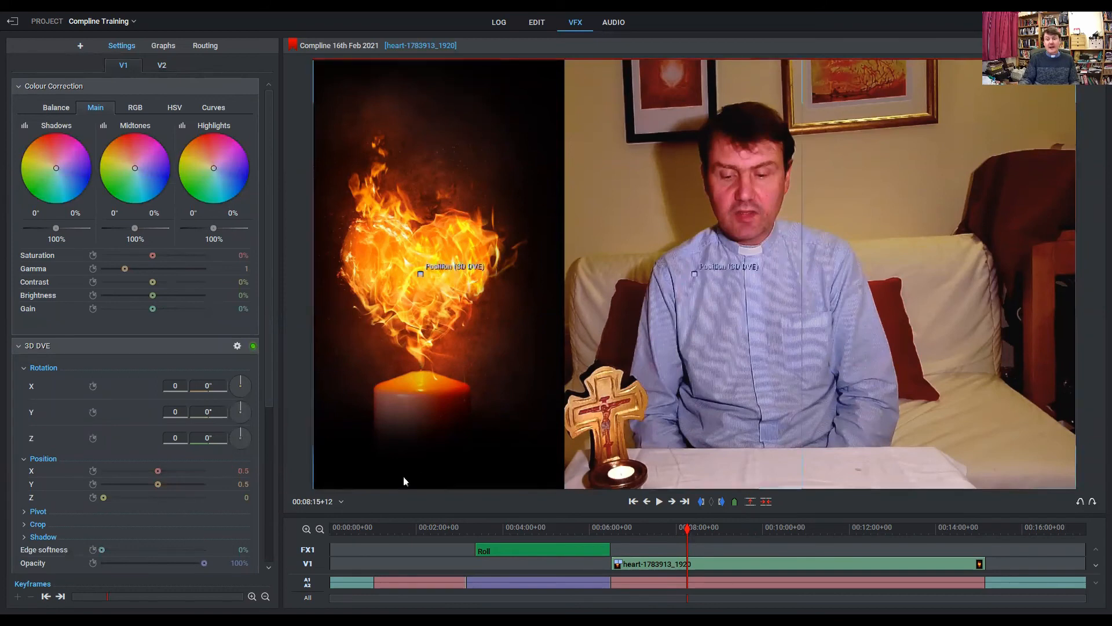
click(701, 530)
drag(701, 530, 937, 560)
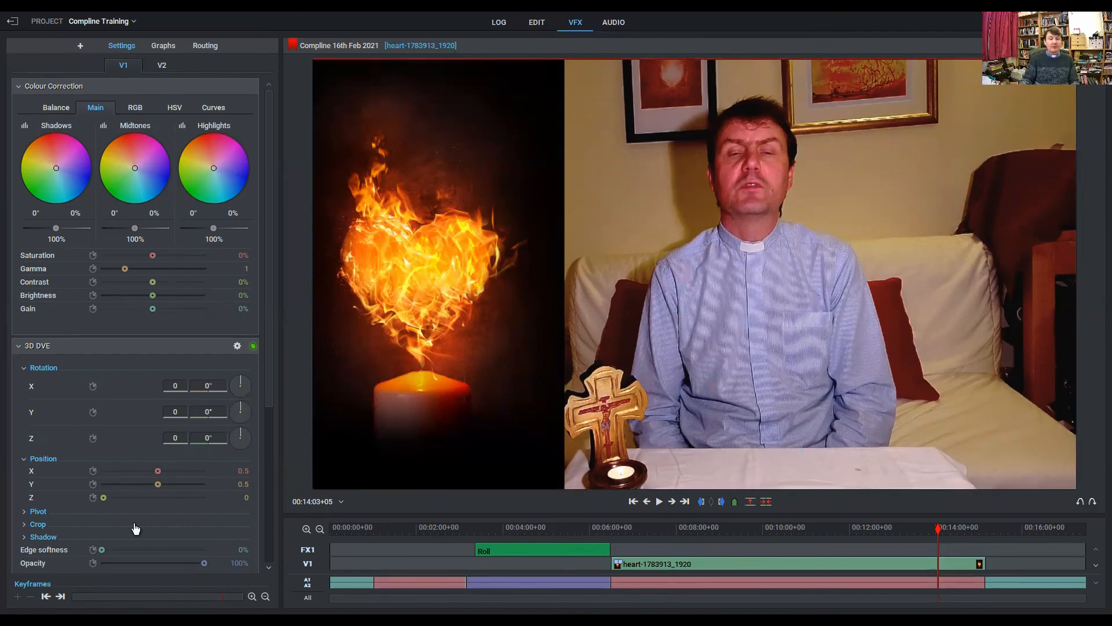
click(36, 525)
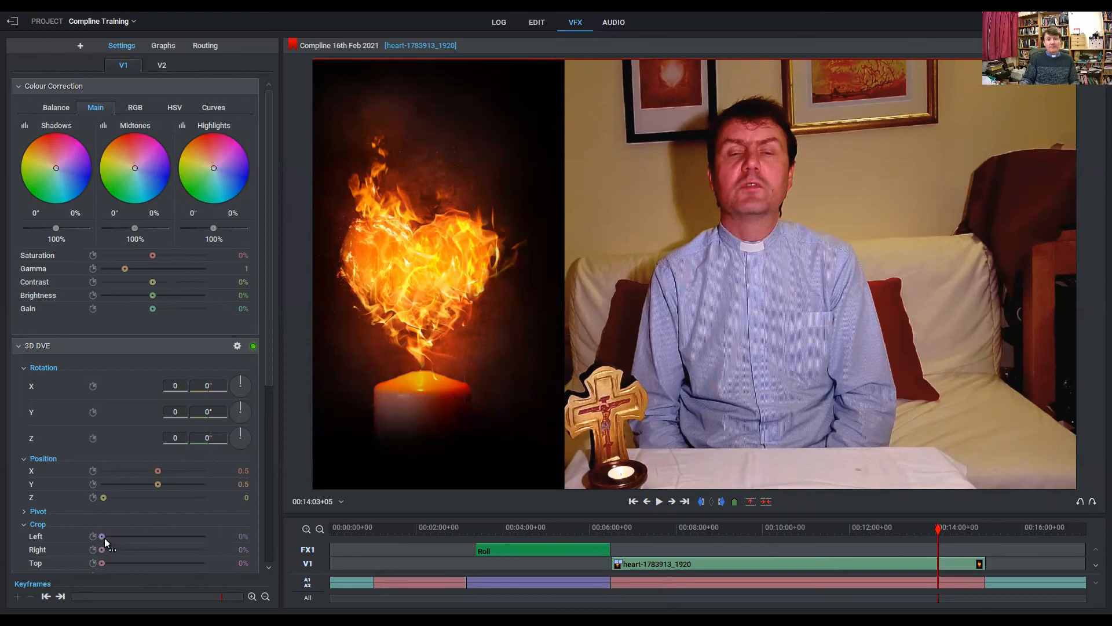
drag(104, 537, 175, 557)
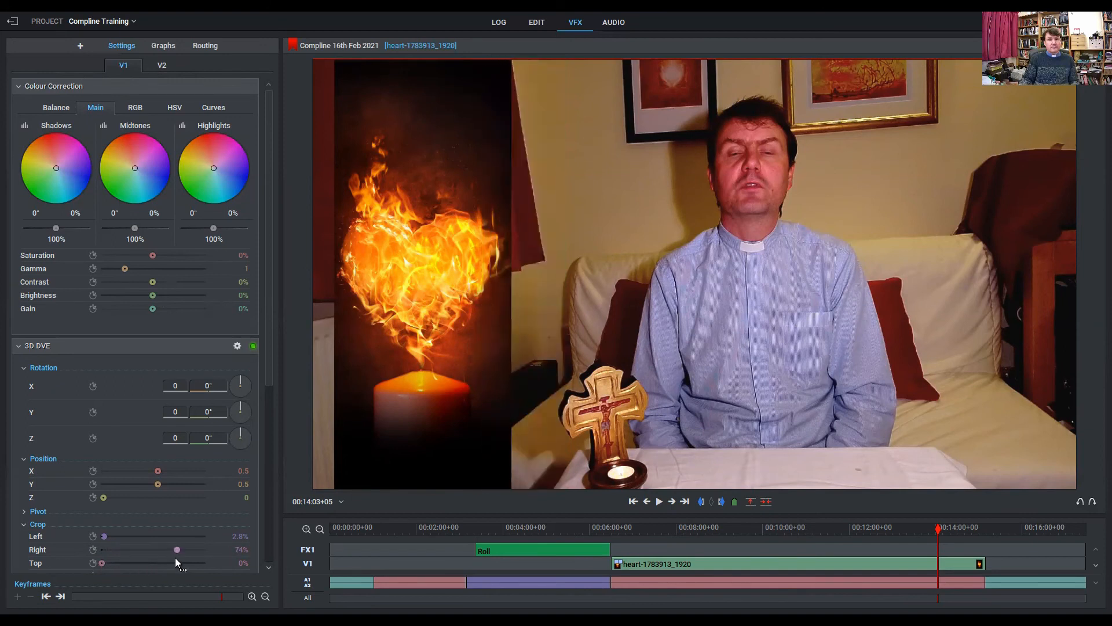
drag(102, 563, 119, 572)
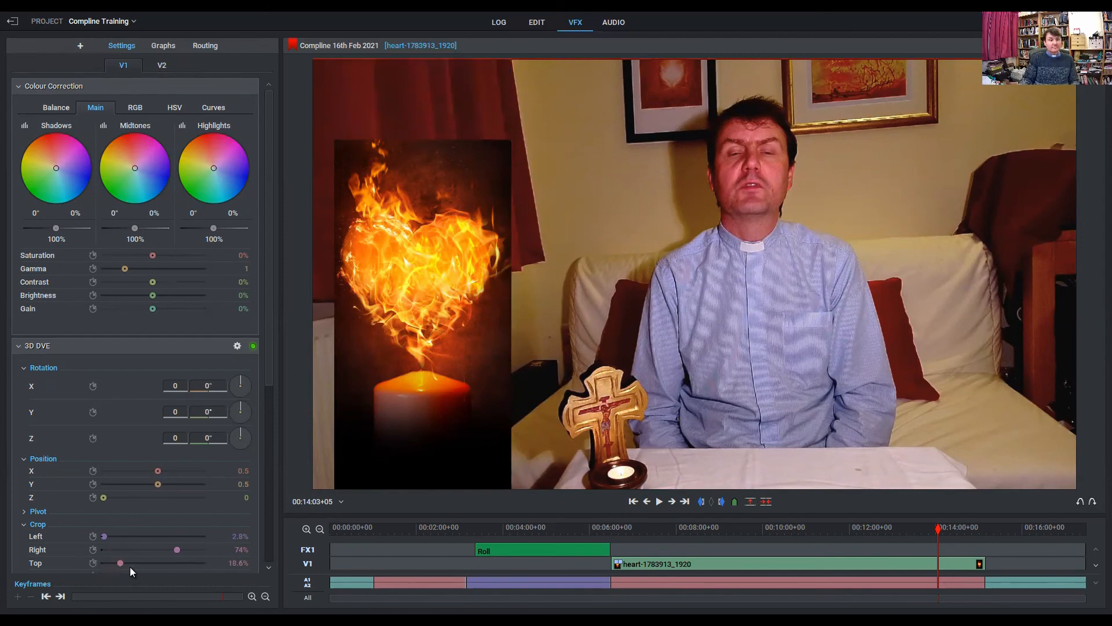
scroll(128, 564, down, 5)
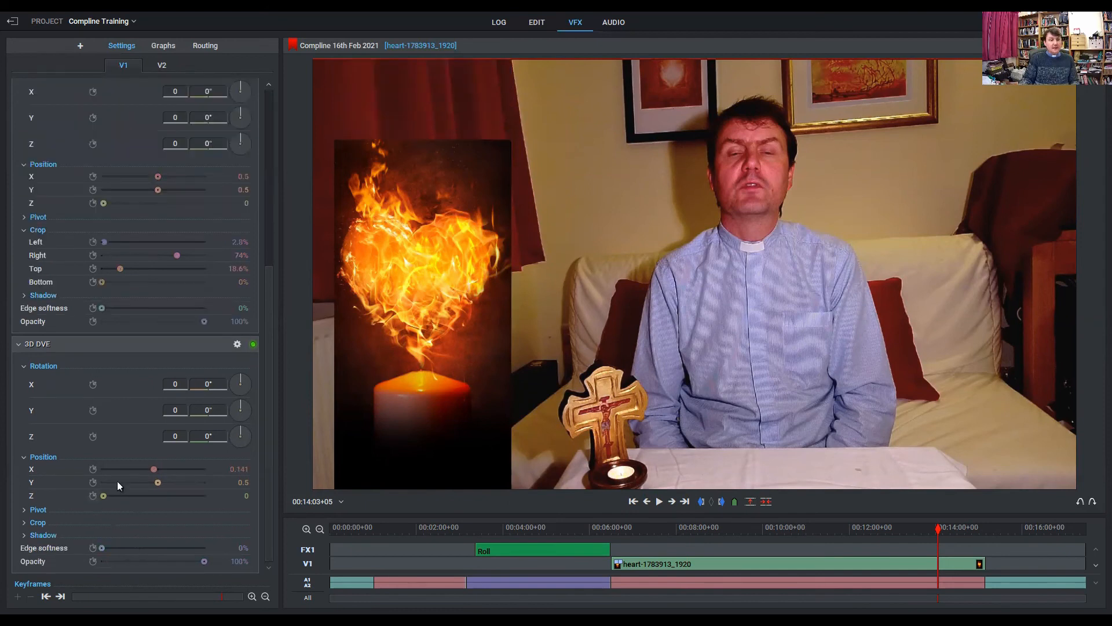
drag(103, 282, 113, 287)
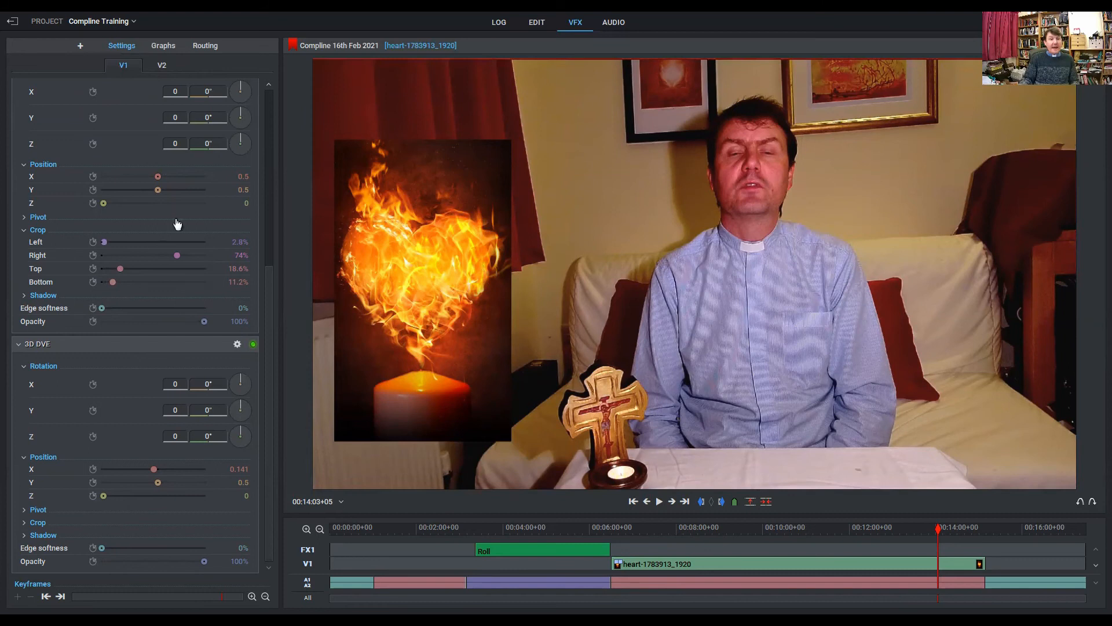
- Set the cropped heart image's position to X 0.536 and Y 0.706, and check the overlay in the edit timeline at 13:01+07
drag(158, 176, 157, 180)
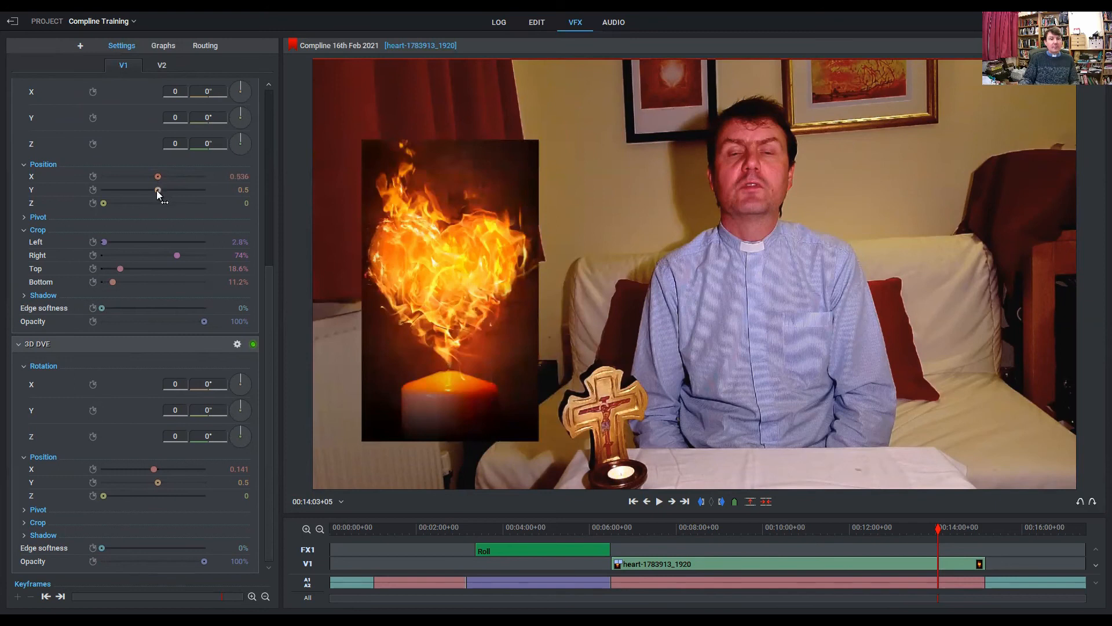
drag(157, 190, 159, 191)
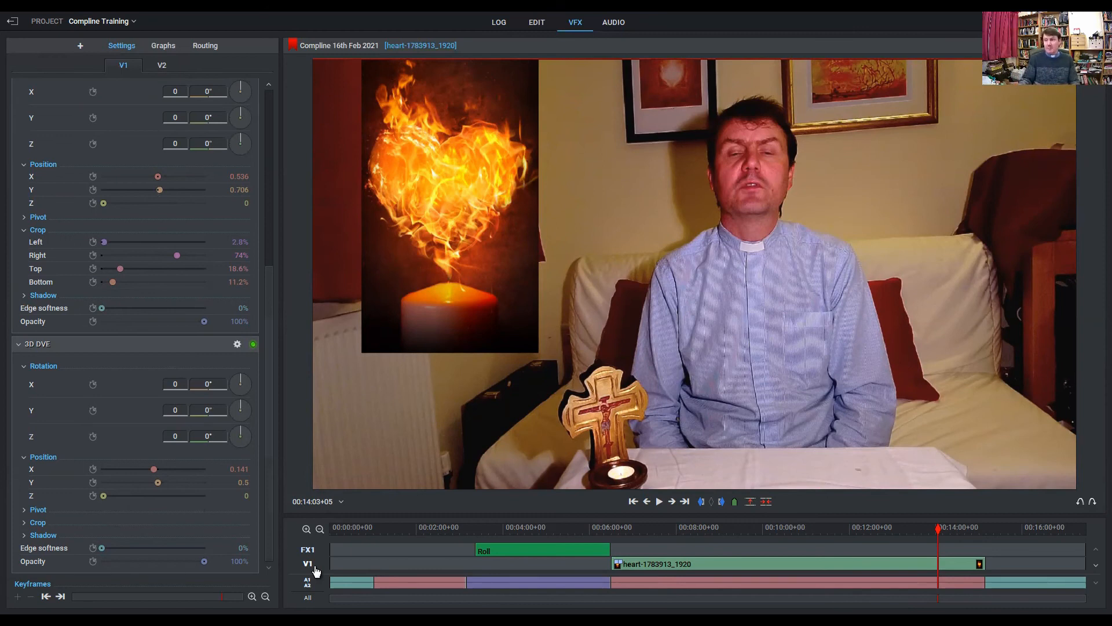
click(534, 22)
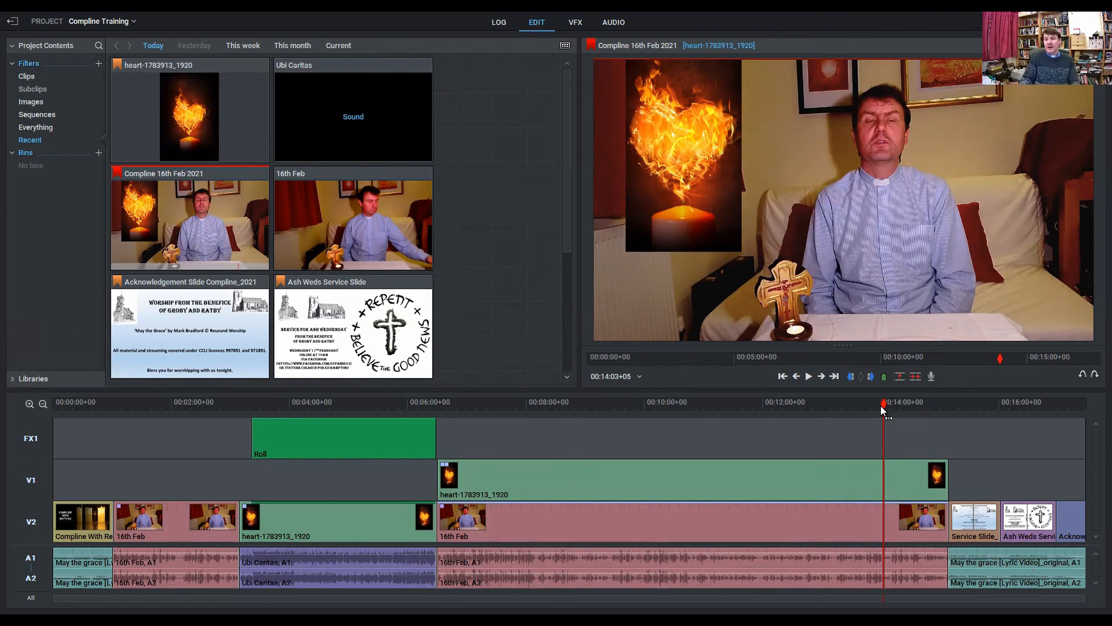
drag(882, 405, 822, 429)
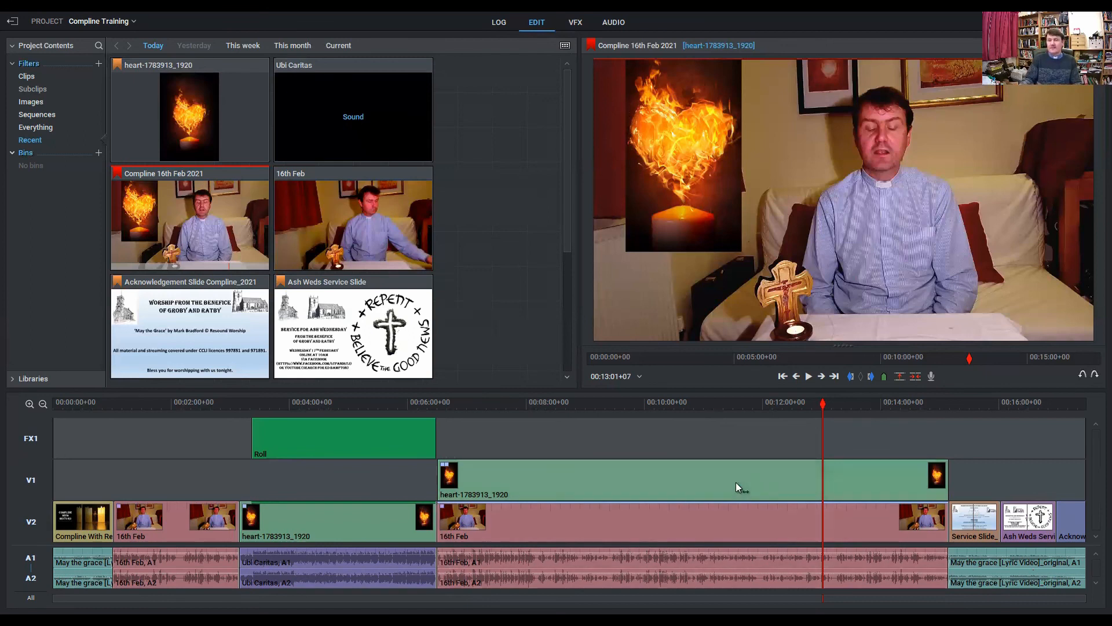
- Create and open an empty 20-minute sequence with automatic frame rate, one video track and two stereo-paired audio tracks
right_click(490, 233)
mouse_move(521, 268)
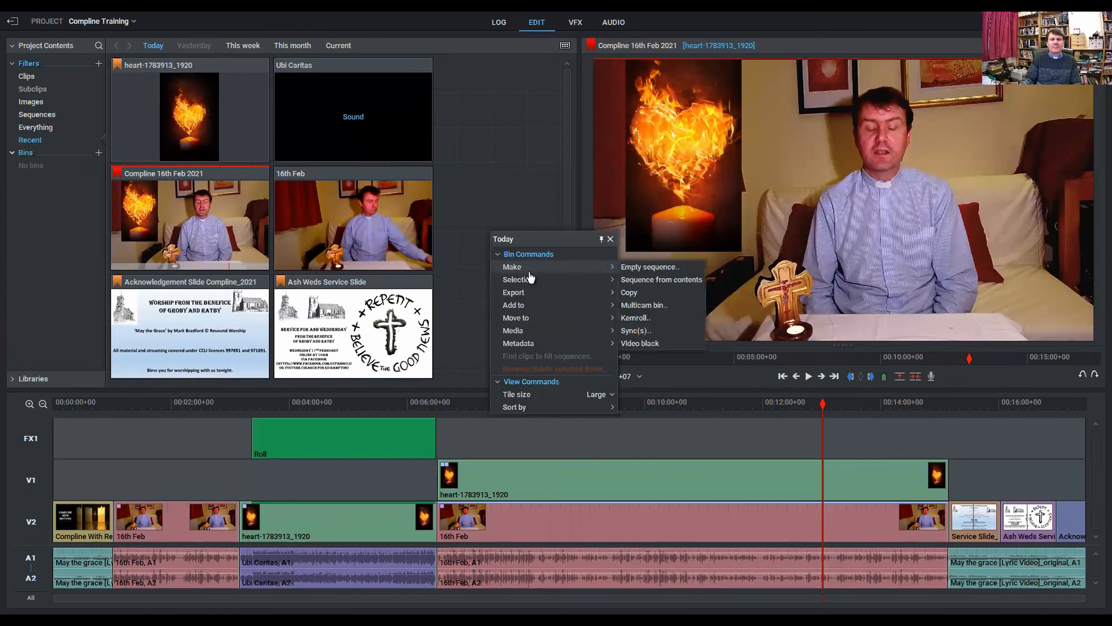
click(633, 270)
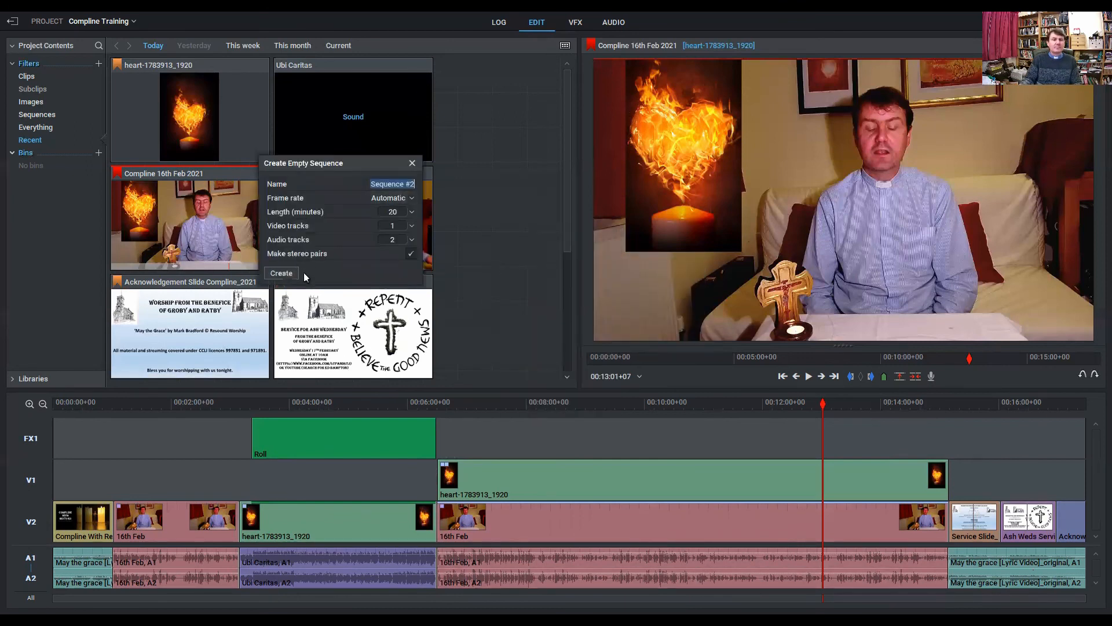
click(282, 273)
double_click(164, 114)
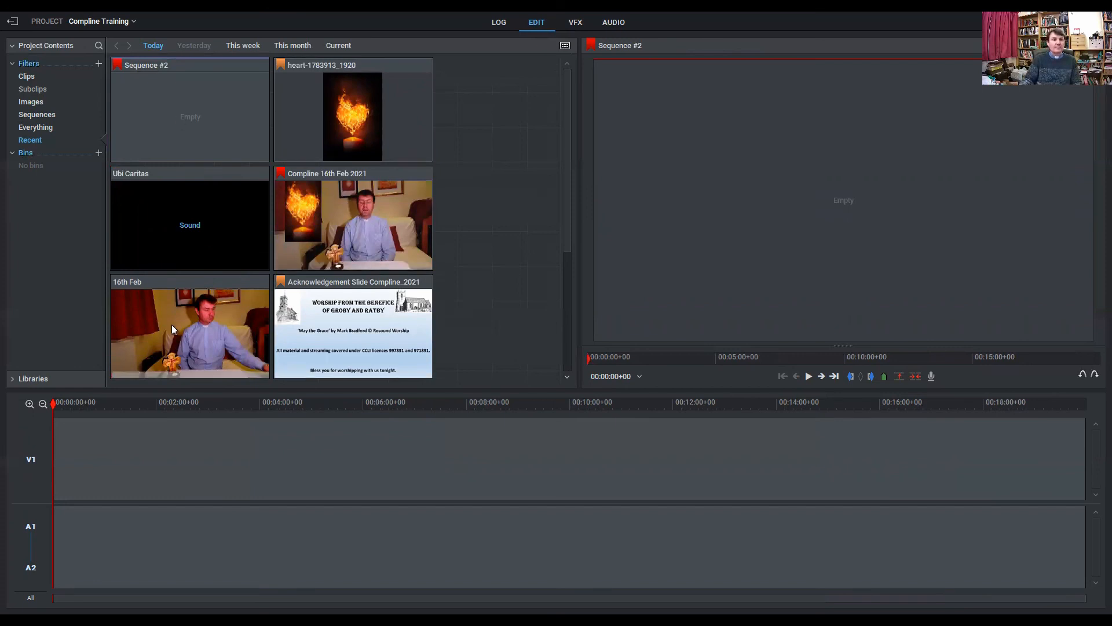
- Place the 16th Feb clip at the start of the empty sequence, shorten its end to 09:34.14, and move the playhead to 10:00.00
drag(184, 320, 58, 471)
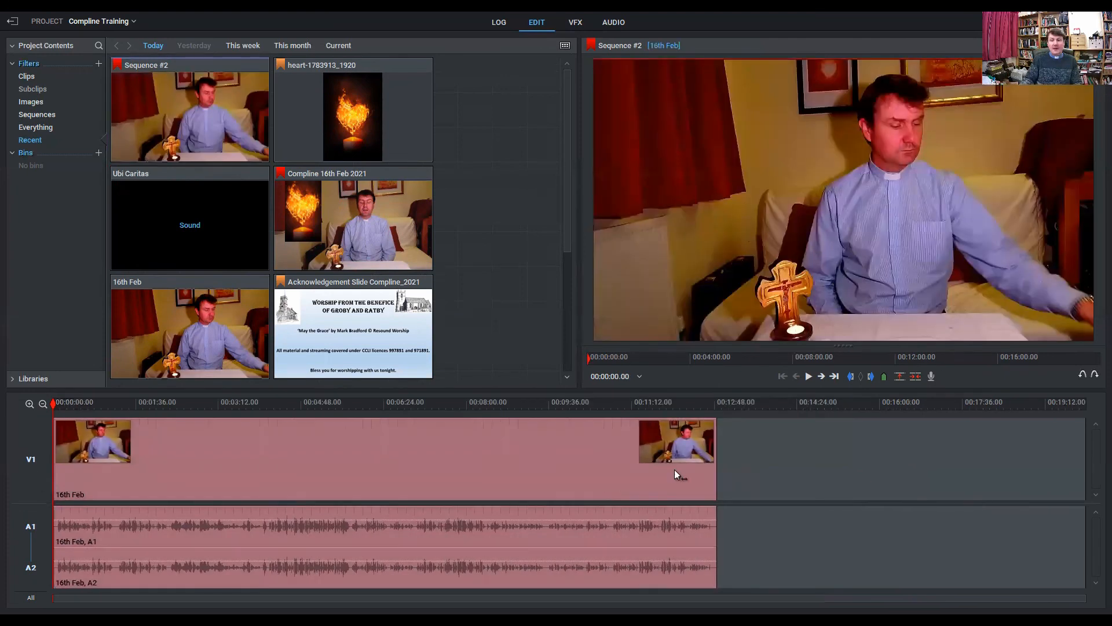
drag(714, 472, 628, 506)
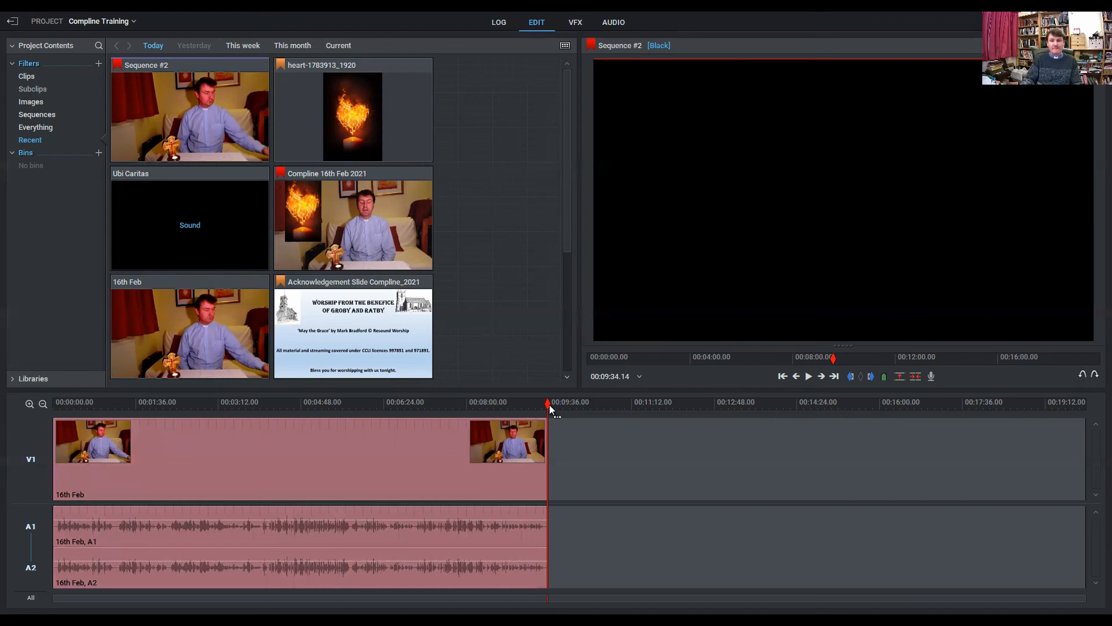
drag(547, 404, 570, 415)
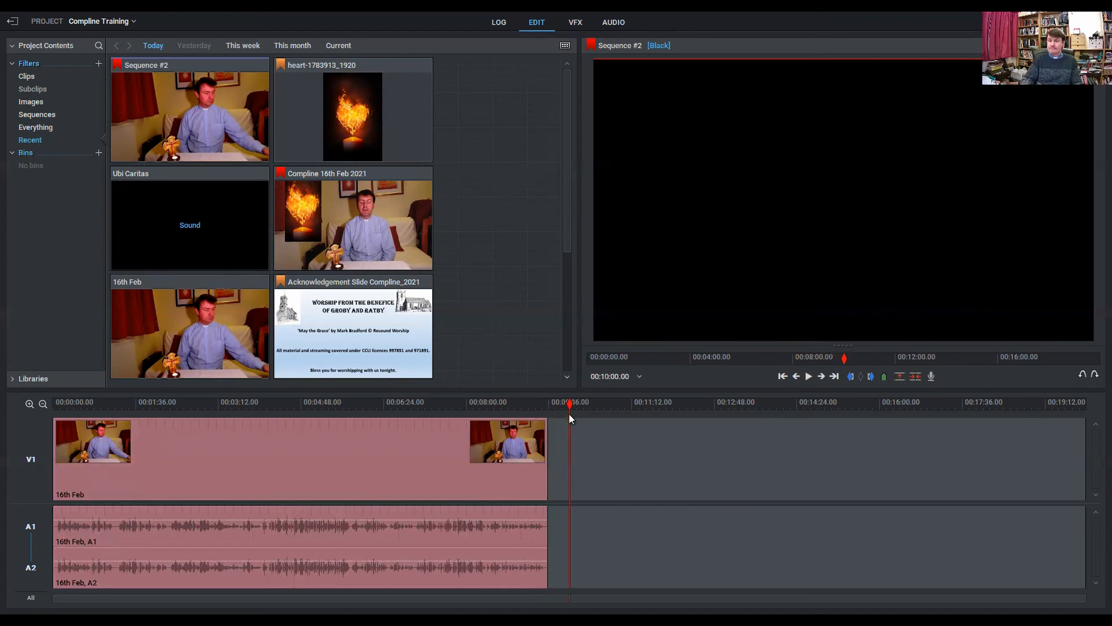